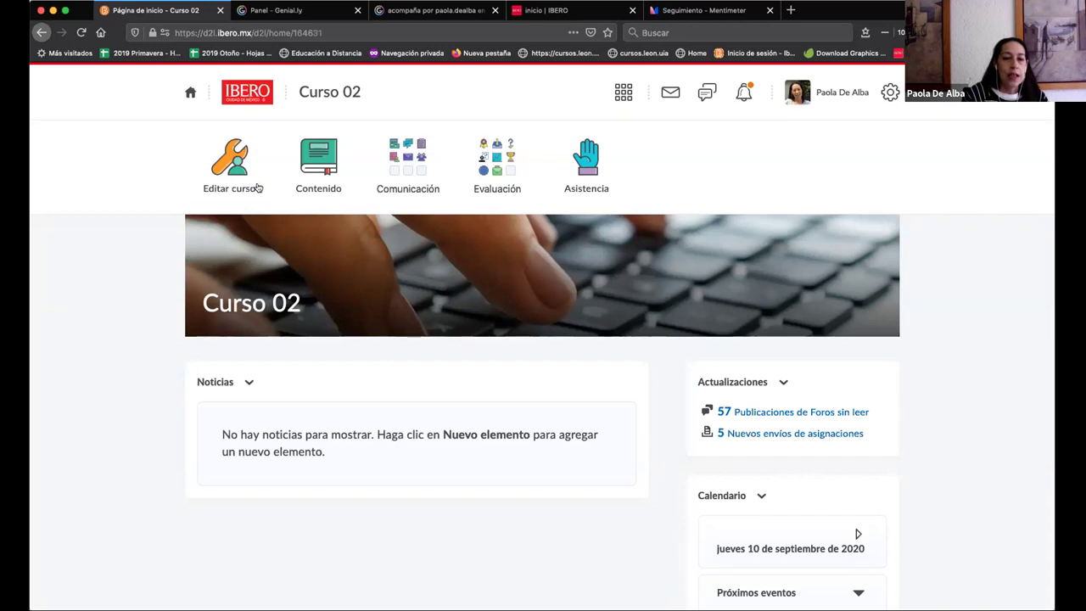
Step: From Editar curso, group tools by Categoría and open Agentes inteligentes under Comunicación
{"action": "left_click", "coordinate": [250, 184]}
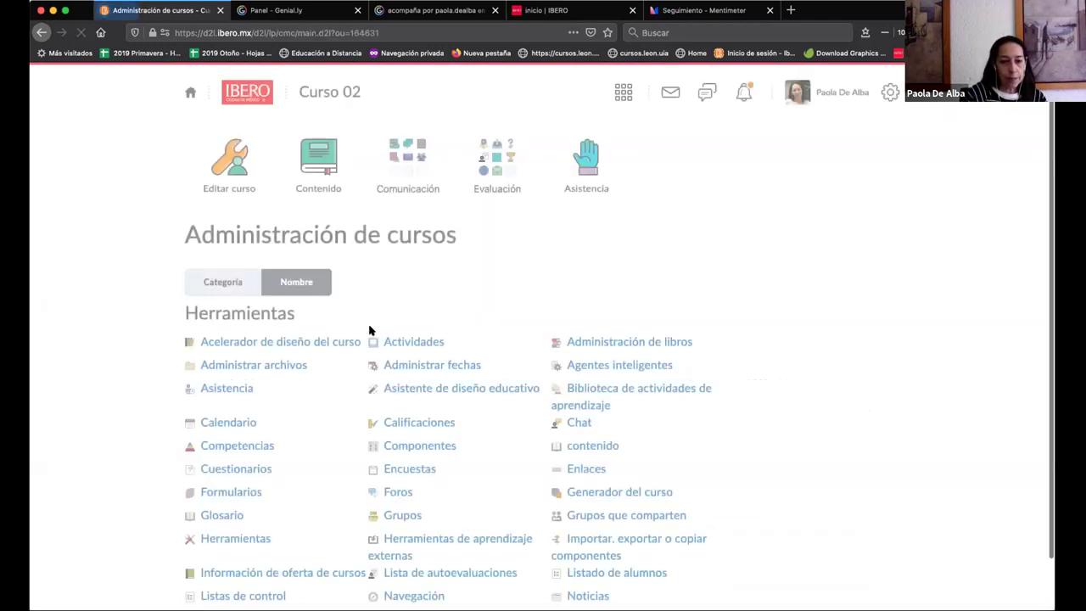
{"action": "scroll", "coordinate": [368, 327], "scroll_direction": "down", "scroll_amount": 1}
{"action": "left_click", "coordinate": [291, 239]}
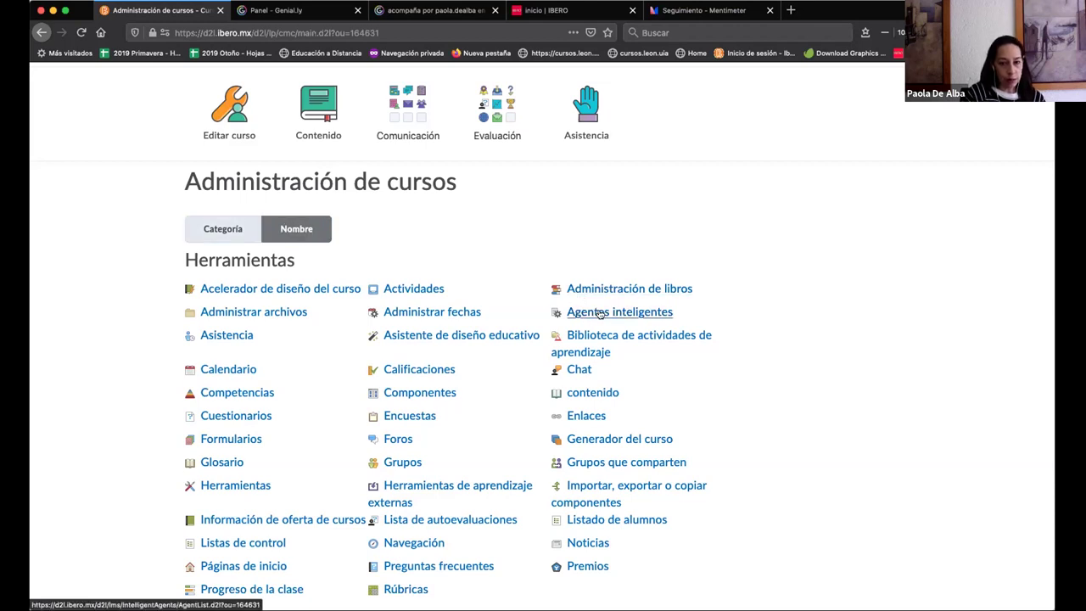
{"action": "left_click", "coordinate": [226, 239]}
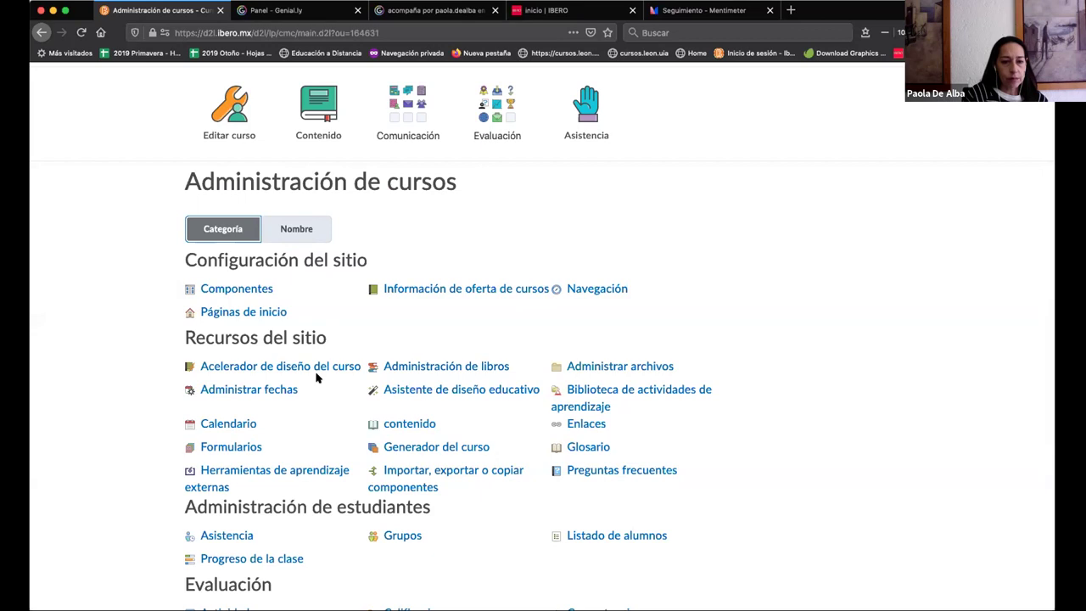
{"action": "scroll", "coordinate": [315, 377], "scroll_direction": "down", "scroll_amount": 5}
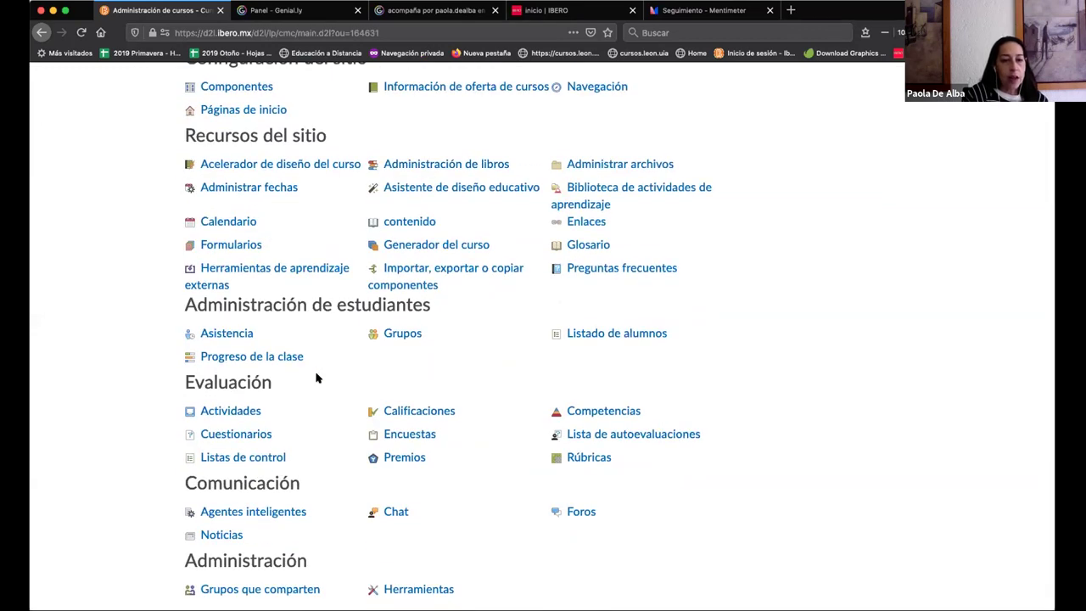
{"action": "scroll", "coordinate": [316, 377], "scroll_direction": "down", "scroll_amount": 2}
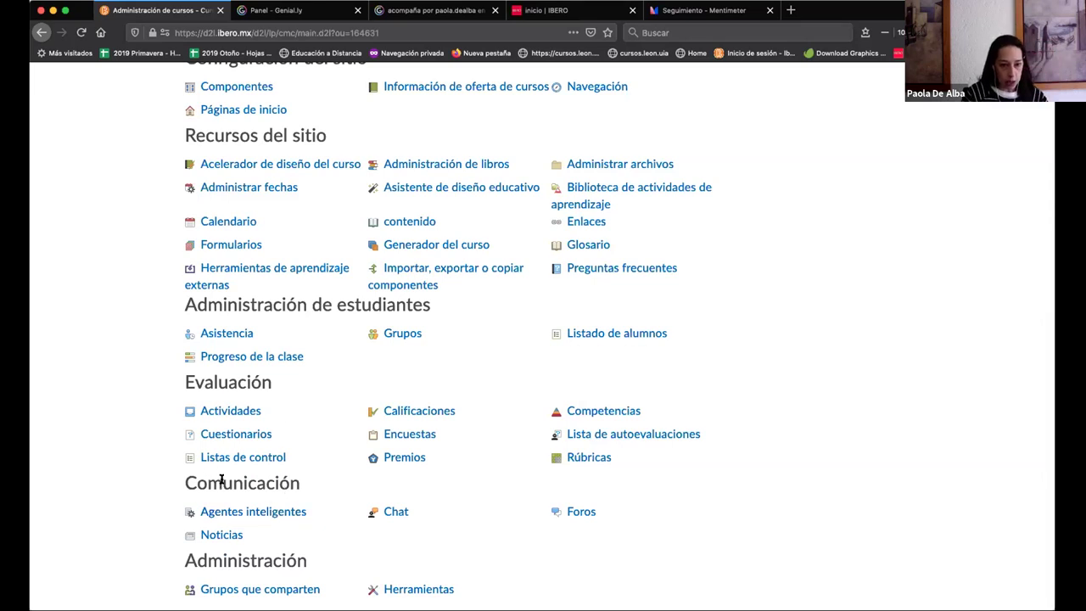
{"action": "left_click", "coordinate": [260, 515]}
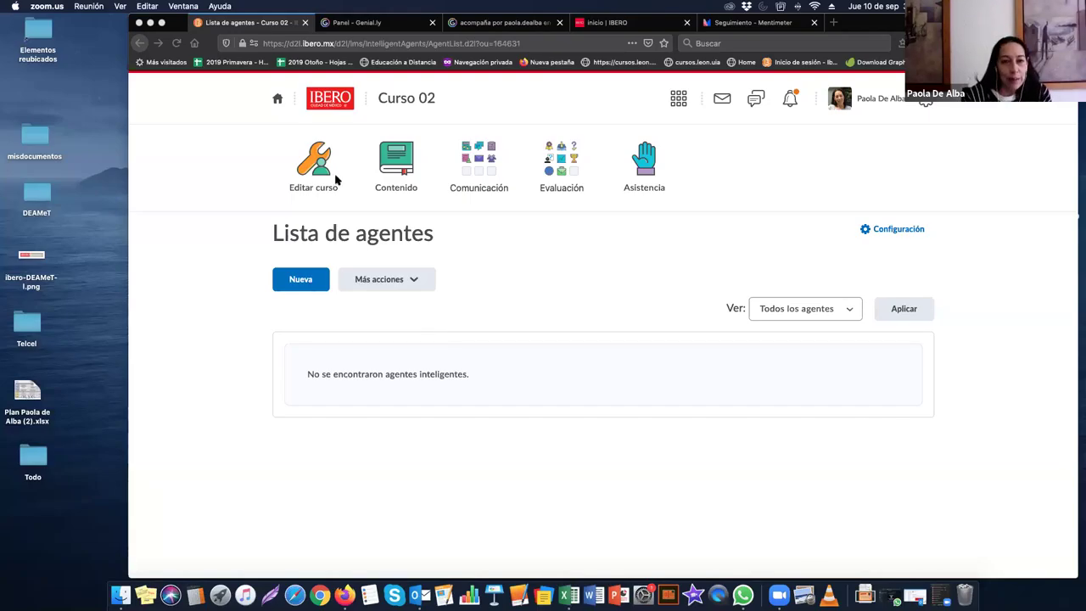
Step: Start a new agent from the Lista de agentes page and focus the Nombre del agente field
{"action": "left_click", "coordinate": [317, 279]}
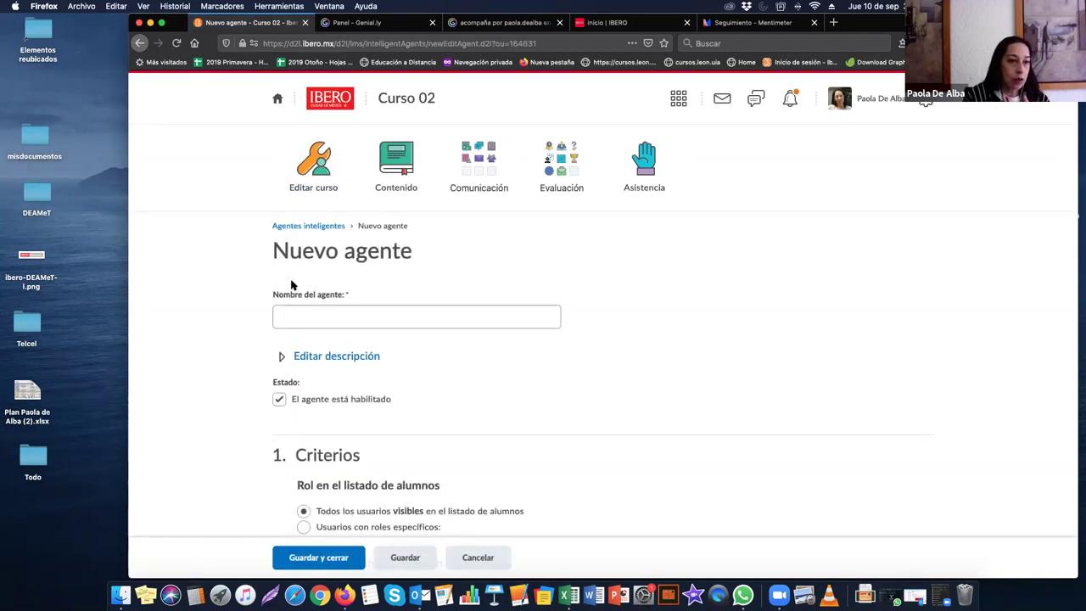
{"action": "left_click", "coordinate": [290, 318]}
{"action": "scroll", "coordinate": [290, 319], "scroll_direction": "down", "scroll_amount": 1}
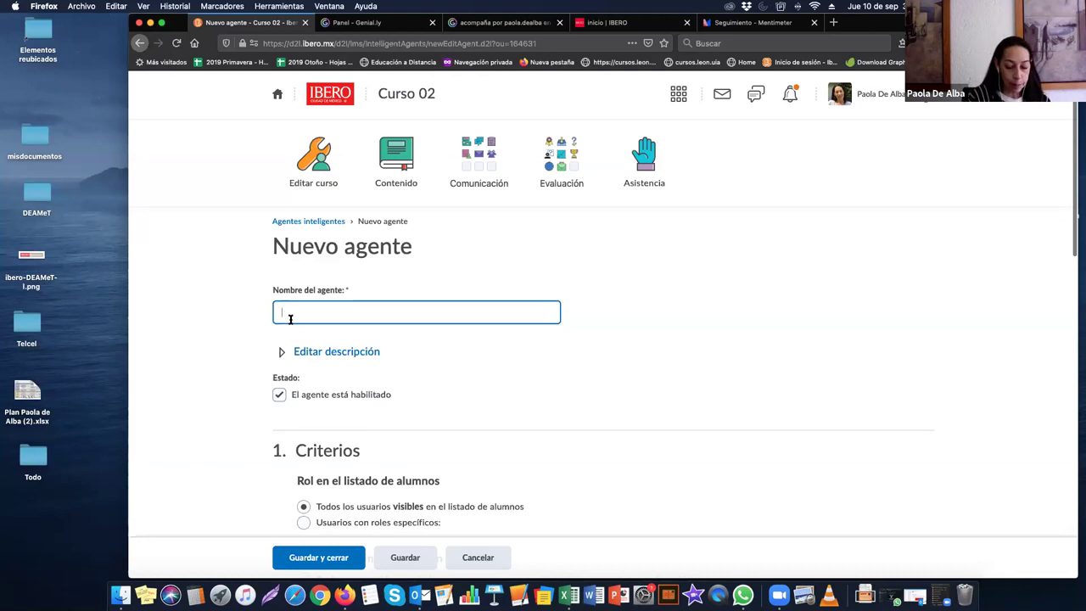
Step: Name the agent 'Entrega de actividad no' and expand the empty Descripción box
{"action": "type", "text": "Entrega de "}
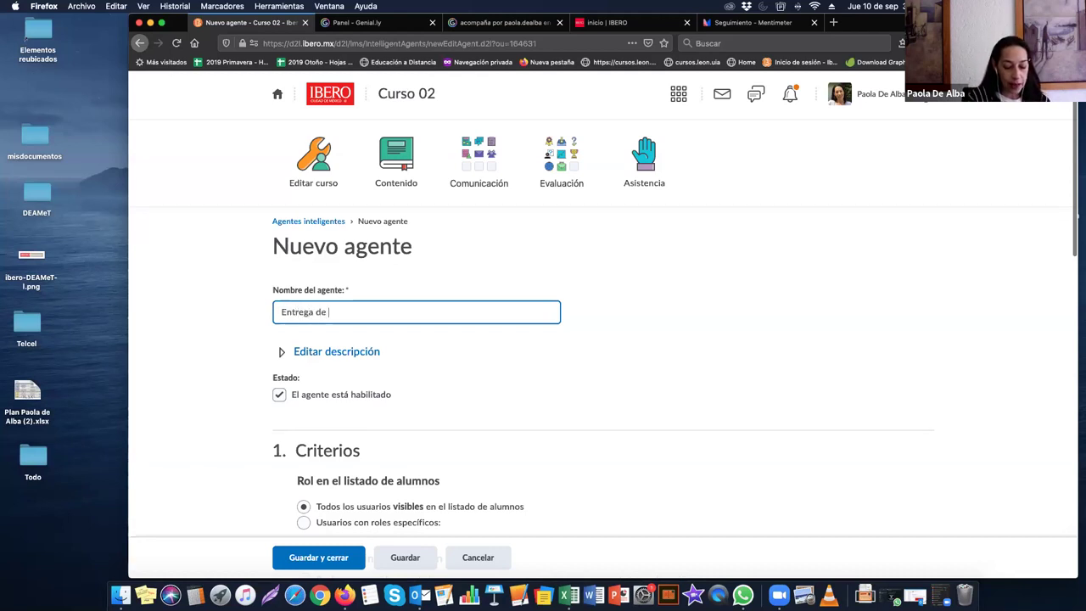
{"action": "type", "text": "actividad no"}
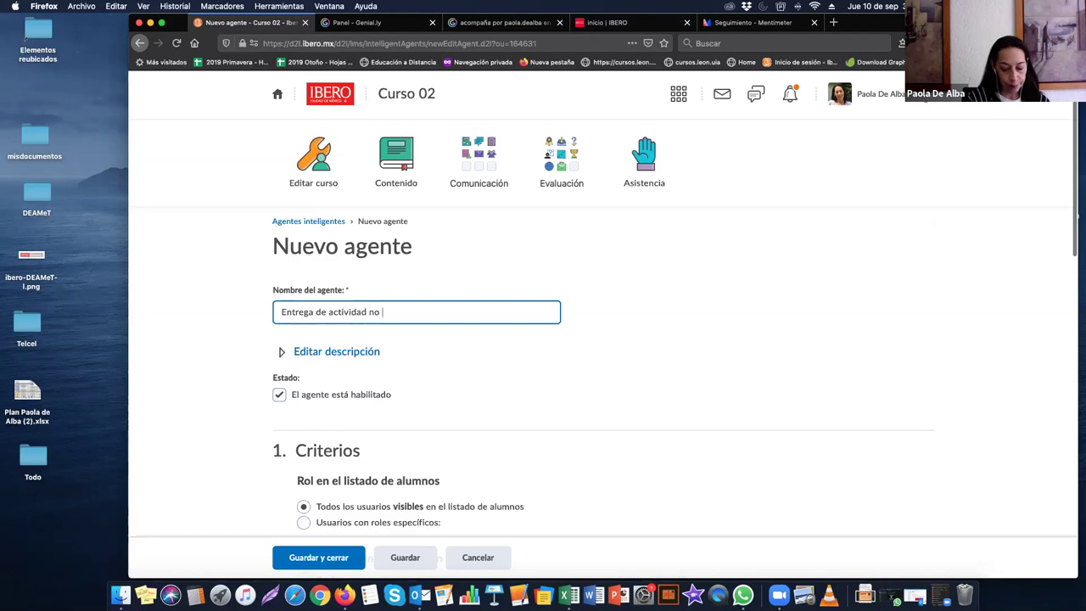
{"action": "scroll", "coordinate": [371, 342], "scroll_direction": "down", "scroll_amount": 1}
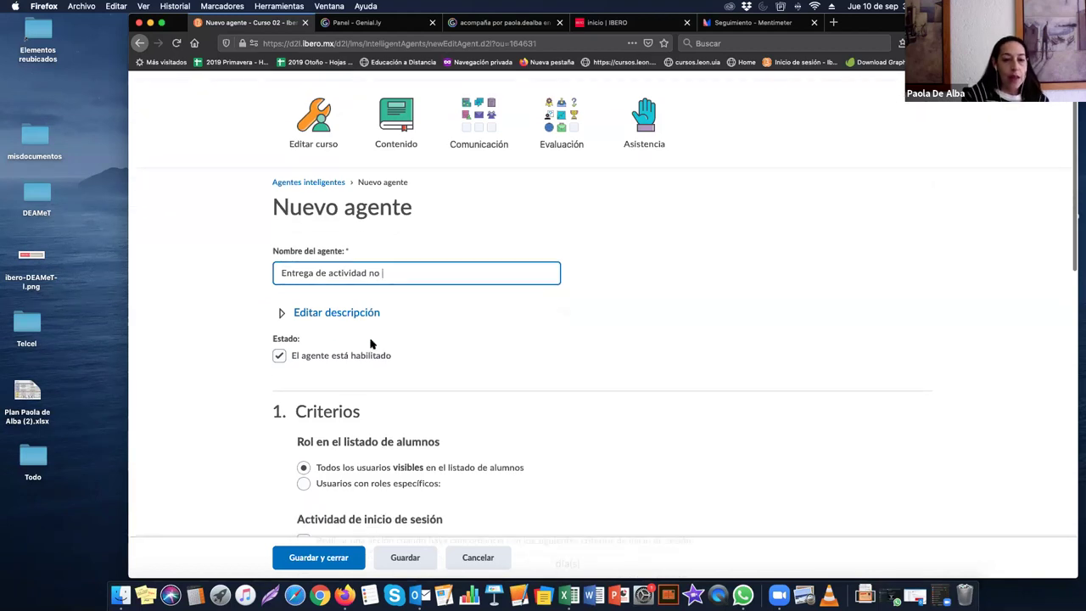
{"action": "left_click", "coordinate": [284, 313]}
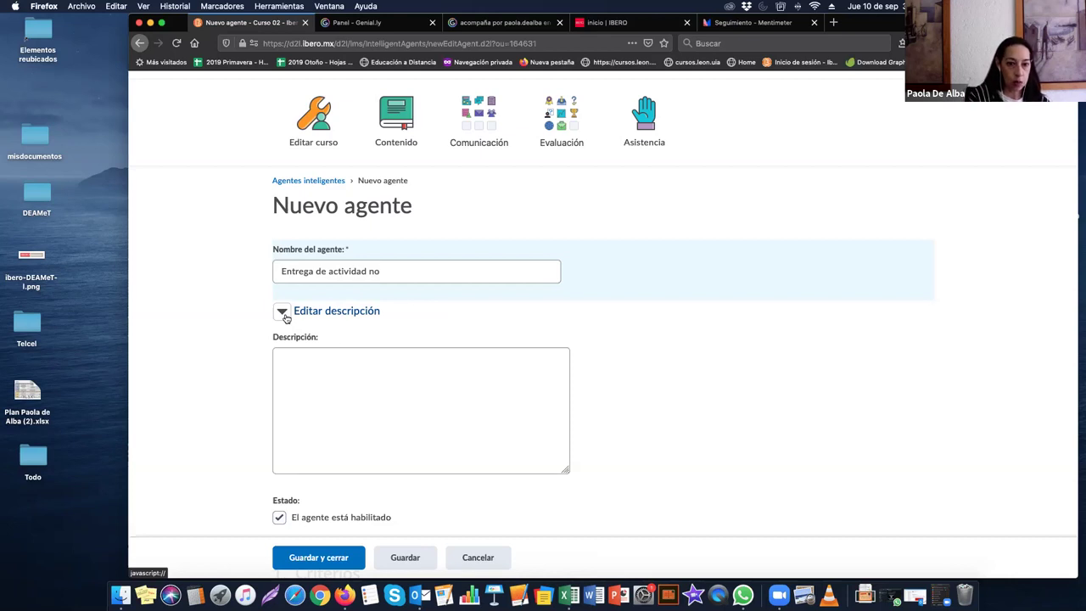
{"action": "left_click", "coordinate": [317, 378]}
{"action": "scroll", "coordinate": [319, 378], "scroll_direction": "down", "scroll_amount": 1}
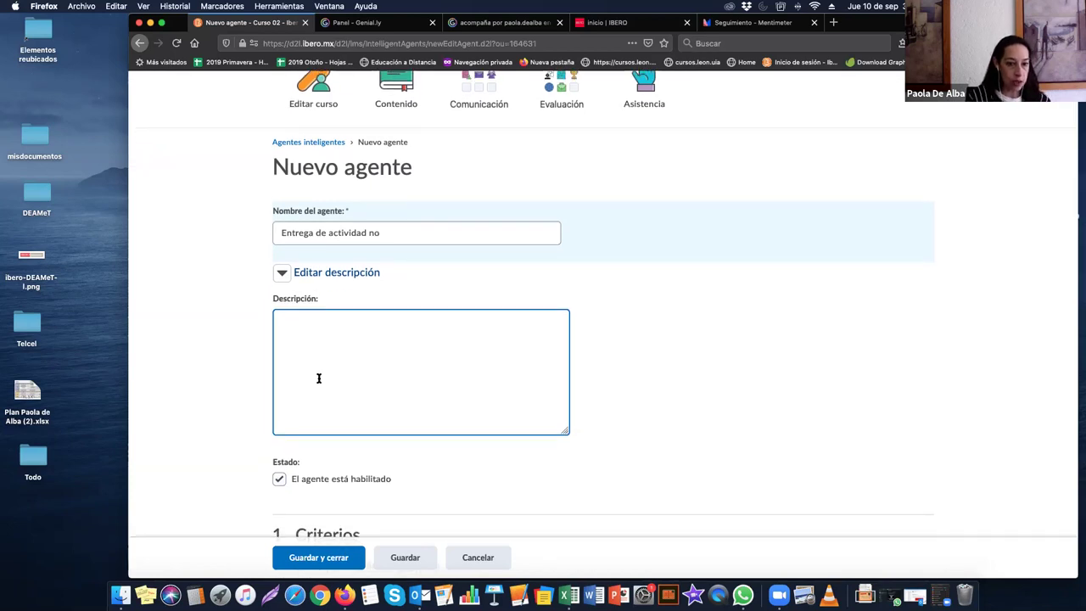
{"action": "scroll", "coordinate": [319, 378], "scroll_direction": "down", "scroll_amount": 1}
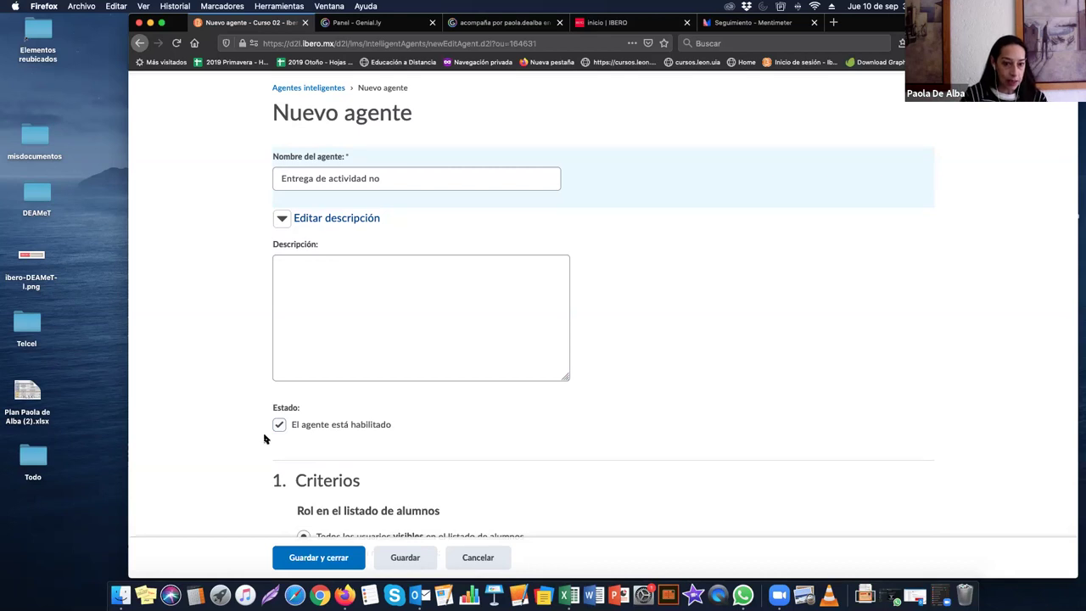
{"action": "scroll", "coordinate": [264, 438], "scroll_direction": "down", "scroll_amount": 1}
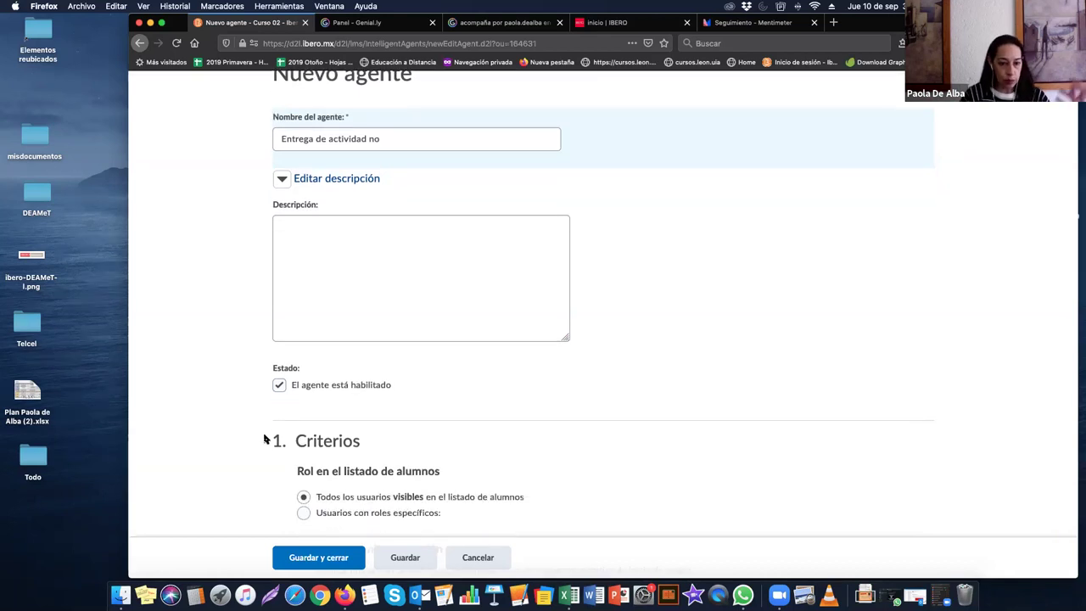
{"action": "scroll", "coordinate": [264, 438], "scroll_direction": "down", "scroll_amount": 2}
{"action": "scroll", "coordinate": [264, 439], "scroll_direction": "down", "scroll_amount": 2}
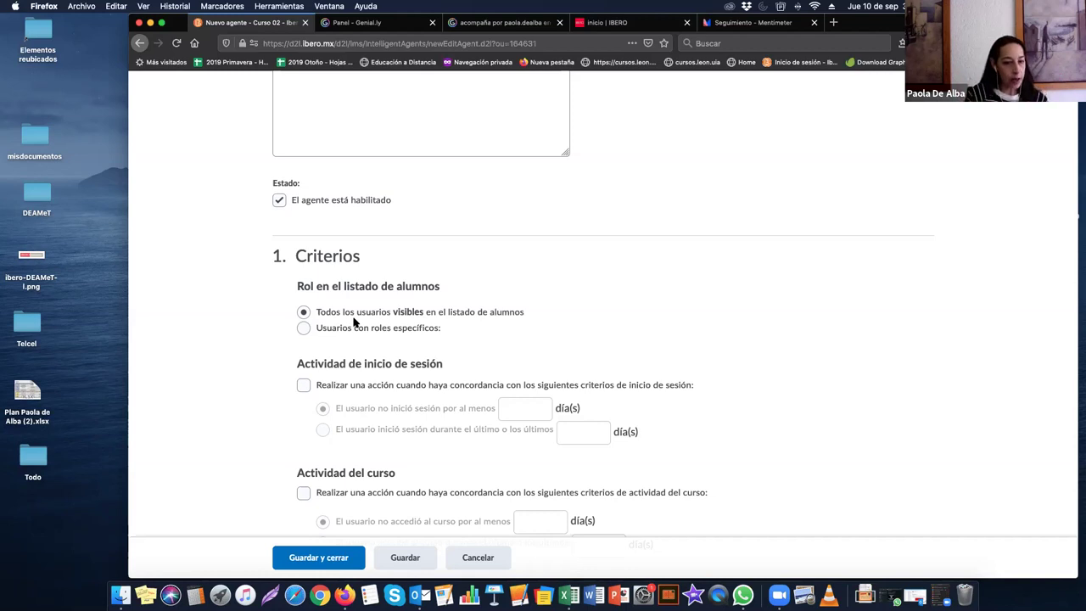
{"action": "scroll", "coordinate": [354, 321], "scroll_direction": "down", "scroll_amount": 3}
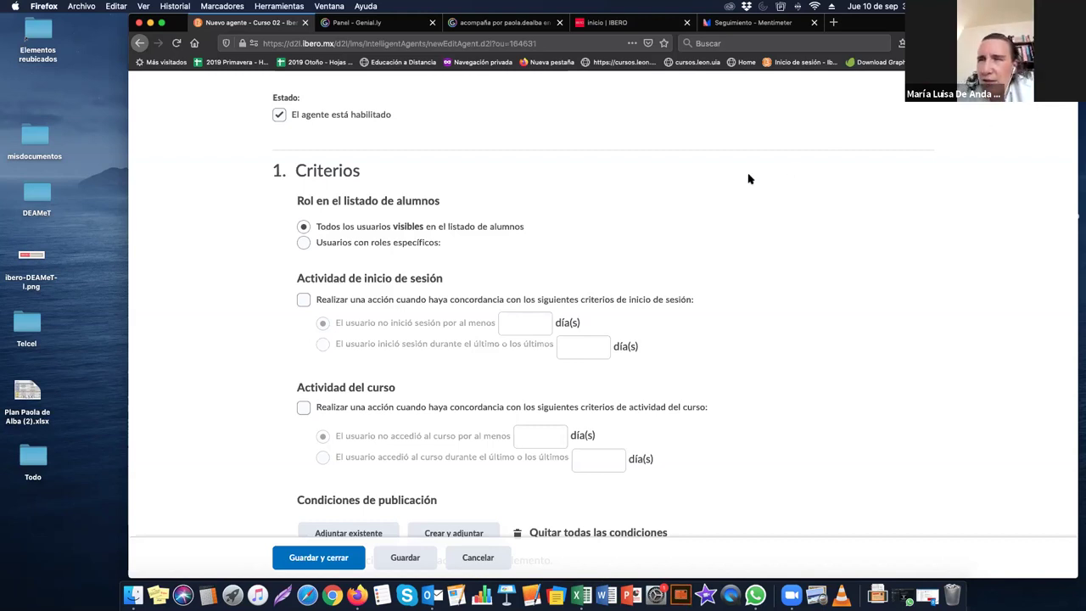
Step: Return to Editar curso and reopen Agentes inteligentes to start the agent over
{"action": "scroll", "coordinate": [592, 193], "scroll_direction": "up", "scroll_amount": 2}
{"action": "scroll", "coordinate": [359, 145], "scroll_direction": "up", "scroll_amount": 10}
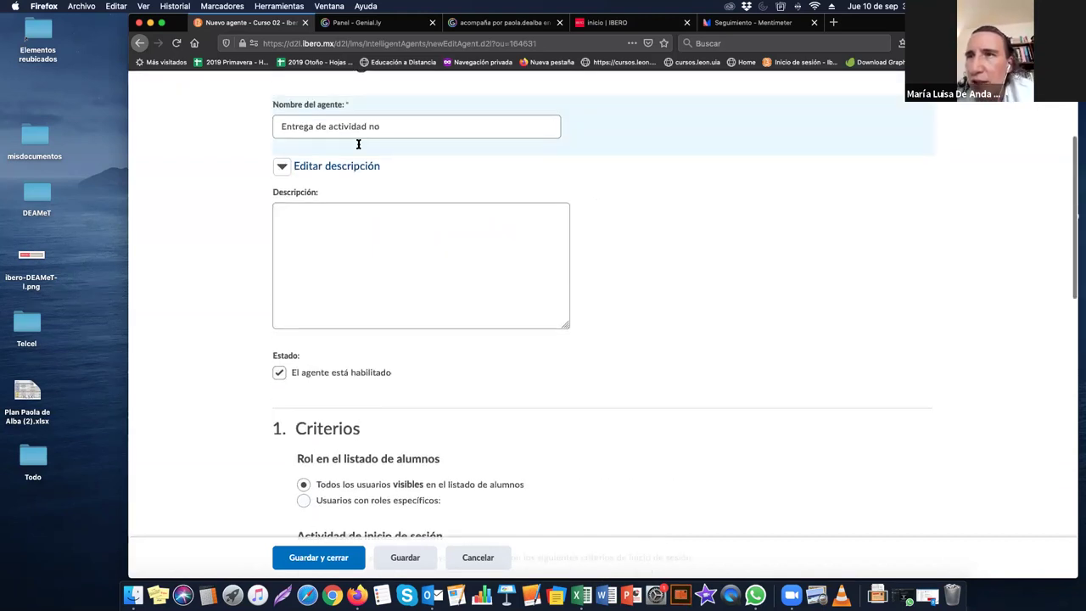
{"action": "left_click", "coordinate": [322, 172]}
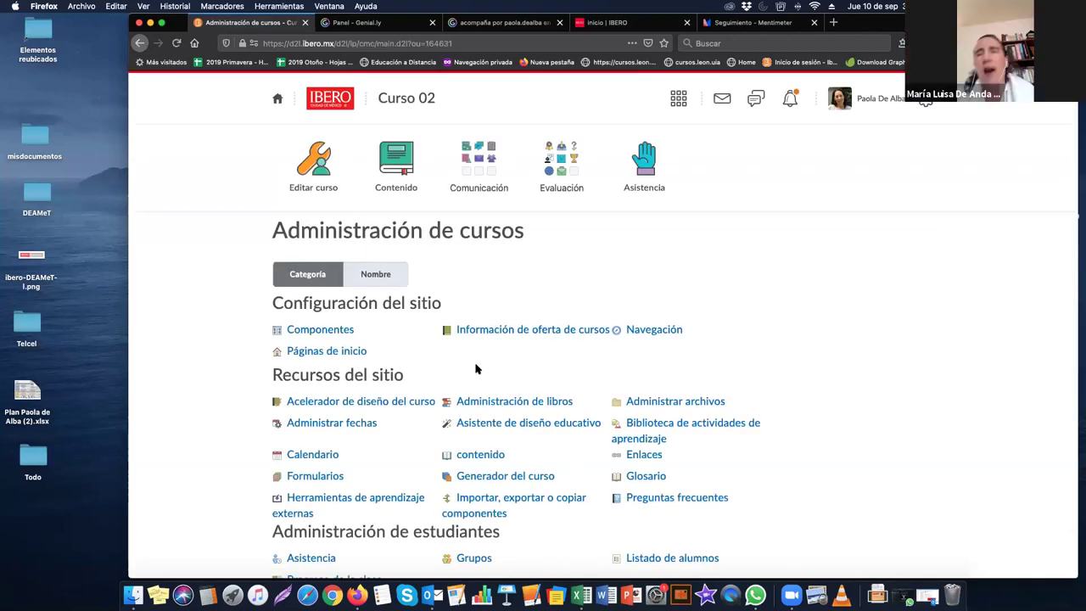
{"action": "scroll", "coordinate": [476, 370], "scroll_direction": "down", "scroll_amount": 4}
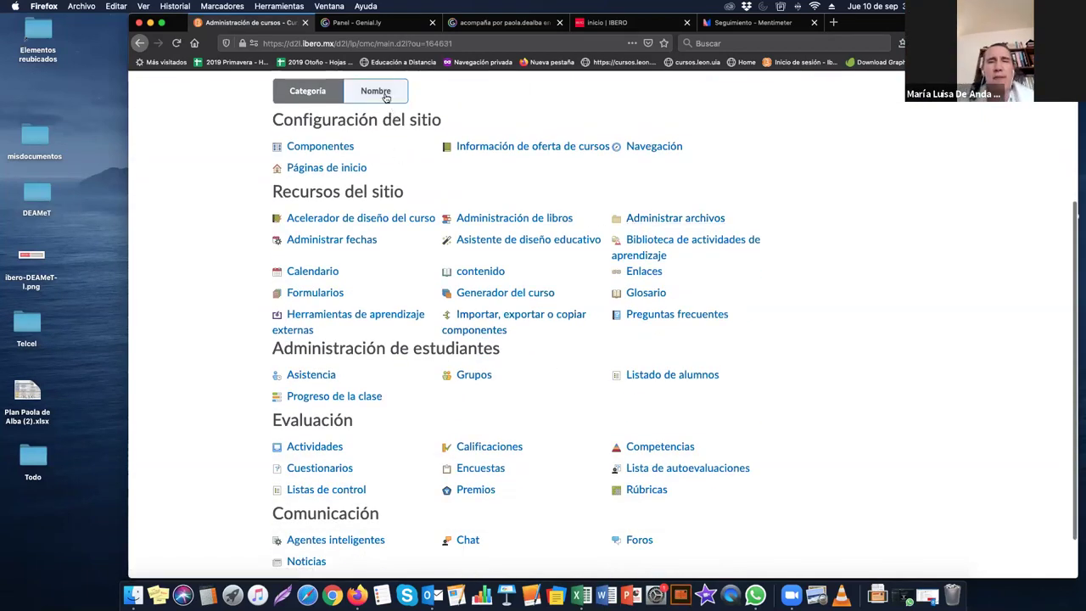
{"action": "scroll", "coordinate": [330, 403], "scroll_direction": "down", "scroll_amount": 2}
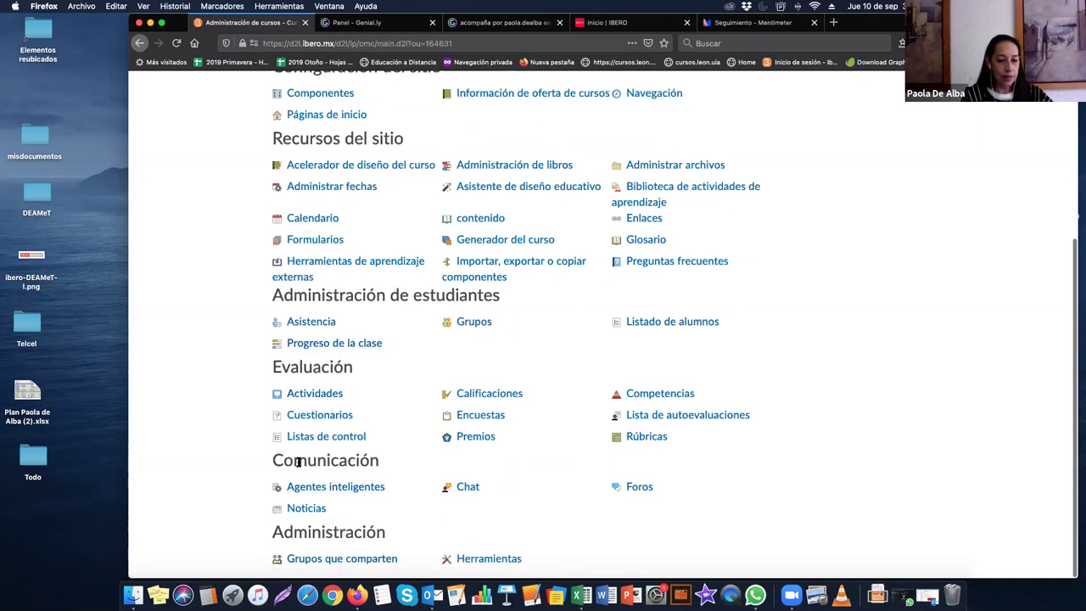
{"action": "left_click_drag", "start_coordinate": [265, 464], "coordinate": [389, 475]}
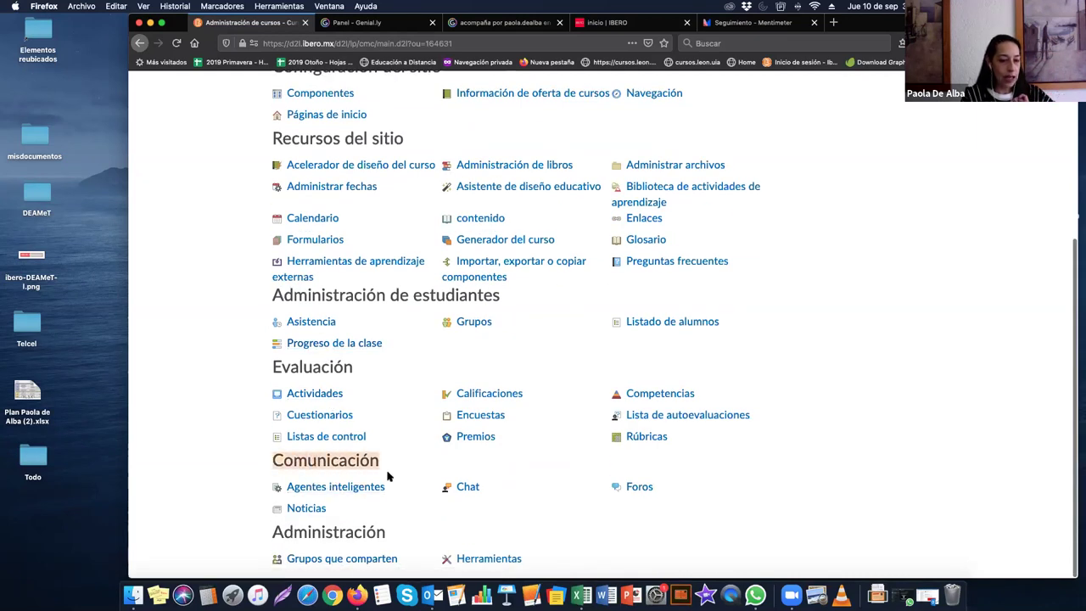
{"action": "left_click", "coordinate": [337, 487]}
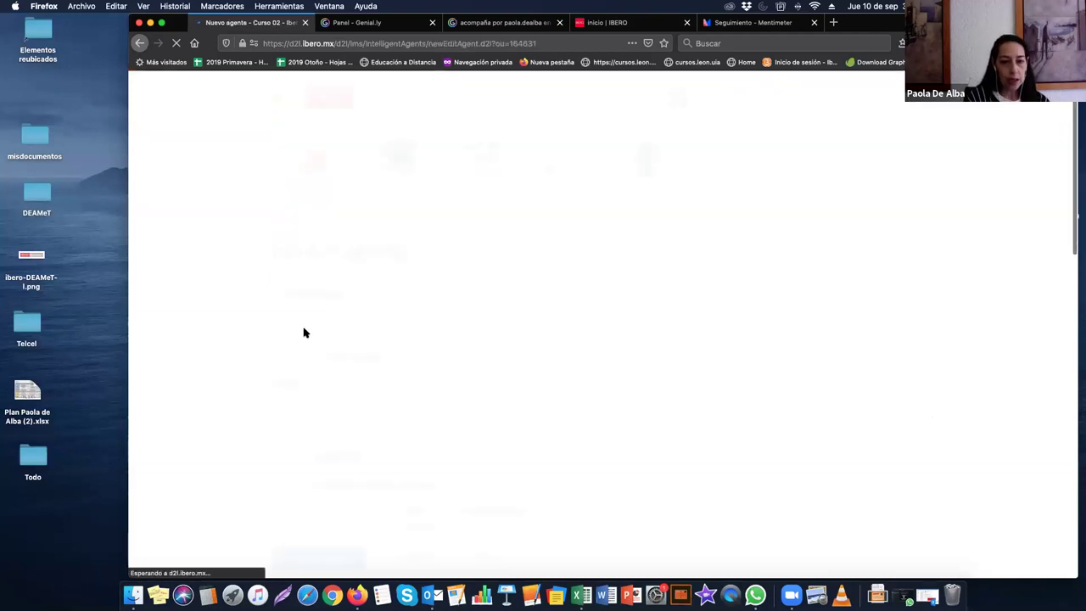
Step: Name the agent 'No entregado la tarea', dismiss all Zoom reminders, and scroll to Criterios
{"action": "type", "text": "No ent"}
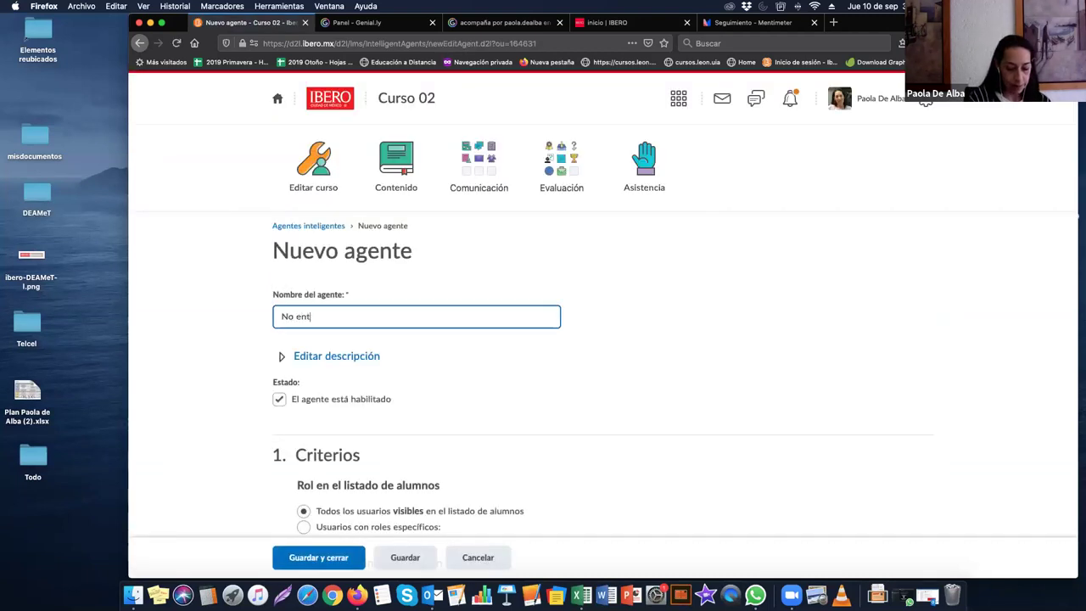
{"action": "type", "text": "regado la tarea"}
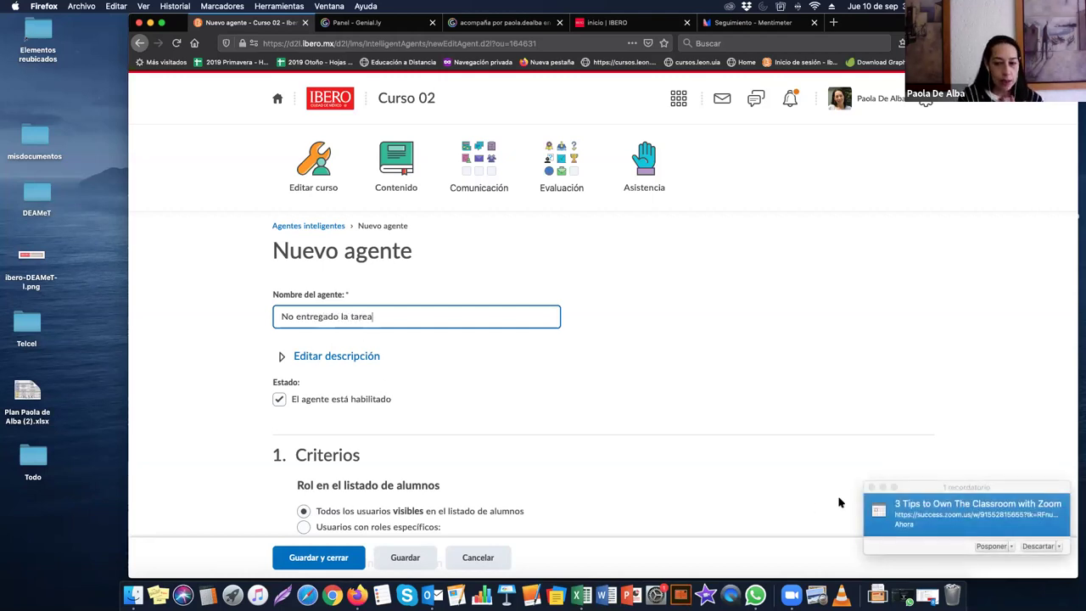
{"action": "left_click", "coordinate": [872, 488]}
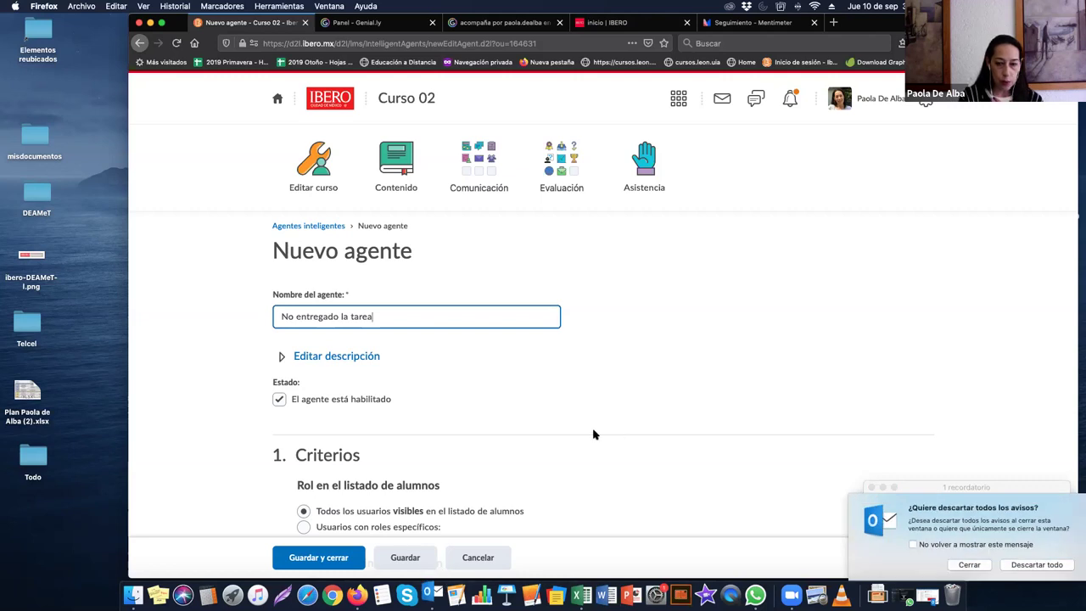
{"action": "left_click", "coordinate": [1048, 572]}
{"action": "scroll", "coordinate": [437, 398], "scroll_direction": "down", "scroll_amount": 5}
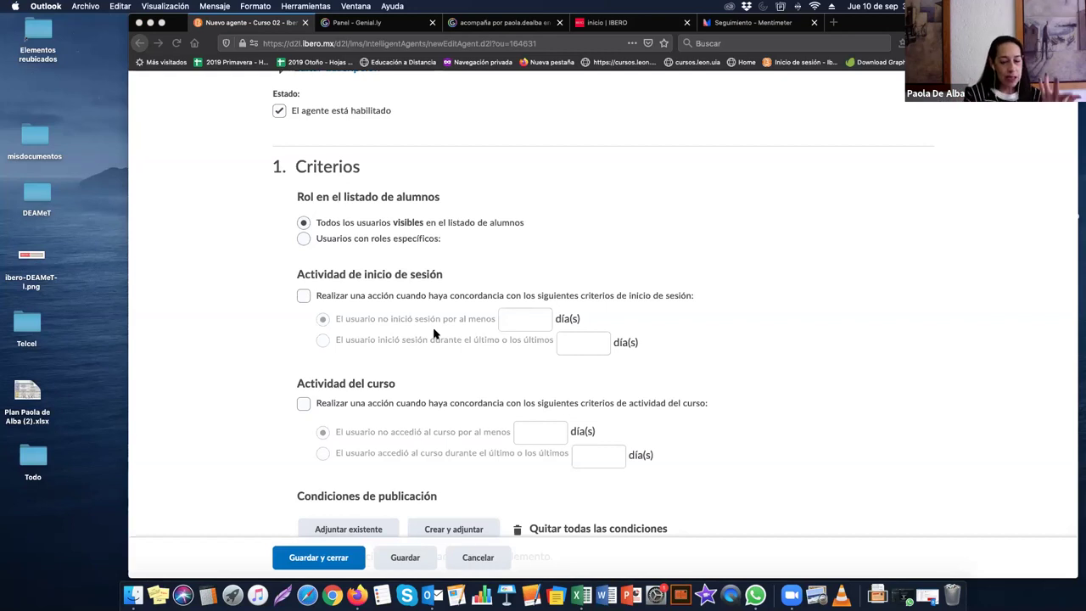
{"action": "scroll", "coordinate": [440, 339], "scroll_direction": "down", "scroll_amount": 2}
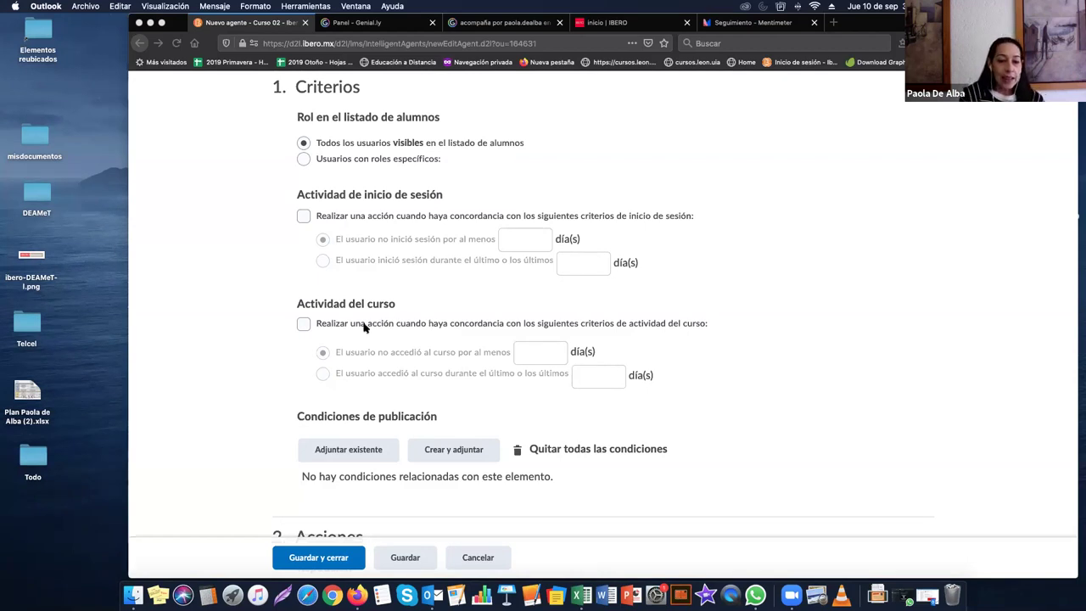
Step: Leave the Actividad del curso criterion unchecked and move down to Condiciones de publicación
{"action": "left_click", "coordinate": [304, 328]}
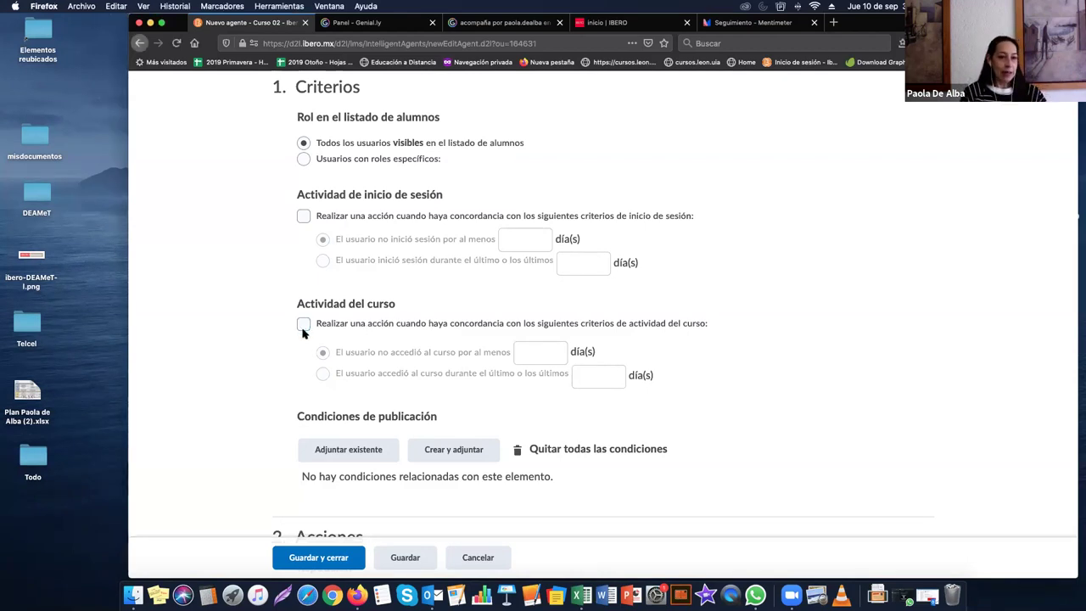
{"action": "left_click", "coordinate": [304, 329]}
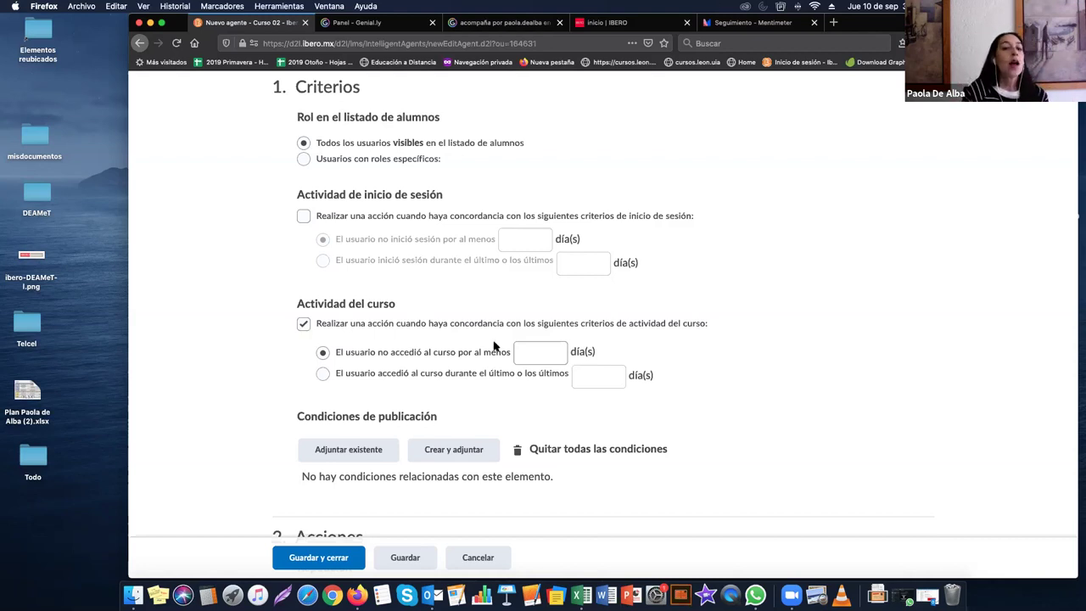
{"action": "left_click", "coordinate": [530, 353]}
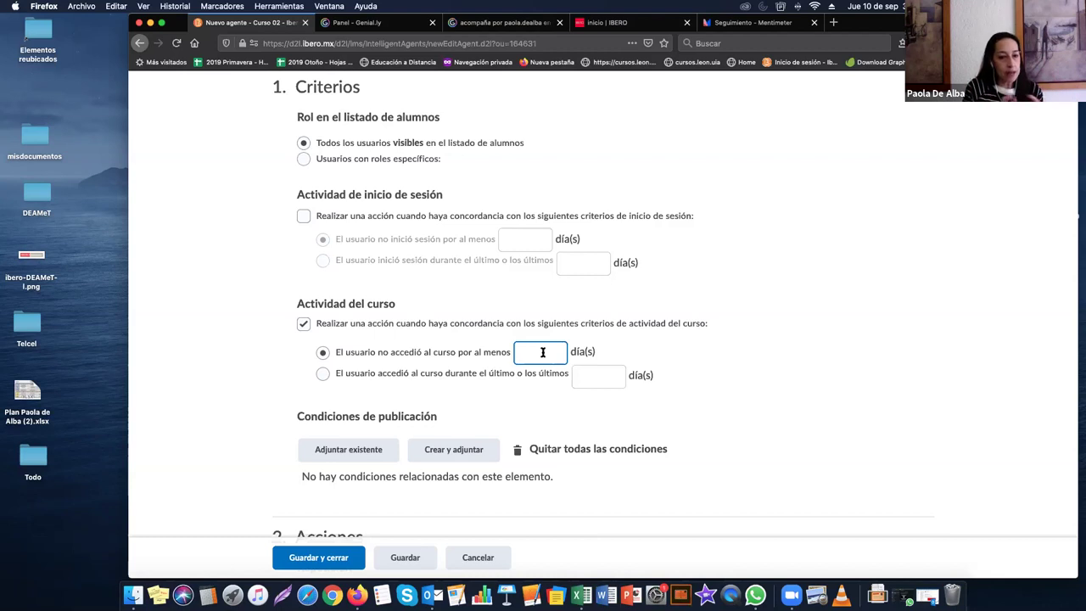
{"action": "left_click", "coordinate": [304, 324]}
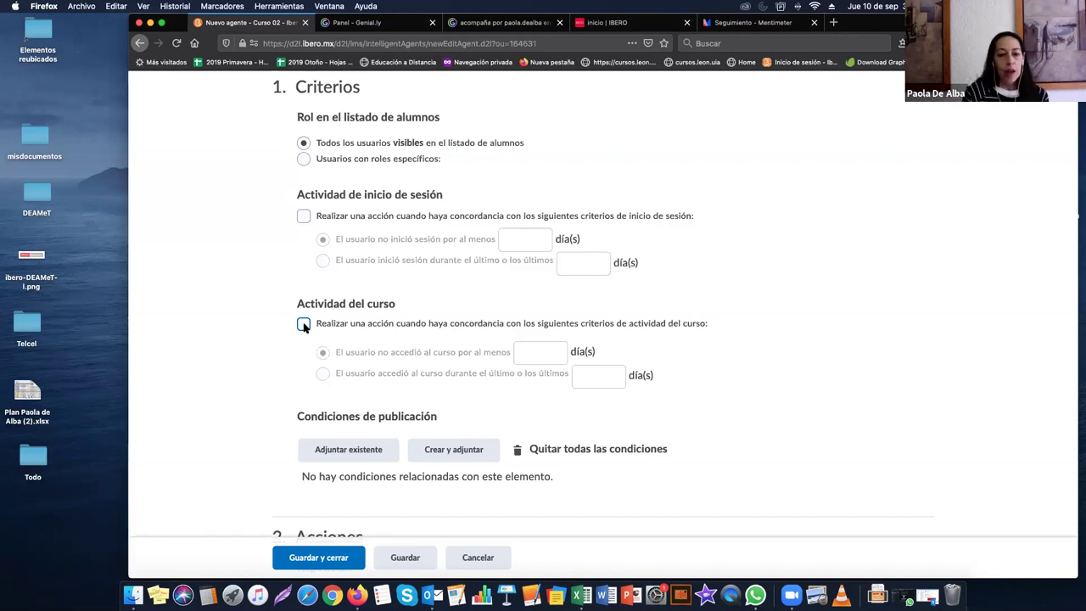
{"action": "scroll", "coordinate": [407, 366], "scroll_direction": "down", "scroll_amount": 2}
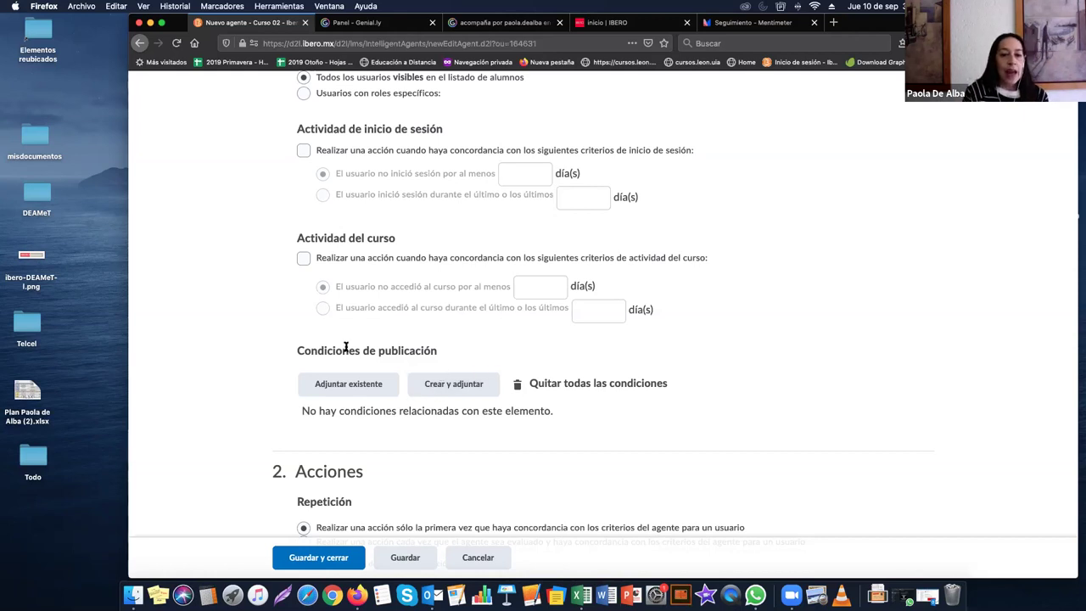
{"action": "left_click_drag", "start_coordinate": [291, 350], "coordinate": [440, 353]}
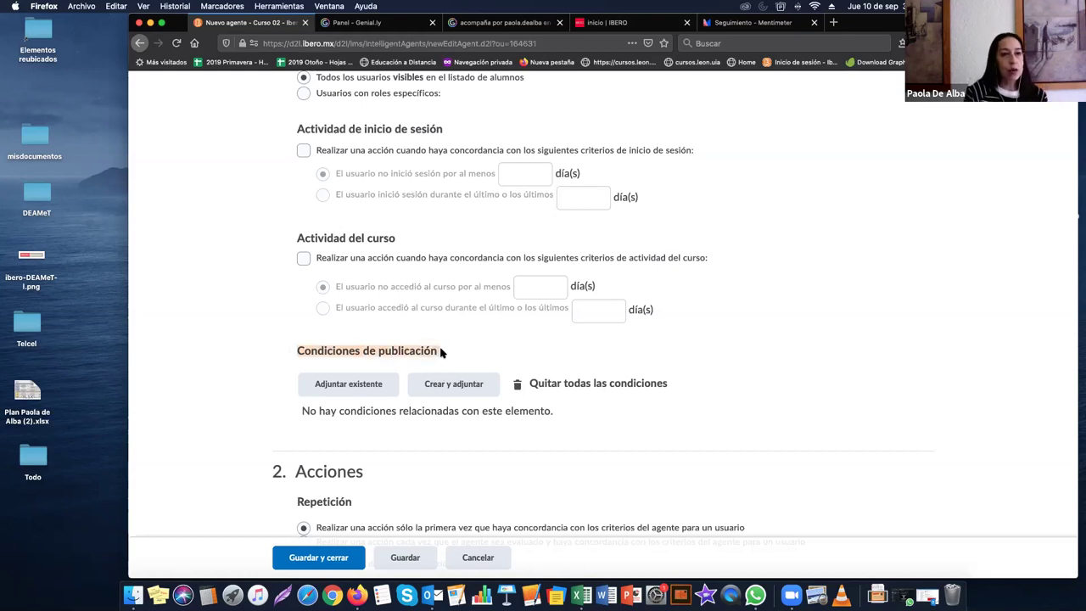
{"action": "left_click", "coordinate": [440, 353]}
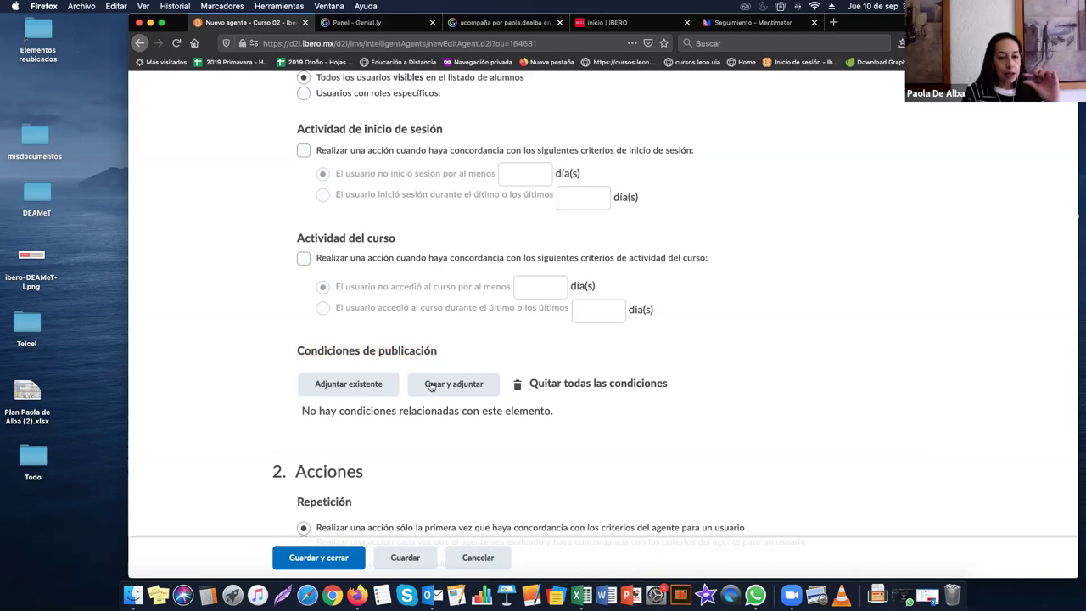
Step: Start a new release condition with Crear y adjuntar and dismiss the Dropbox prompt
{"action": "left_click", "coordinate": [430, 385]}
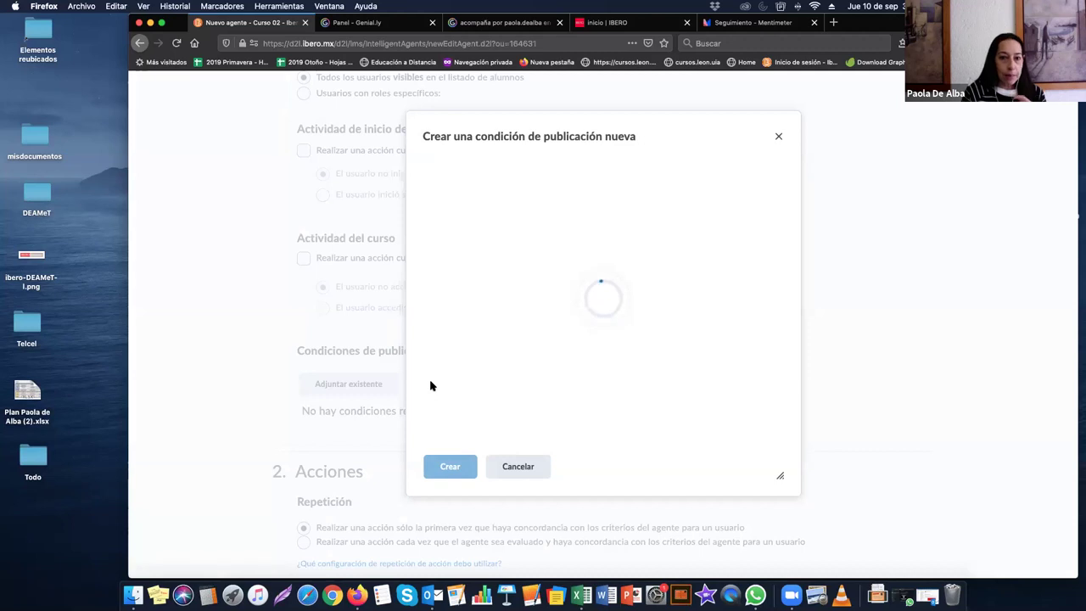
{"action": "left_click", "coordinate": [604, 207]}
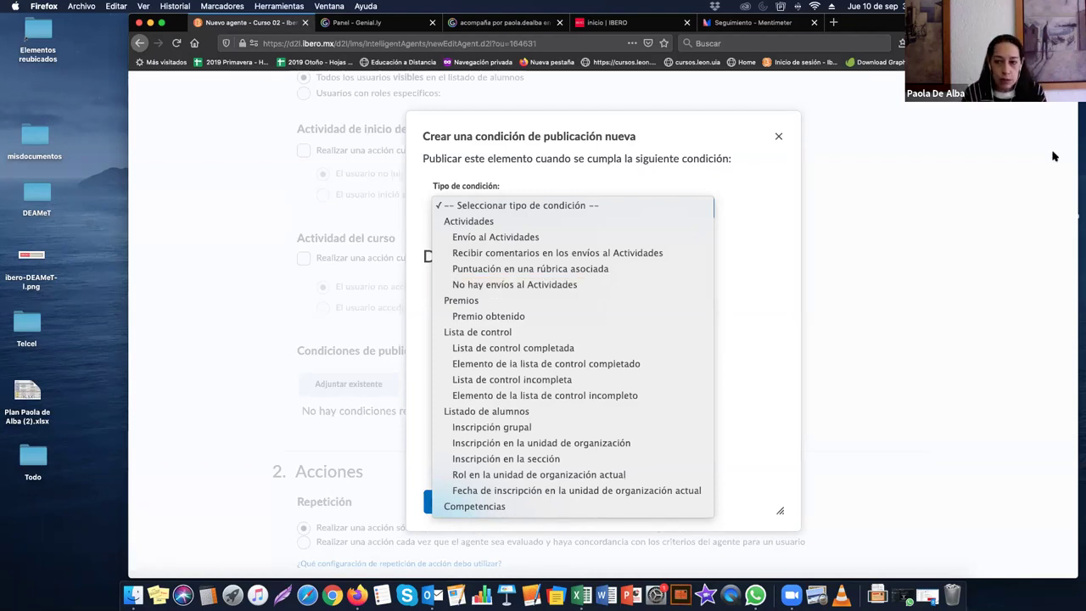
{"action": "left_click", "coordinate": [913, 172]}
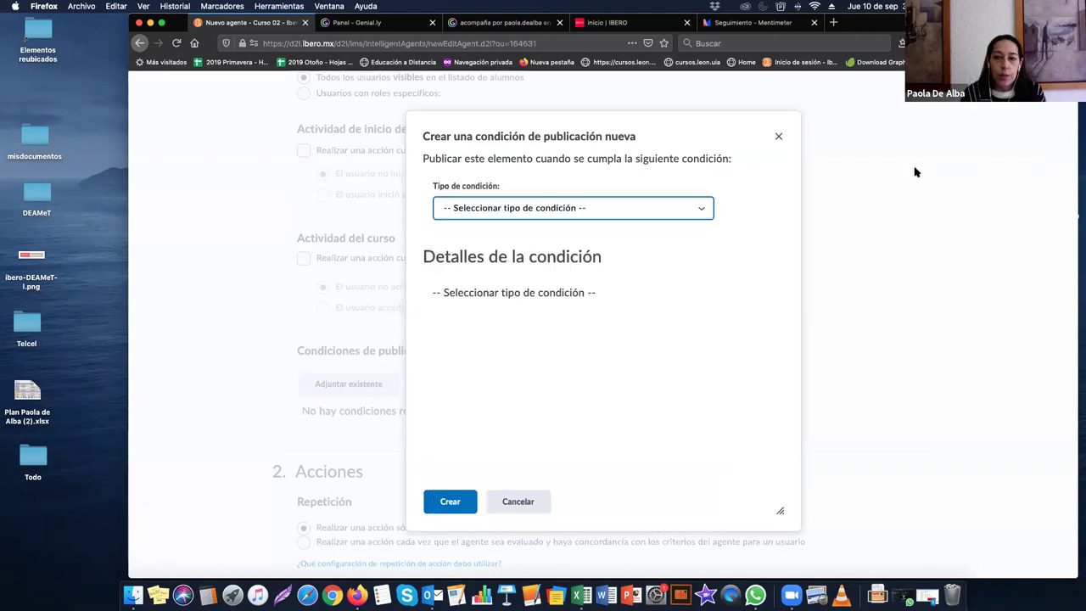
{"action": "left_click", "coordinate": [650, 210]}
{"action": "left_click", "coordinate": [612, 213]}
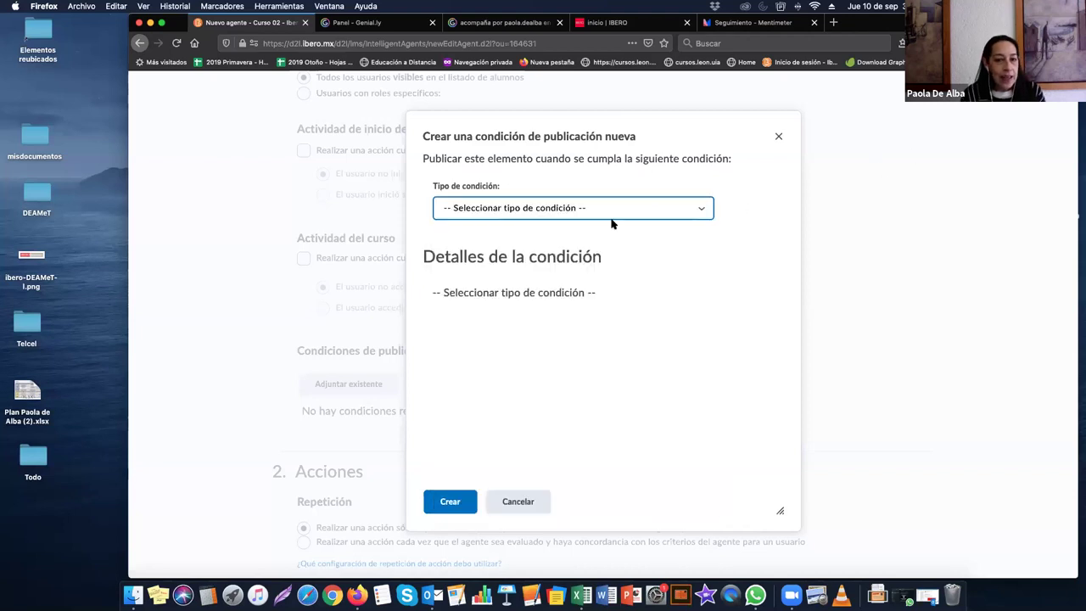
{"action": "left_click", "coordinate": [616, 216]}
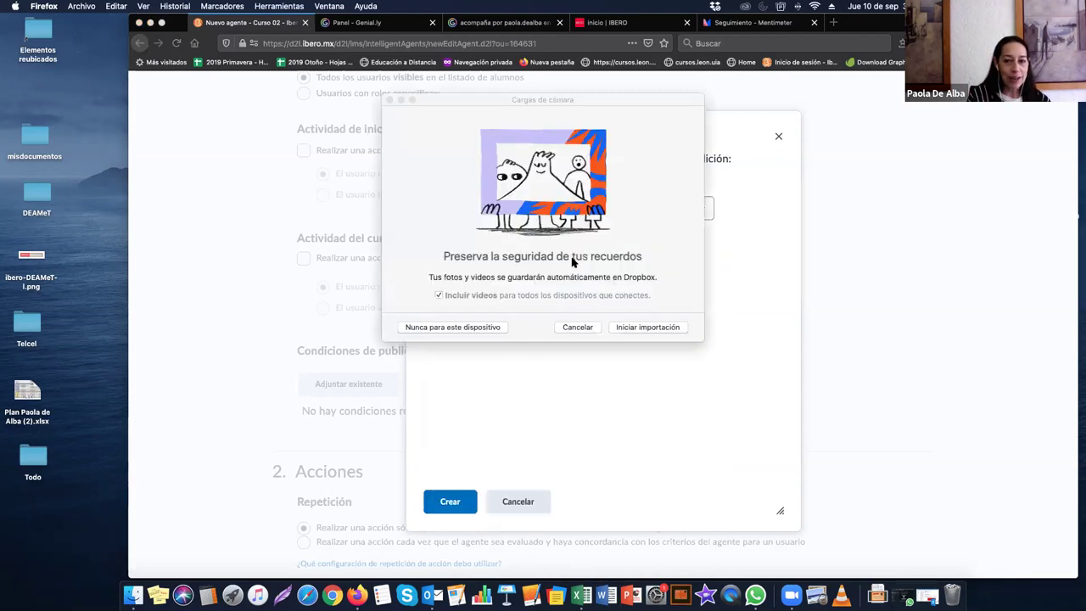
{"action": "left_click", "coordinate": [574, 330]}
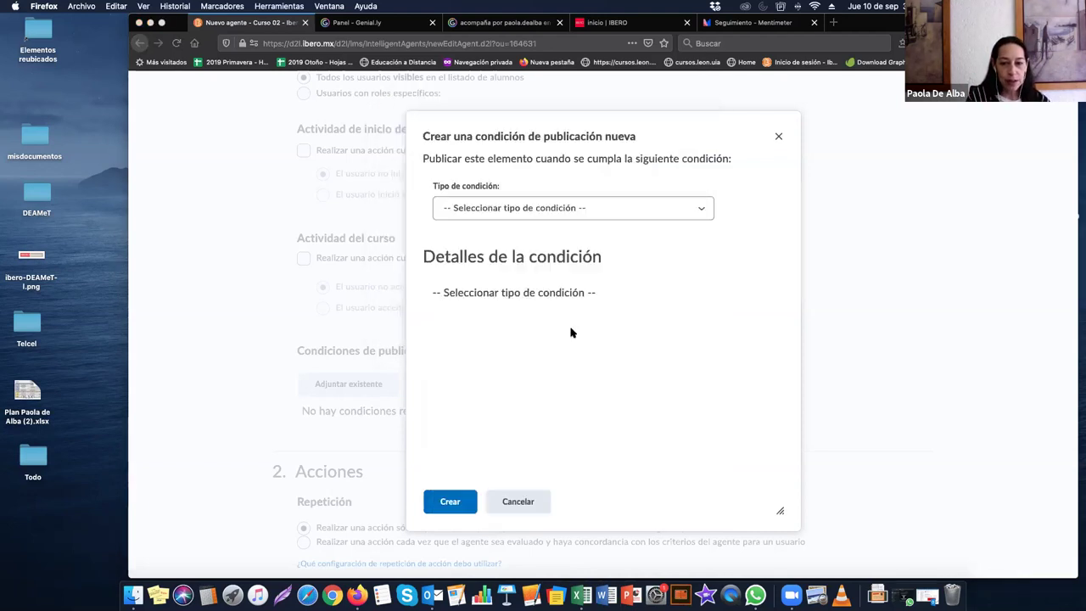
Step: Browse the available release-condition types in the Tipo de condición list
{"action": "left_click", "coordinate": [588, 213]}
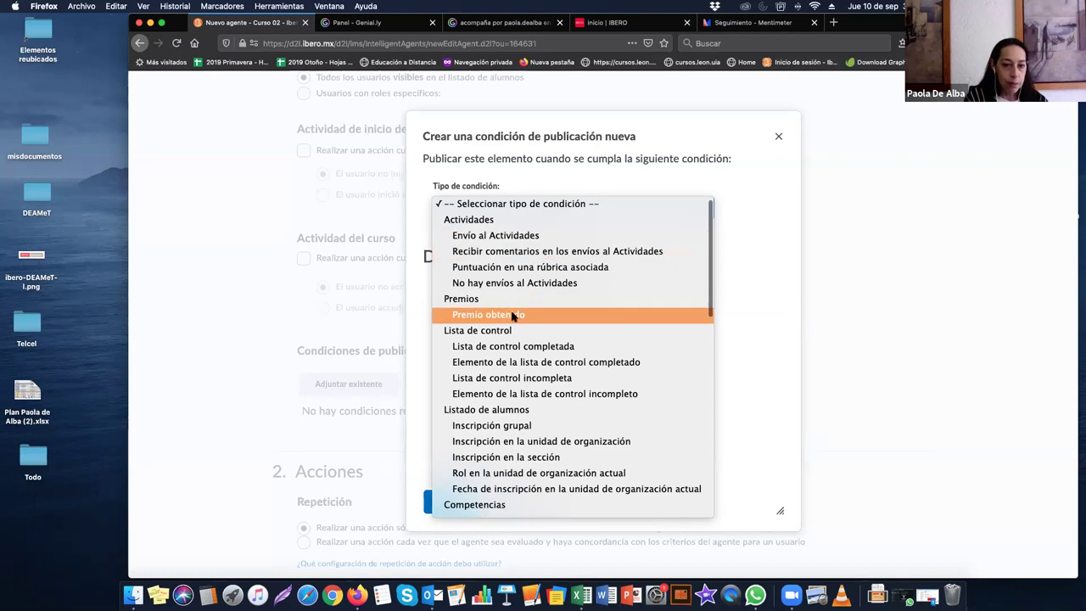
{"action": "scroll", "coordinate": [513, 307], "scroll_direction": "down", "scroll_amount": 2}
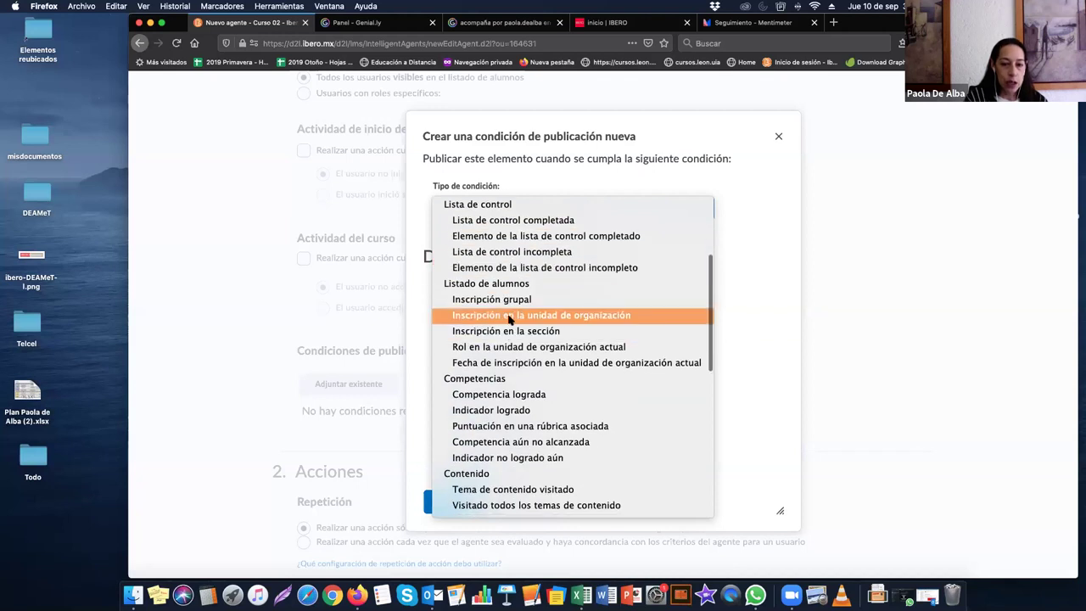
{"action": "scroll", "coordinate": [502, 339], "scroll_direction": "down", "scroll_amount": 2}
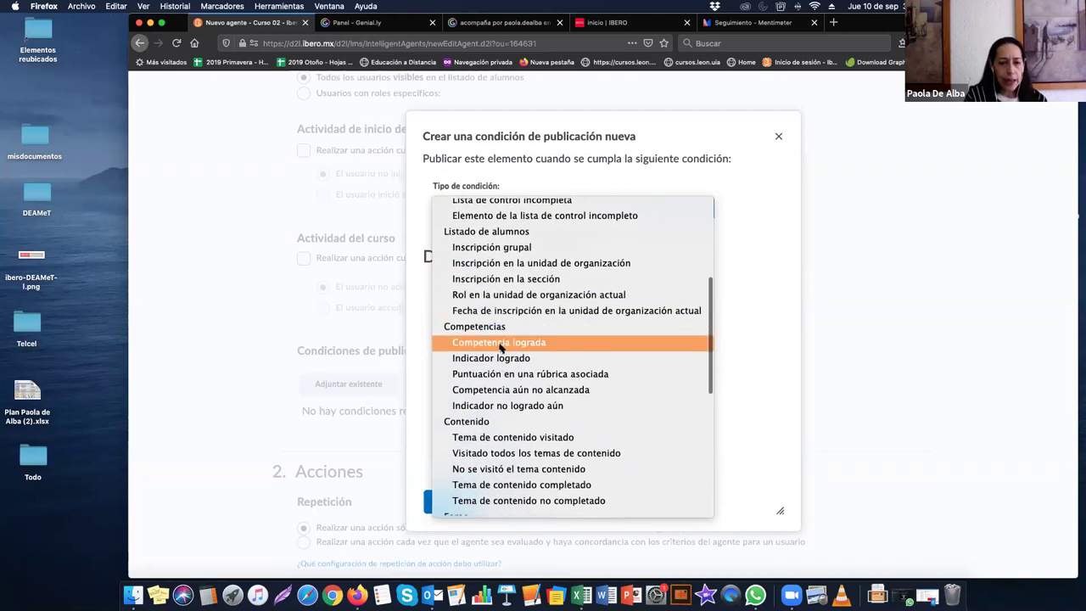
{"action": "scroll", "coordinate": [500, 343], "scroll_direction": "down", "scroll_amount": 2}
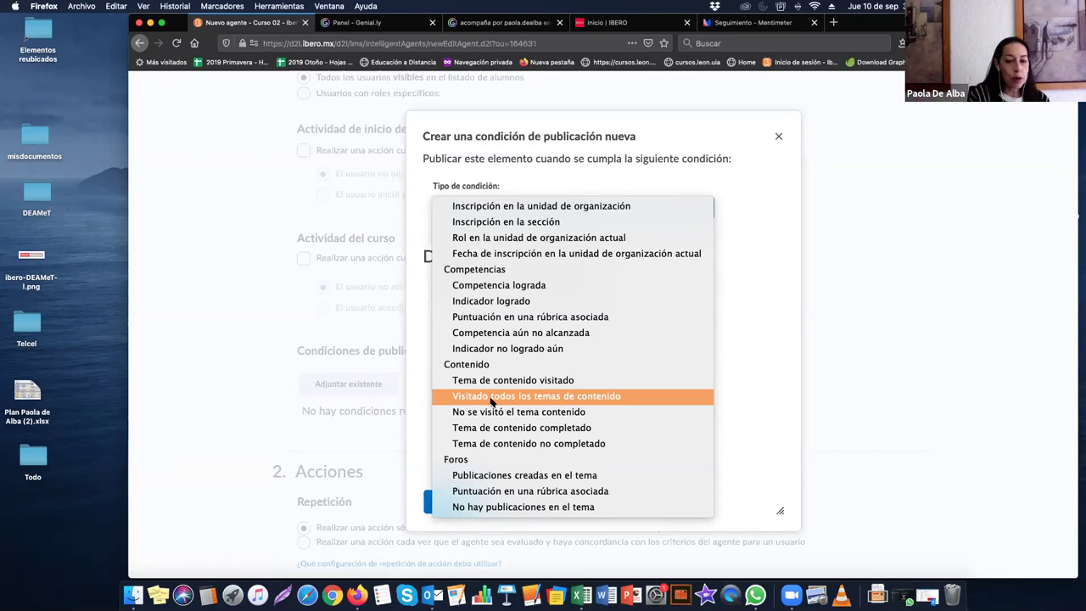
{"action": "scroll", "coordinate": [490, 400], "scroll_direction": "down", "scroll_amount": 2}
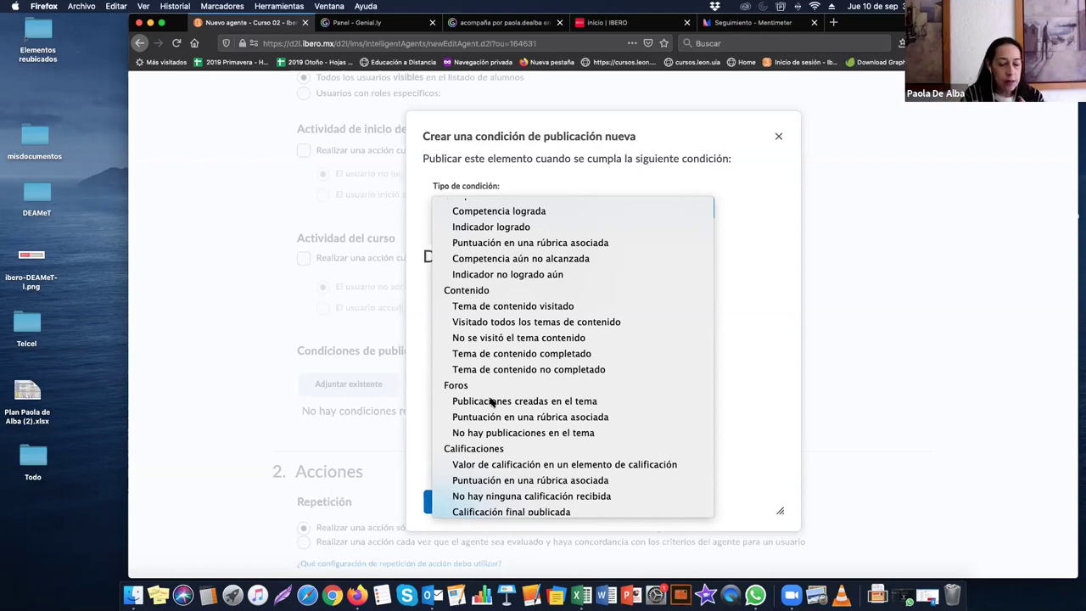
{"action": "scroll", "coordinate": [492, 403], "scroll_direction": "down", "scroll_amount": 1}
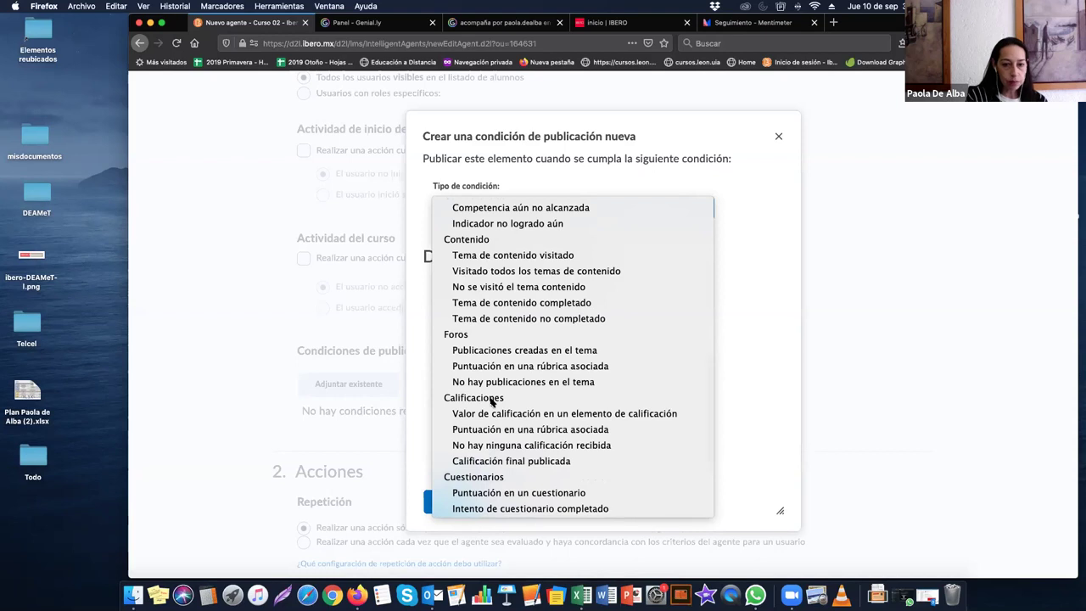
{"action": "scroll", "coordinate": [492, 386], "scroll_direction": "down", "scroll_amount": 1}
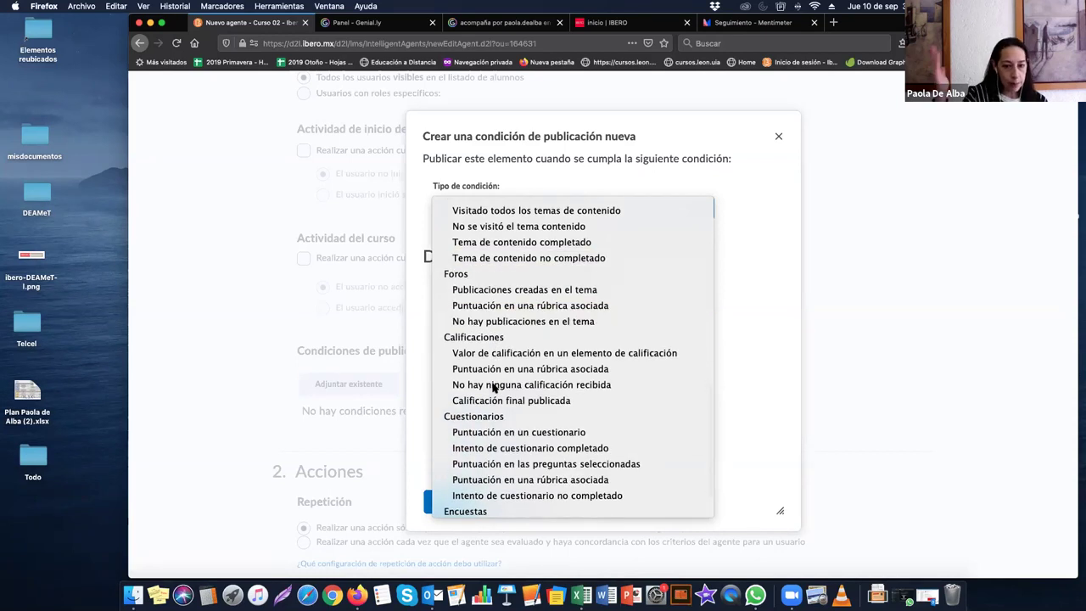
{"action": "scroll", "coordinate": [492, 388], "scroll_direction": "down", "scroll_amount": 1}
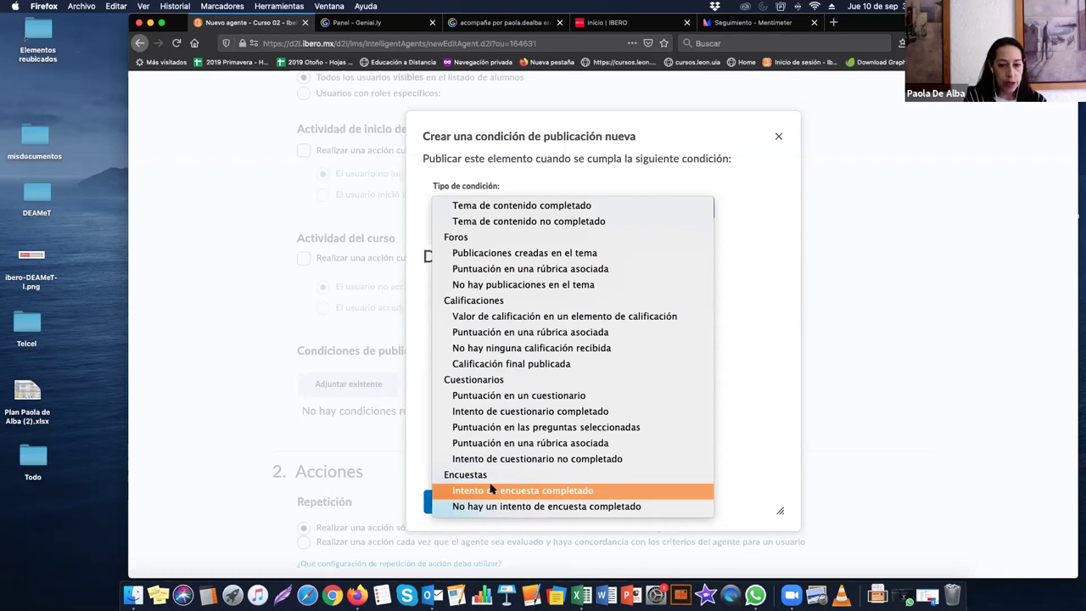
{"action": "scroll", "coordinate": [531, 366], "scroll_direction": "up", "scroll_amount": 1}
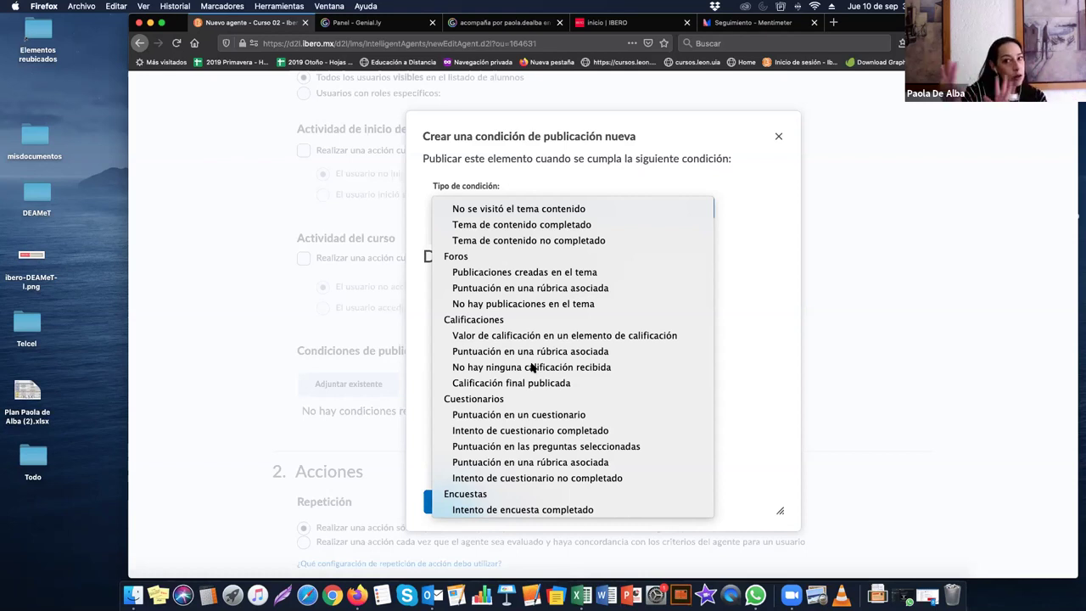
{"action": "scroll", "coordinate": [532, 367], "scroll_direction": "up", "scroll_amount": 6}
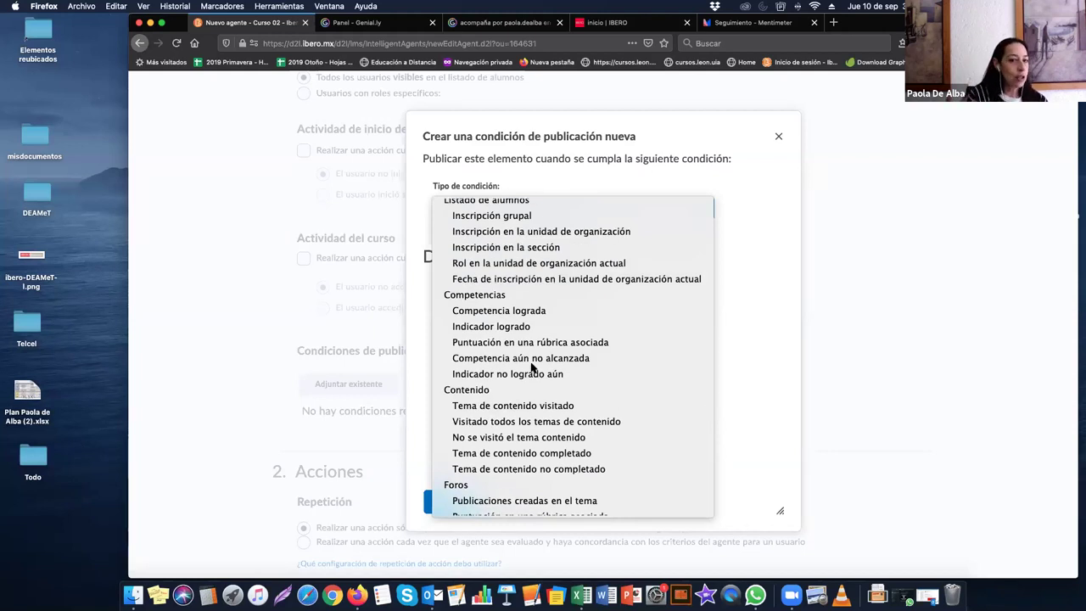
{"action": "scroll", "coordinate": [532, 367], "scroll_direction": "up", "scroll_amount": 5}
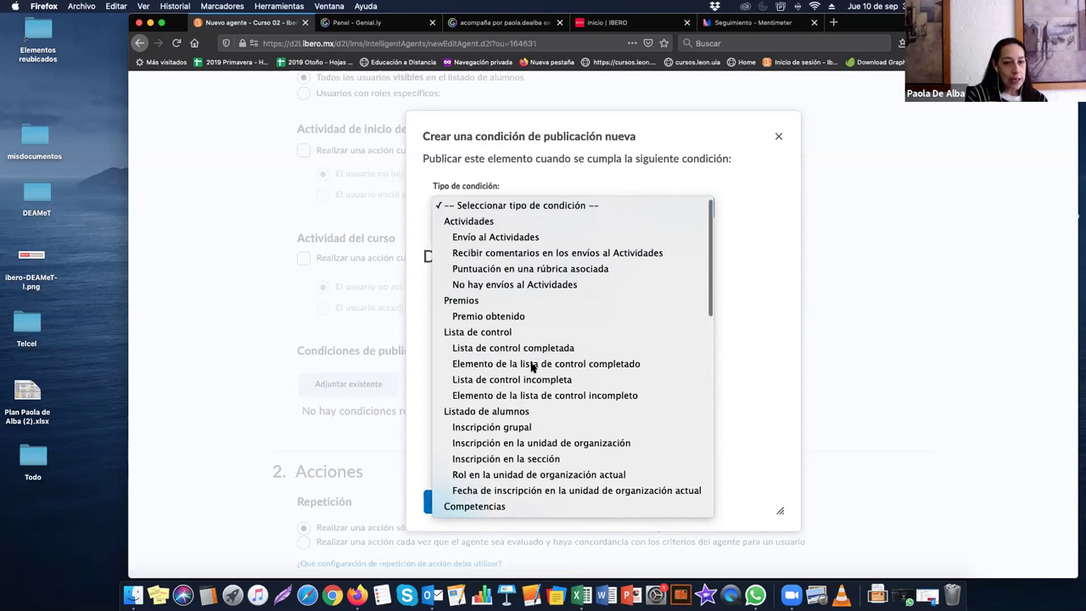
Step: Try Envío al Actividades as the condition type and inspect its activity folder list
{"action": "left_click", "coordinate": [537, 237]}
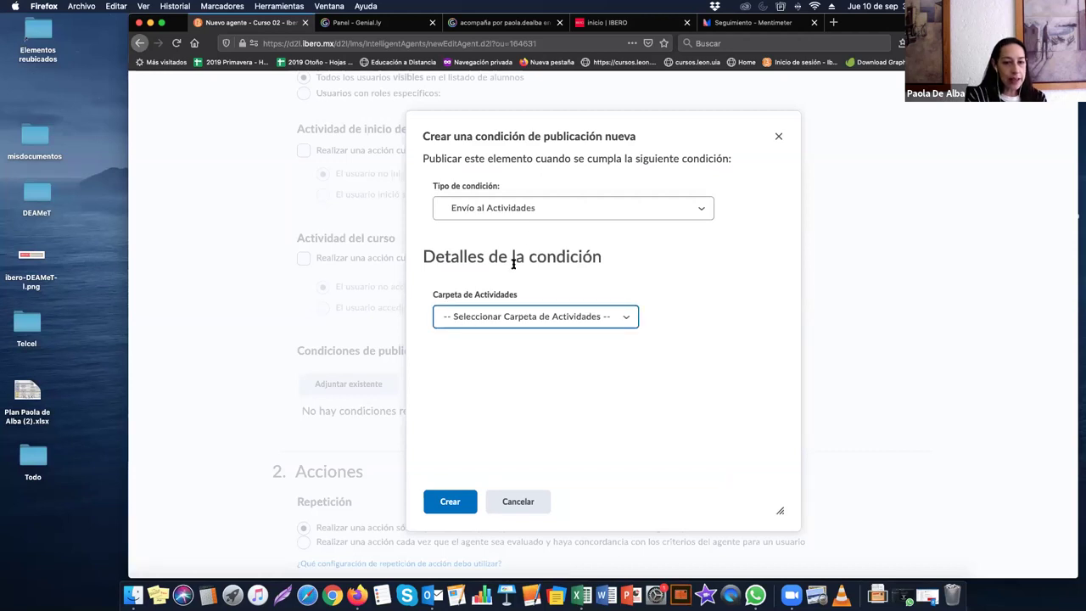
{"action": "left_click", "coordinate": [464, 319]}
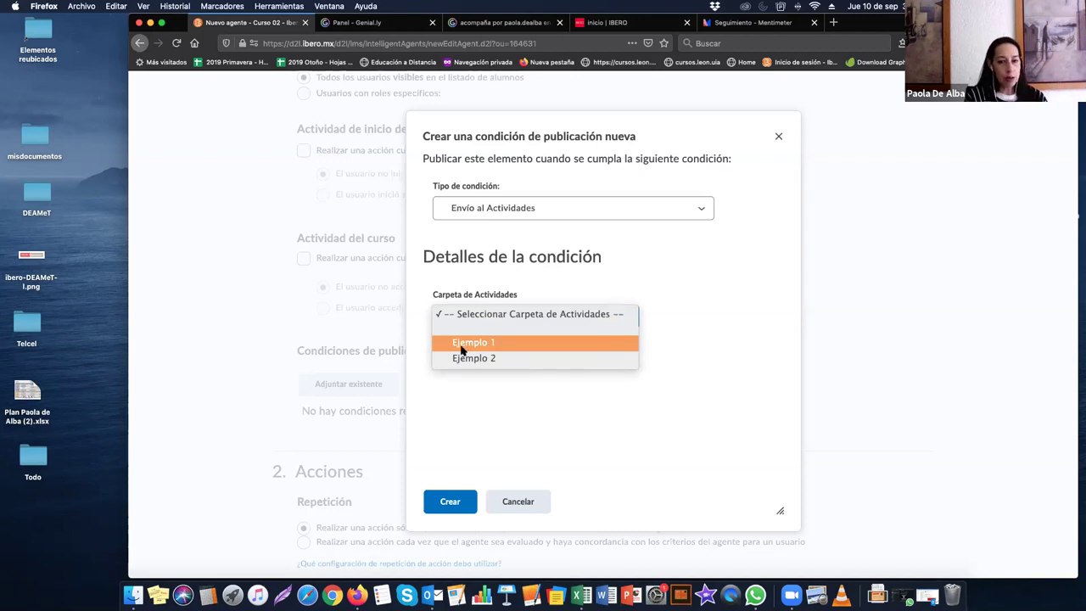
{"action": "left_click", "coordinate": [538, 218]}
Step: Switch the condition type to Tema de contenido visitado and inspect its Tema list
{"action": "left_click", "coordinate": [538, 220]}
{"action": "left_click", "coordinate": [544, 220]}
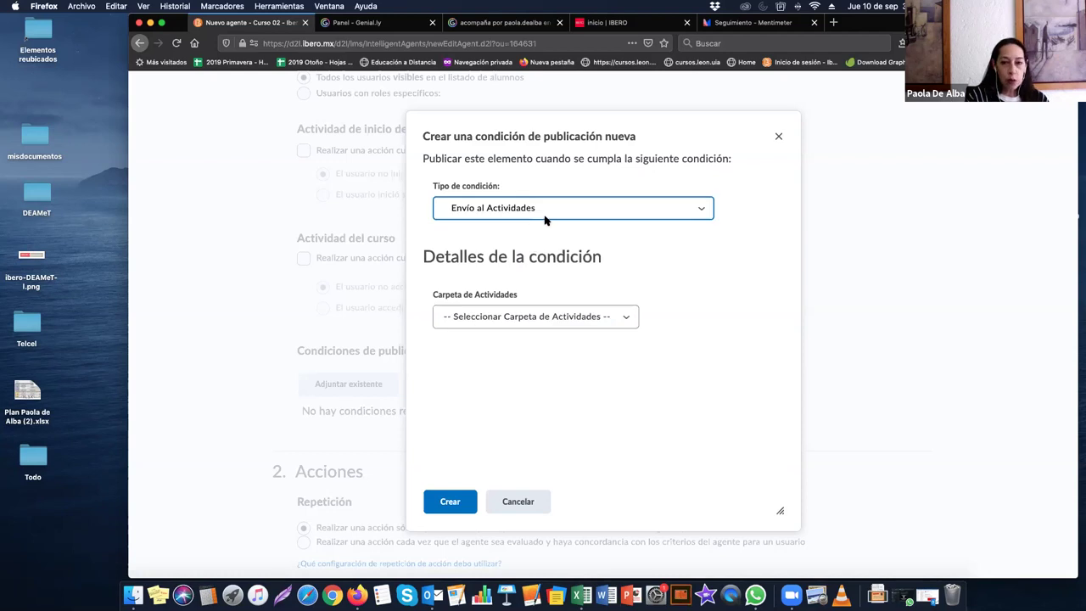
{"action": "left_click", "coordinate": [543, 217]}
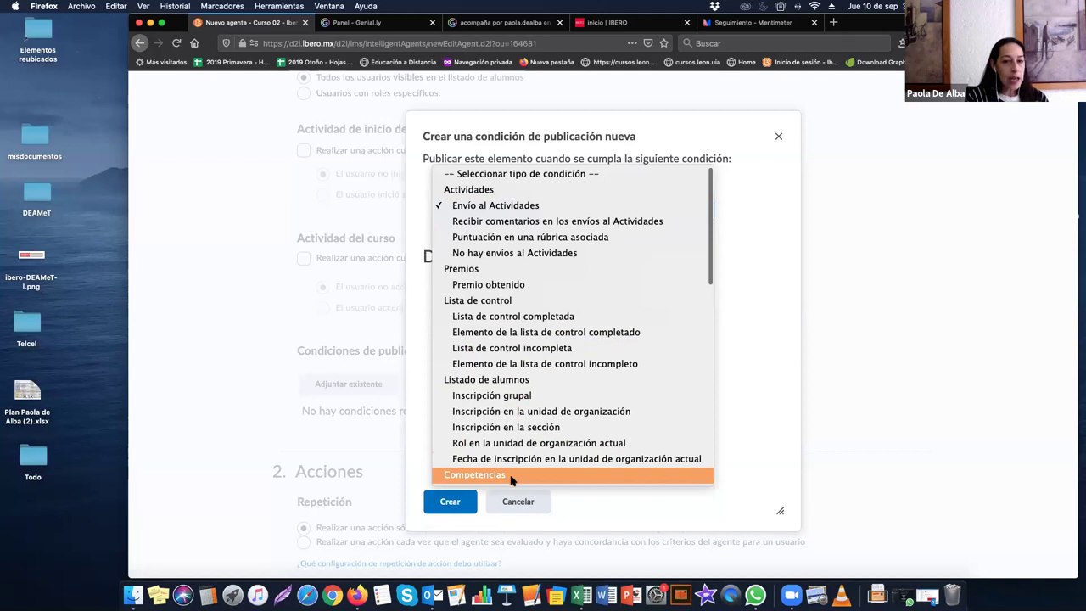
{"action": "scroll", "coordinate": [516, 448], "scroll_direction": "down", "scroll_amount": 5}
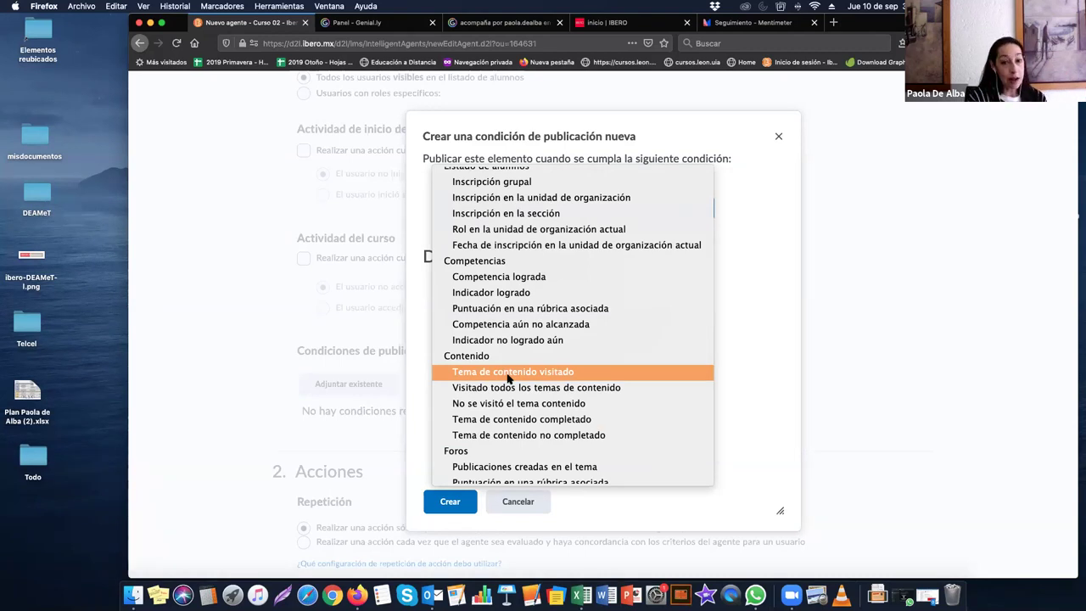
{"action": "left_click", "coordinate": [509, 373]}
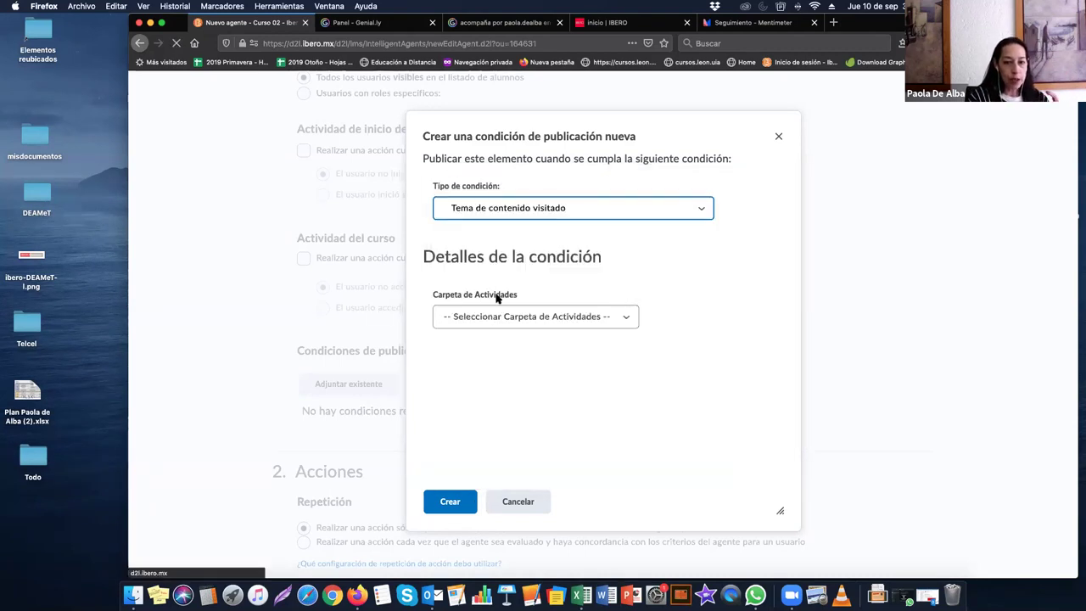
{"action": "left_click", "coordinate": [470, 318]}
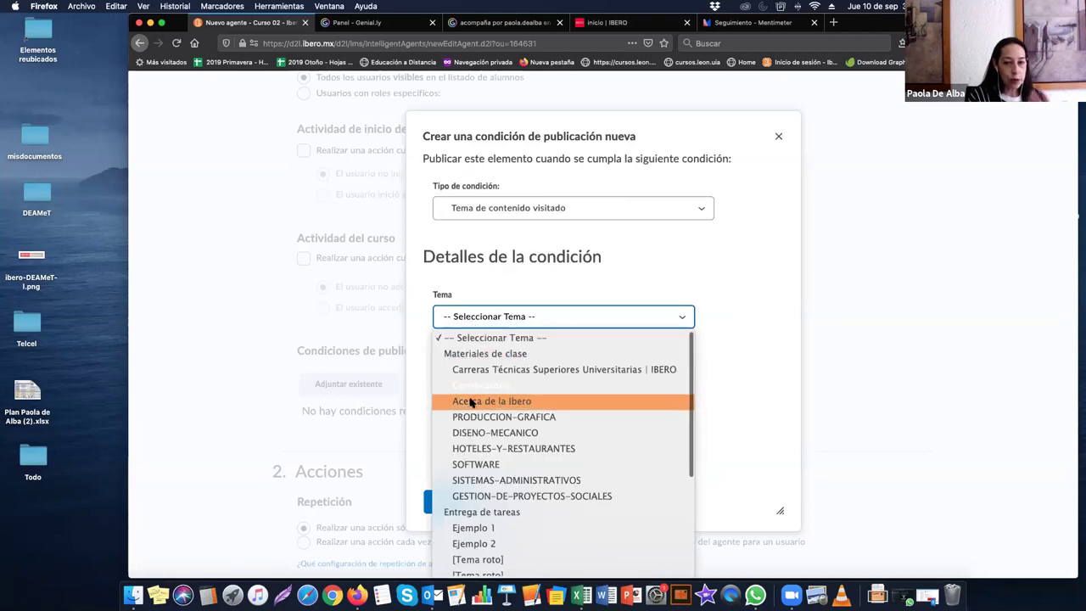
{"action": "left_click", "coordinate": [529, 237]}
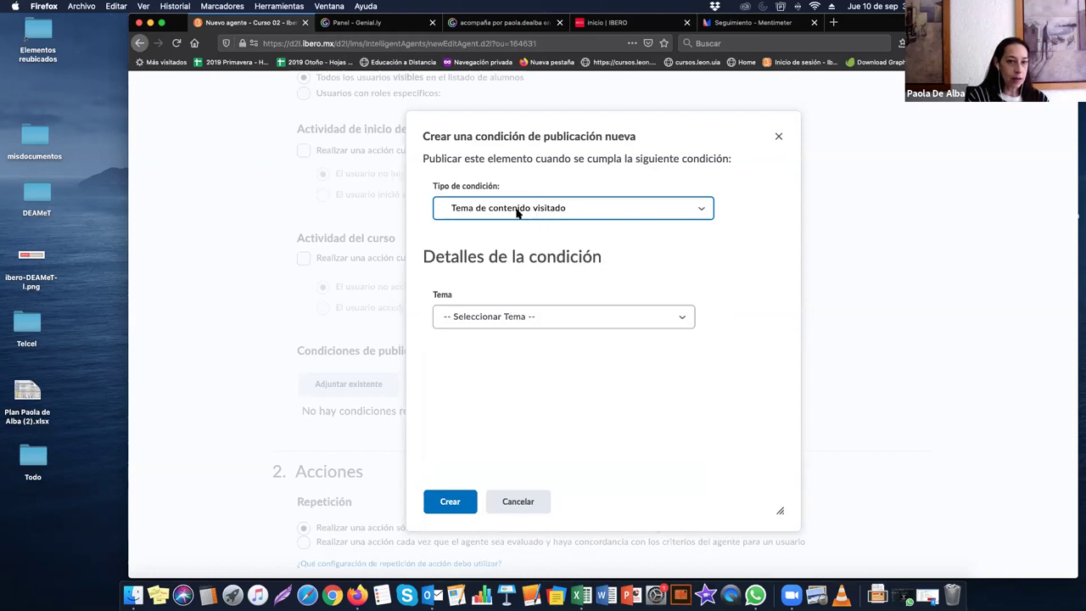
{"action": "left_click", "coordinate": [516, 213]}
{"action": "left_click", "coordinate": [517, 213]}
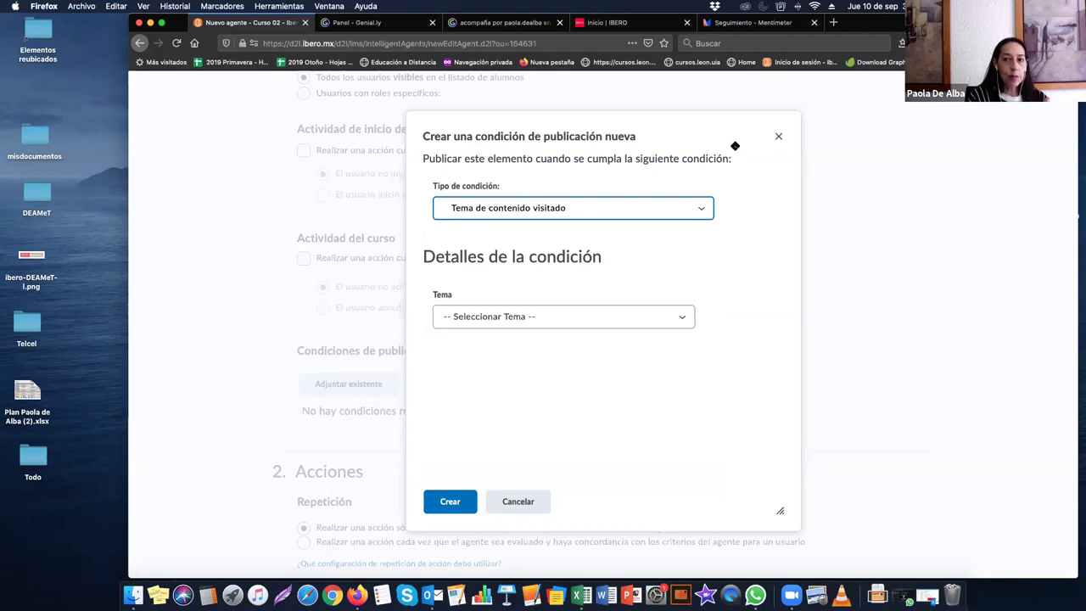
Step: Discard the draft condition and restart with Envío al Actividades on folder Ejemplo 1
{"action": "left_click", "coordinate": [777, 137]}
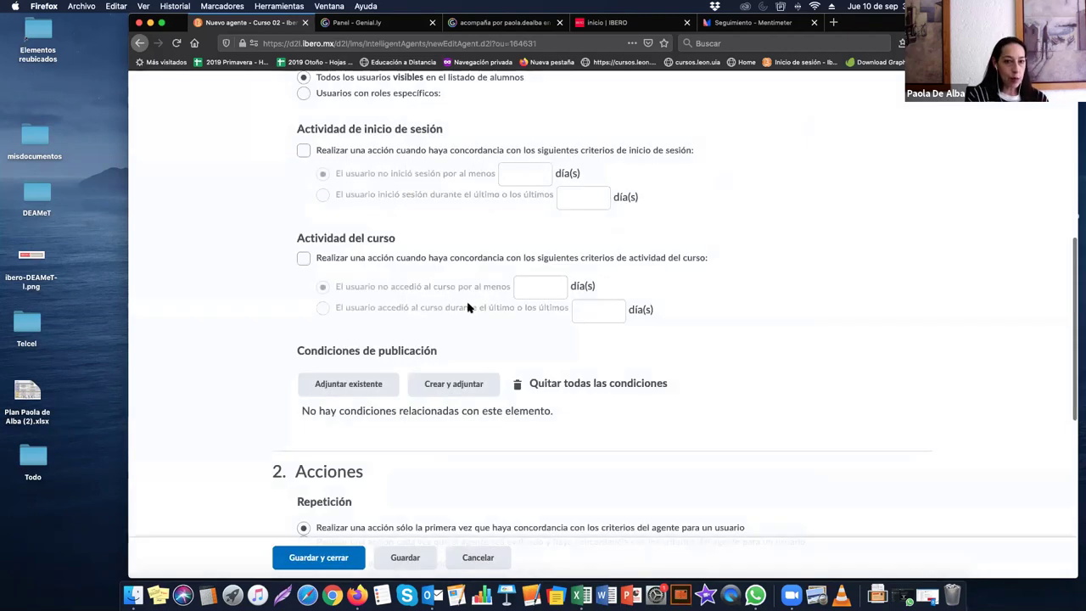
{"action": "scroll", "coordinate": [444, 339], "scroll_direction": "down", "scroll_amount": 3}
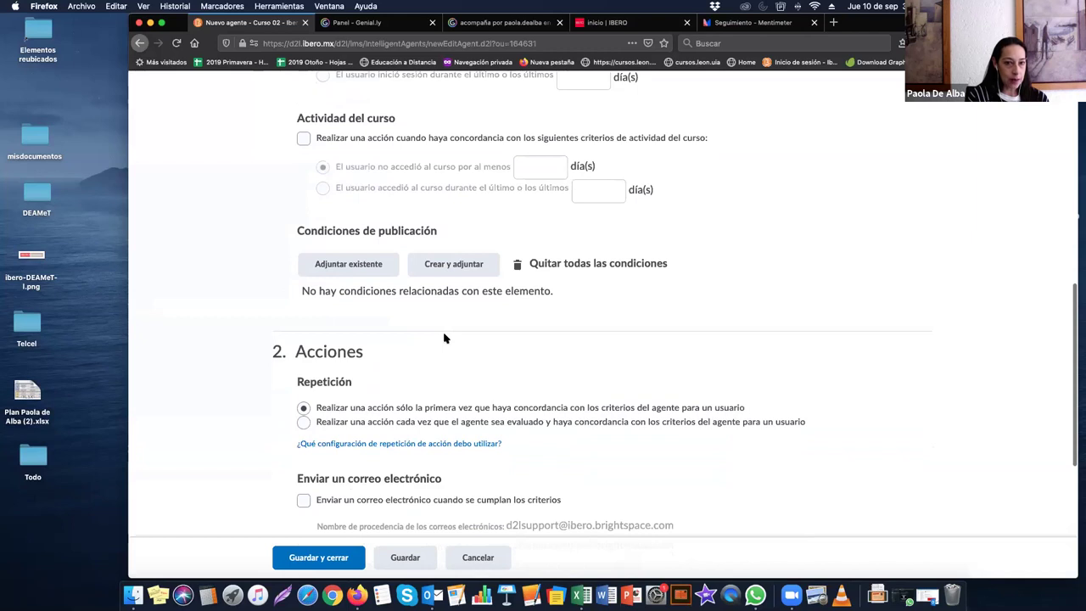
{"action": "scroll", "coordinate": [444, 339], "scroll_direction": "up", "scroll_amount": 4}
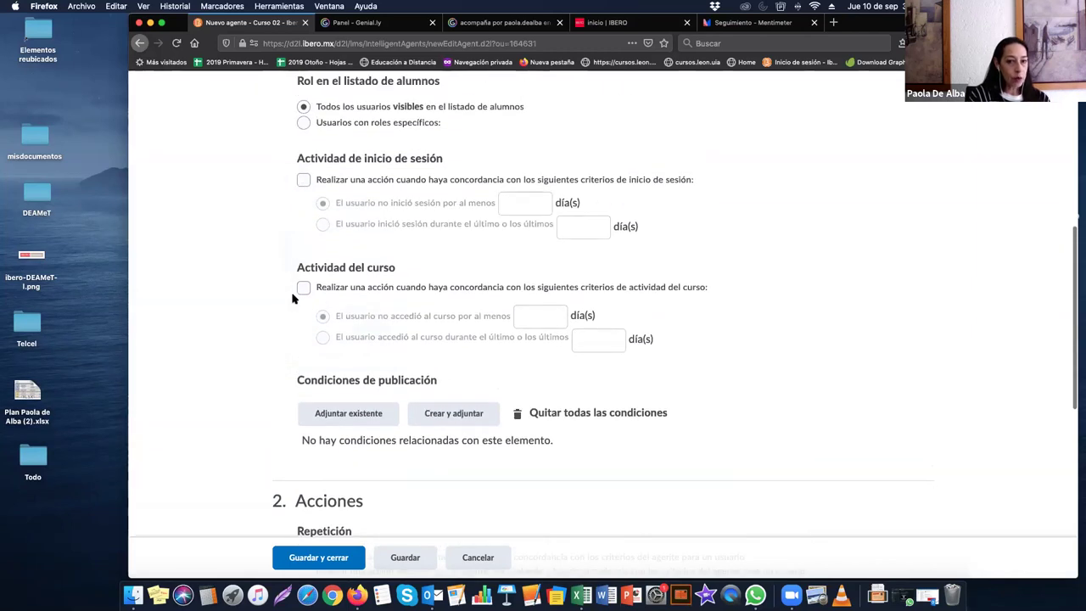
{"action": "left_click", "coordinate": [464, 415]}
{"action": "left_click", "coordinate": [503, 208]}
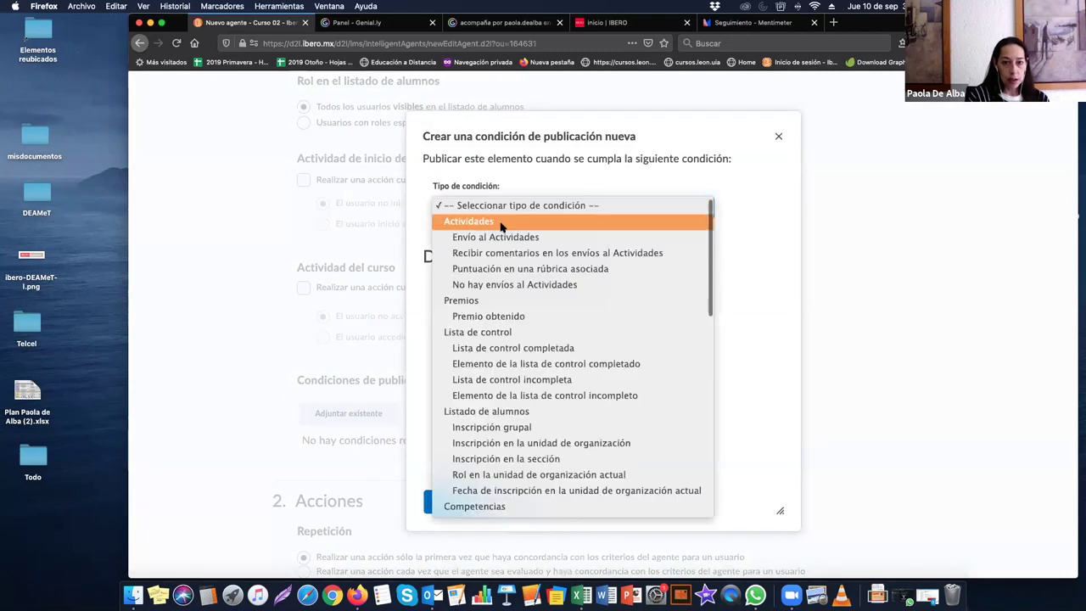
{"action": "left_click", "coordinate": [499, 244]}
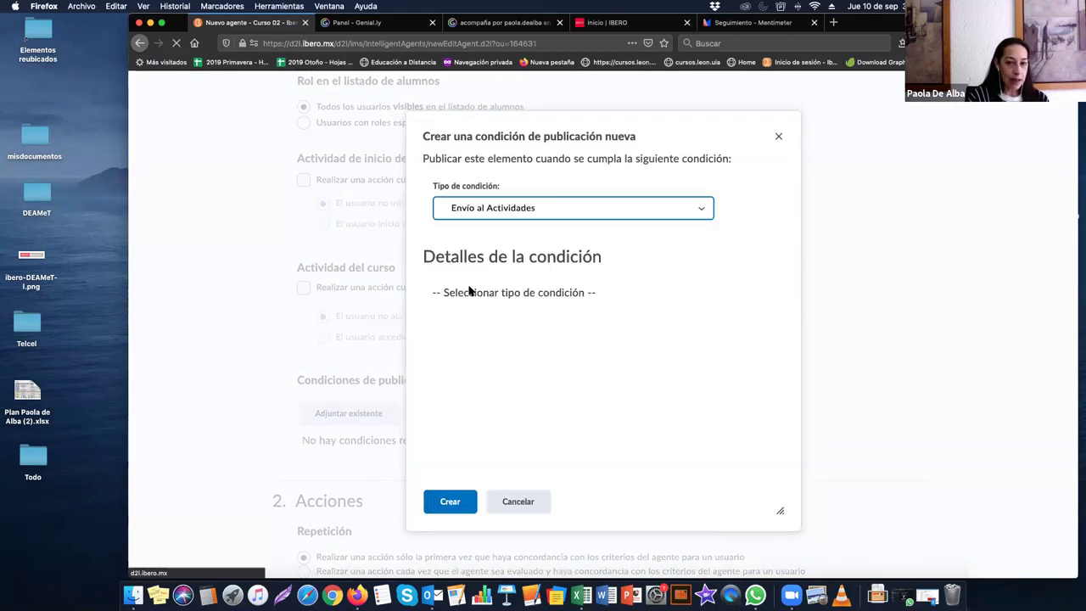
{"action": "left_click", "coordinate": [459, 318]}
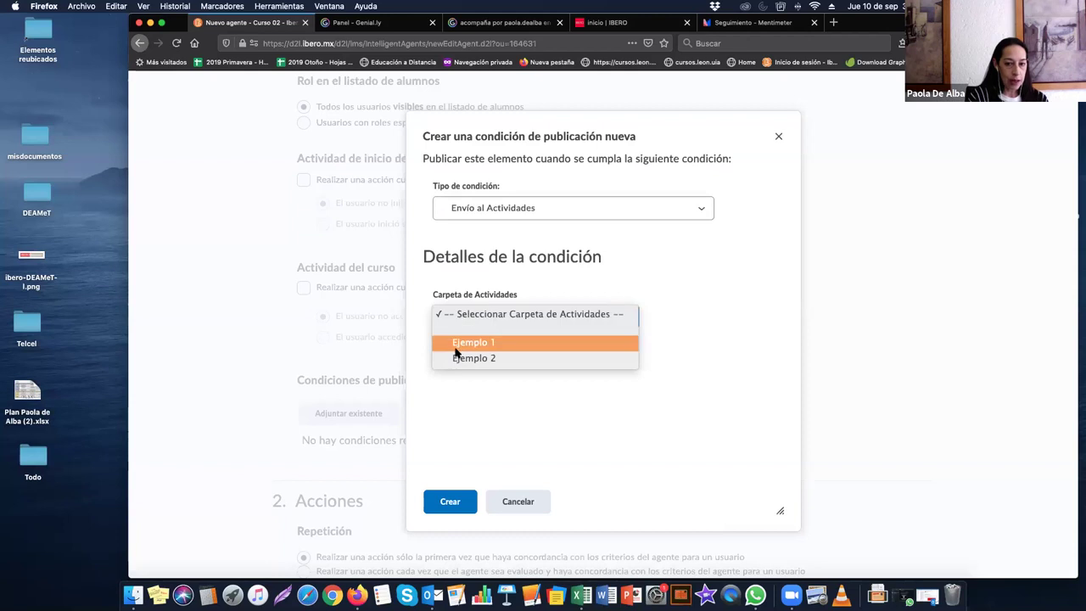
{"action": "left_click", "coordinate": [456, 346]}
Step: Change the condition type to No hay envíos al Actividades with folder Ejemplo 1
{"action": "left_click", "coordinate": [555, 209]}
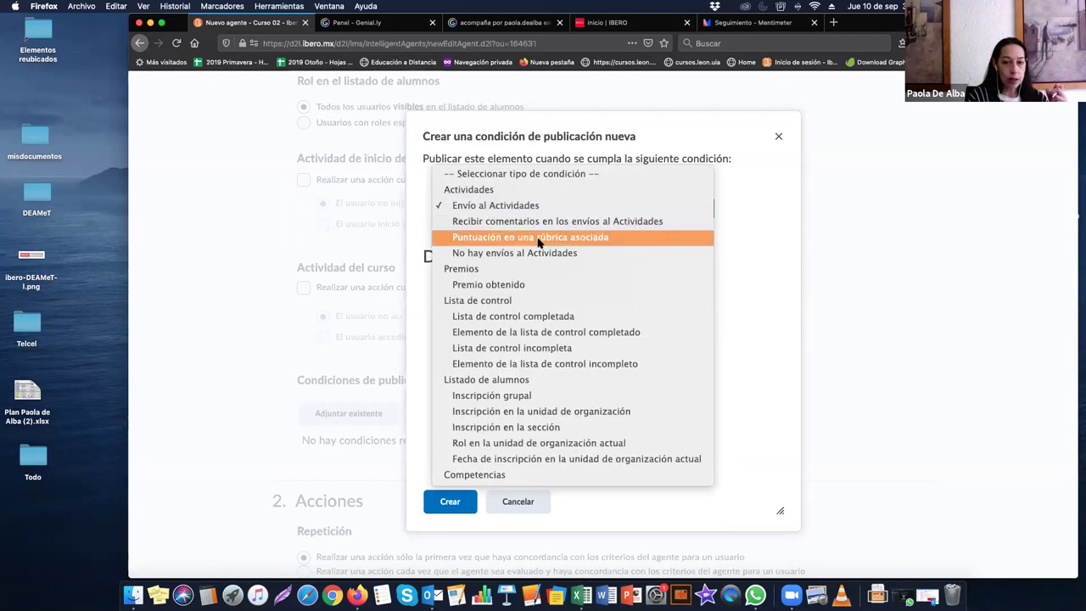
{"action": "left_click", "coordinate": [492, 256]}
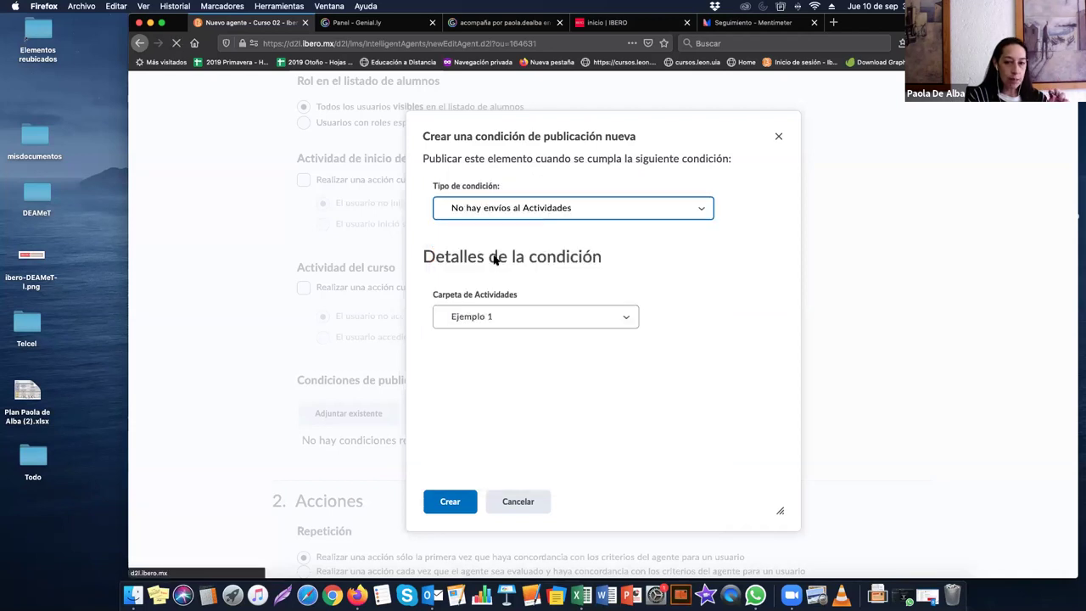
{"action": "left_click", "coordinate": [485, 321]}
{"action": "left_click", "coordinate": [479, 344]}
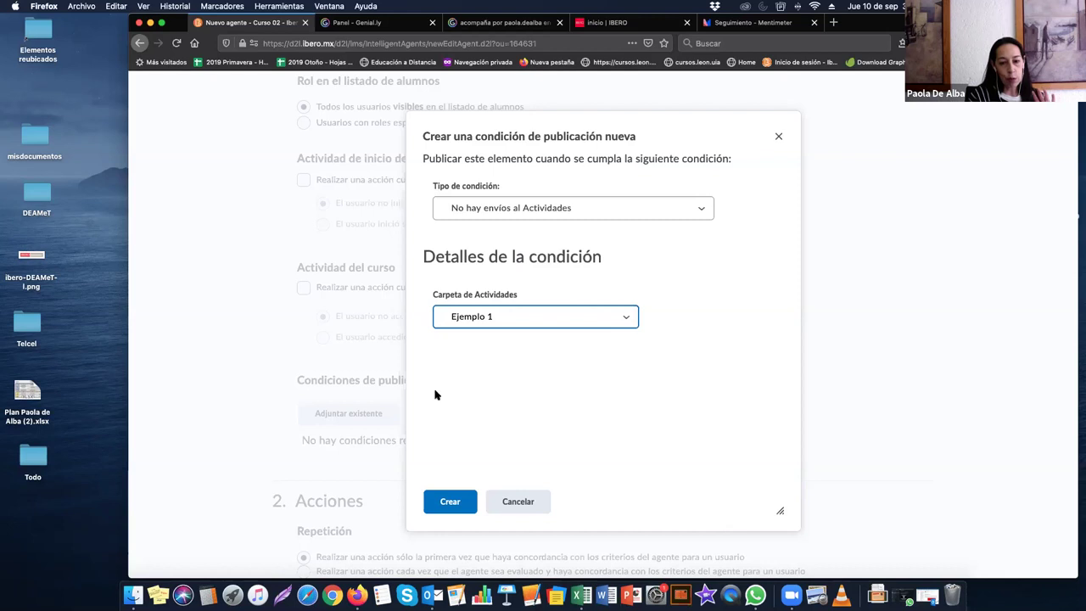
Step: Attach the Ejemplo 1 condition, keeping 'Se debe cumplir con todas las condiciones' as the requirement
{"action": "left_click", "coordinate": [452, 503]}
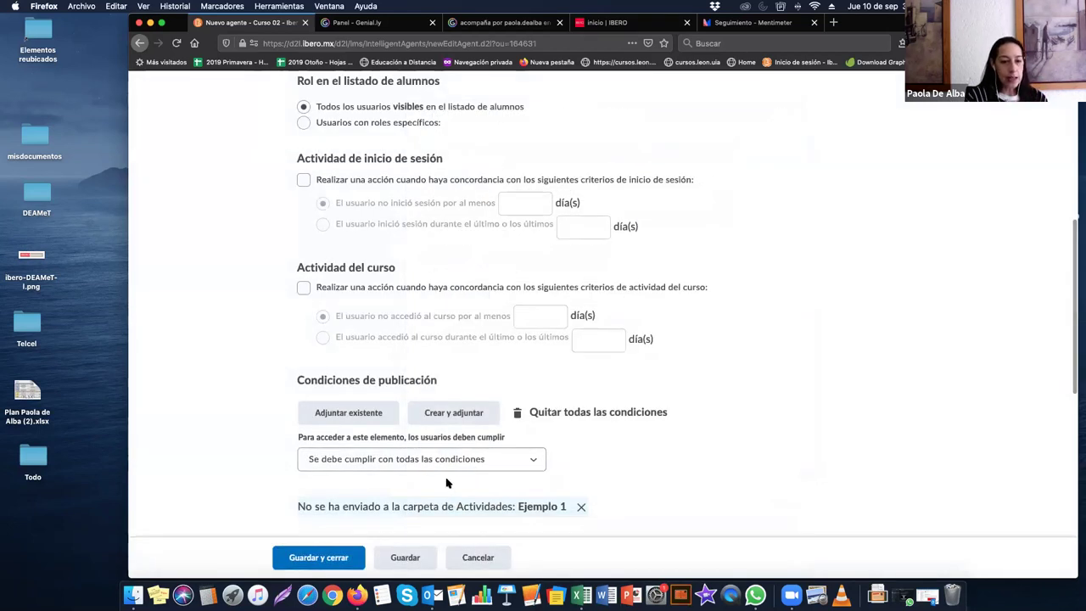
{"action": "scroll", "coordinate": [447, 482], "scroll_direction": "down", "scroll_amount": 2}
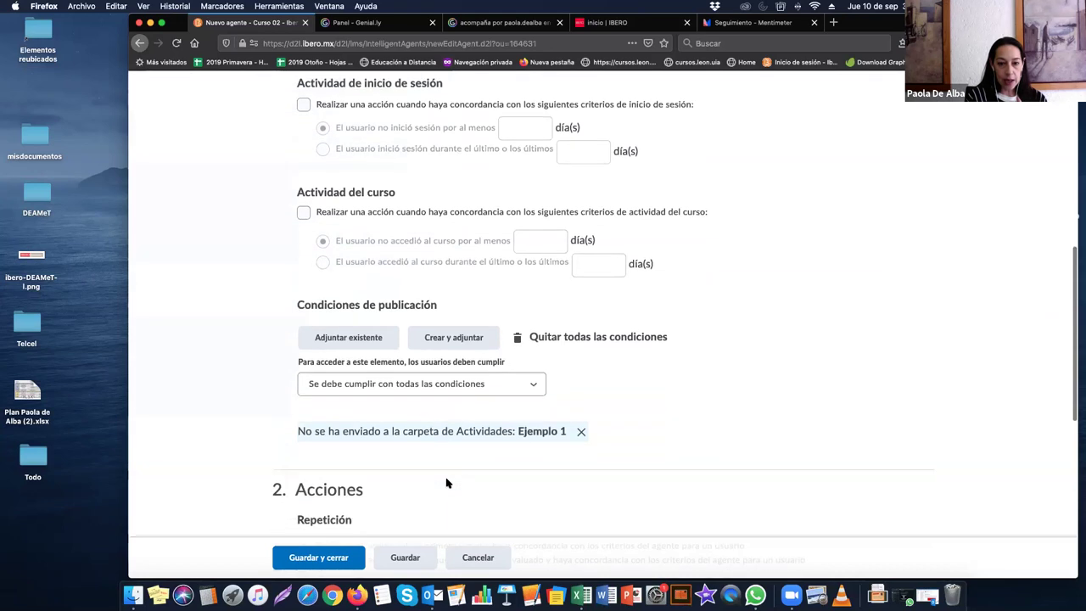
{"action": "left_click", "coordinate": [459, 392]}
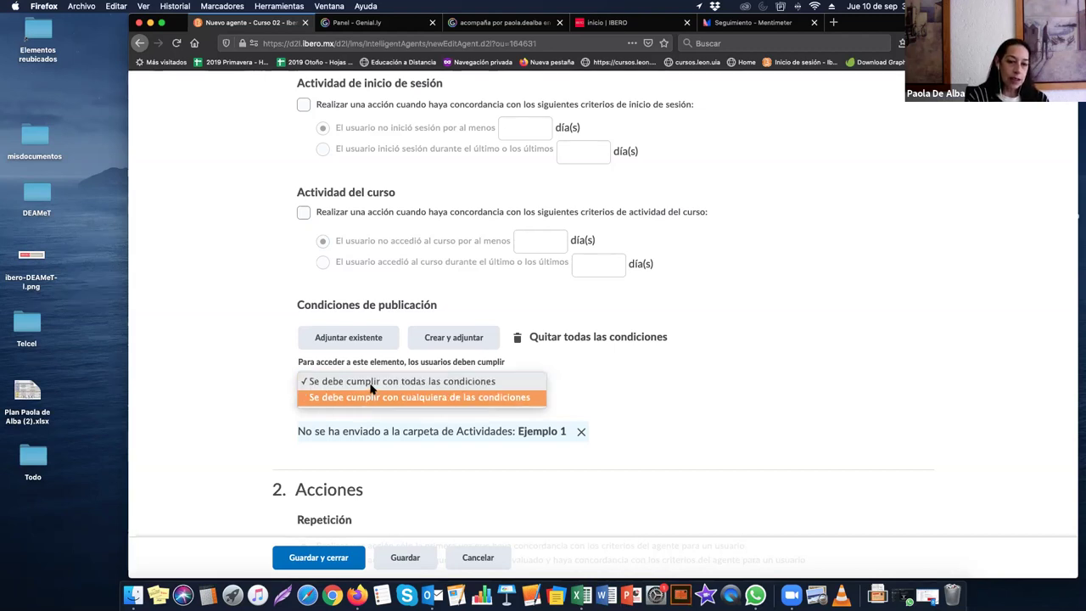
{"action": "left_click", "coordinate": [371, 388]}
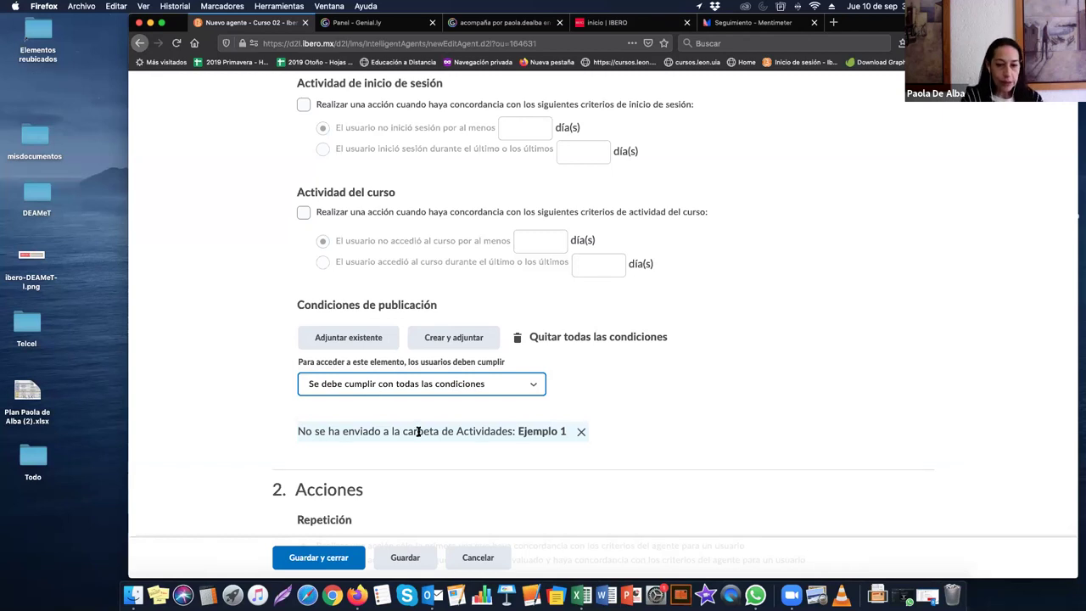
{"action": "scroll", "coordinate": [418, 434], "scroll_direction": "down", "scroll_amount": 3}
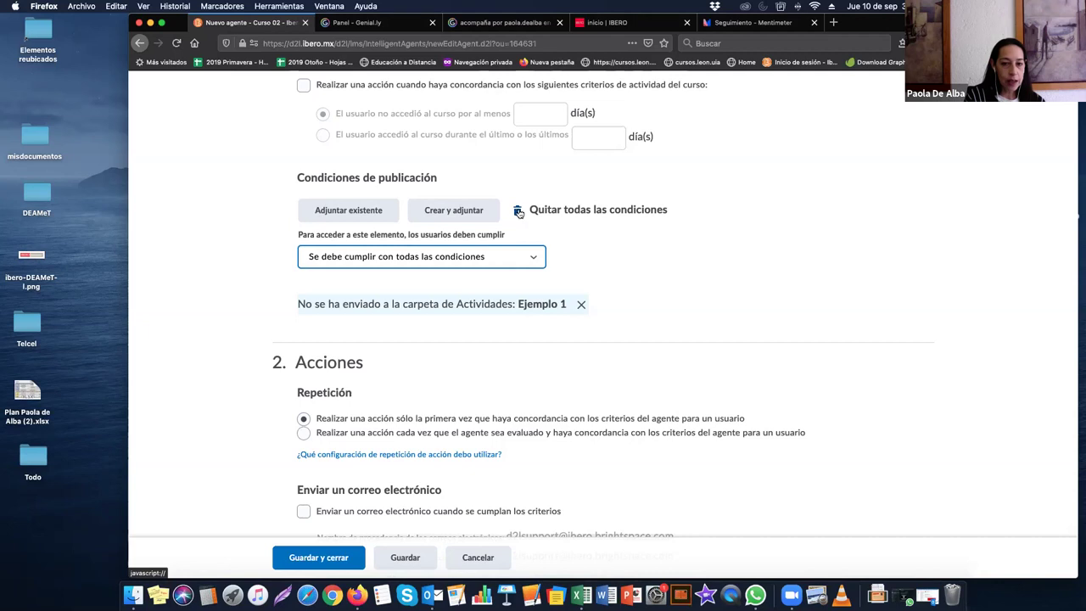
{"action": "left_click", "coordinate": [518, 212]}
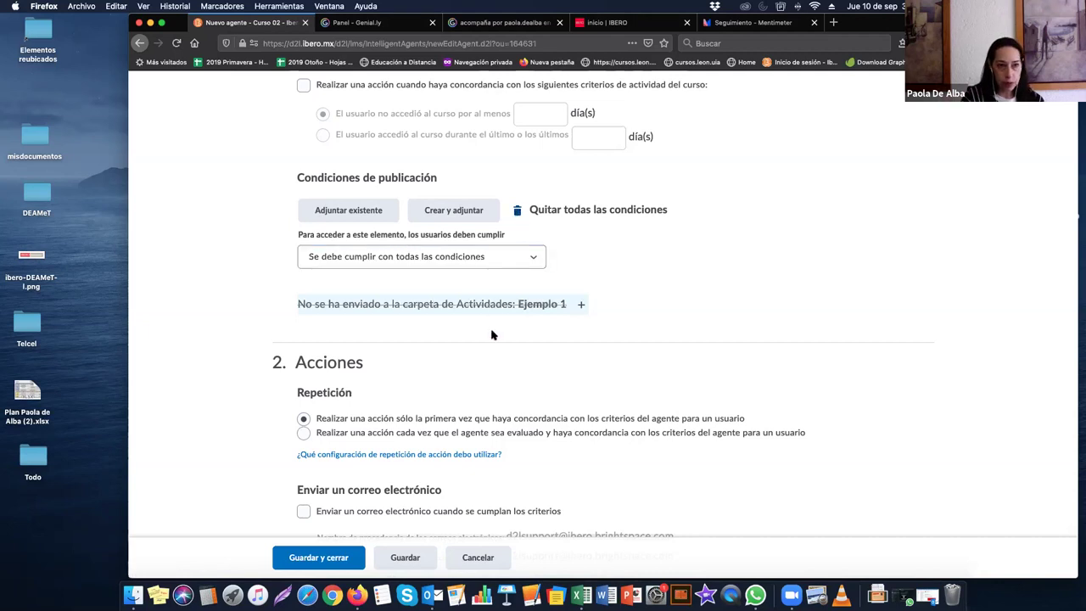
{"action": "left_click", "coordinate": [581, 307]}
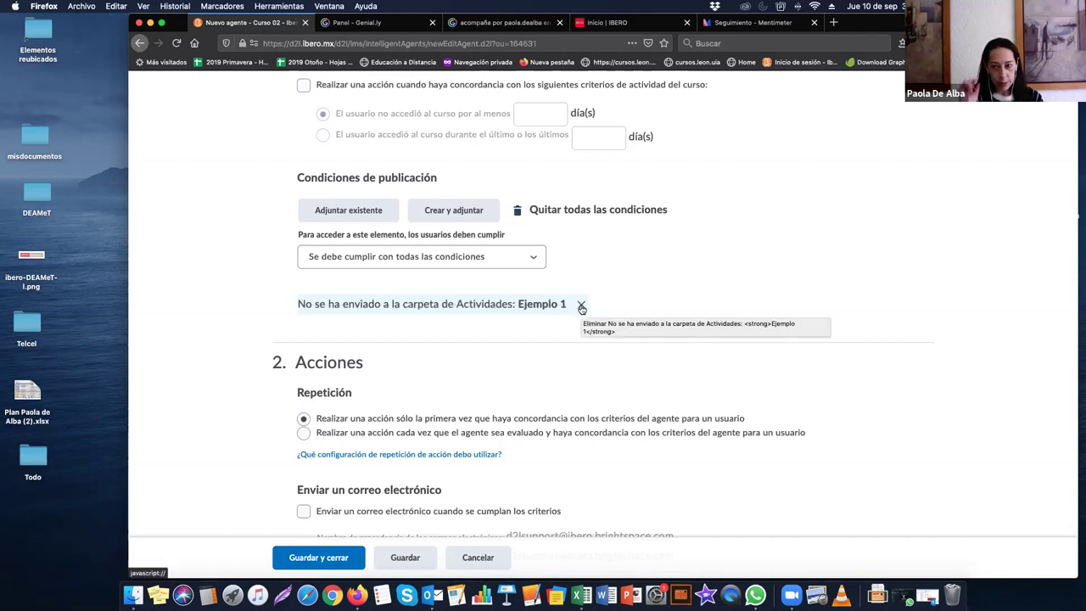
{"action": "scroll", "coordinate": [487, 360], "scroll_direction": "down", "scroll_amount": 1}
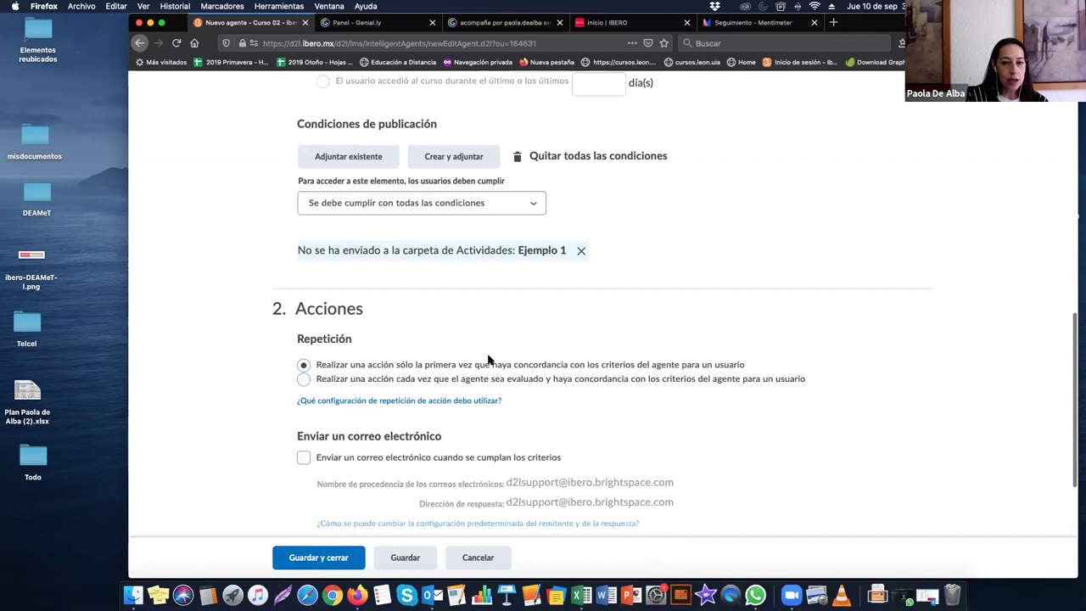
{"action": "scroll", "coordinate": [488, 359], "scroll_direction": "down", "scroll_amount": 3}
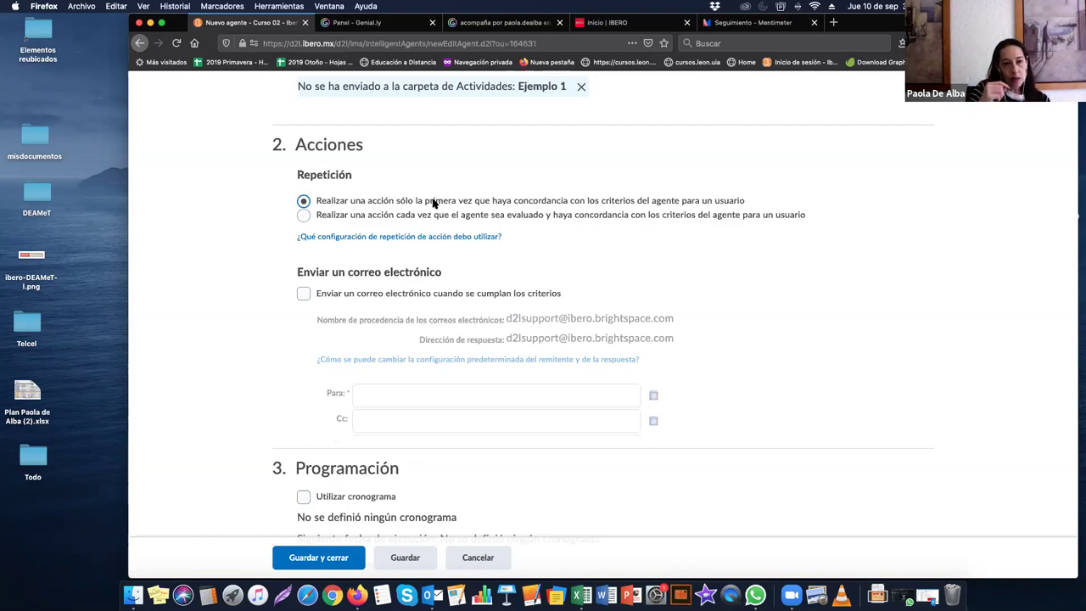
{"action": "left_click", "coordinate": [303, 215]}
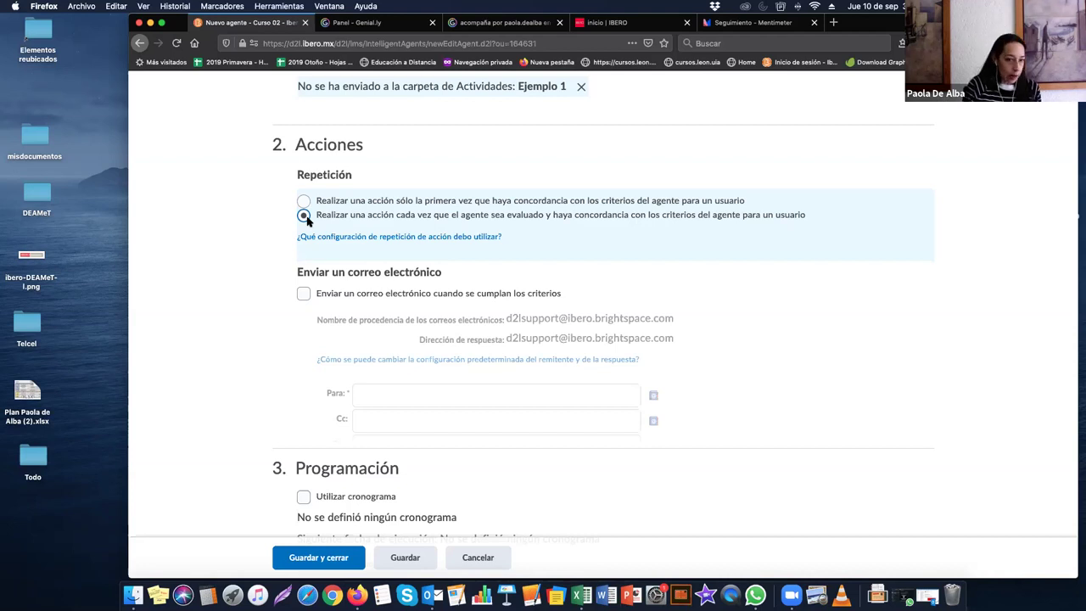
Step: Choose the Repetición option 'Realizar una acción cada vez que el agente sea evaluado'
{"action": "left_click", "coordinate": [303, 202]}
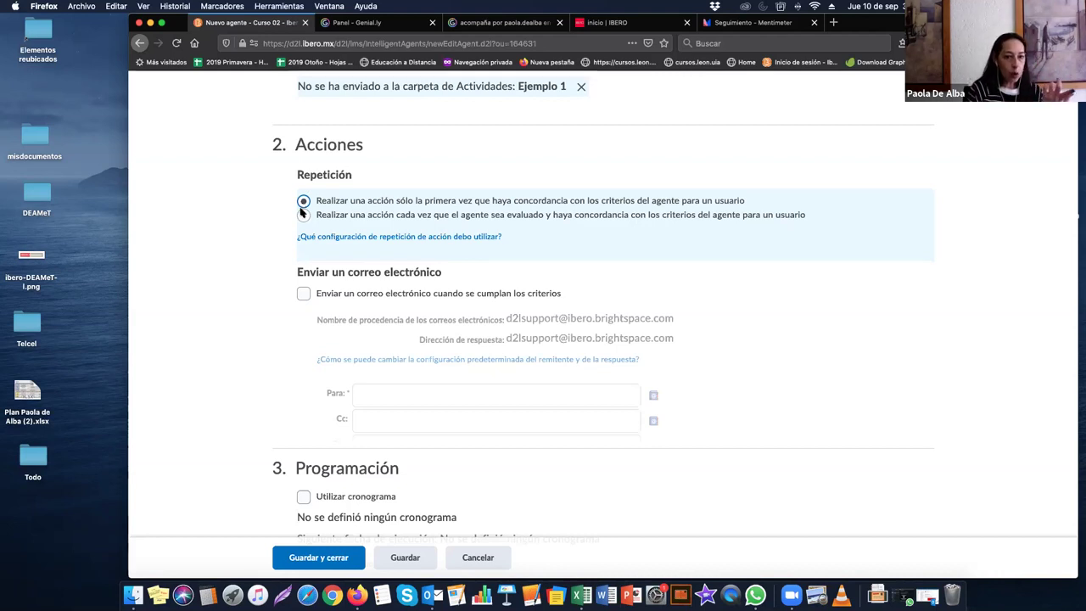
{"action": "left_click", "coordinate": [304, 216]}
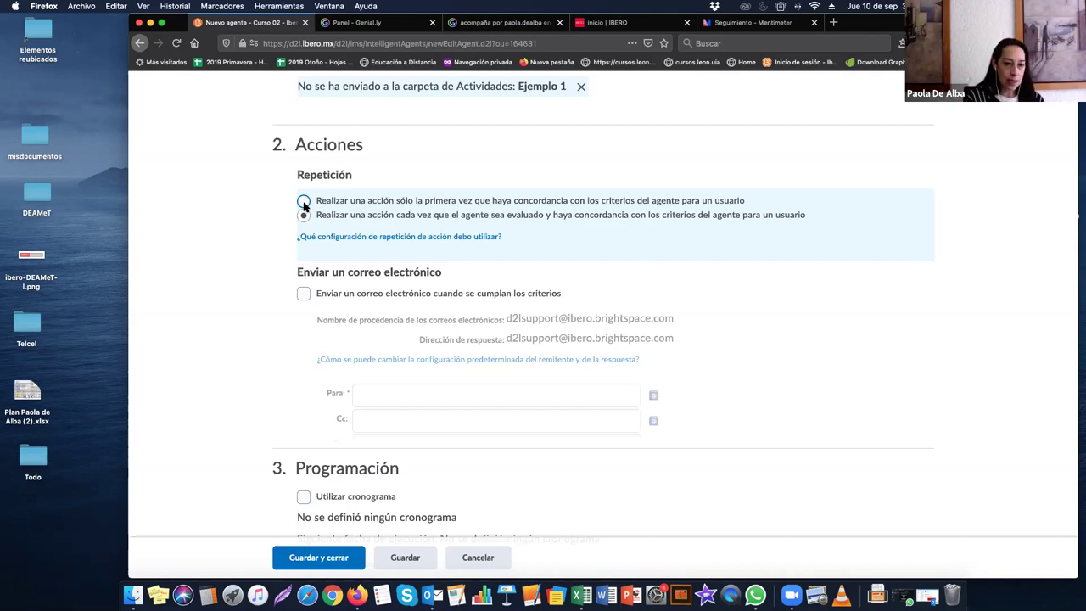
{"action": "left_click", "coordinate": [331, 217]}
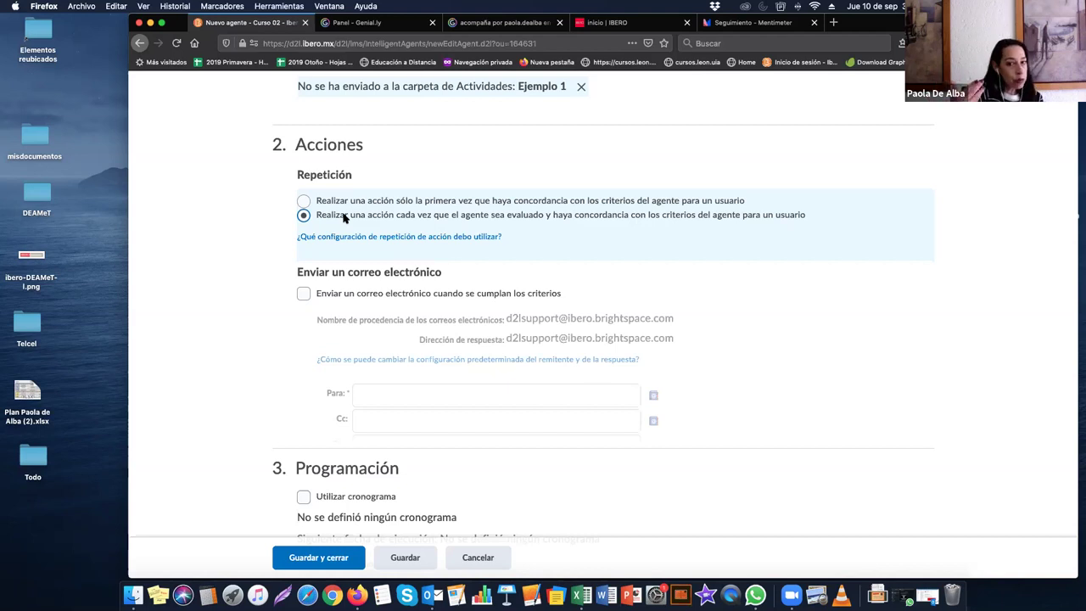
{"action": "scroll", "coordinate": [445, 250], "scroll_direction": "down", "scroll_amount": 2}
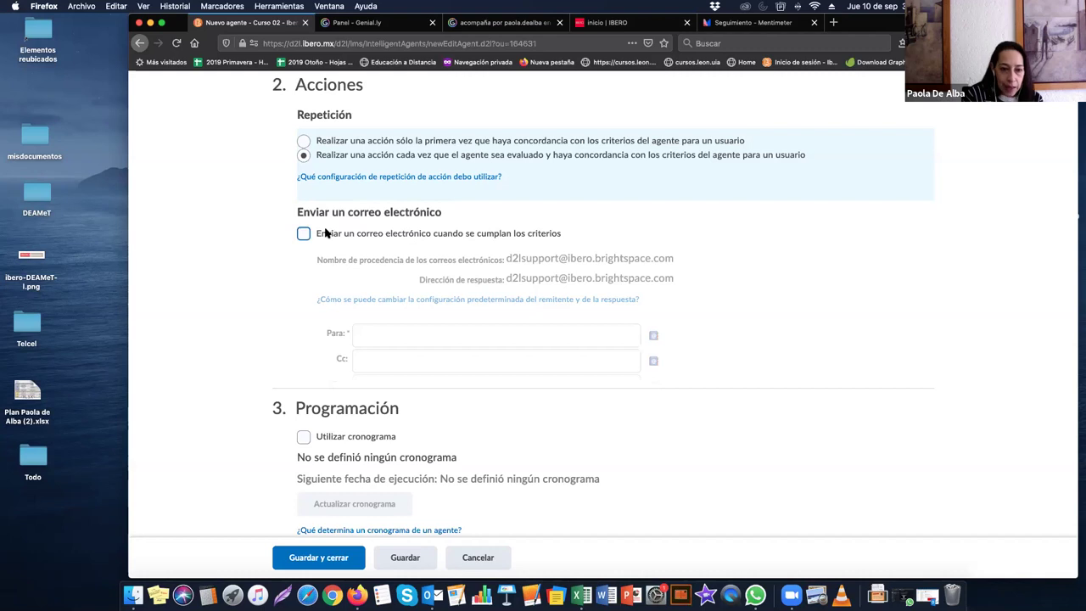
Step: Check 'Enviar un correo electrónico cuando se cumplan los criterios' and go to the recipient fields
{"action": "left_click_drag", "start_coordinate": [307, 212], "coordinate": [443, 216]}
{"action": "left_click", "coordinate": [443, 224]}
{"action": "left_click", "coordinate": [304, 234]}
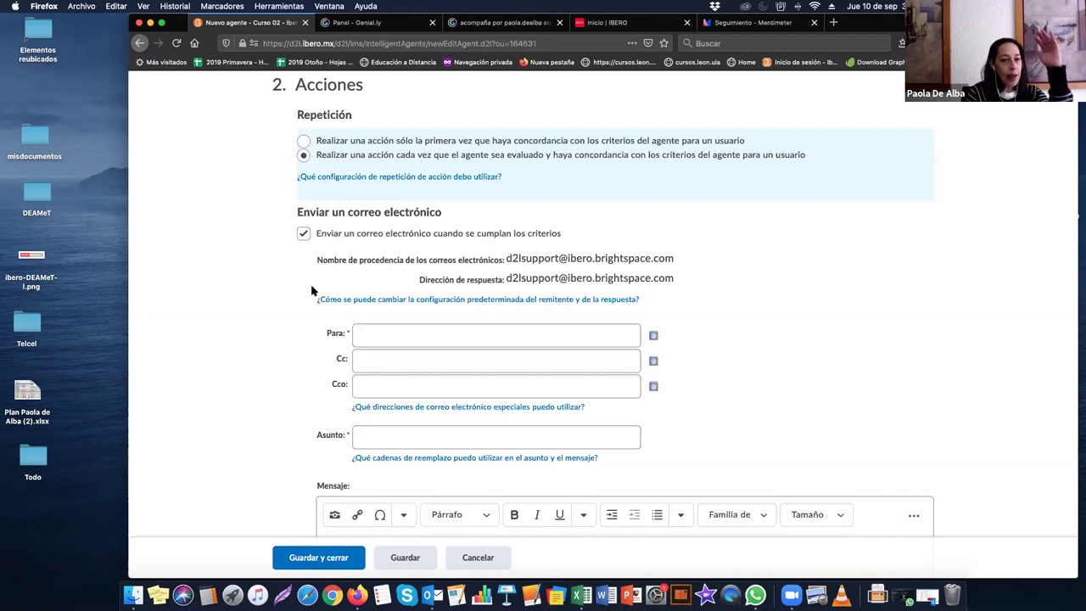
{"action": "scroll", "coordinate": [311, 290], "scroll_direction": "up", "scroll_amount": 5}
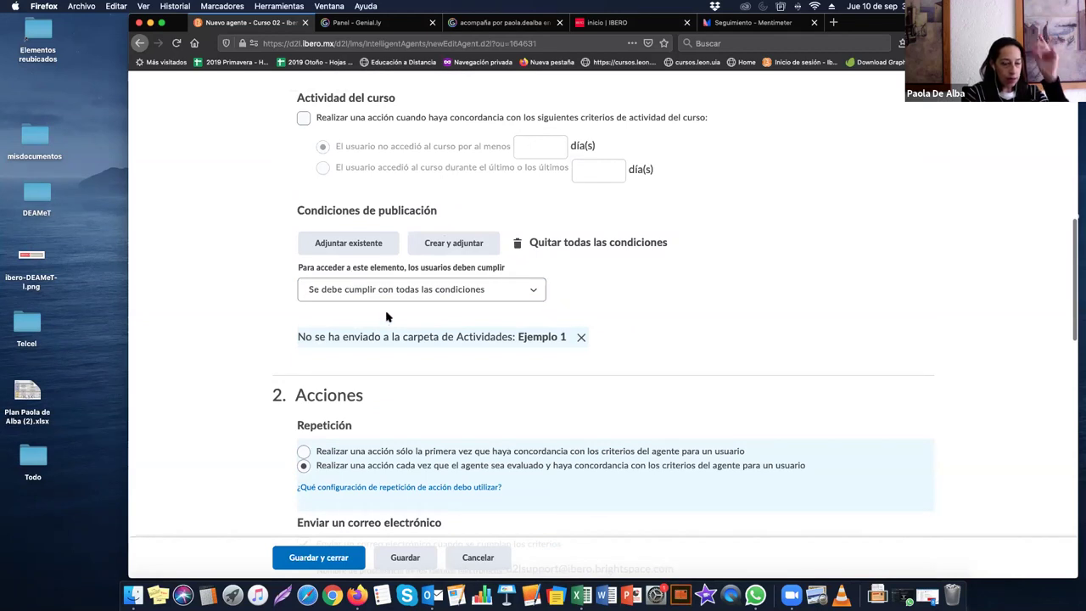
{"action": "scroll", "coordinate": [386, 316], "scroll_direction": "down", "scroll_amount": 4}
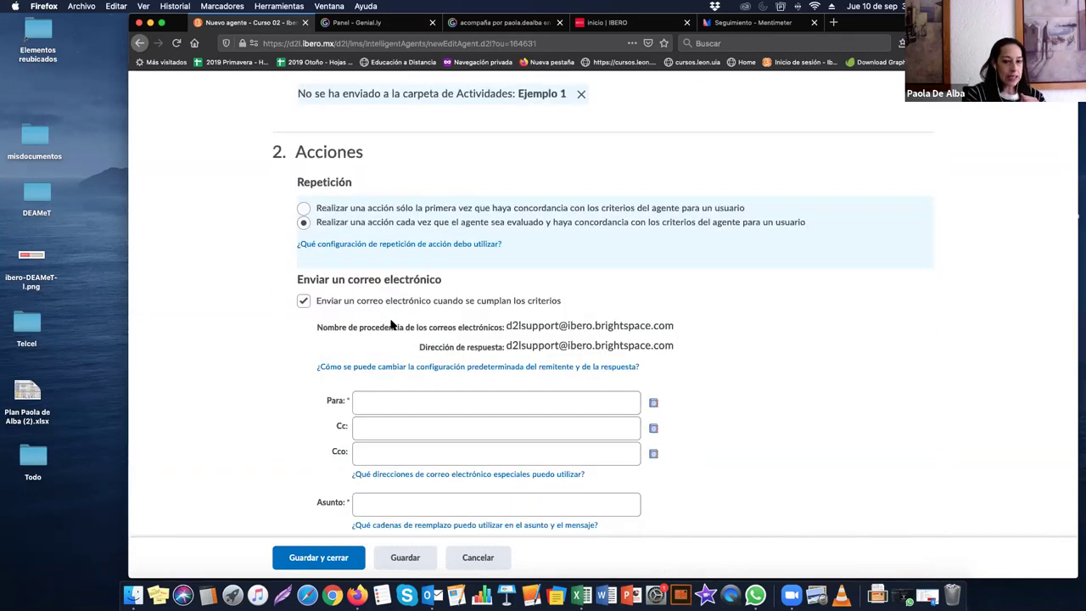
{"action": "scroll", "coordinate": [390, 323], "scroll_direction": "down", "scroll_amount": 1}
{"action": "left_click", "coordinate": [382, 331]}
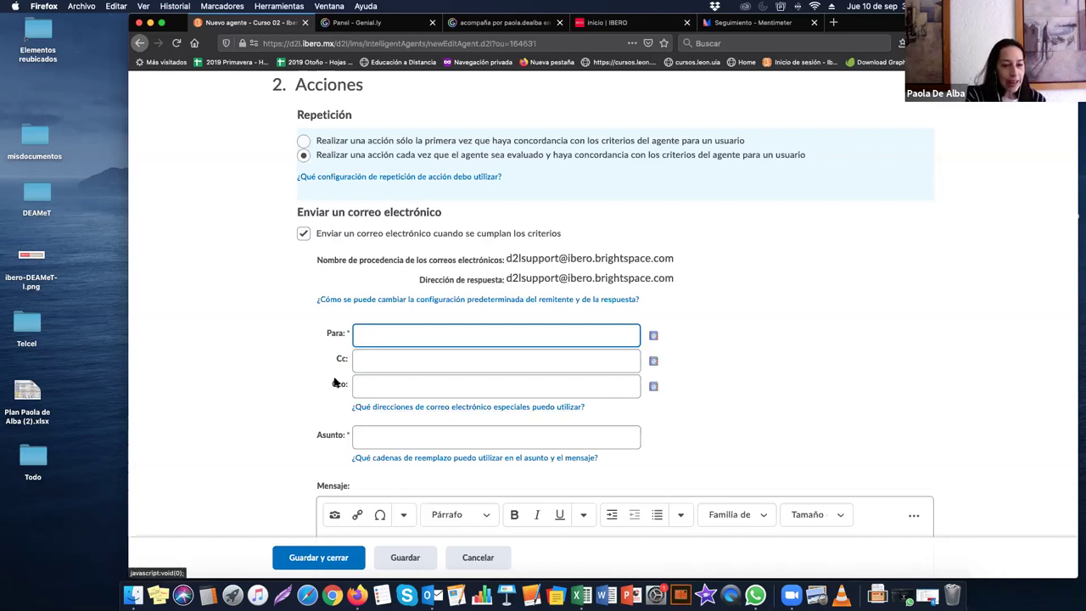
{"action": "left_click", "coordinate": [336, 386]}
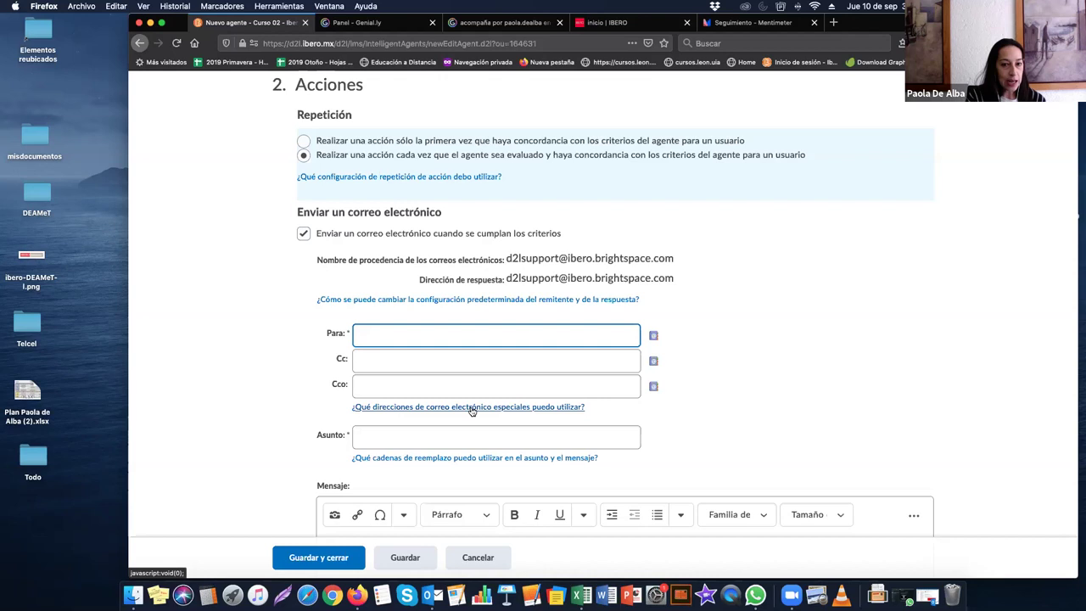
{"action": "left_click", "coordinate": [471, 408]}
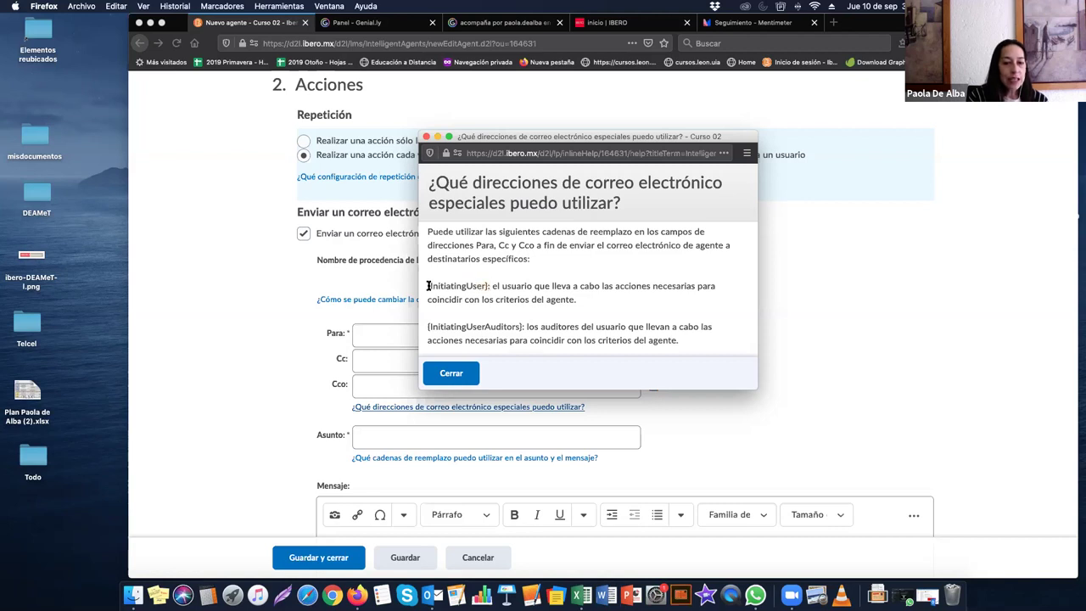
{"action": "left_click_drag", "start_coordinate": [427, 286], "coordinate": [492, 286]}
{"action": "key", "text": "super+c"}
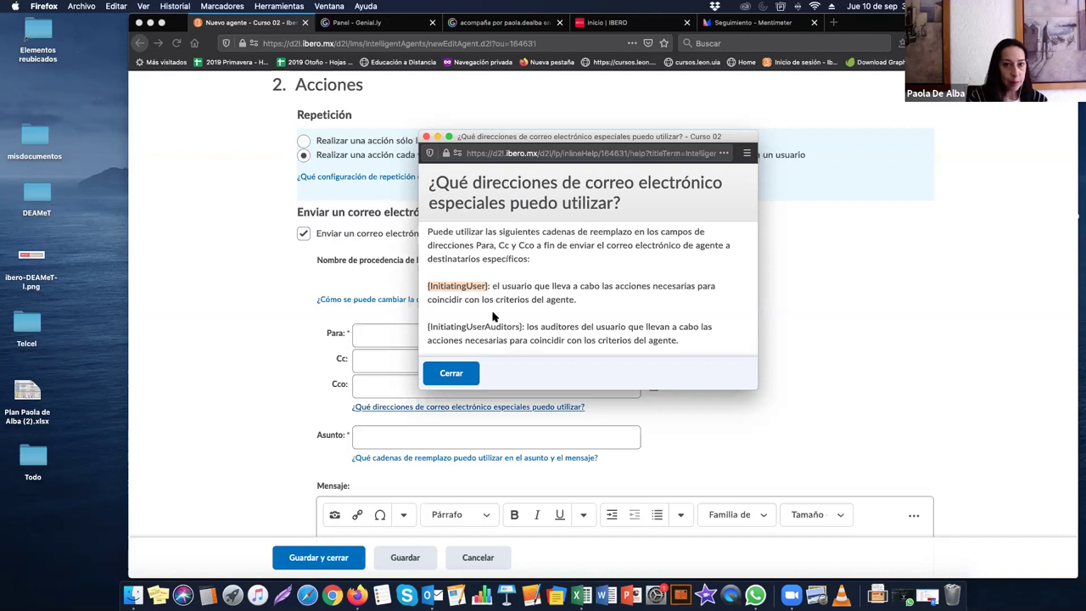
{"action": "left_click", "coordinate": [427, 136]}
{"action": "left_click", "coordinate": [381, 332]}
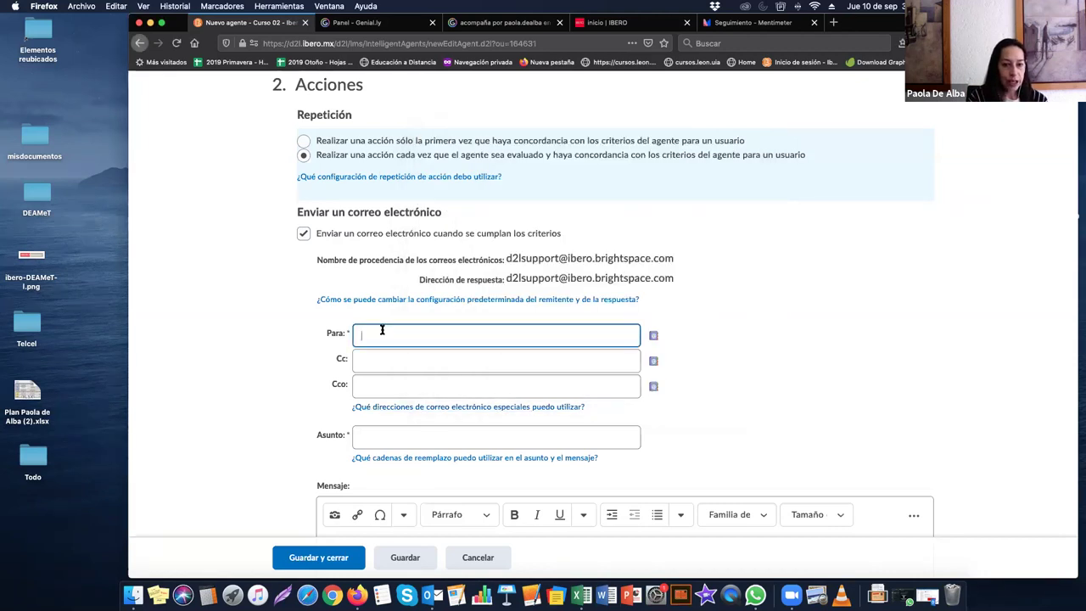
{"action": "right_click", "coordinate": [381, 332]}
{"action": "left_click", "coordinate": [393, 375]}
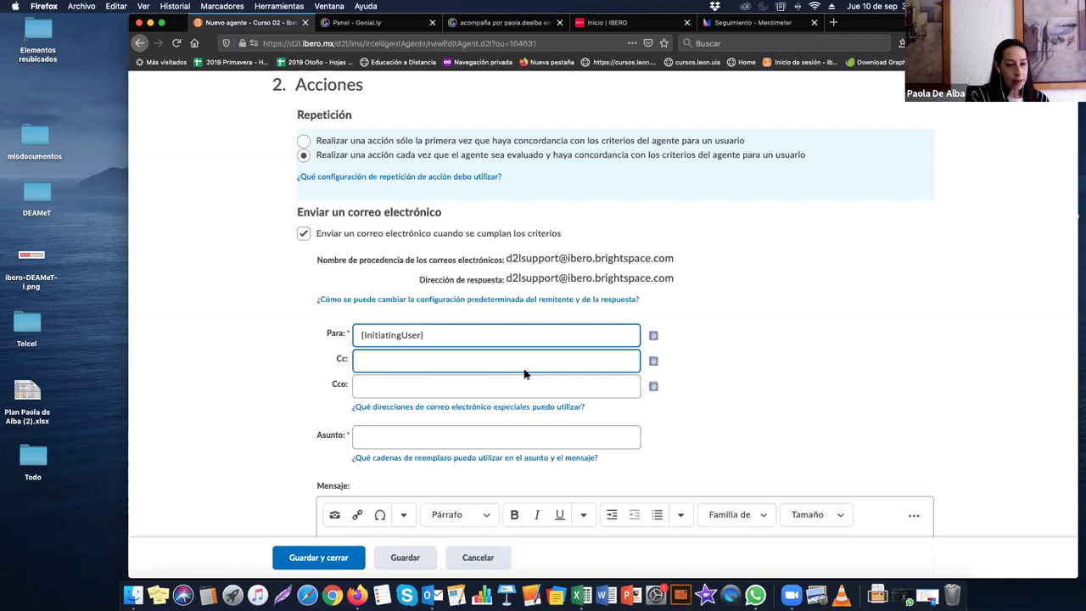
{"action": "scroll", "coordinate": [525, 374], "scroll_direction": "down", "scroll_amount": 2}
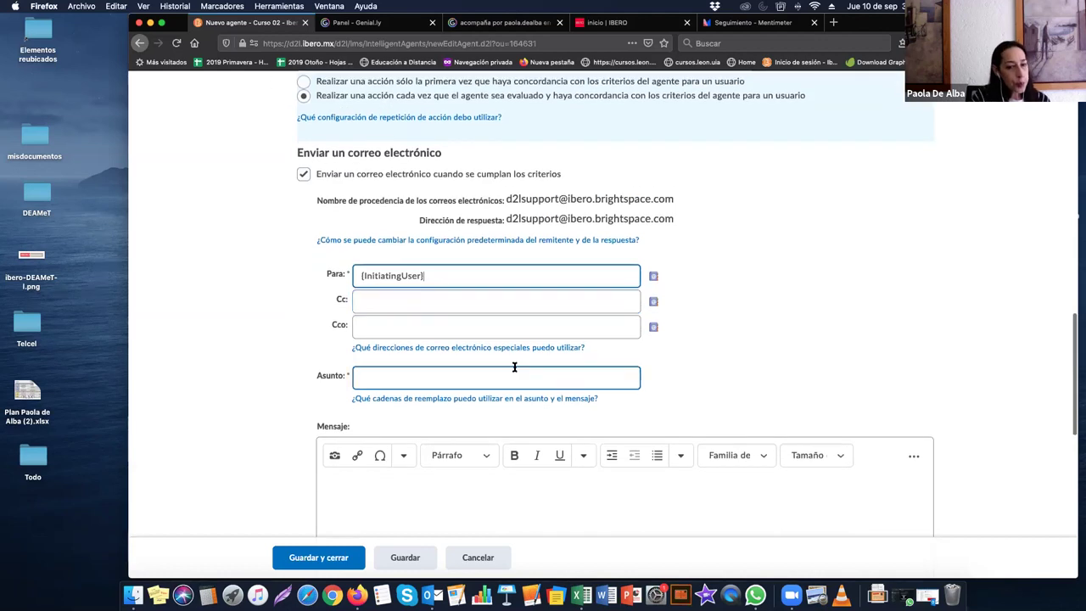
{"action": "left_click", "coordinate": [398, 324]}
{"action": "scroll", "coordinate": [395, 328], "scroll_direction": "down", "scroll_amount": 2}
{"action": "left_click", "coordinate": [394, 329]}
{"action": "left_click", "coordinate": [395, 329]}
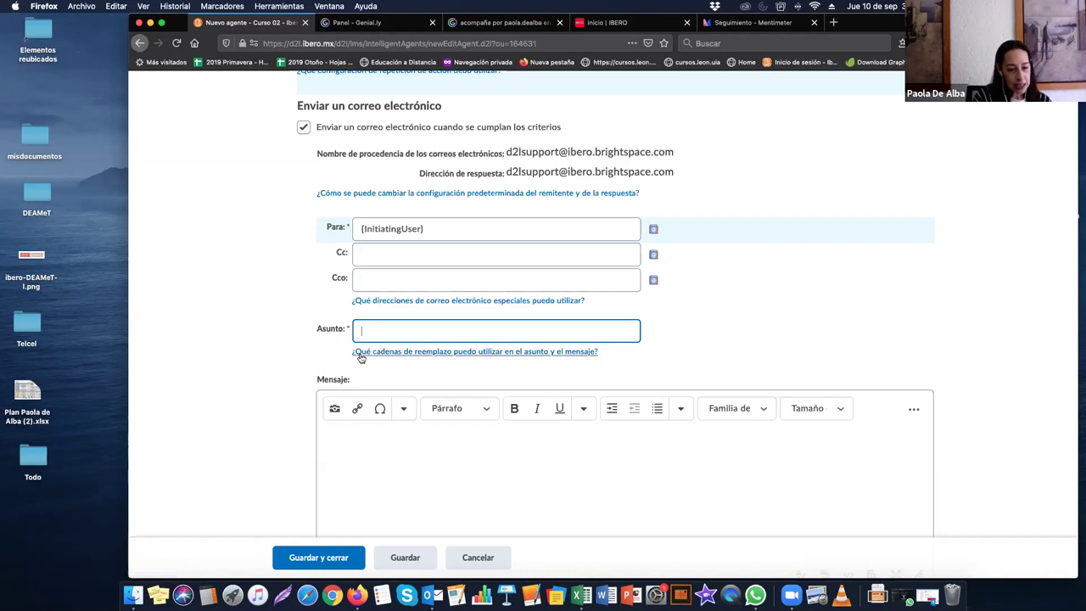
Step: Open the replacement-strings help and look through the available strings
{"action": "left_click", "coordinate": [426, 355]}
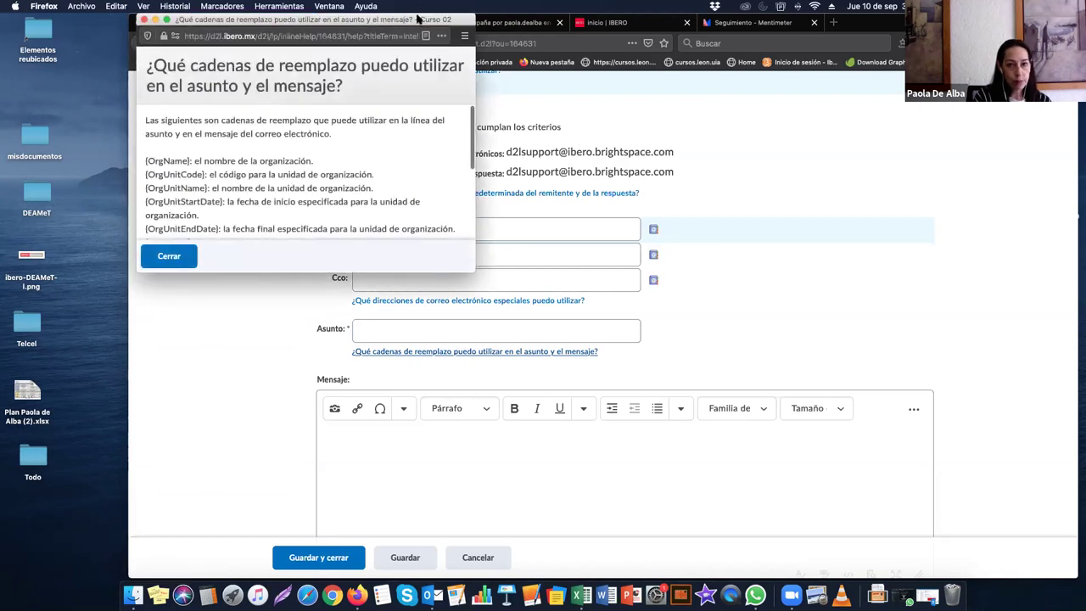
{"action": "scroll", "coordinate": [497, 209], "scroll_direction": "down", "scroll_amount": 3}
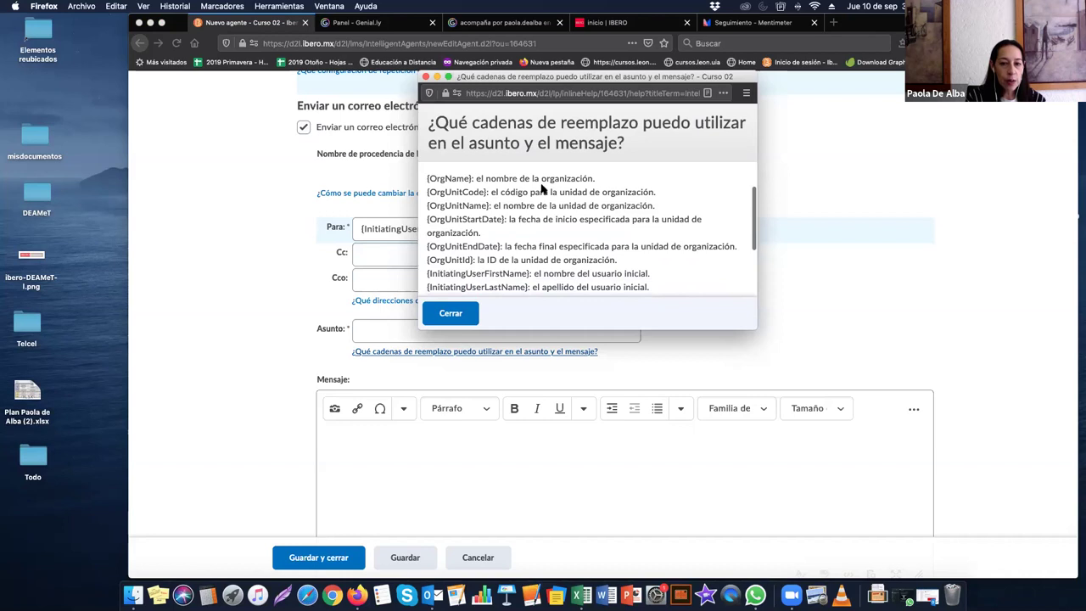
{"action": "scroll", "coordinate": [458, 206], "scroll_direction": "down", "scroll_amount": 2}
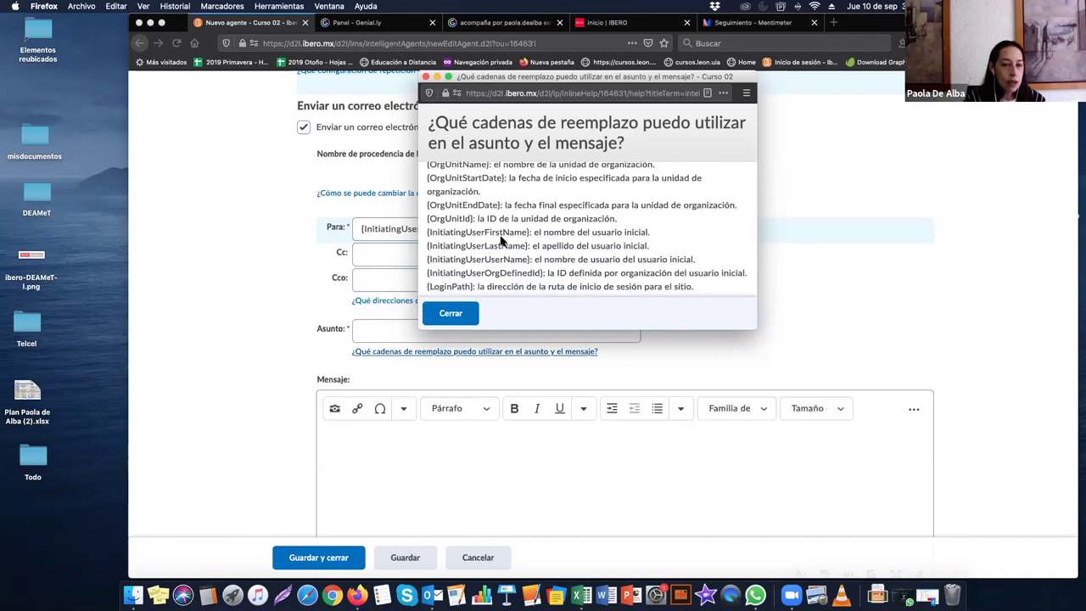
{"action": "scroll", "coordinate": [501, 238], "scroll_direction": "up", "scroll_amount": 2}
{"action": "scroll", "coordinate": [500, 238], "scroll_direction": "up", "scroll_amount": 1}
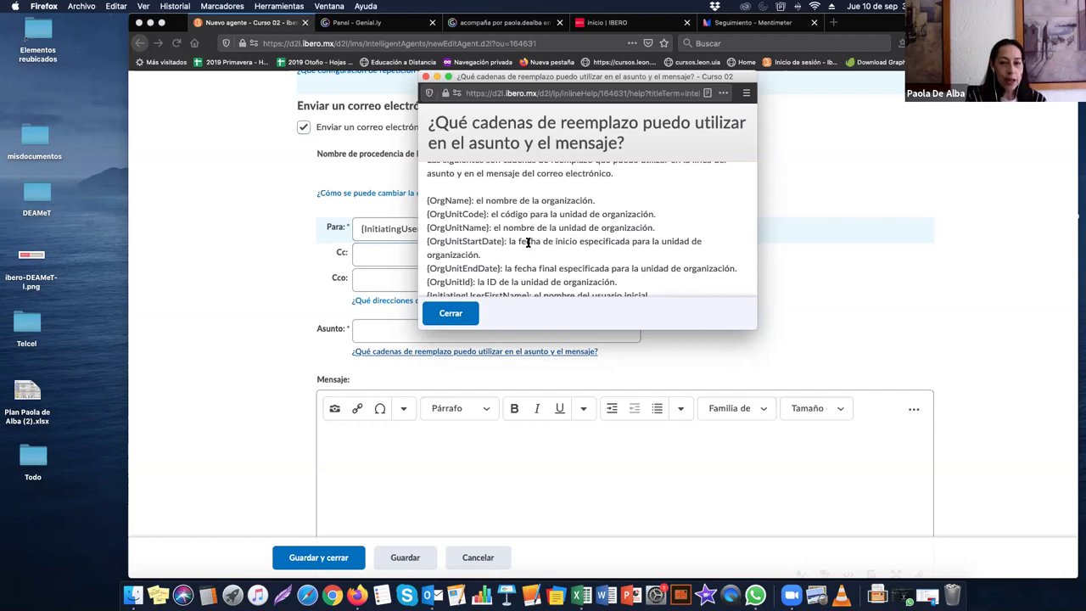
{"action": "left_click_drag", "start_coordinate": [530, 243], "coordinate": [613, 245]}
{"action": "left_click", "coordinate": [498, 253]}
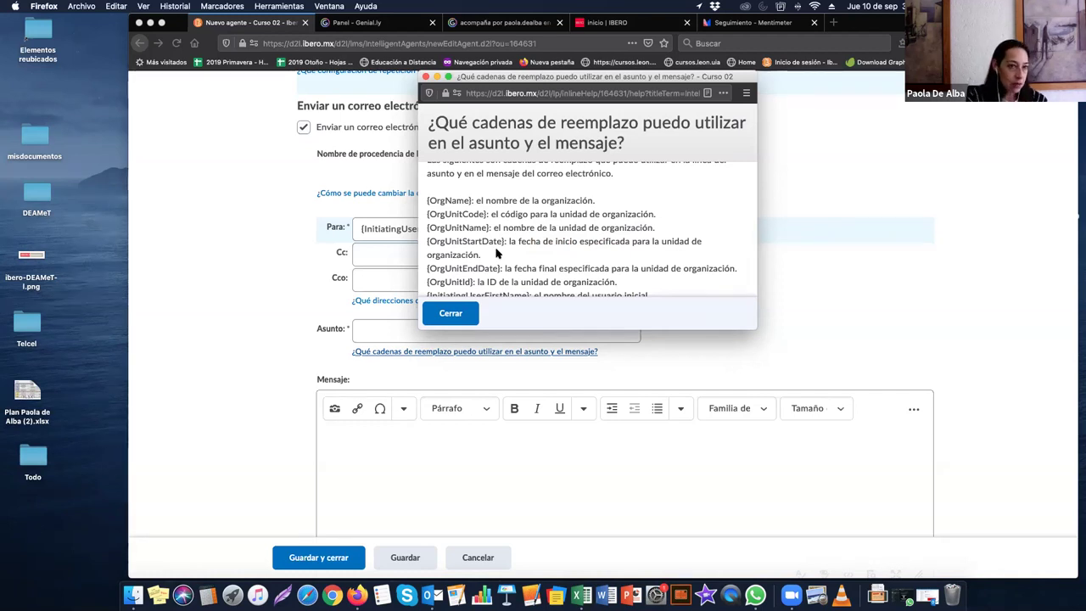
{"action": "scroll", "coordinate": [498, 254], "scroll_direction": "down", "scroll_amount": 2}
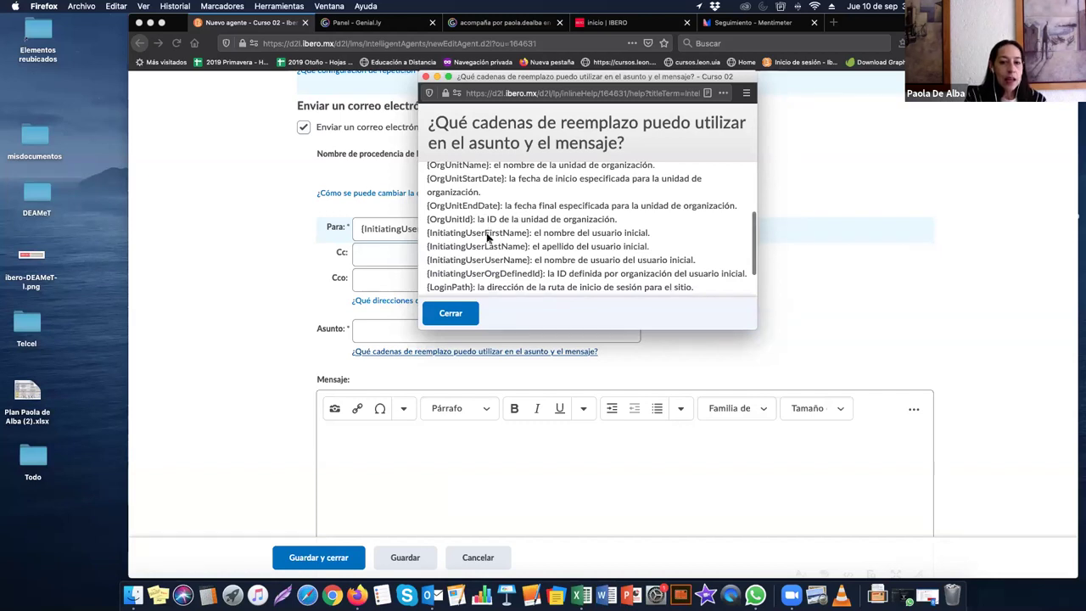
{"action": "scroll", "coordinate": [498, 245], "scroll_direction": "down", "scroll_amount": 1}
{"action": "scroll", "coordinate": [498, 244], "scroll_direction": "down", "scroll_amount": 1}
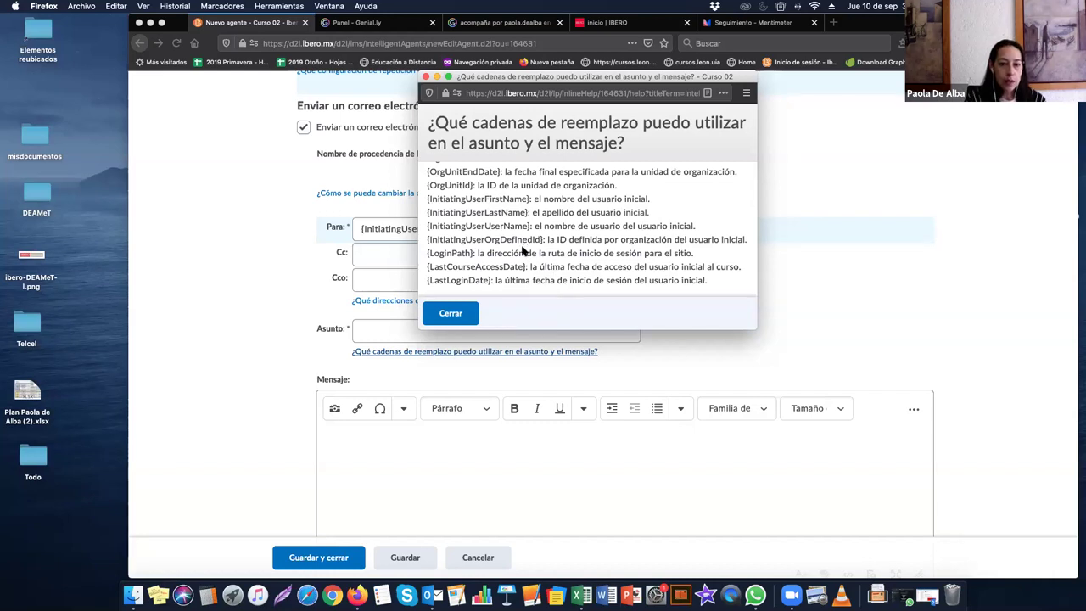
{"action": "scroll", "coordinate": [520, 247], "scroll_direction": "up", "scroll_amount": 3}
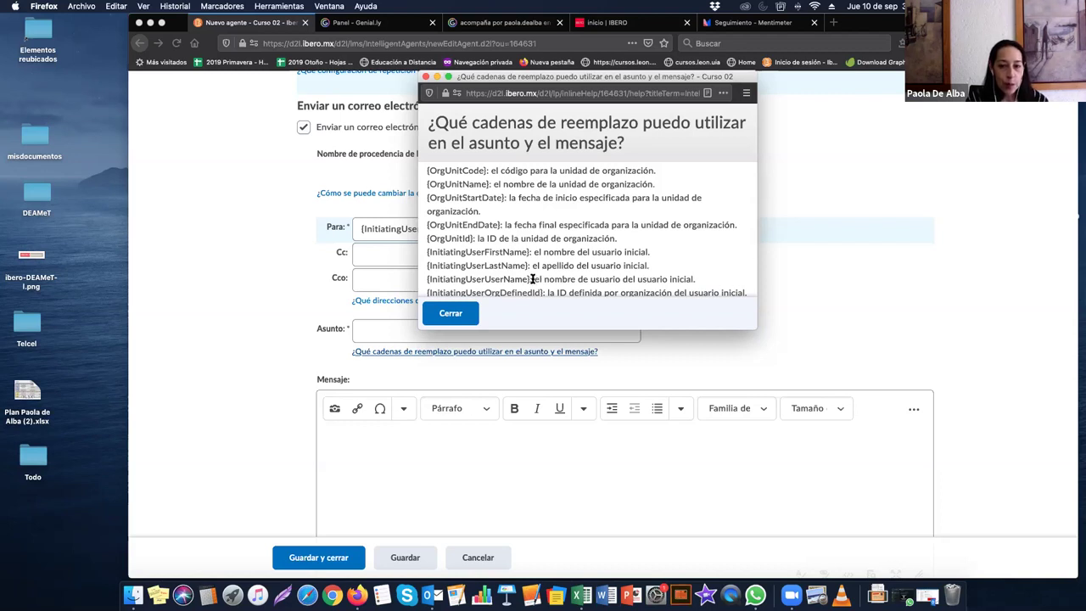
Step: Copy {InitiatingUserUserName} from the help and close it
{"action": "left_click_drag", "start_coordinate": [531, 279], "coordinate": [426, 279]}
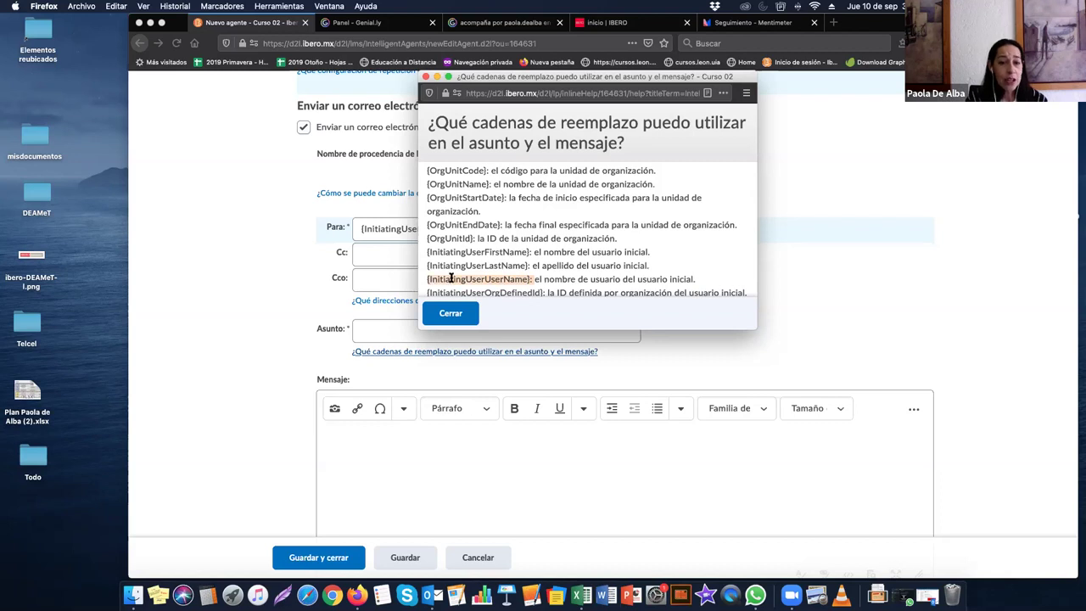
{"action": "right_click", "coordinate": [454, 280]}
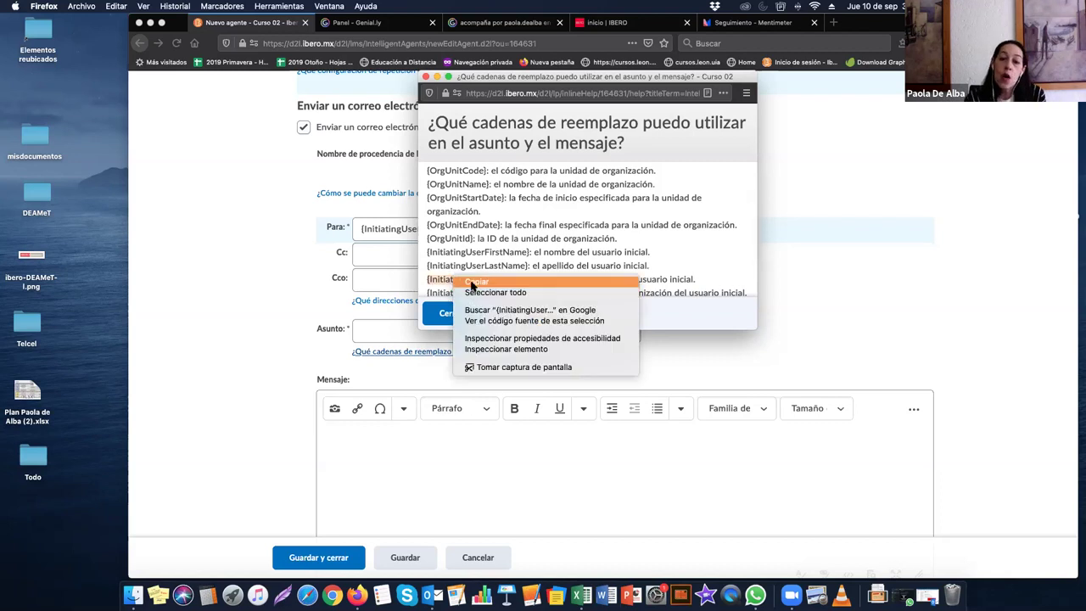
{"action": "left_click", "coordinate": [475, 282]}
{"action": "left_click", "coordinate": [450, 314]}
{"action": "left_click", "coordinate": [415, 326]}
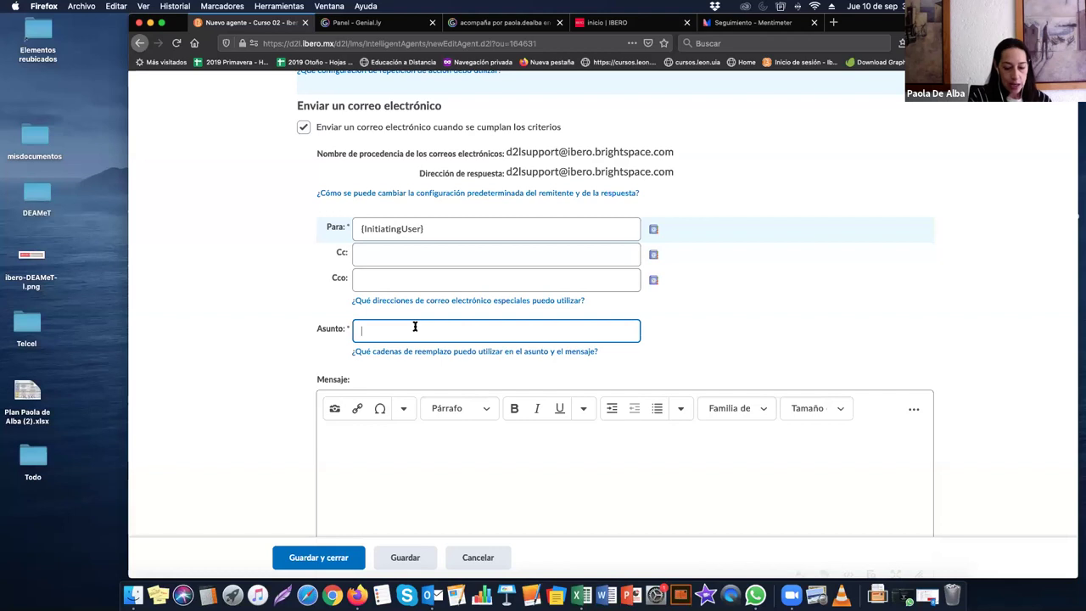
Step: Enter the subject 'Hola {InitiatingUserUserName}' by pasting the copied placeholder after 'Hola'
{"action": "type", "text": "Hola"}
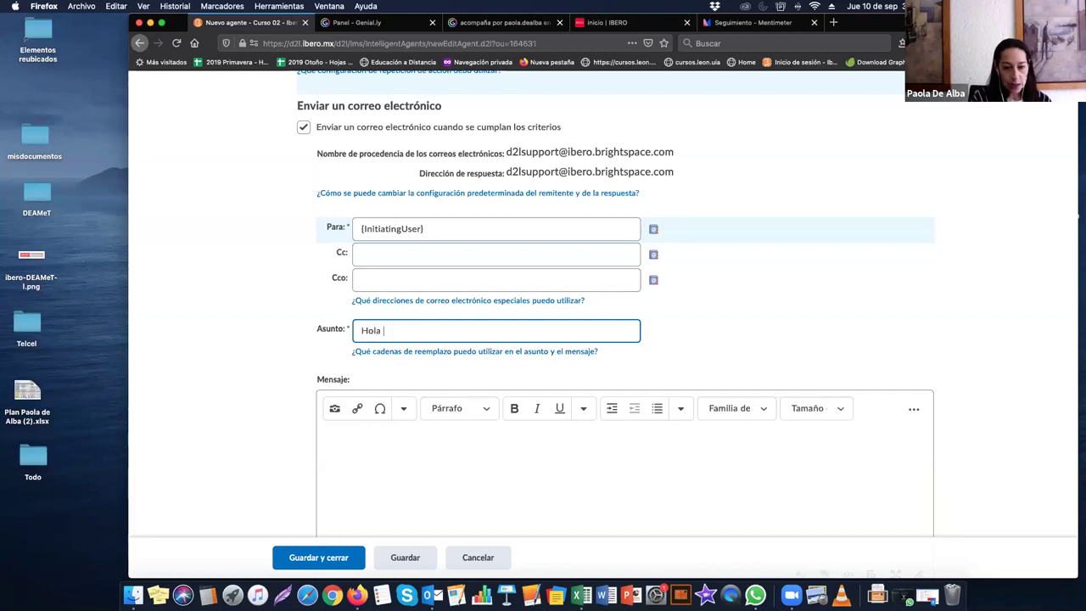
{"action": "key", "text": "super+v"}
{"action": "type", "text": ":"}
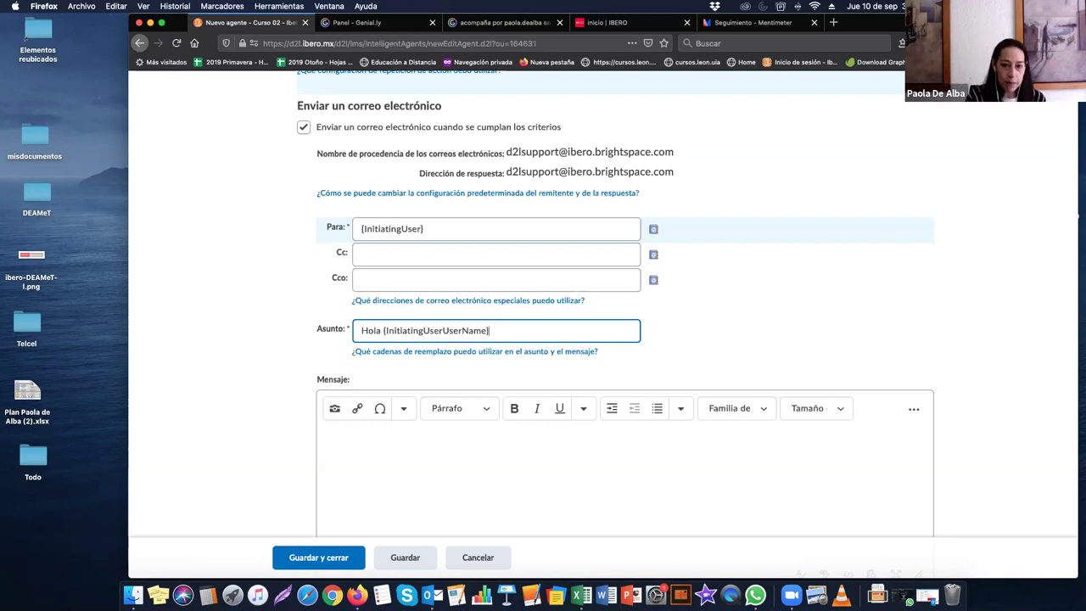
{"action": "scroll", "coordinate": [405, 390], "scroll_direction": "down", "scroll_amount": 2}
{"action": "left_click", "coordinate": [410, 388]}
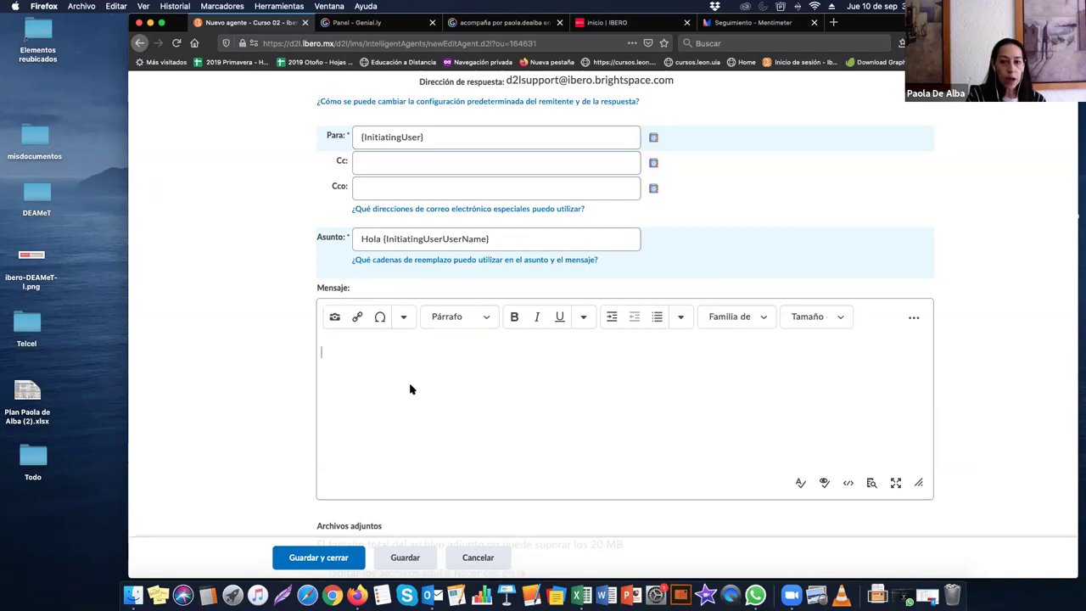
Step: Expand the editor's full toolbar and type 'No has entregado la tarea' in Mensaje
{"action": "left_click", "coordinate": [404, 319]}
{"action": "left_click", "coordinate": [384, 341]}
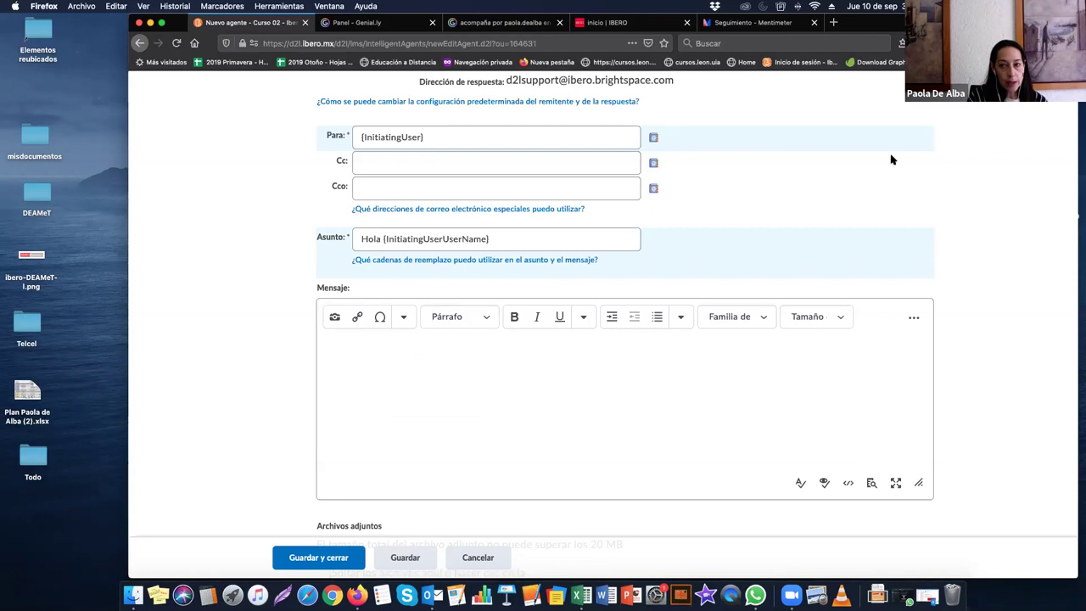
{"action": "left_click", "coordinate": [912, 318]}
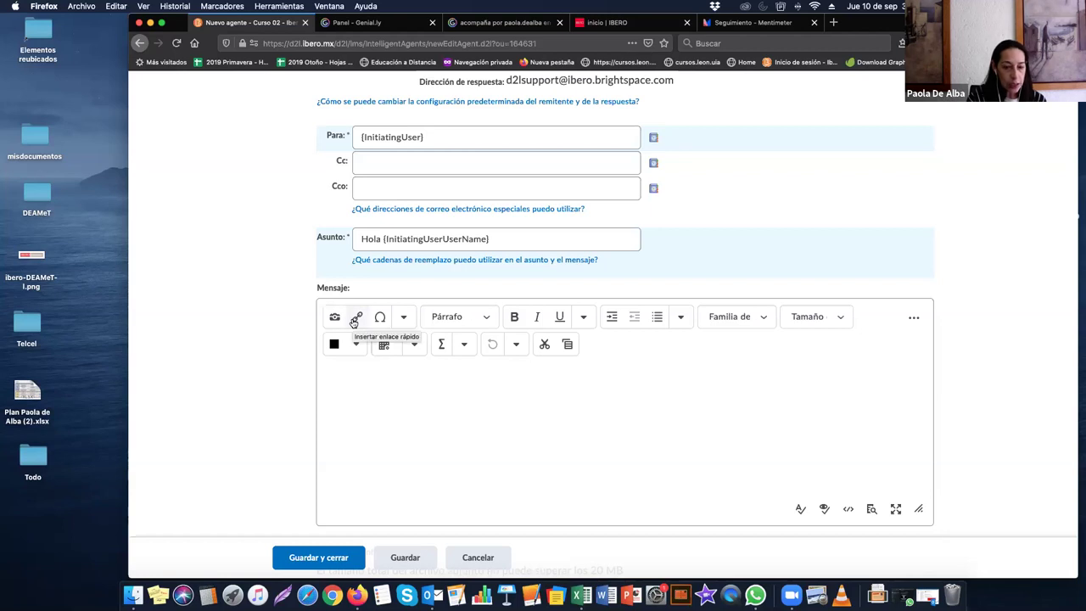
{"action": "left_click", "coordinate": [356, 318]}
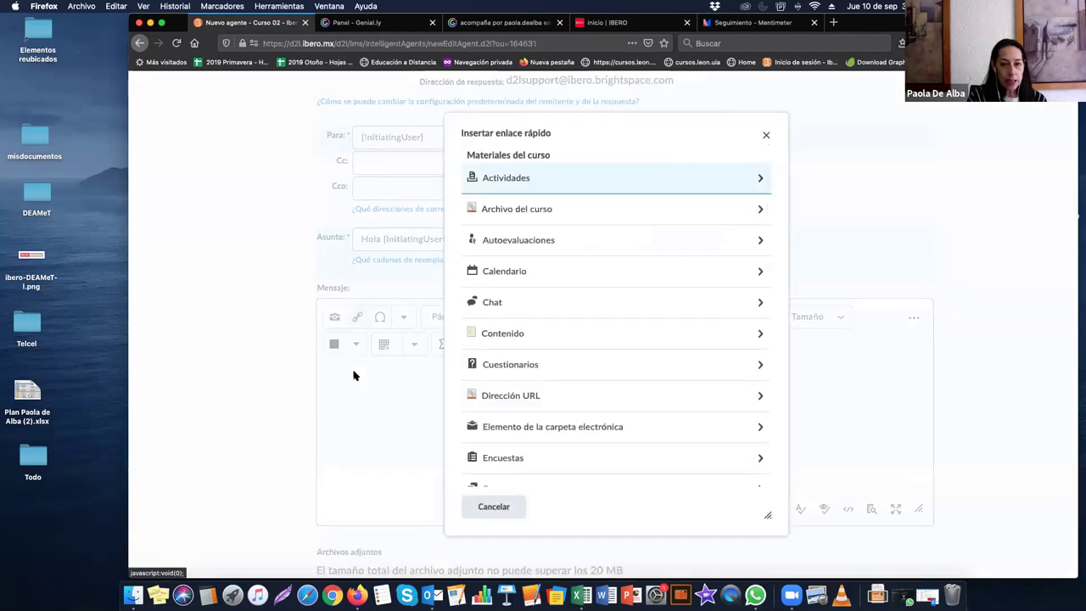
{"action": "left_click", "coordinate": [763, 136]}
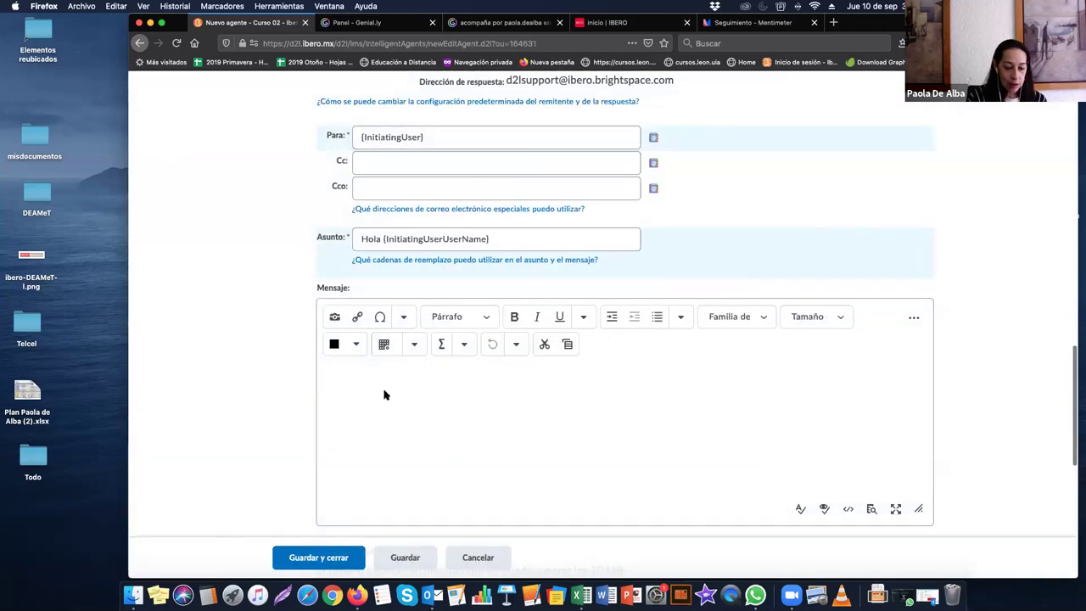
{"action": "type", "text": "No has ent"}
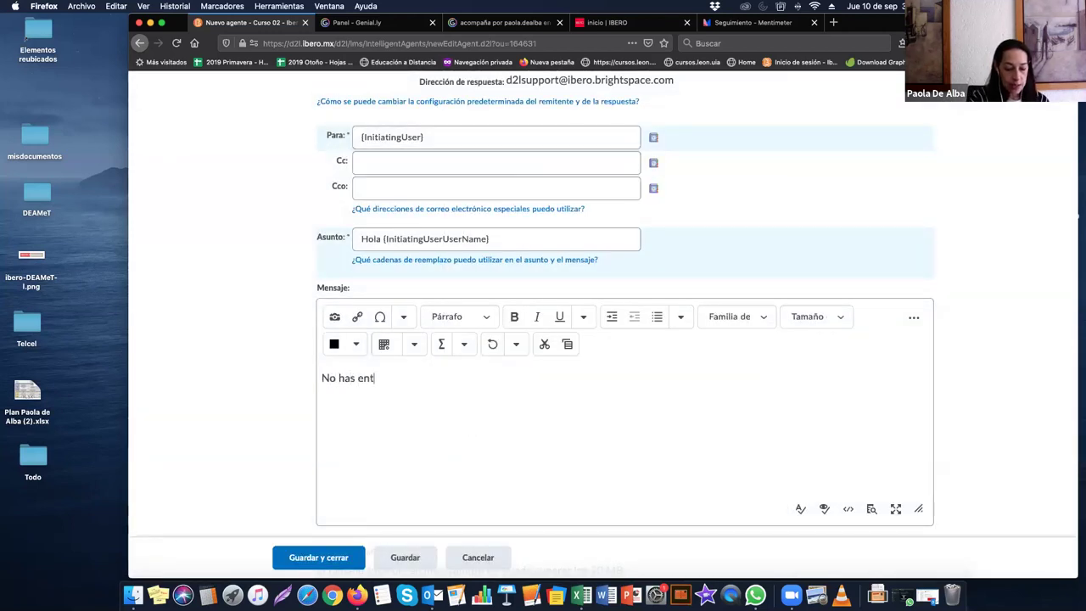
{"action": "type", "text": "regado la tarea"}
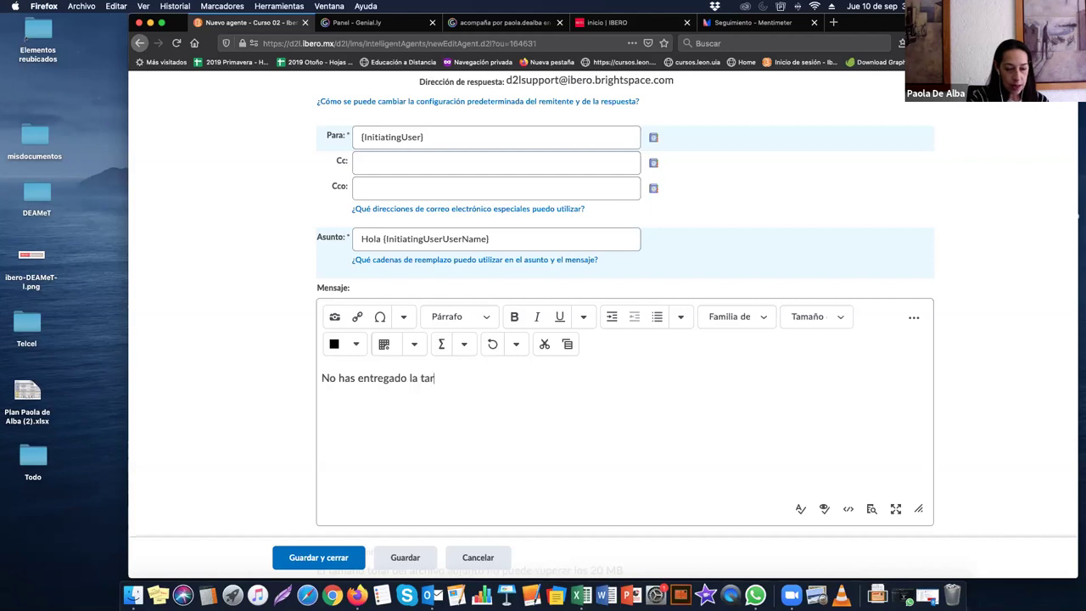
Step: Insert a PRODUCCION-GRAFICA link from Materiales de clase, then delete it again
{"action": "left_click", "coordinate": [358, 317]}
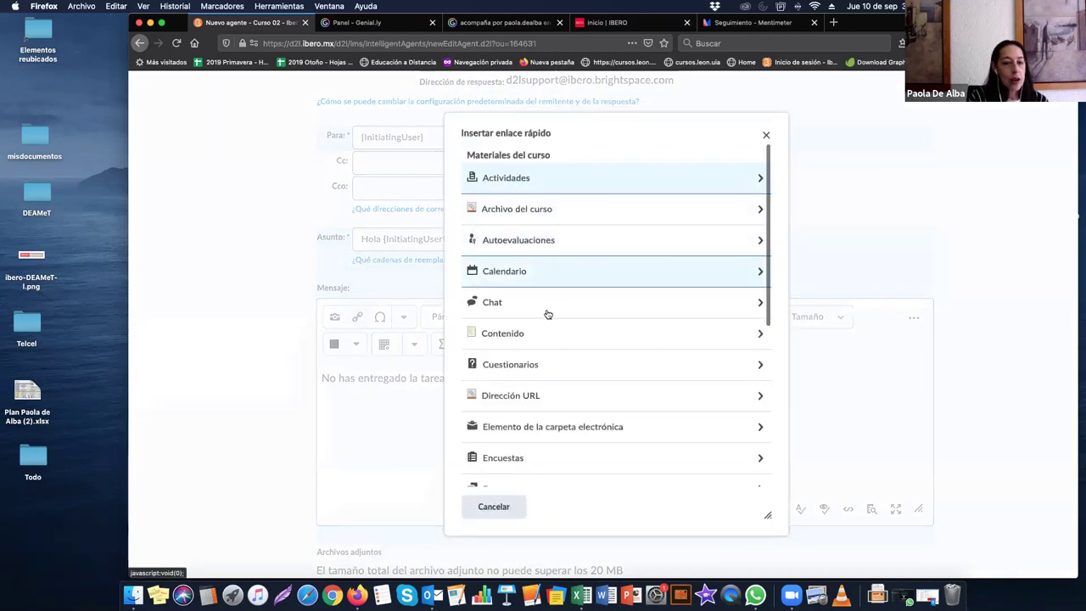
{"action": "scroll", "coordinate": [547, 314], "scroll_direction": "down", "scroll_amount": 3}
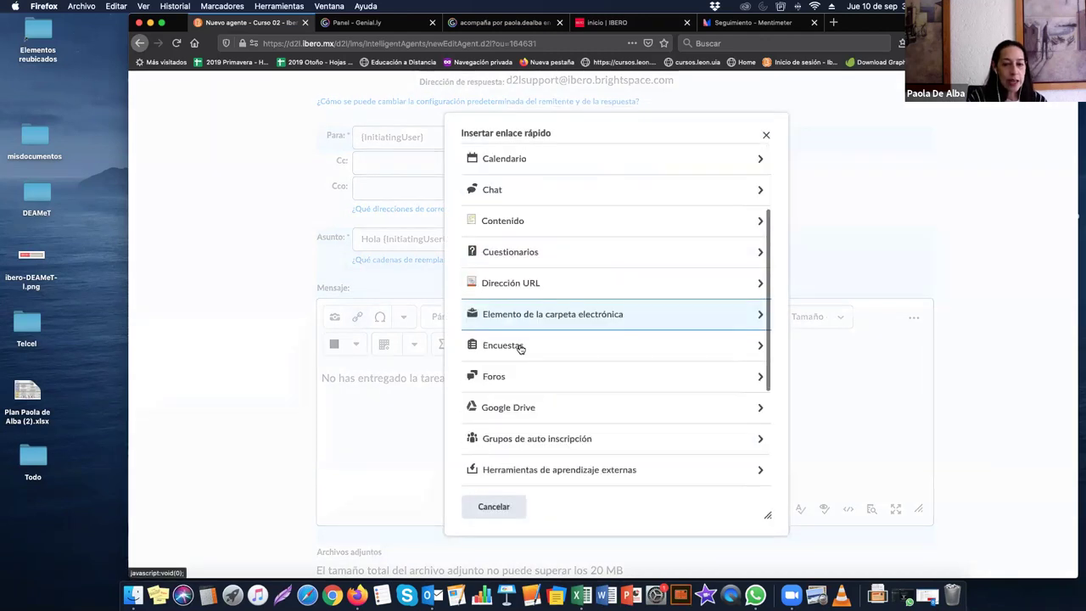
{"action": "left_click", "coordinate": [502, 226]}
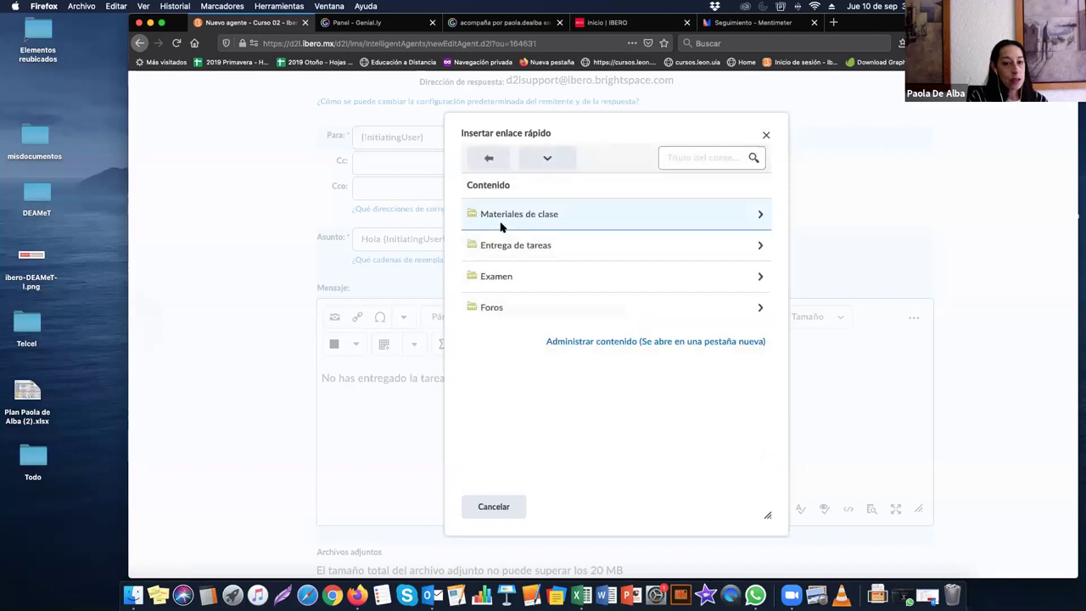
{"action": "left_click", "coordinate": [507, 216]}
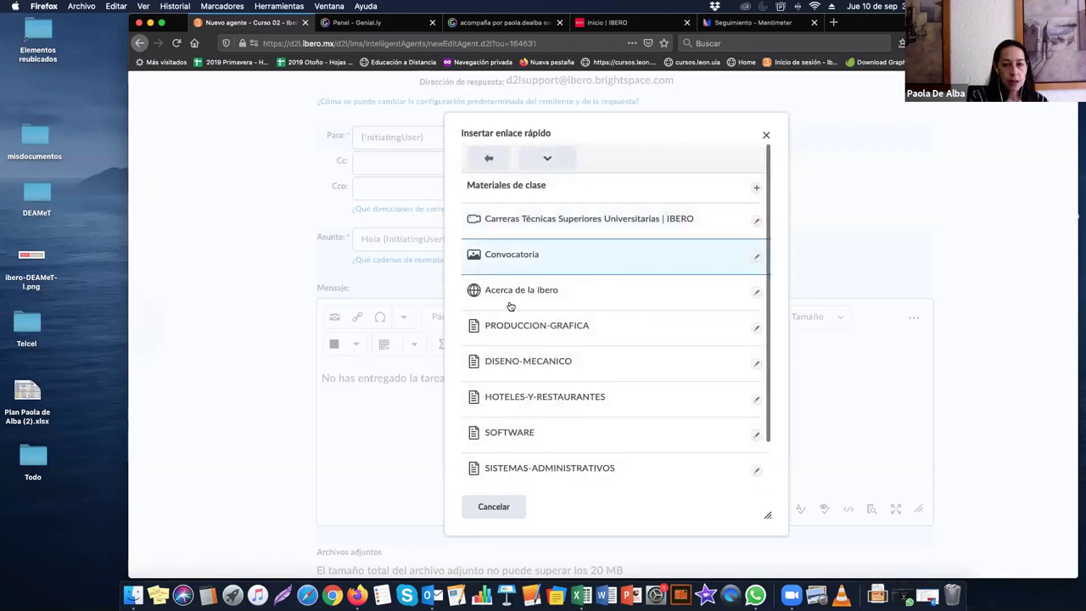
{"action": "scroll", "coordinate": [523, 424], "scroll_direction": "down", "scroll_amount": 1}
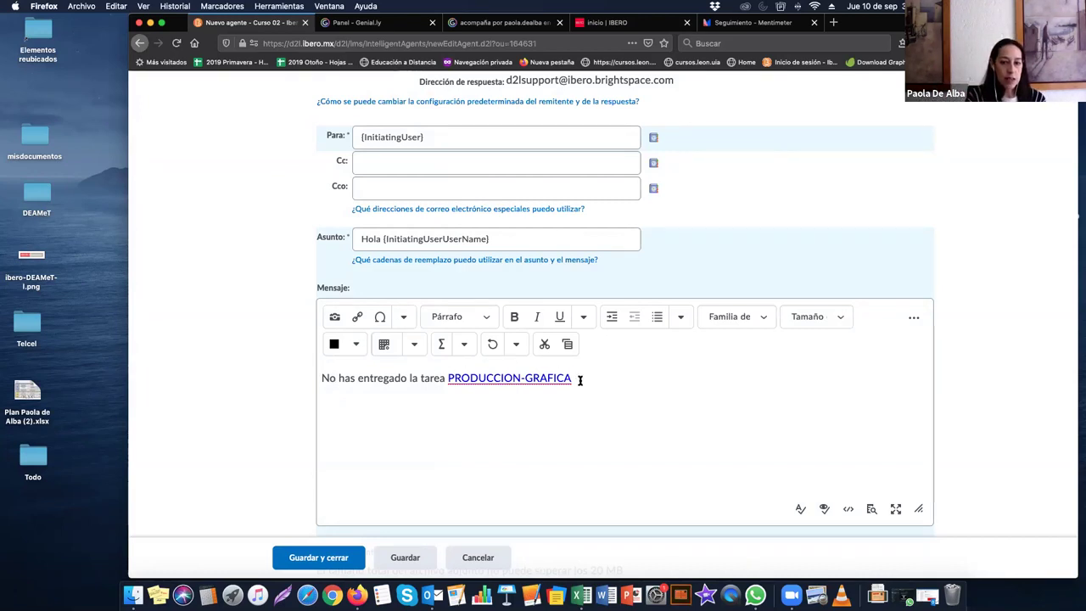
{"action": "left_click_drag", "start_coordinate": [579, 381], "coordinate": [448, 379]}
{"action": "key", "text": "BackSpace"}
{"action": "key", "text": "BackSpace"}
{"action": "key", "text": "BackSpace"}
{"action": "key", "text": "BackSpace"}
{"action": "key", "text": "BackSpace"}
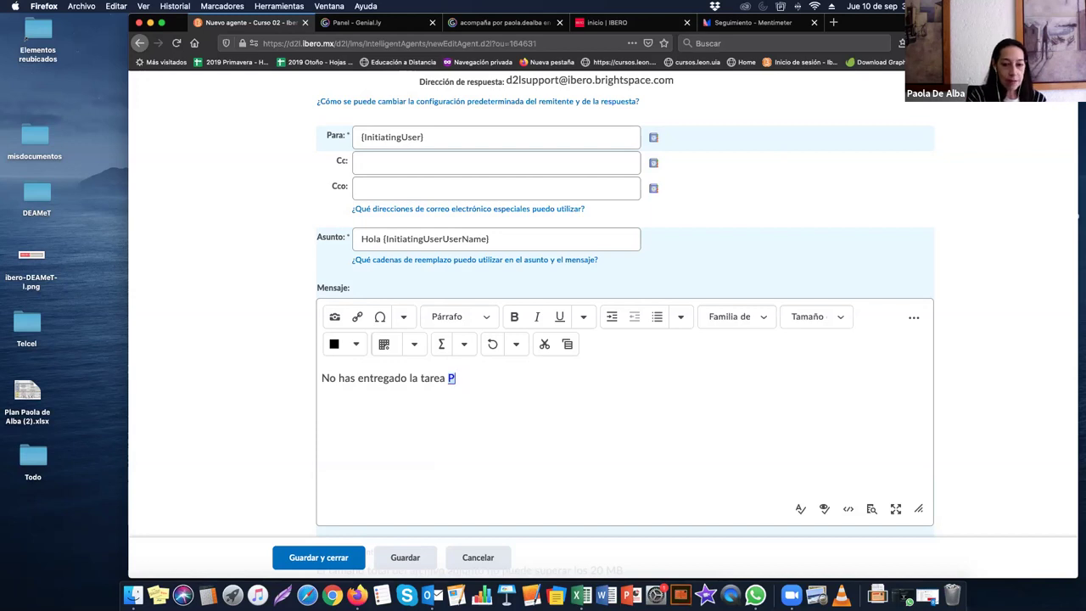
{"action": "left_click", "coordinate": [357, 317]}
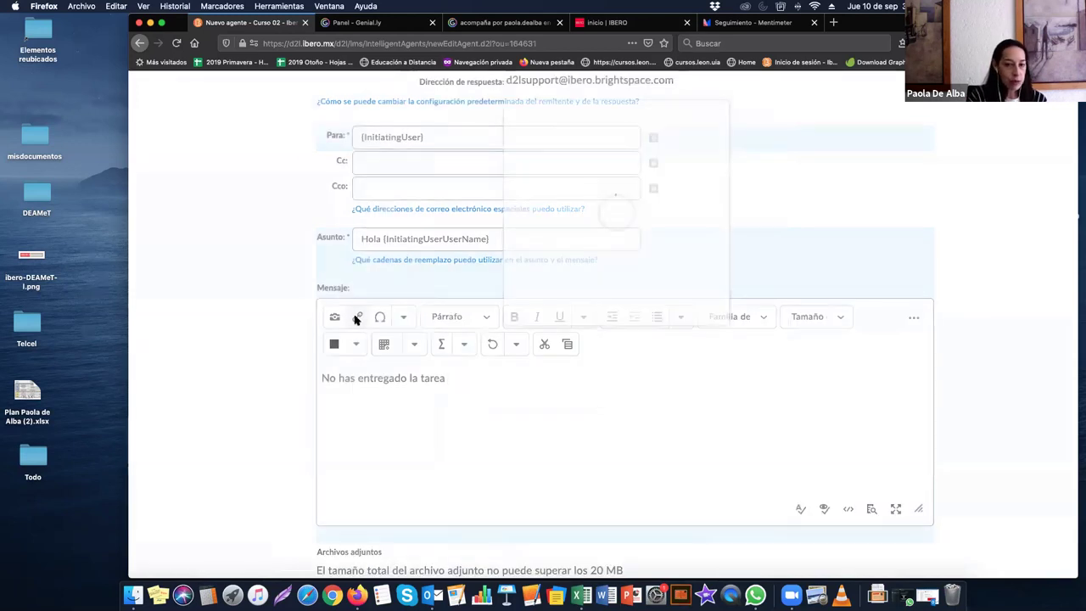
Step: Insert a quick link to the Ejemplo 1 activity after the message text
{"action": "scroll", "coordinate": [619, 260], "scroll_direction": "down", "scroll_amount": 3}
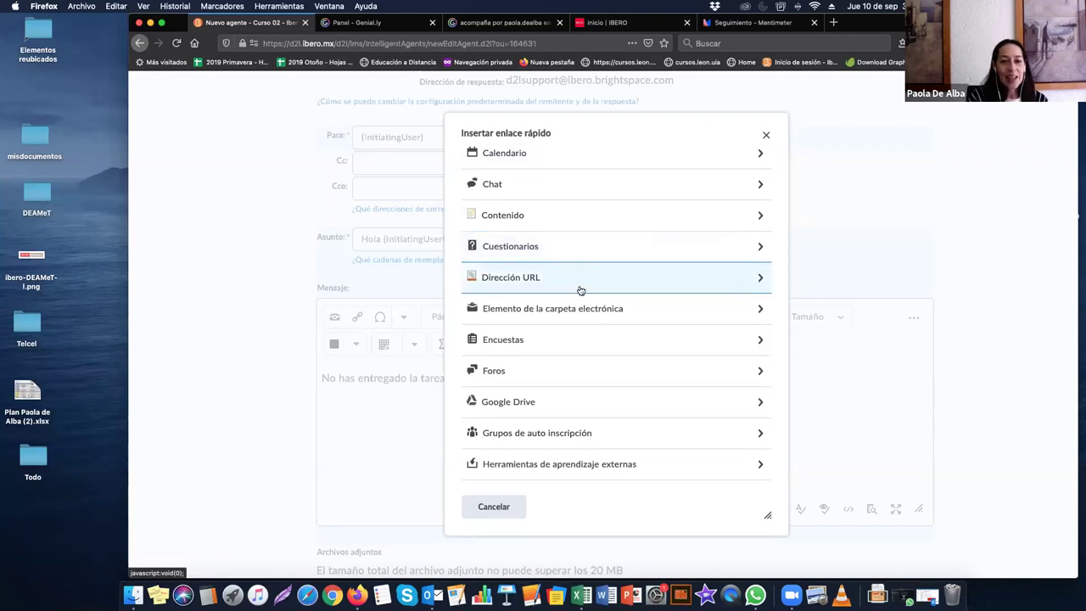
{"action": "scroll", "coordinate": [552, 323], "scroll_direction": "down", "scroll_amount": 2}
{"action": "scroll", "coordinate": [552, 324], "scroll_direction": "down", "scroll_amount": 3}
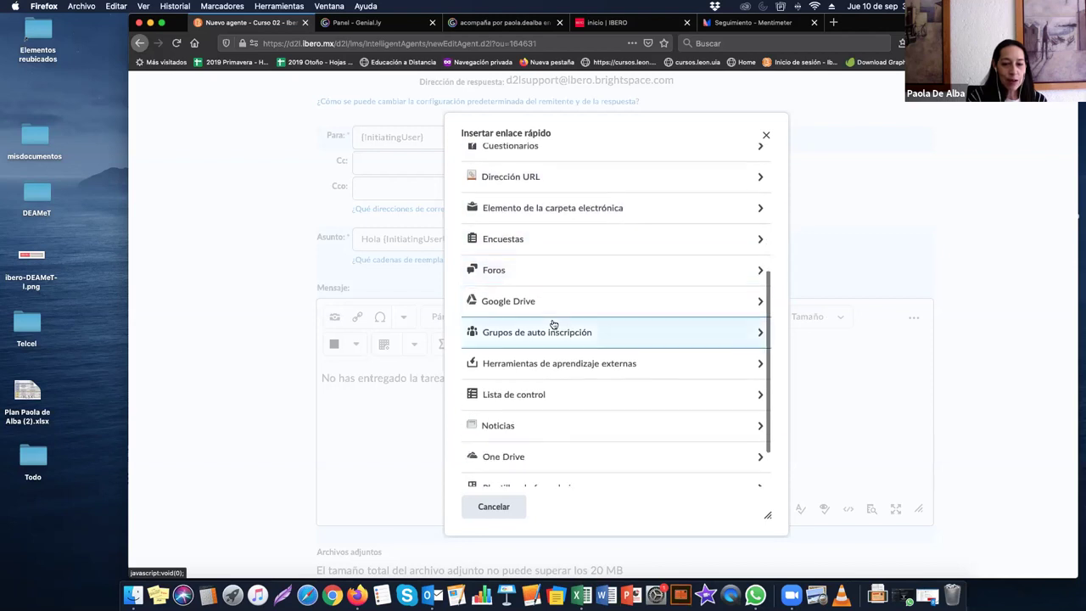
{"action": "scroll", "coordinate": [553, 324], "scroll_direction": "up", "scroll_amount": 4}
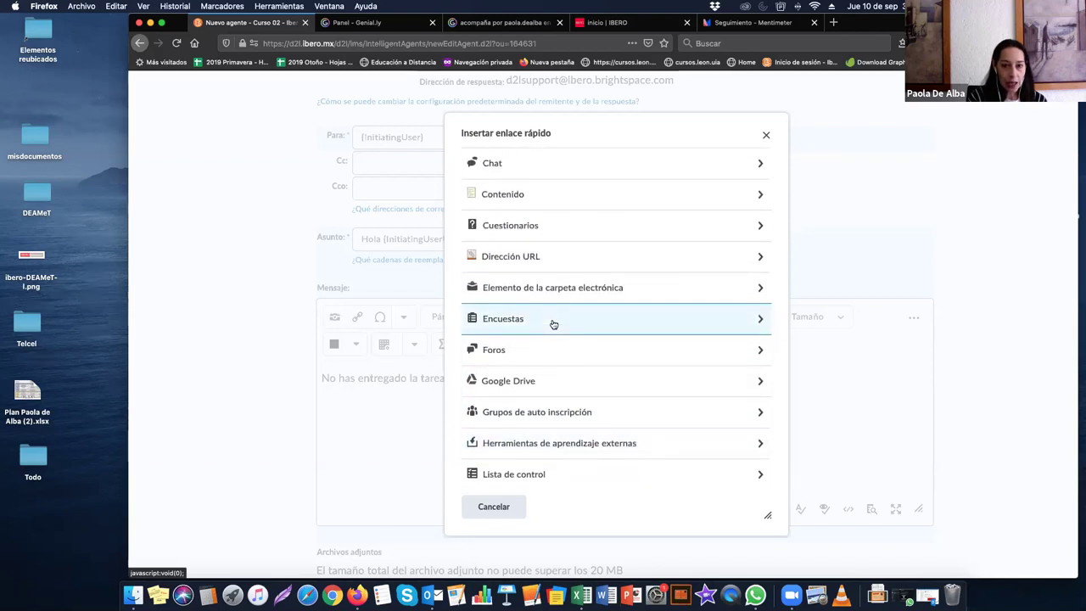
{"action": "scroll", "coordinate": [553, 324], "scroll_direction": "up", "scroll_amount": 1}
{"action": "scroll", "coordinate": [552, 323], "scroll_direction": "up", "scroll_amount": 4}
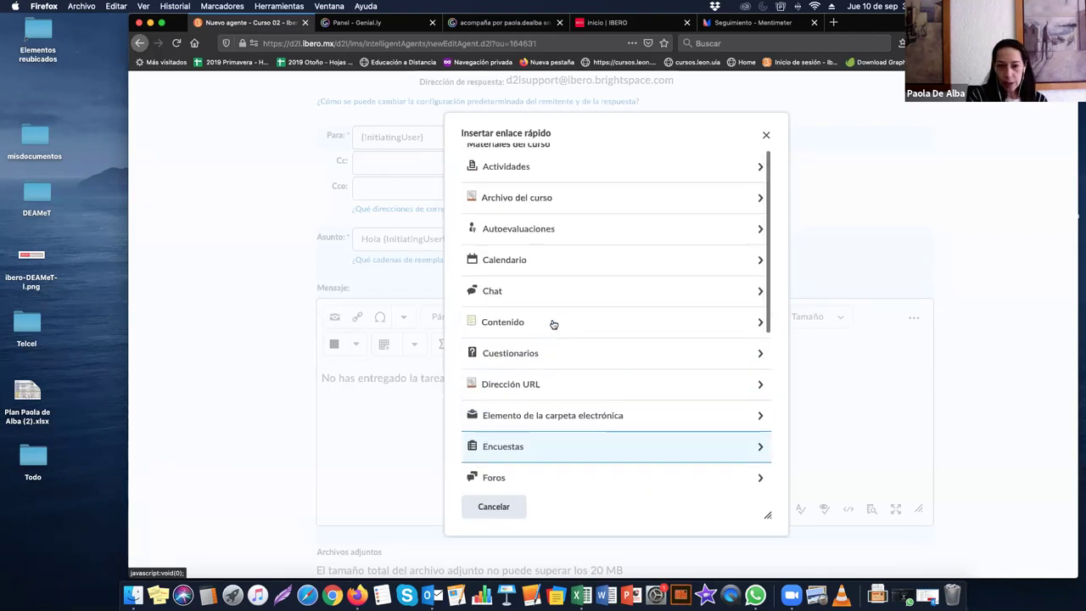
{"action": "left_click", "coordinate": [536, 208]}
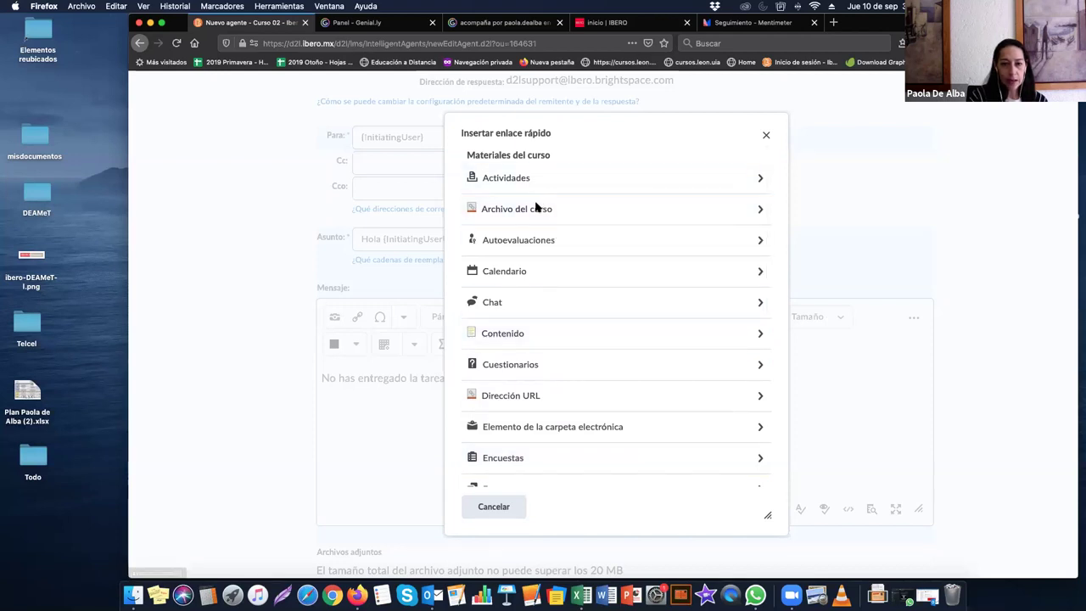
{"action": "left_click", "coordinate": [766, 135]}
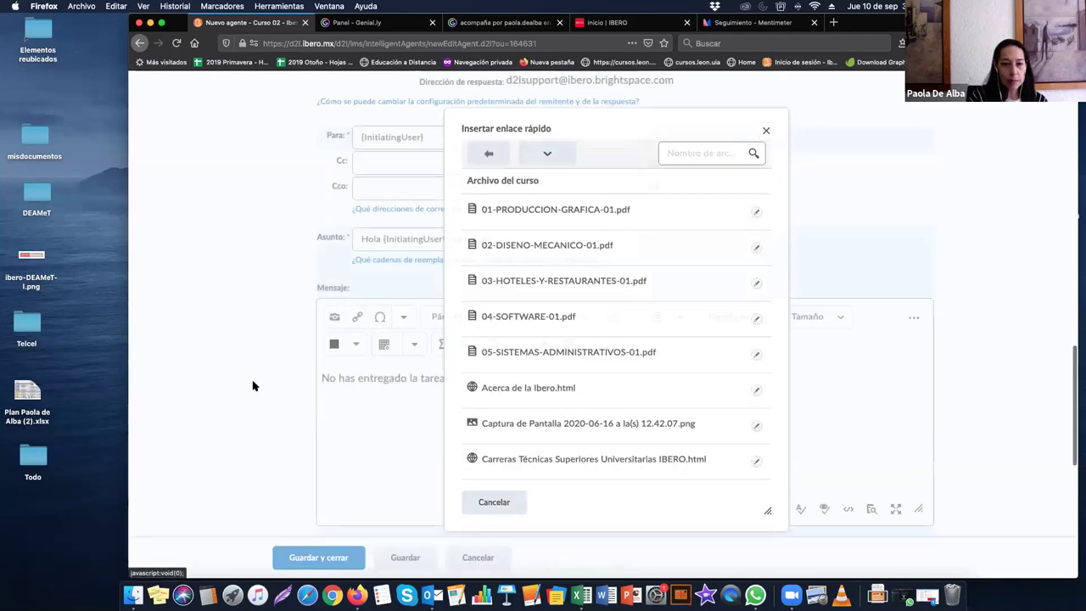
{"action": "left_click", "coordinate": [359, 317]}
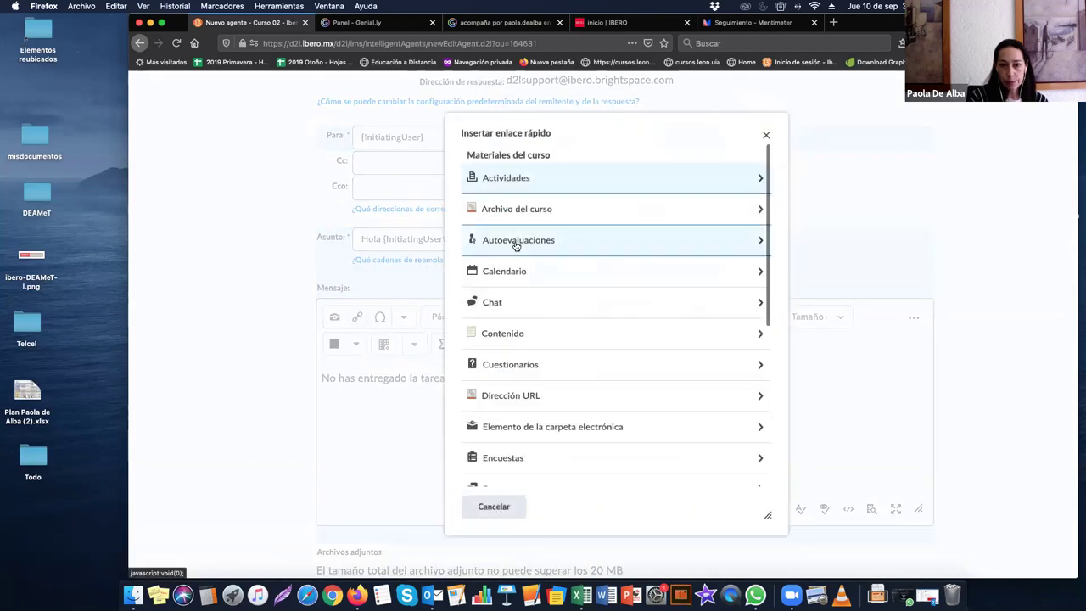
{"action": "left_click", "coordinate": [515, 186]}
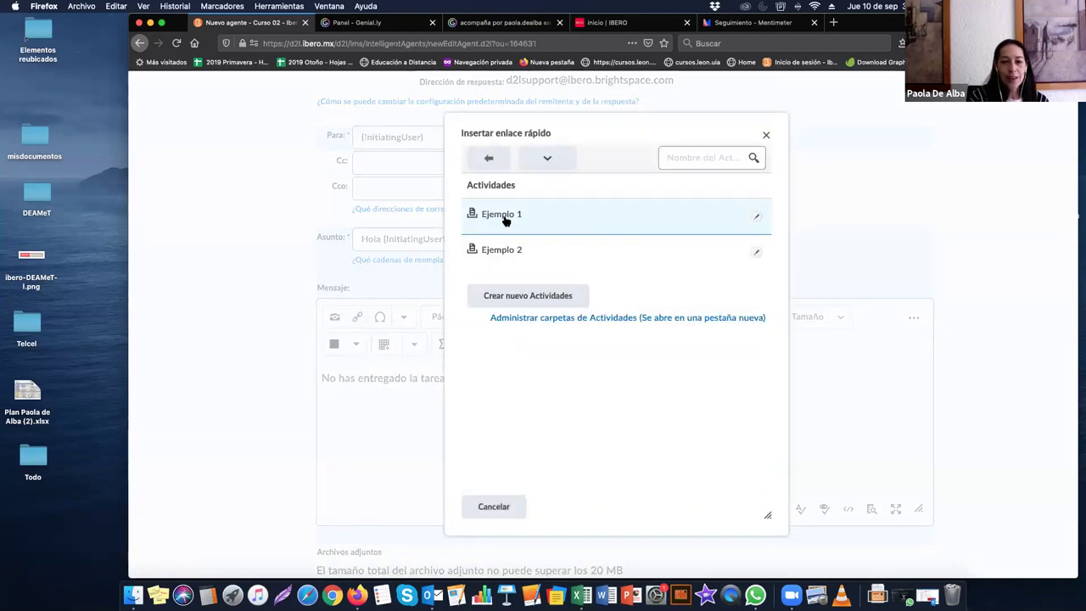
{"action": "left_click", "coordinate": [533, 217]}
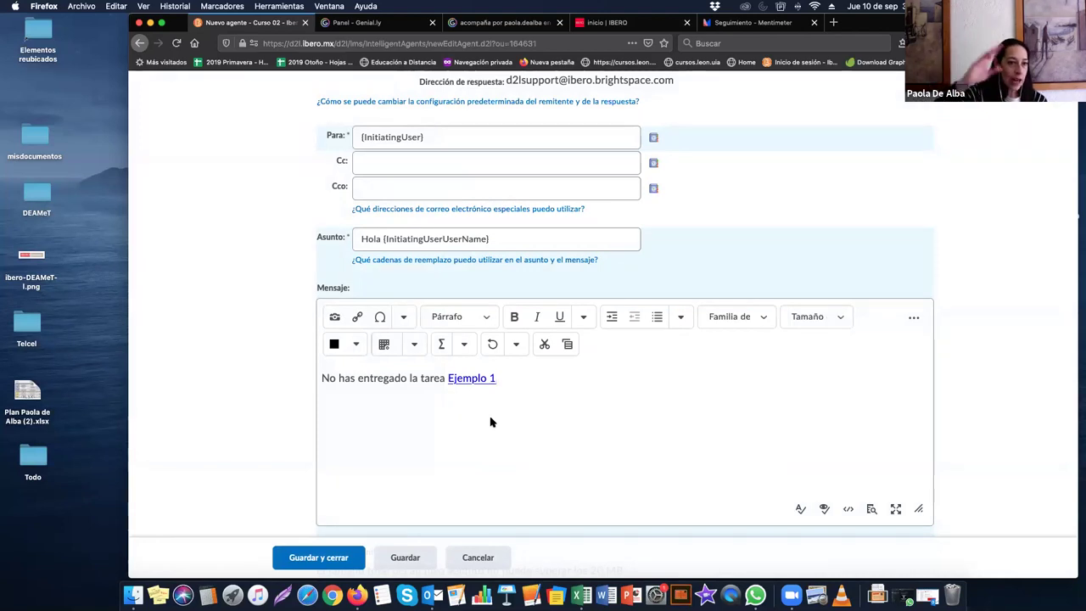
{"action": "scroll", "coordinate": [490, 422], "scroll_direction": "down", "scroll_amount": 3}
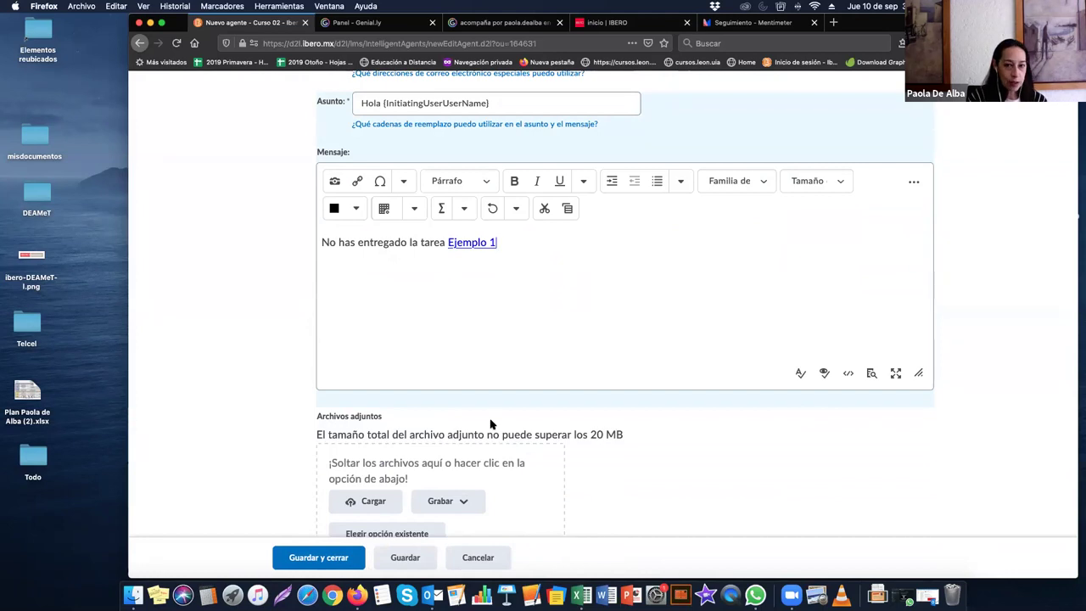
Step: Delete the Ejemplo 1 link and the 'No has entregado la tarea' sentence
{"action": "left_click_drag", "start_coordinate": [476, 242], "coordinate": [447, 244]}
{"action": "key", "text": "BackSpace"}
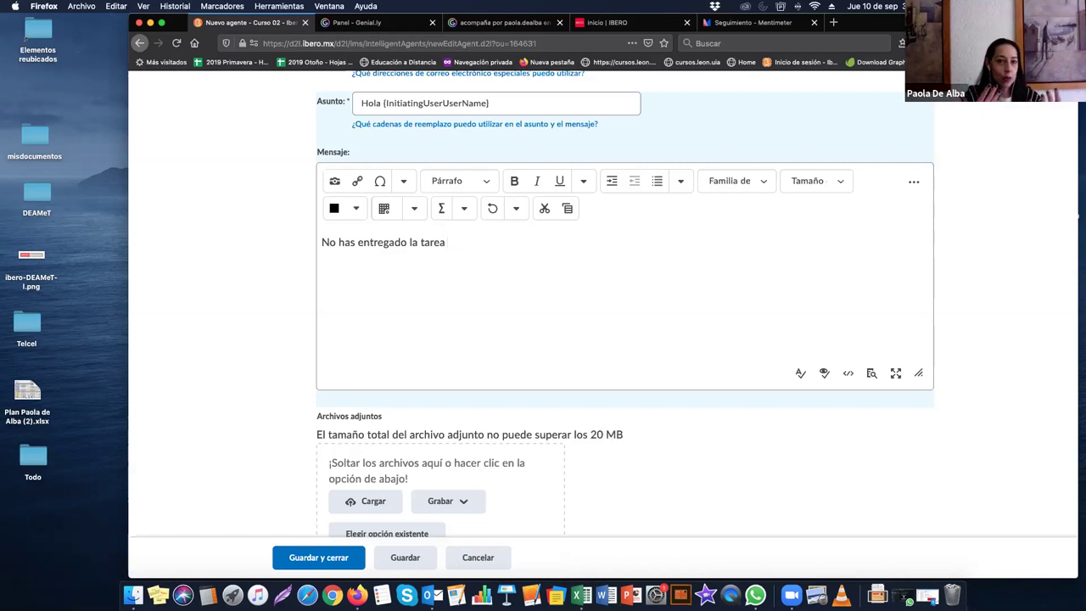
{"action": "left_click_drag", "start_coordinate": [457, 240], "coordinate": [308, 247]}
{"action": "key", "text": "BackSpace"}
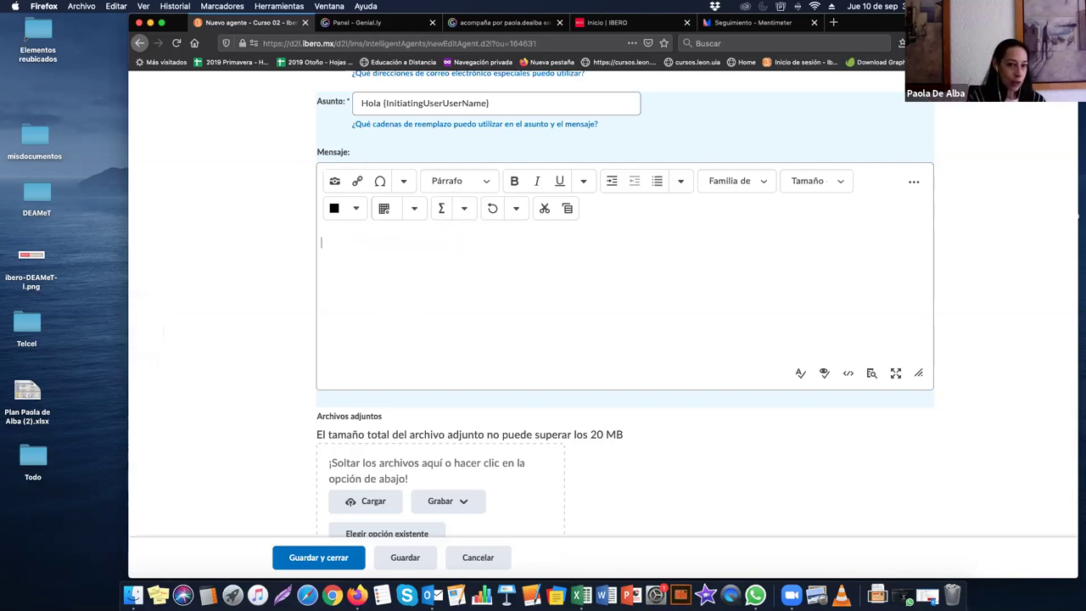
{"action": "scroll", "coordinate": [586, 140], "scroll_direction": "up", "scroll_amount": 1}
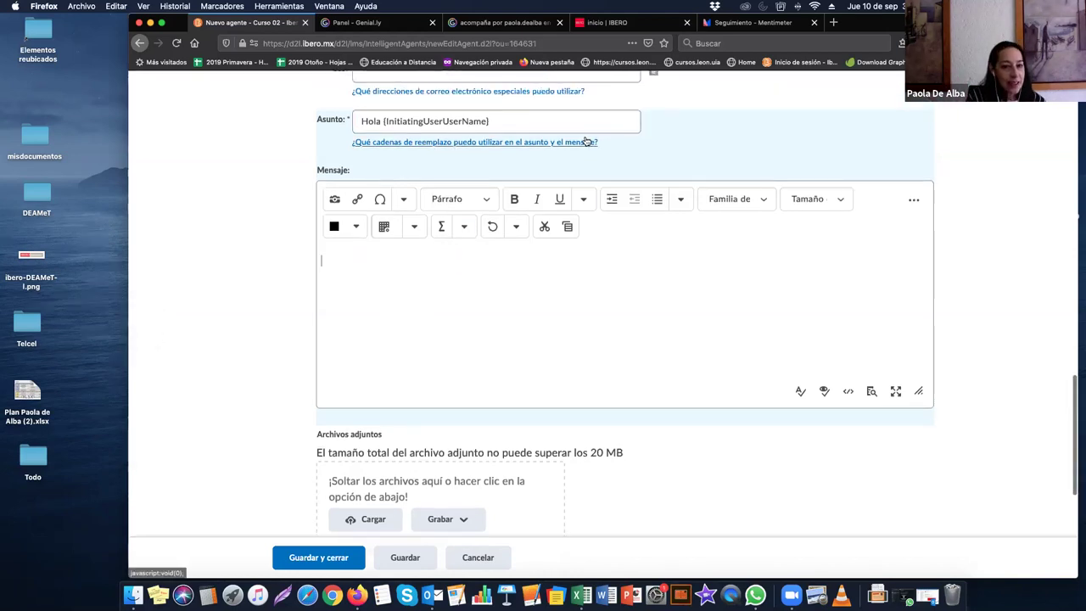
Step: Consult the special e-mail addresses help and the replacement-strings help
{"action": "left_click", "coordinate": [564, 91]}
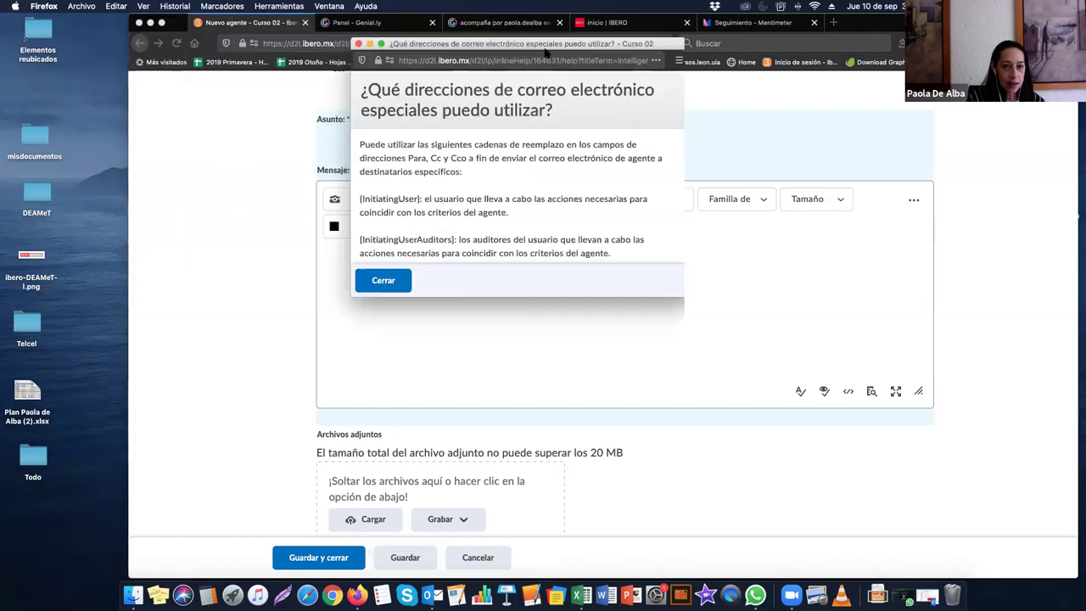
{"action": "scroll", "coordinate": [523, 180], "scroll_direction": "down", "scroll_amount": 1}
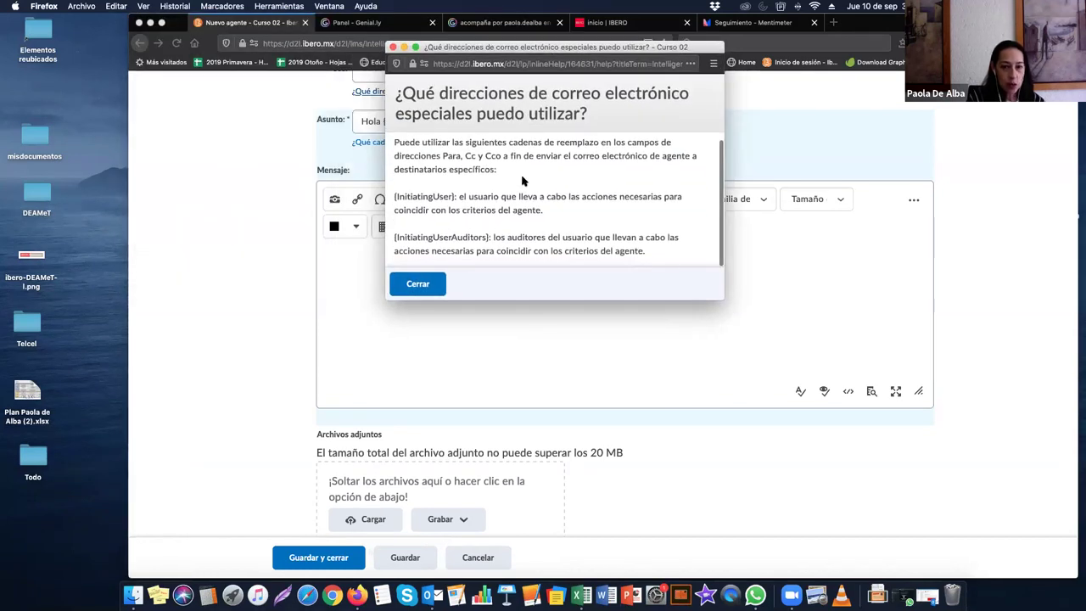
{"action": "left_click", "coordinate": [391, 47]}
{"action": "left_click", "coordinate": [407, 142]}
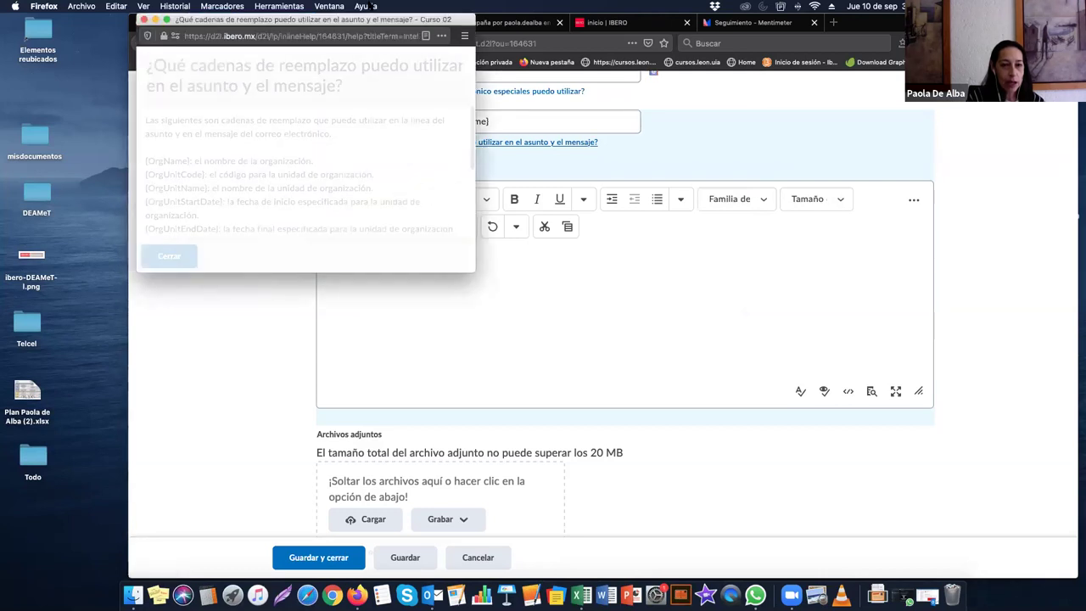
{"action": "left_click_drag", "start_coordinate": [365, 19], "coordinate": [632, 43]}
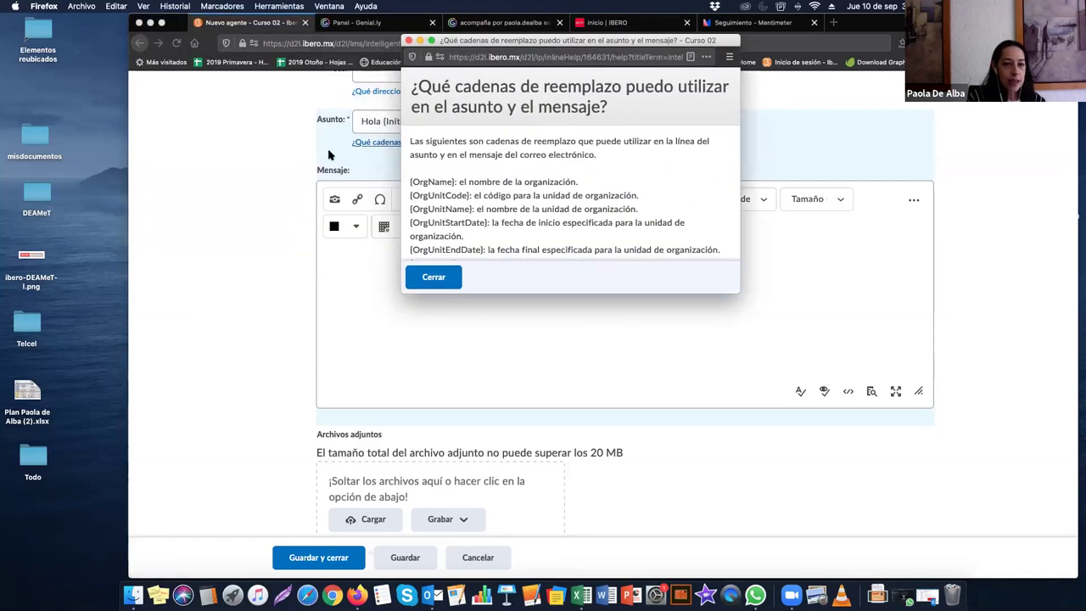
Step: Replace the greeting subject with 'Recordatorio tarea 1'
{"action": "left_click", "coordinate": [472, 112]}
{"action": "left_click_drag", "start_coordinate": [488, 121], "coordinate": [383, 122]}
{"action": "key", "text": "BackSpace"}
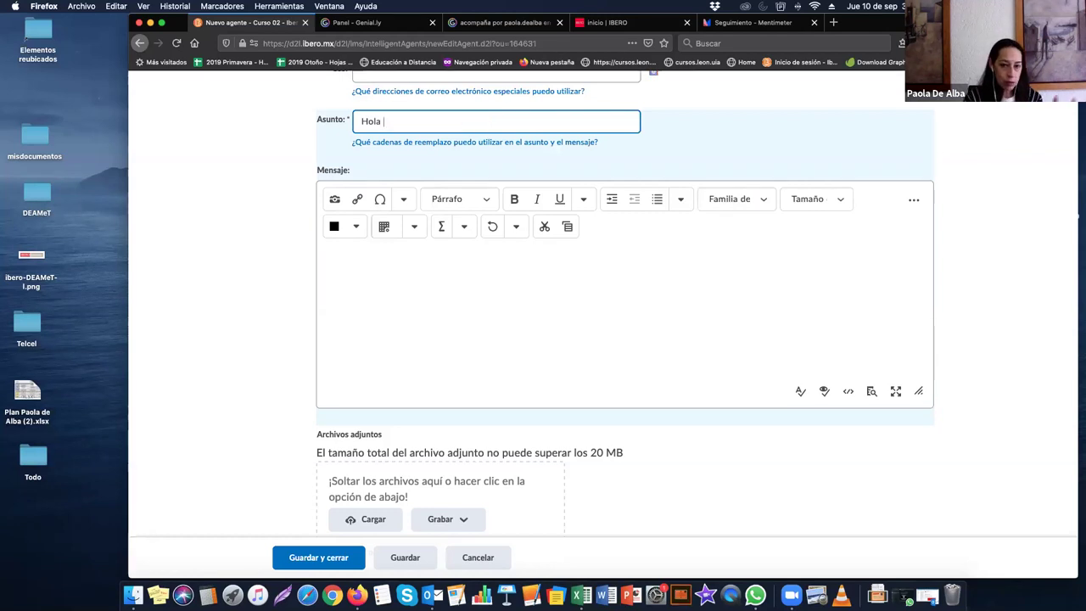
{"action": "key", "text": "BackSpace"}
{"action": "key", "text": "BackSpace"}
{"action": "key", "text": "BackSpace"}
{"action": "key", "text": "BackSpace"}
{"action": "key", "text": "BackSpace"}
{"action": "type", "text": "R"}
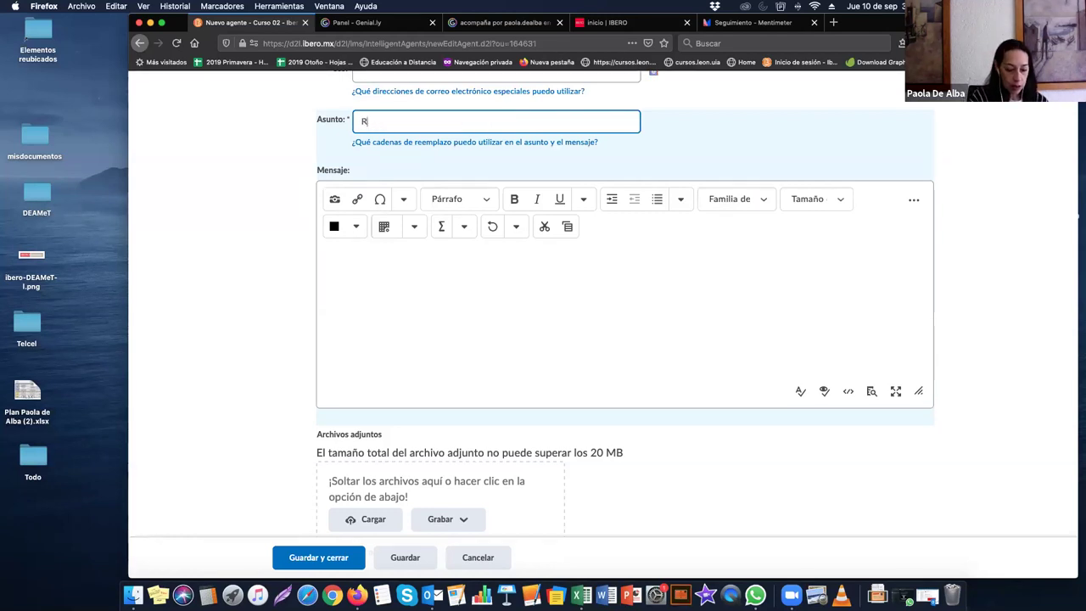
{"action": "type", "text": "ecordator"}
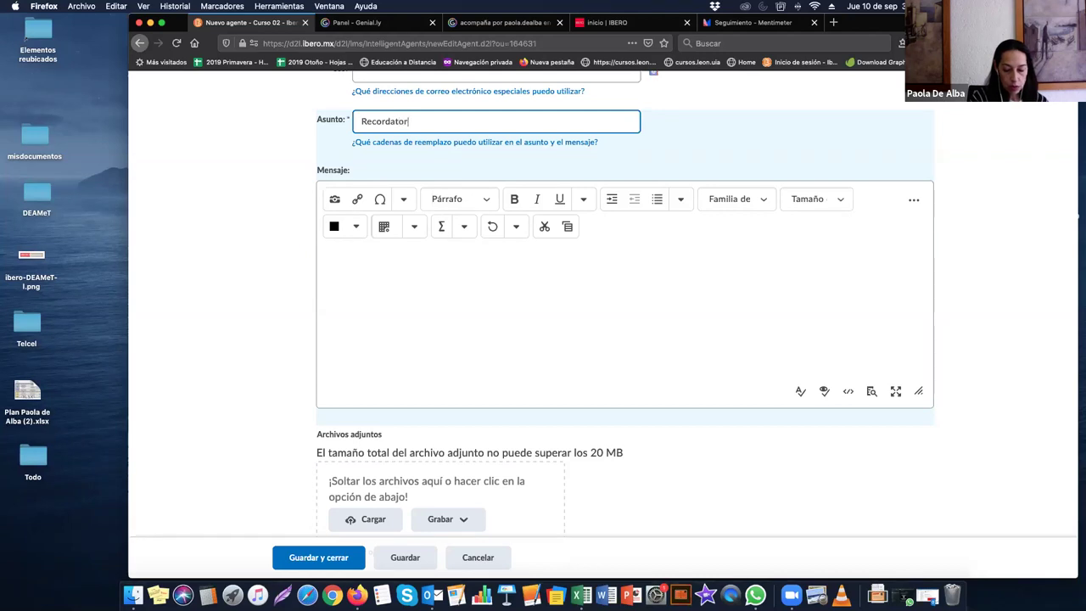
{"action": "type", "text": "io tarea 1"}
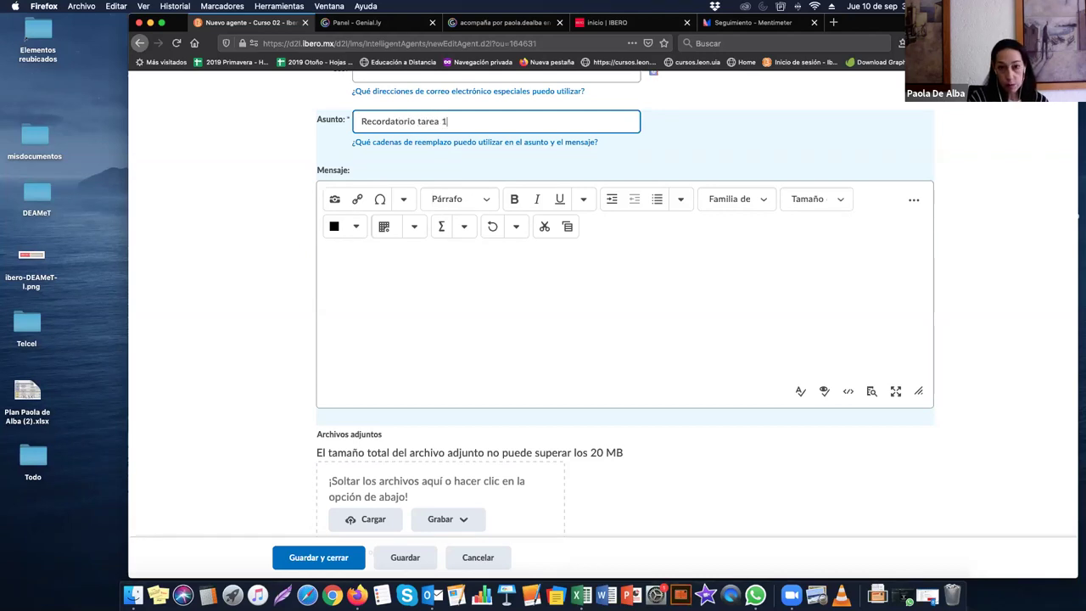
{"action": "left_click", "coordinate": [396, 314]}
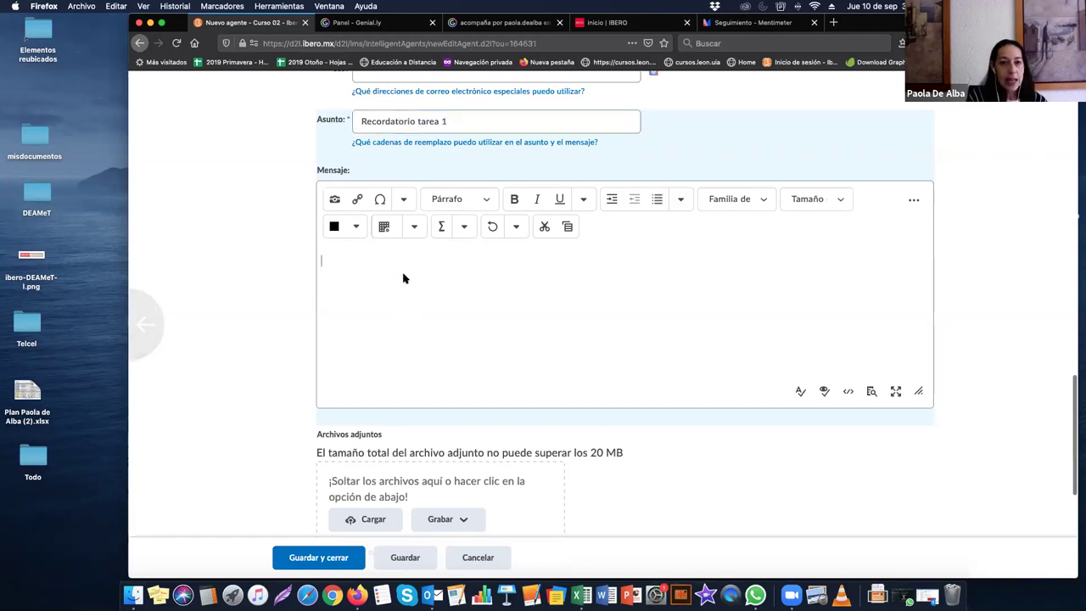
{"action": "left_click", "coordinate": [406, 144]}
Step: Write 'Hola {InitiatingUserUserName}' in Mensaje using the placeholder copied from the help
{"action": "scroll", "coordinate": [468, 184], "scroll_direction": "down", "scroll_amount": 5}
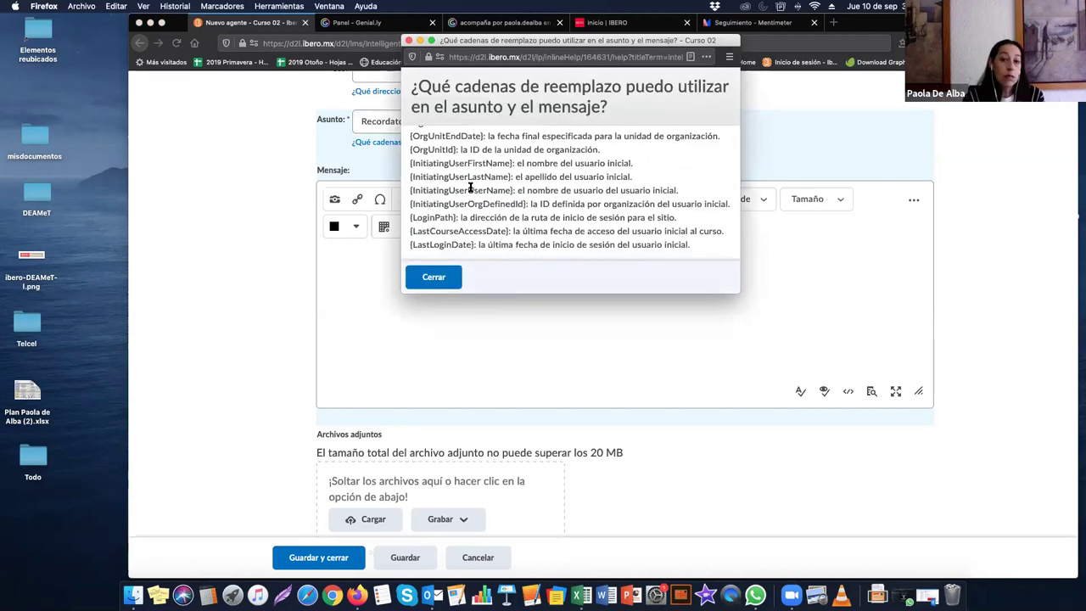
{"action": "left_click_drag", "start_coordinate": [513, 190], "coordinate": [408, 190]}
{"action": "key", "text": "super+c"}
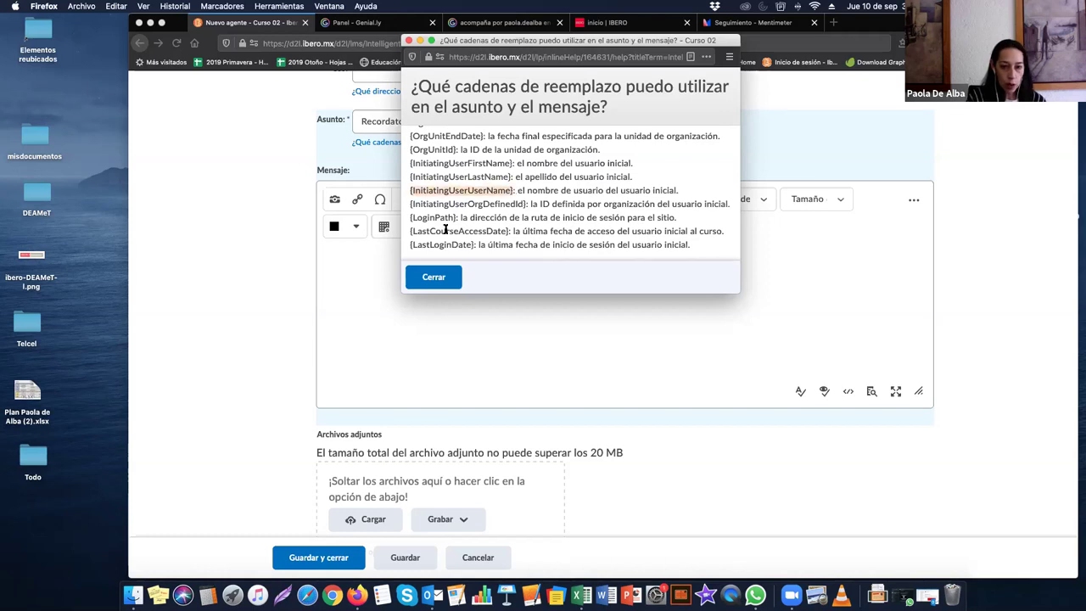
{"action": "left_click", "coordinate": [450, 284]}
{"action": "left_click", "coordinate": [424, 280]}
{"action": "type", "text": "Hola"}
{"action": "key", "text": "super+v"}
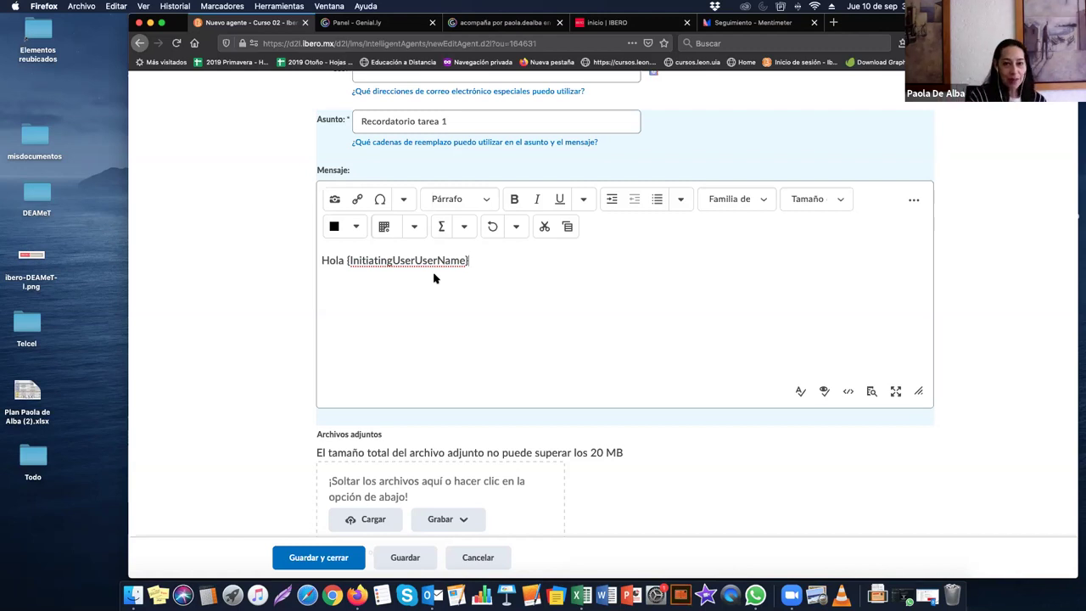
Step: Turn on Utilizar cronograma in the agent's Programación section so it runs on a schedule
{"action": "left_click_drag", "start_coordinate": [469, 260], "coordinate": [343, 260]}
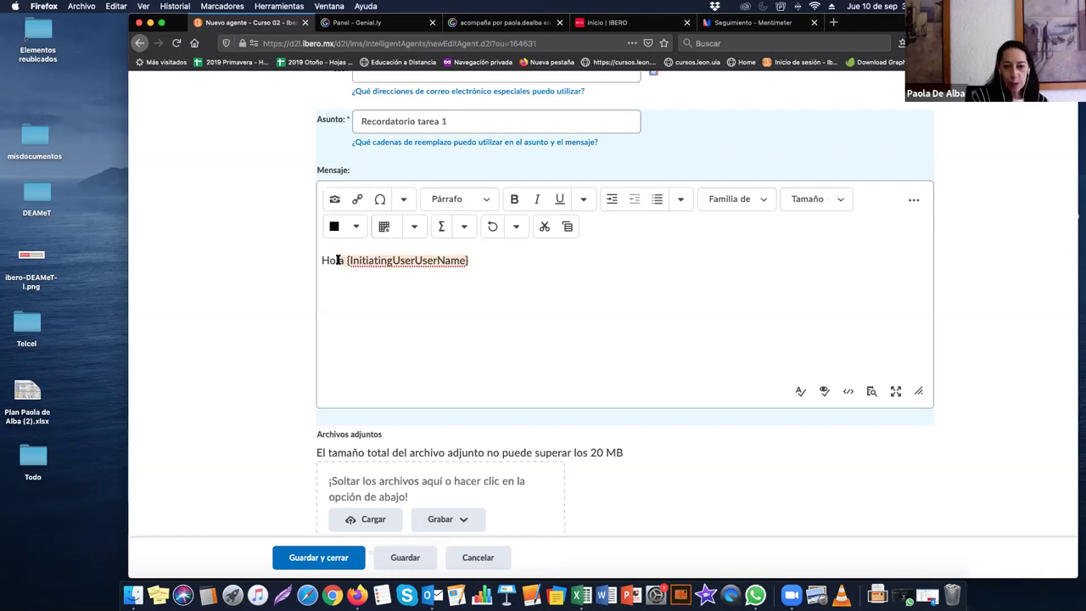
{"action": "left_click", "coordinate": [423, 331]}
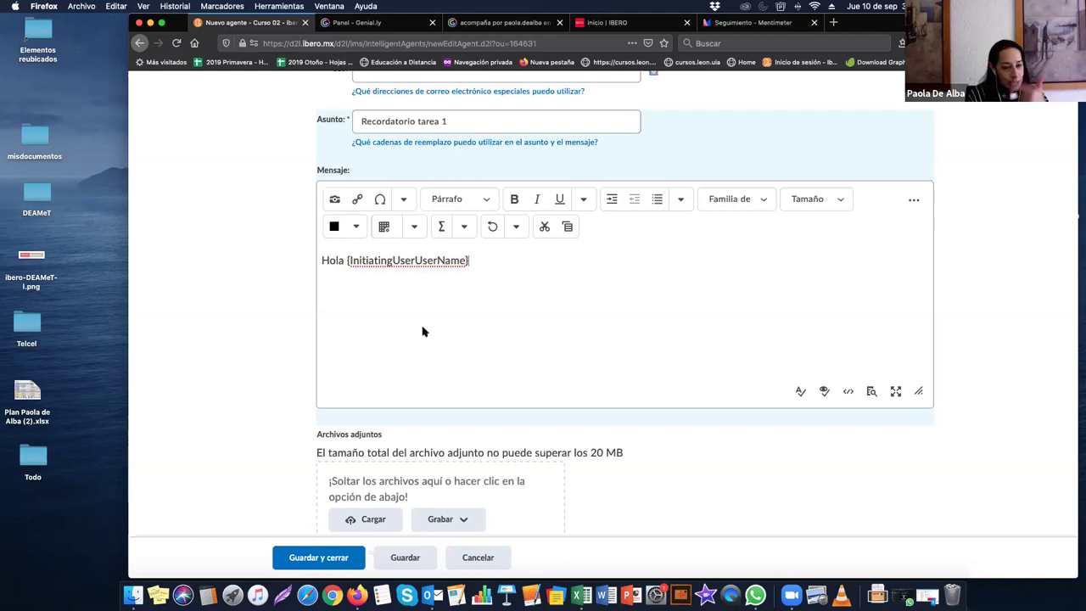
{"action": "scroll", "coordinate": [424, 331], "scroll_direction": "down", "scroll_amount": 5}
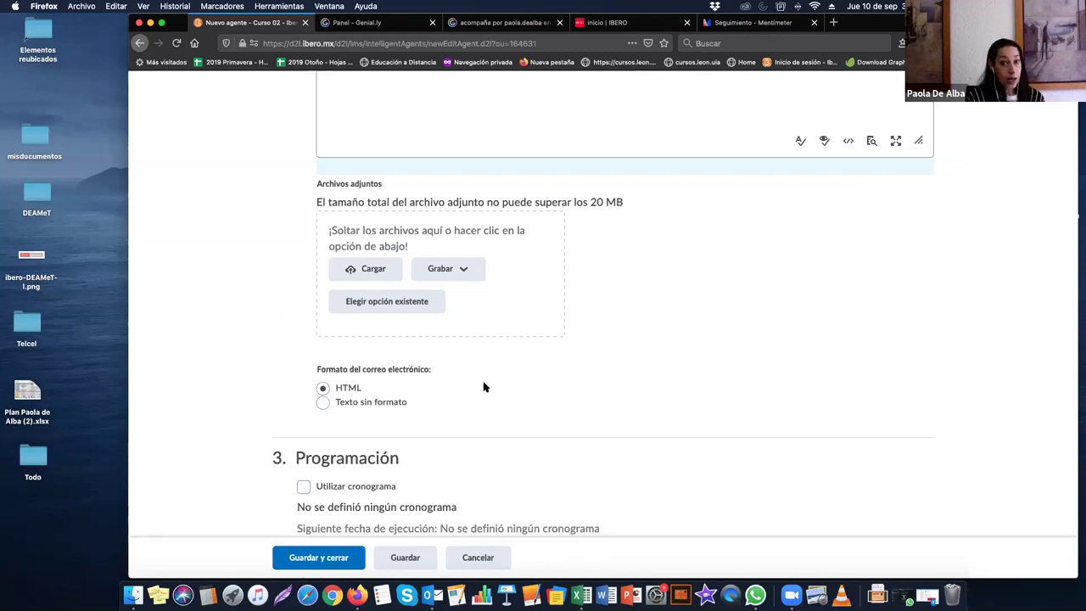
{"action": "scroll", "coordinate": [484, 386], "scroll_direction": "down", "scroll_amount": 2}
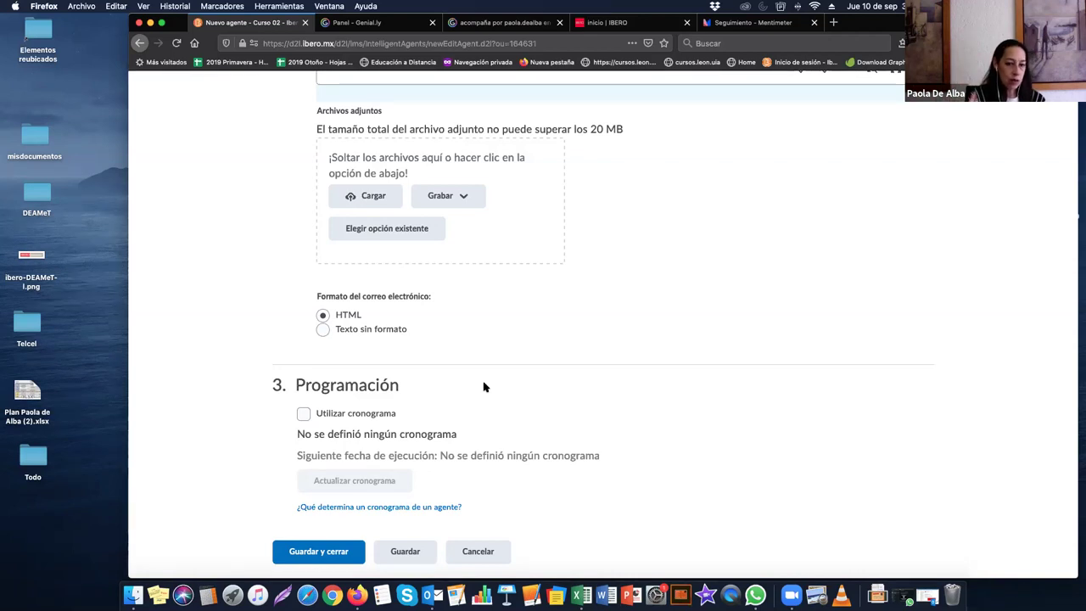
{"action": "scroll", "coordinate": [484, 387], "scroll_direction": "up", "scroll_amount": 15}
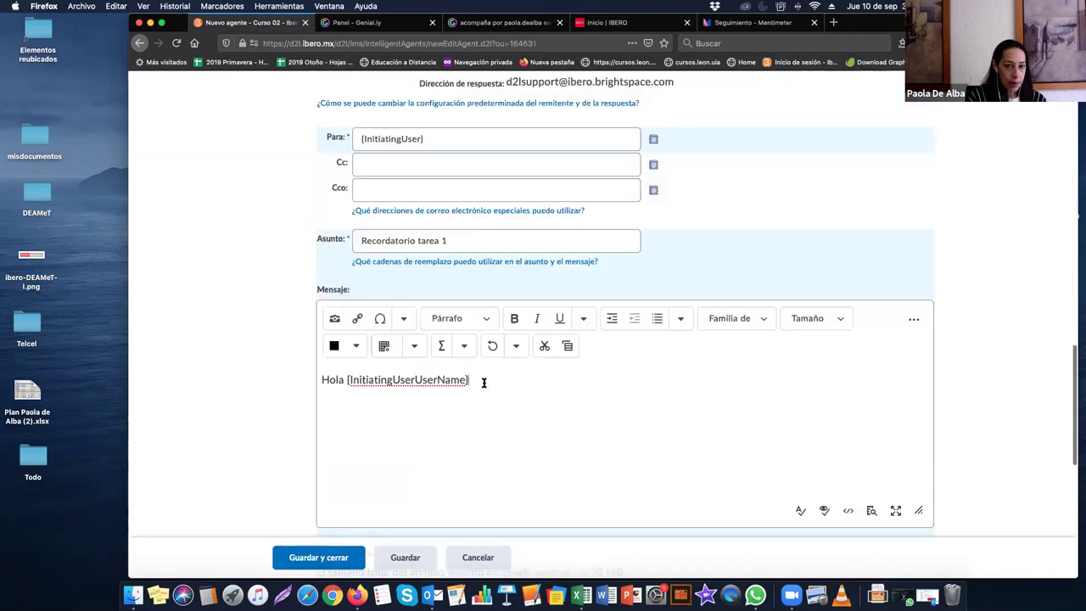
{"action": "scroll", "coordinate": [484, 387], "scroll_direction": "down", "scroll_amount": 15}
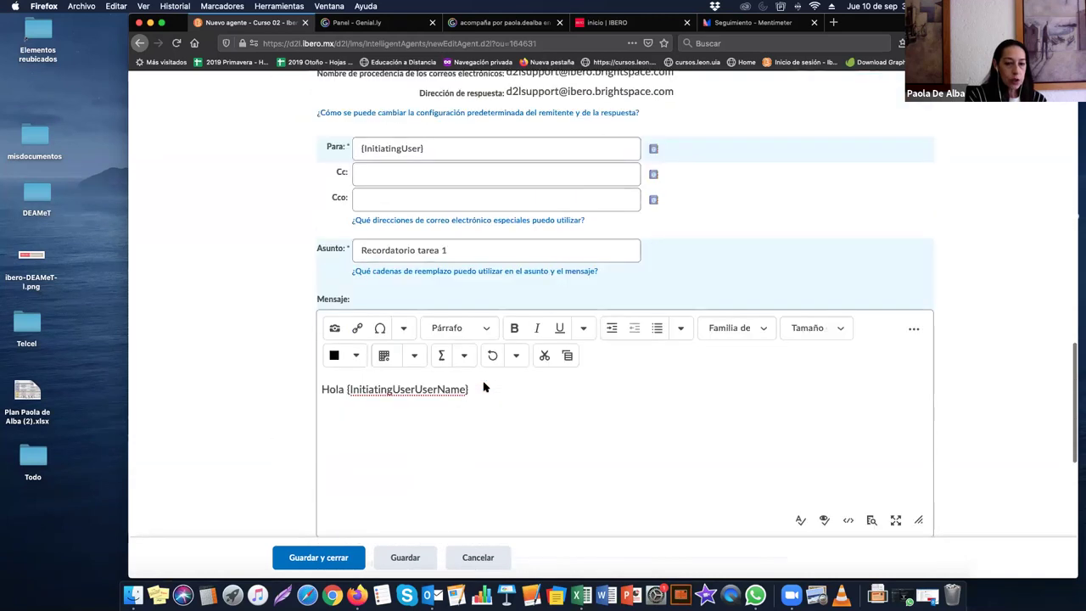
{"action": "left_click", "coordinate": [303, 413]}
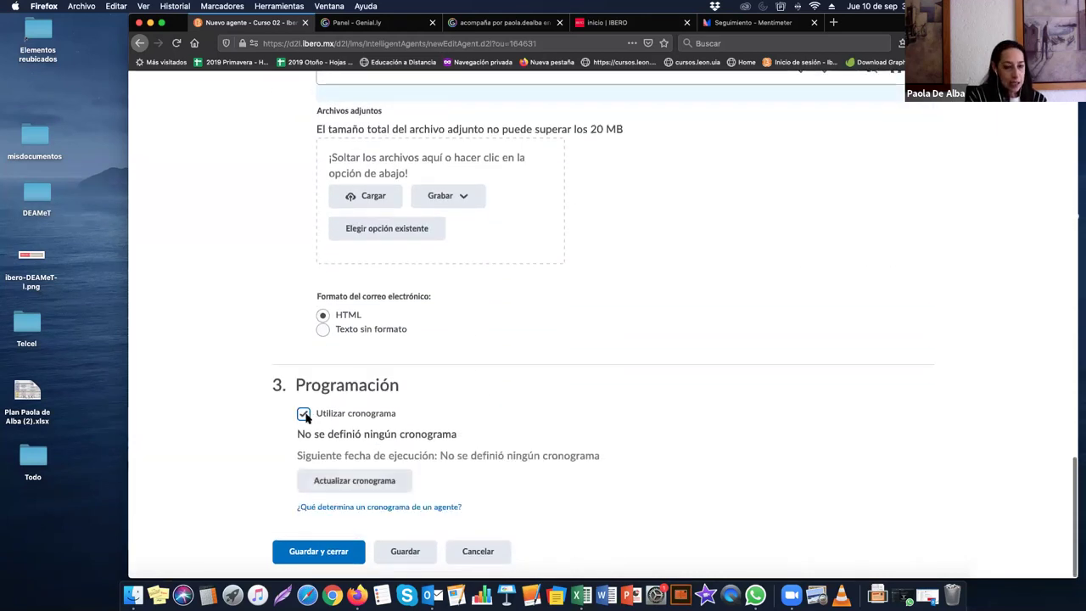
Step: Open the Actualizar cronograma dialog and set Repite to Por semana
{"action": "left_click", "coordinate": [369, 481]}
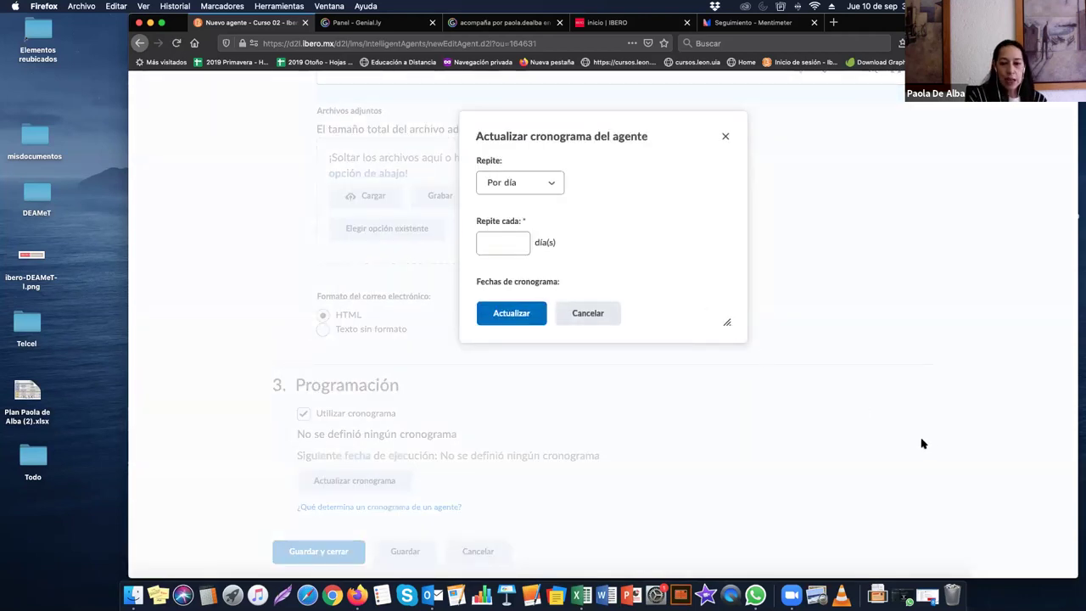
{"action": "left_click", "coordinate": [555, 182]}
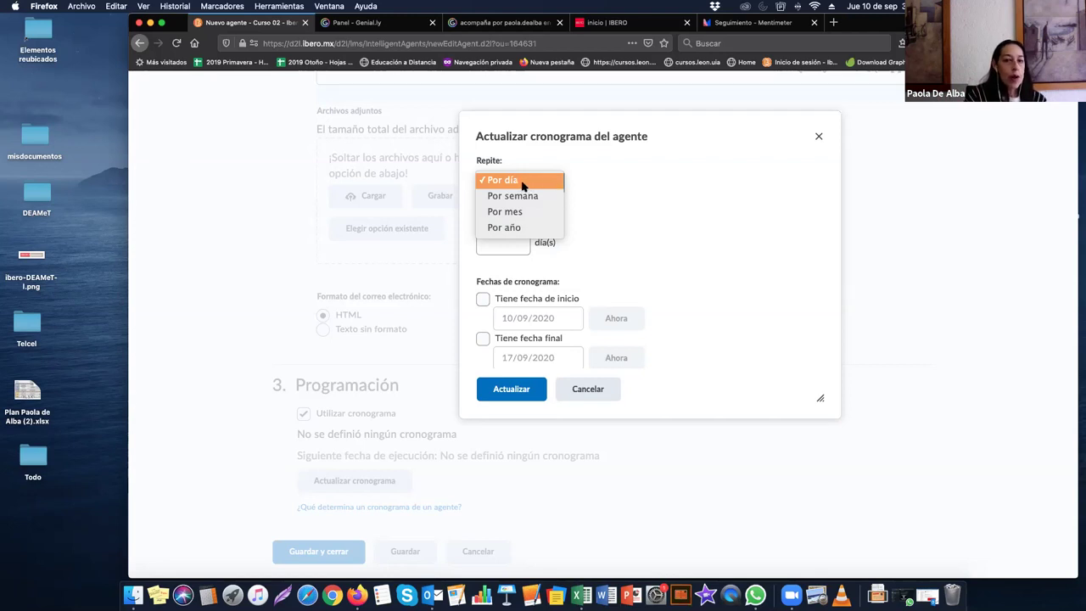
{"action": "key", "text": "Escape"}
{"action": "key", "text": "Down"}
{"action": "left_click", "coordinate": [503, 234]}
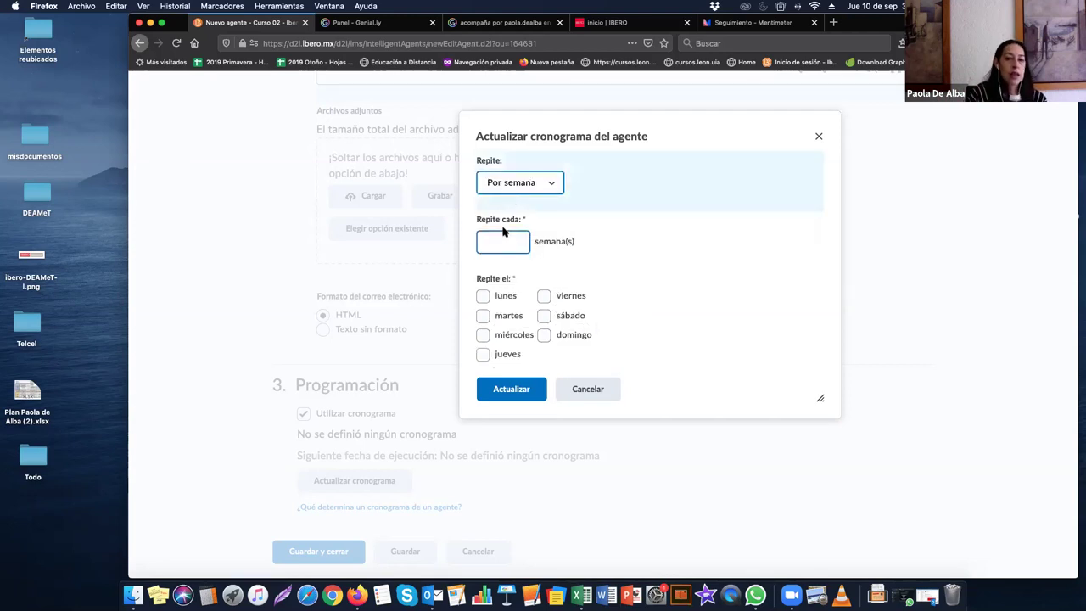
Step: Set Repite cada to 2 weeks and tick lunes
{"action": "type", "text": "1"}
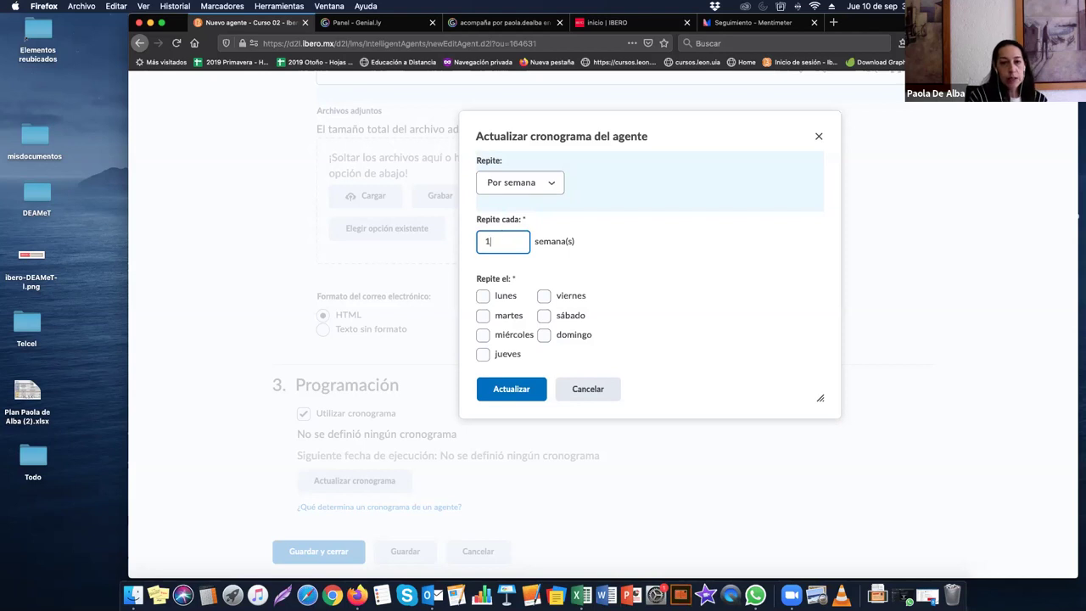
{"action": "key", "text": "BackSpace"}
{"action": "type", "text": "2"}
{"action": "scroll", "coordinate": [505, 309], "scroll_direction": "down", "scroll_amount": 4}
{"action": "scroll", "coordinate": [504, 309], "scroll_direction": "up", "scroll_amount": 4}
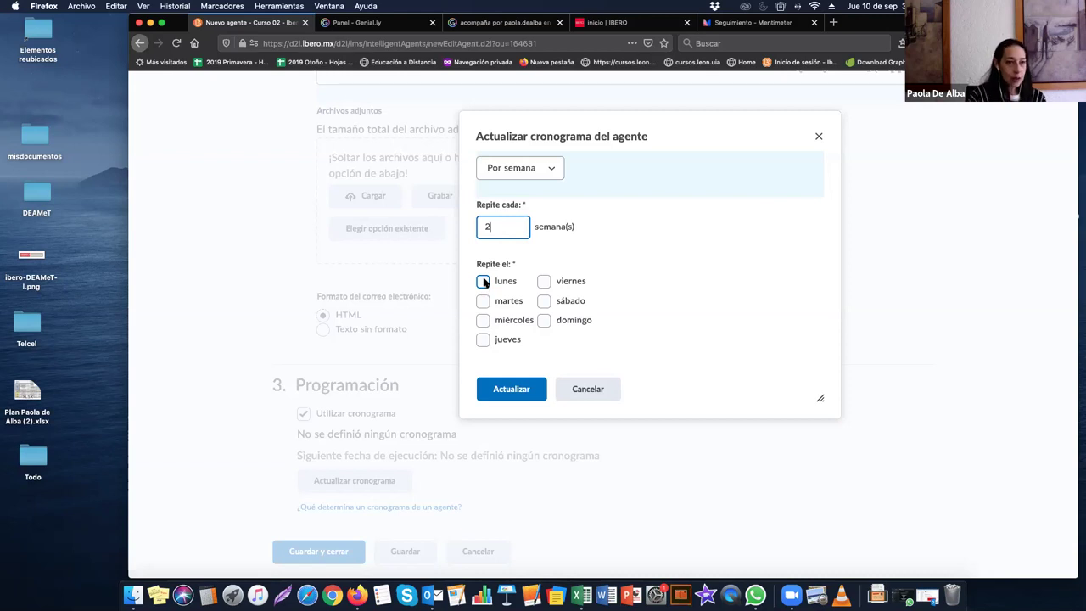
{"action": "left_click", "coordinate": [484, 283]}
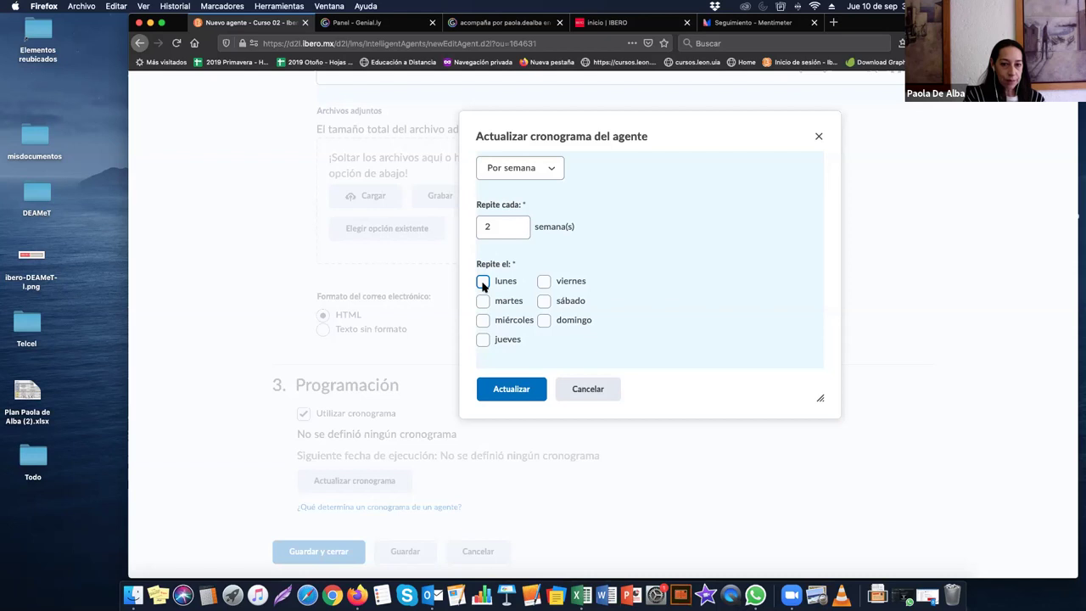
{"action": "left_click", "coordinate": [481, 287]}
{"action": "scroll", "coordinate": [487, 319], "scroll_direction": "down", "scroll_amount": 3}
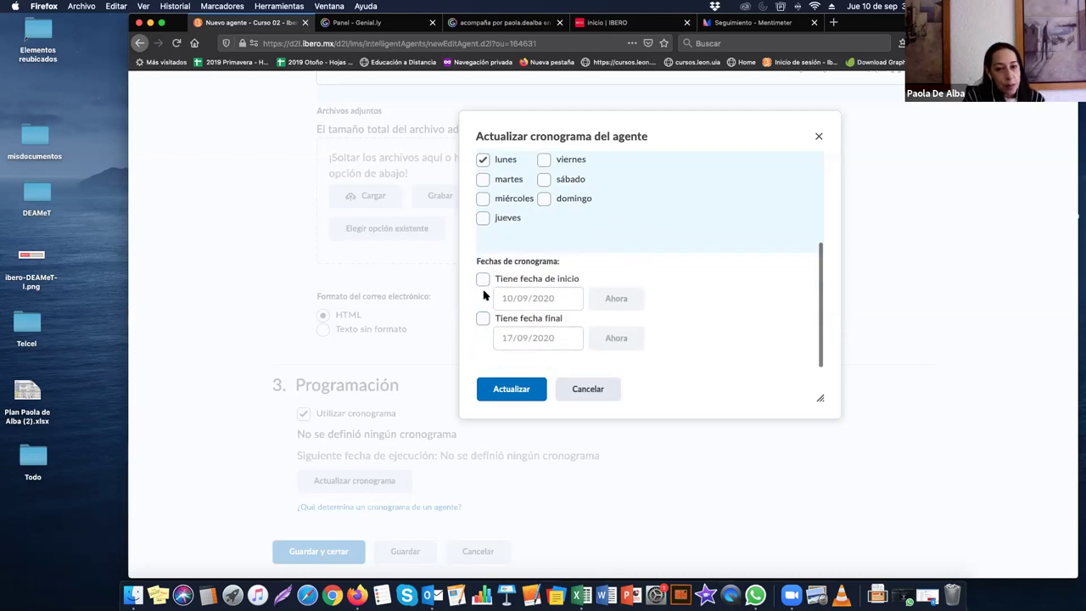
Step: Tick start and end dates, pick 30 September 2020 as end date, then Cancelar the dialog
{"action": "left_click", "coordinate": [482, 279]}
{"action": "left_click", "coordinate": [482, 319]}
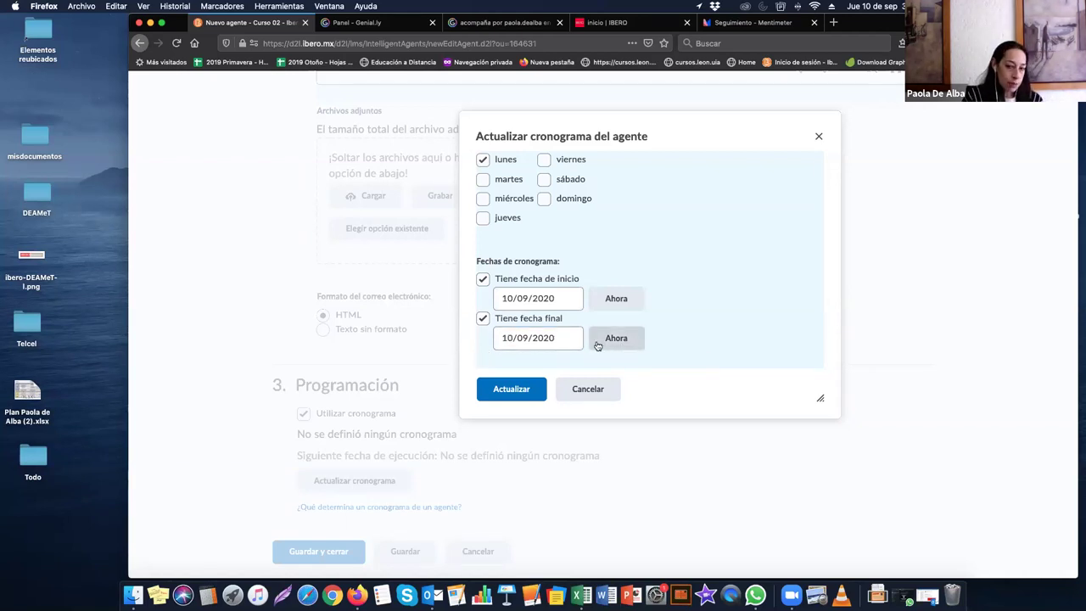
{"action": "left_click", "coordinate": [548, 337]}
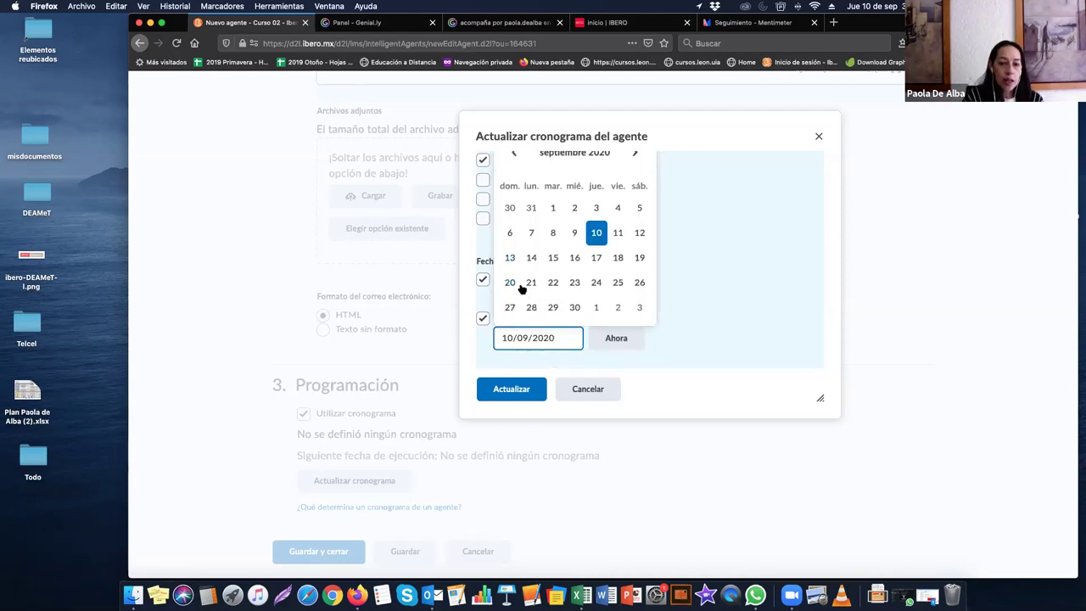
{"action": "left_click", "coordinate": [574, 308]}
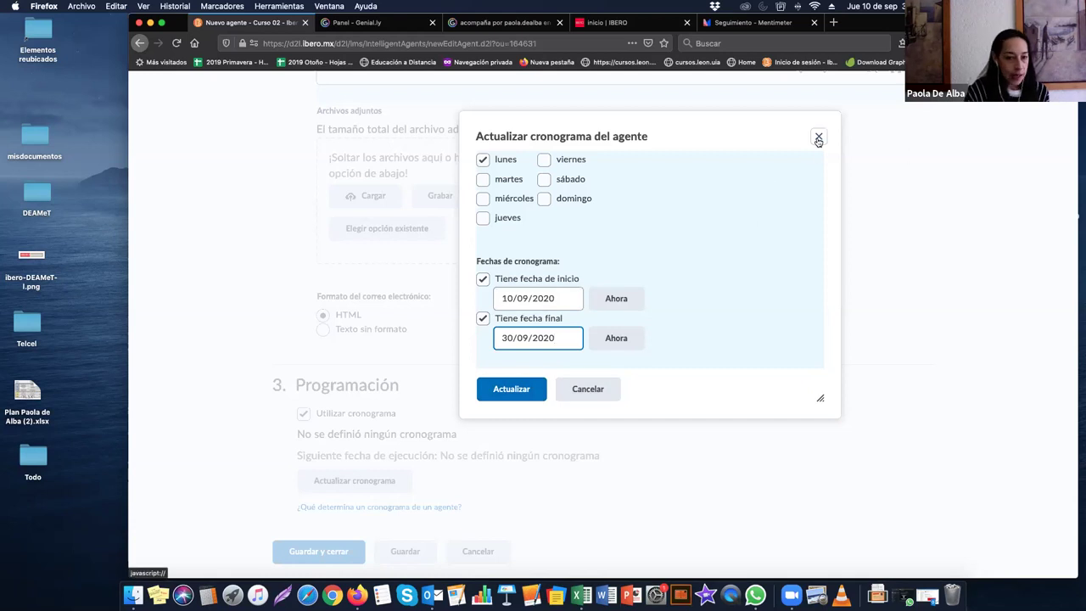
{"action": "left_click", "coordinate": [588, 389]}
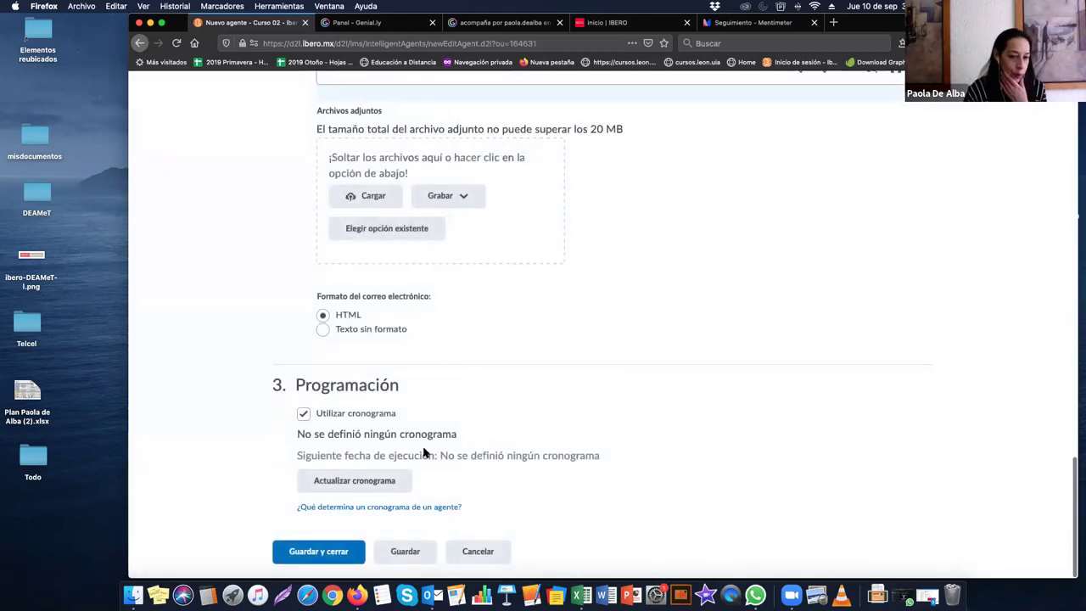
Step: Schedule the agent weekly, every 1 week, with start and end dates, and apply it
{"action": "left_click", "coordinate": [366, 476]}
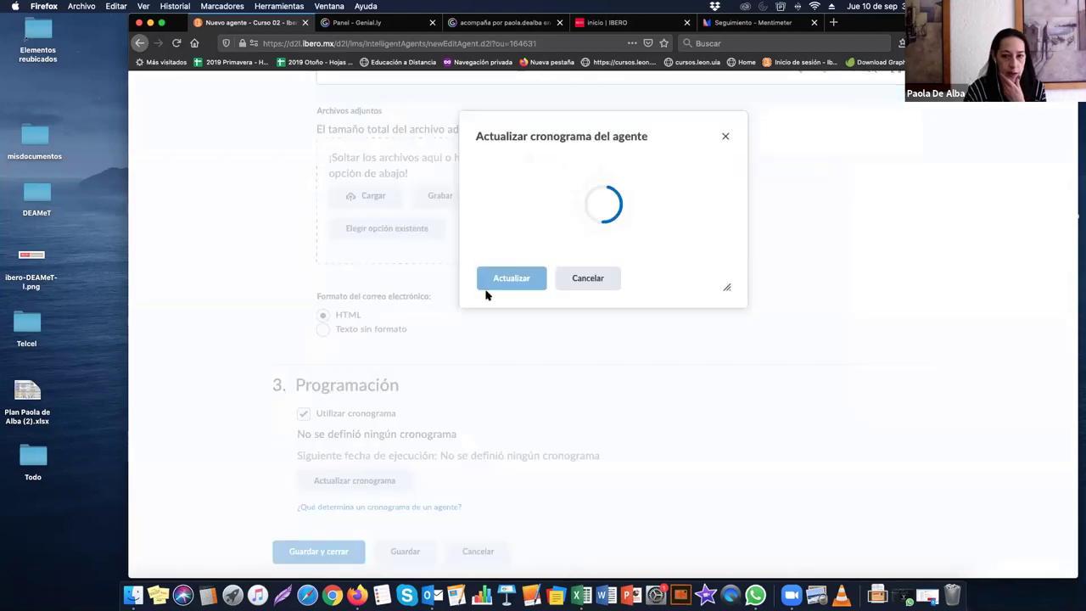
{"action": "left_click", "coordinate": [525, 182]}
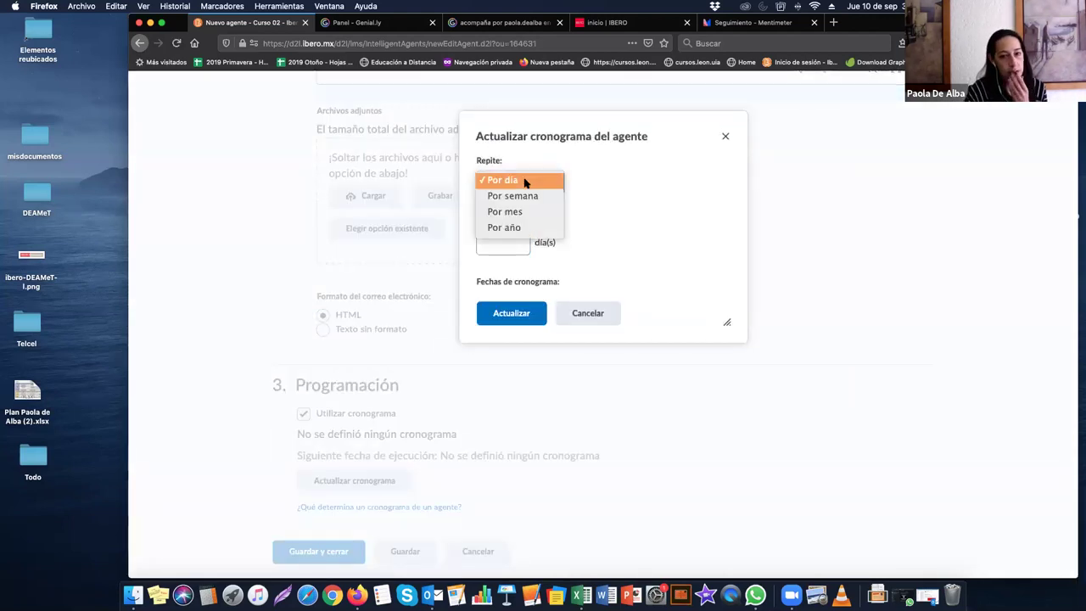
{"action": "left_click", "coordinate": [523, 196]}
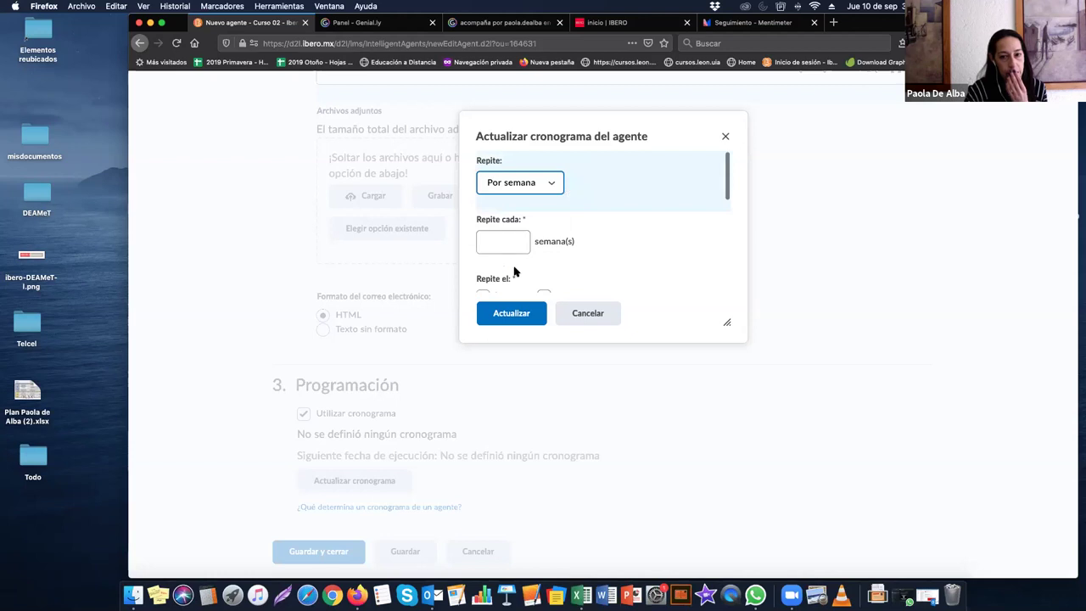
{"action": "left_click", "coordinate": [496, 246]}
{"action": "type", "text": "1"}
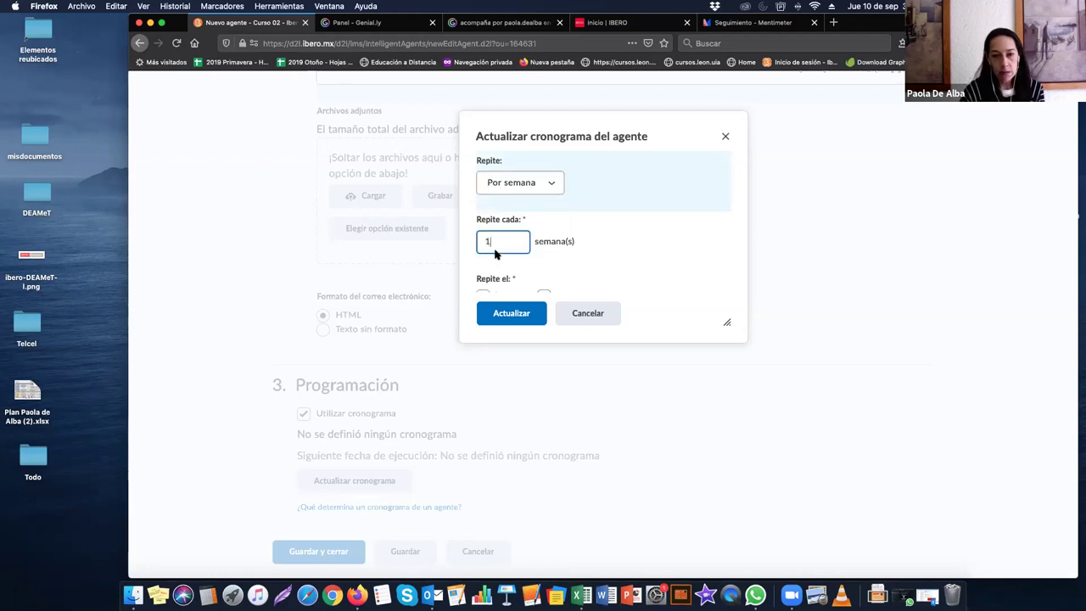
{"action": "scroll", "coordinate": [499, 250], "scroll_direction": "down", "scroll_amount": 3}
{"action": "scroll", "coordinate": [513, 271], "scroll_direction": "down", "scroll_amount": 2}
{"action": "left_click", "coordinate": [483, 203]}
{"action": "left_click", "coordinate": [483, 242]}
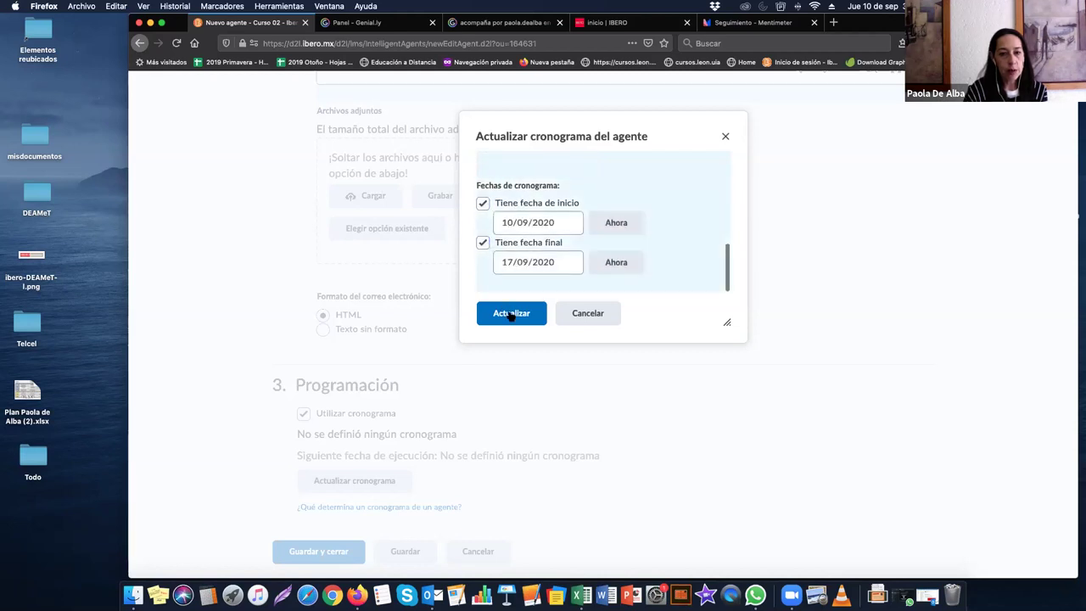
{"action": "left_click", "coordinate": [511, 314]}
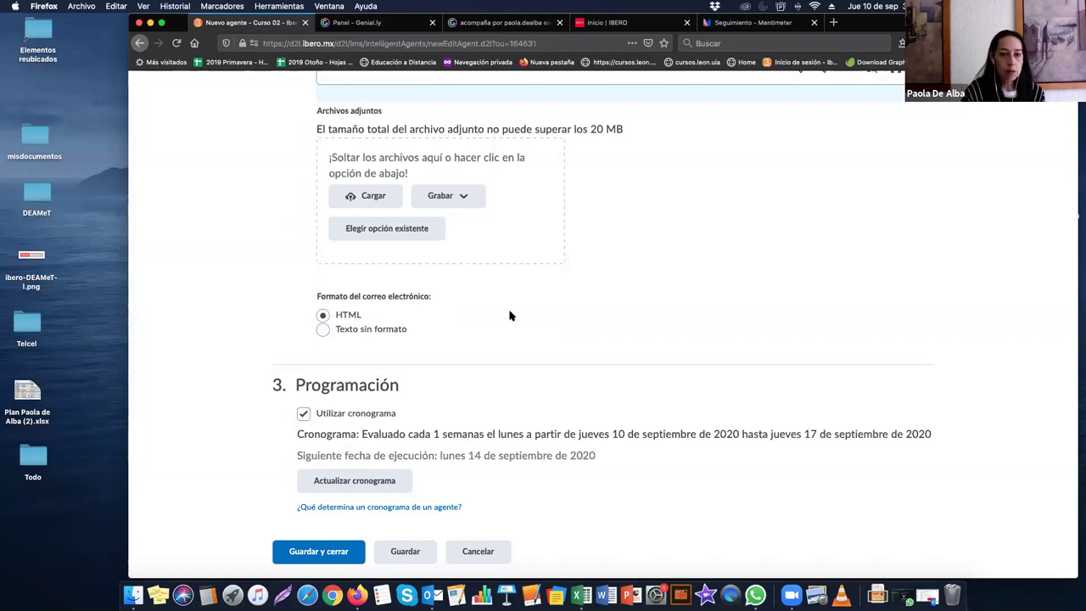
Step: Review the reminder's Para field, its {InitiatingUser} placeholder and the special-addresses help
{"action": "scroll", "coordinate": [509, 315], "scroll_direction": "up", "scroll_amount": 5}
{"action": "scroll", "coordinate": [509, 316], "scroll_direction": "up", "scroll_amount": 2}
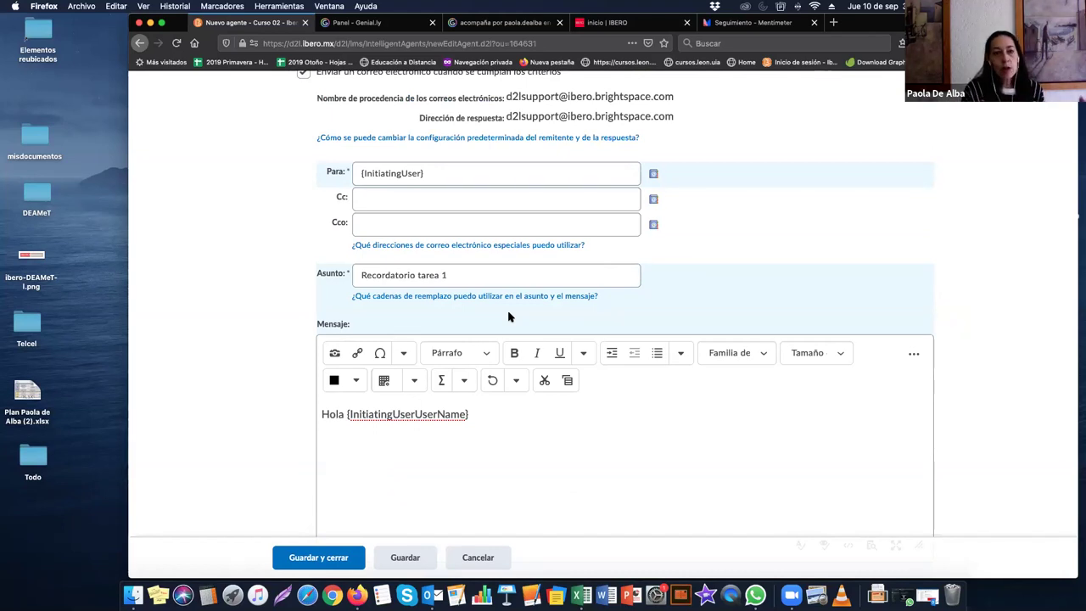
{"action": "scroll", "coordinate": [434, 173], "scroll_direction": "up", "scroll_amount": 1}
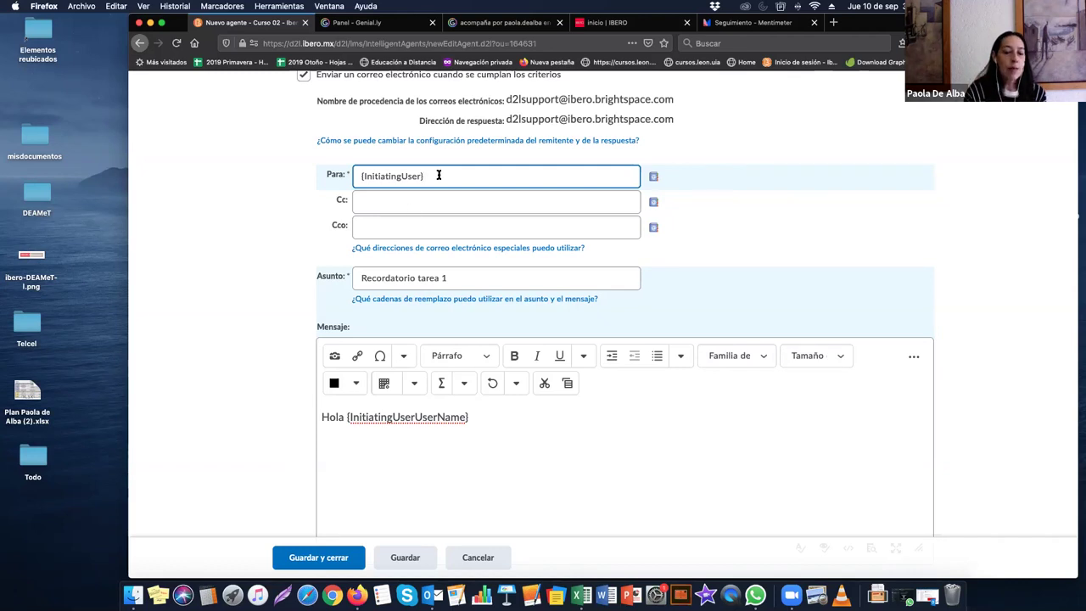
{"action": "left_click", "coordinate": [404, 248]}
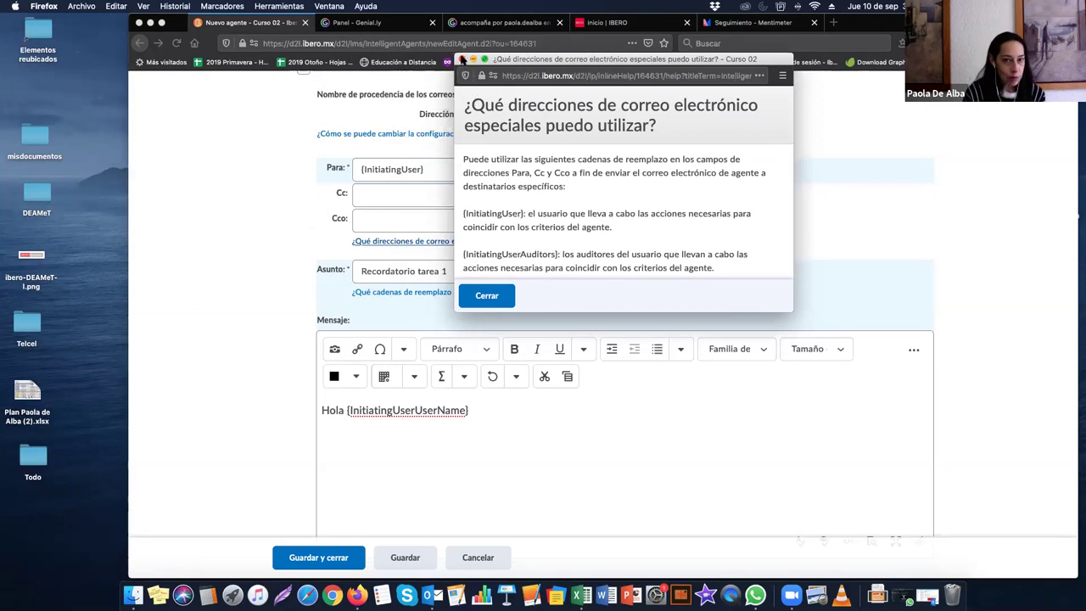
{"action": "left_click", "coordinate": [463, 60]}
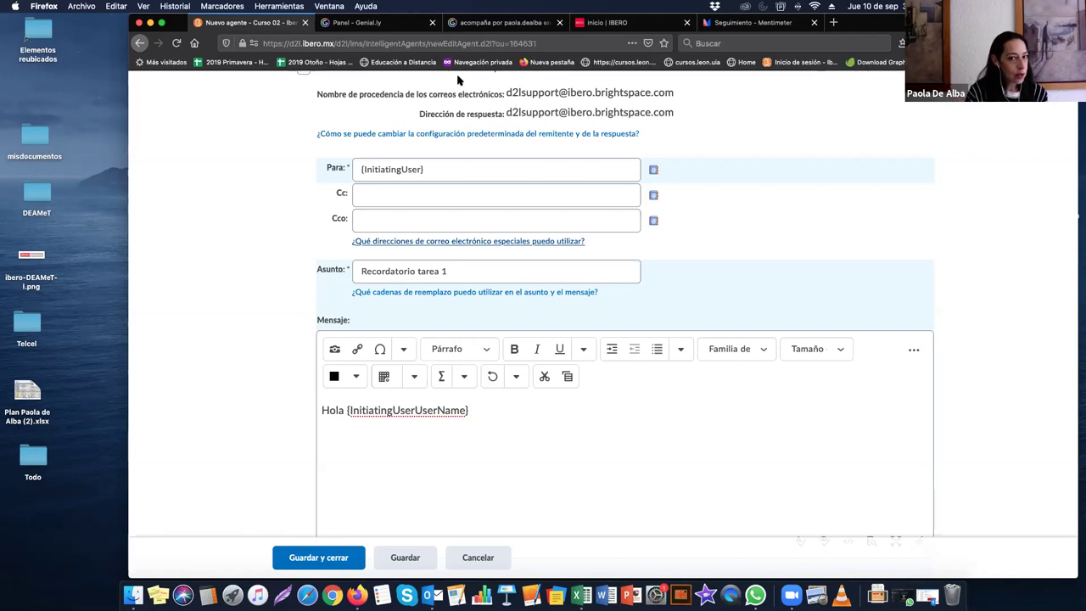
{"action": "left_click", "coordinate": [447, 167]}
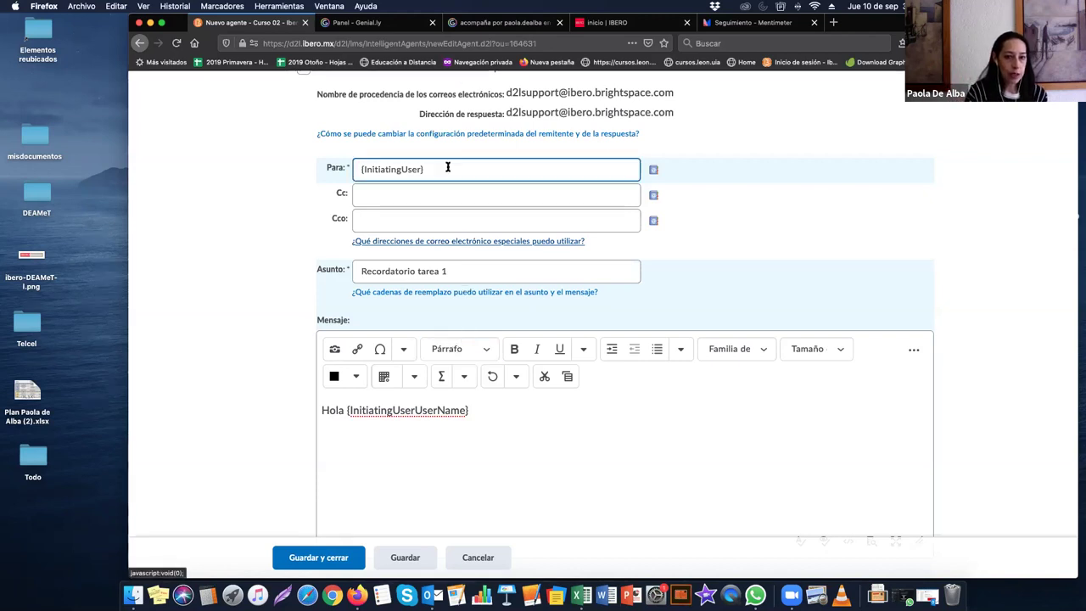
{"action": "left_click_drag", "start_coordinate": [359, 169], "coordinate": [359, 315]}
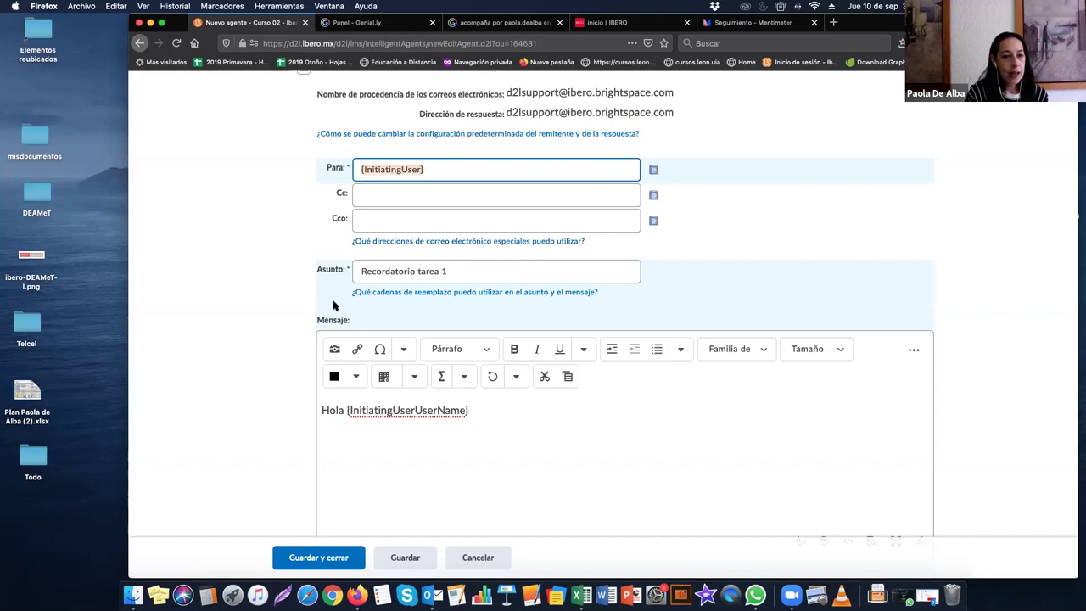
{"action": "scroll", "coordinate": [322, 504], "scroll_direction": "down", "scroll_amount": 10}
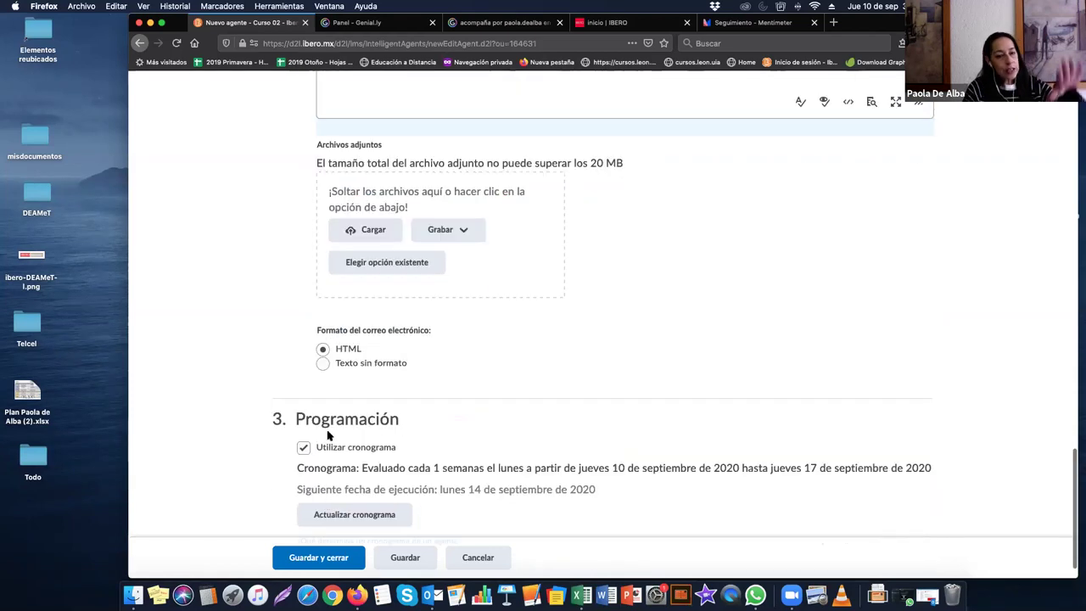
{"action": "scroll", "coordinate": [327, 435], "scroll_direction": "up", "scroll_amount": 8}
{"action": "scroll", "coordinate": [327, 436], "scroll_direction": "up", "scroll_amount": 3}
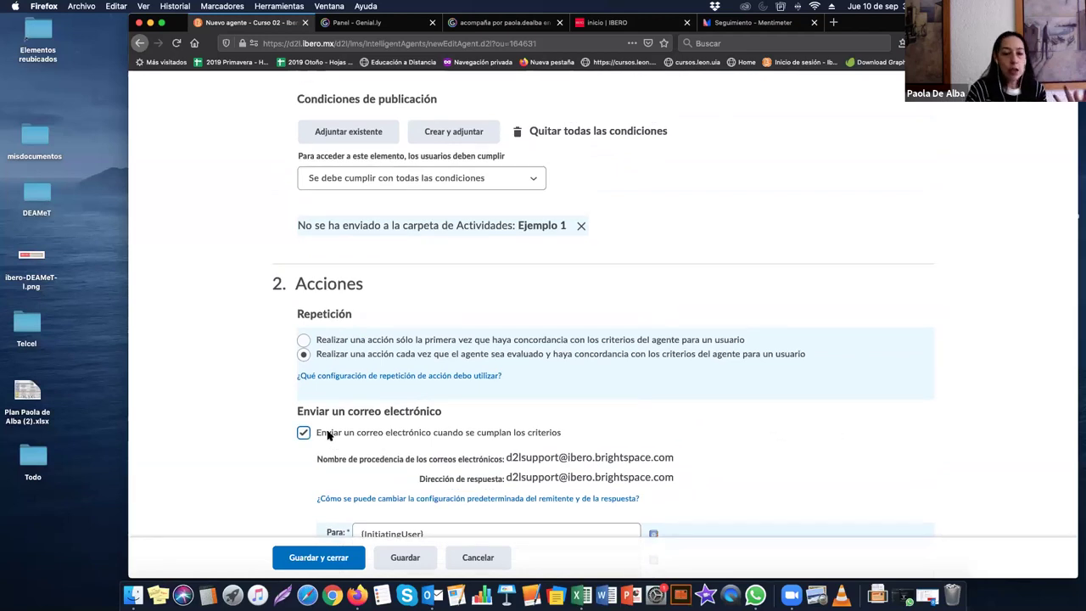
{"action": "scroll", "coordinate": [327, 435], "scroll_direction": "up", "scroll_amount": 3}
{"action": "scroll", "coordinate": [327, 435], "scroll_direction": "down", "scroll_amount": 12}
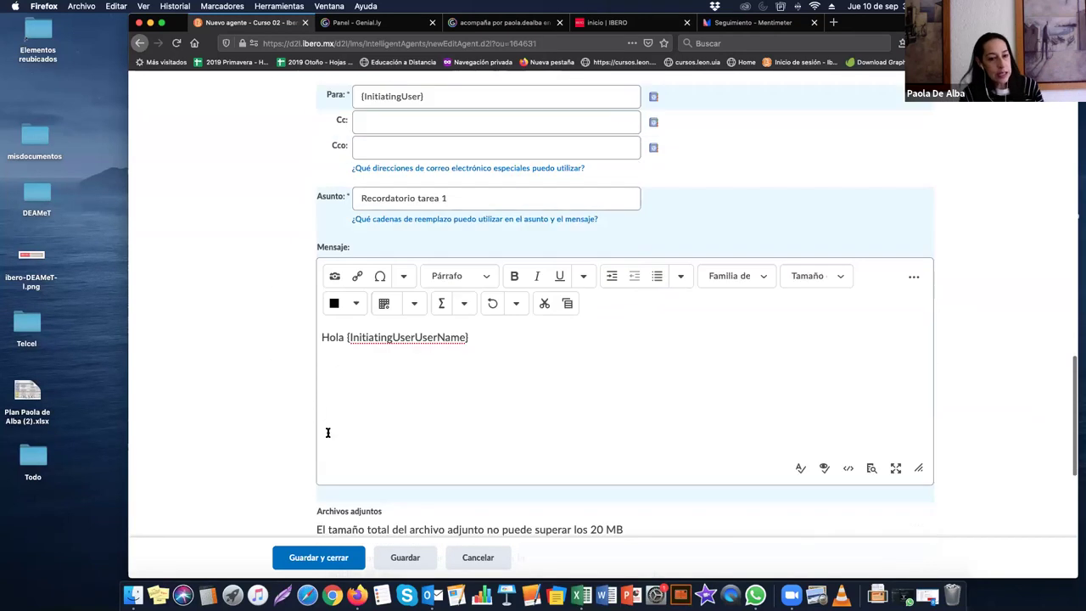
{"action": "scroll", "coordinate": [327, 433], "scroll_direction": "down", "scroll_amount": 5}
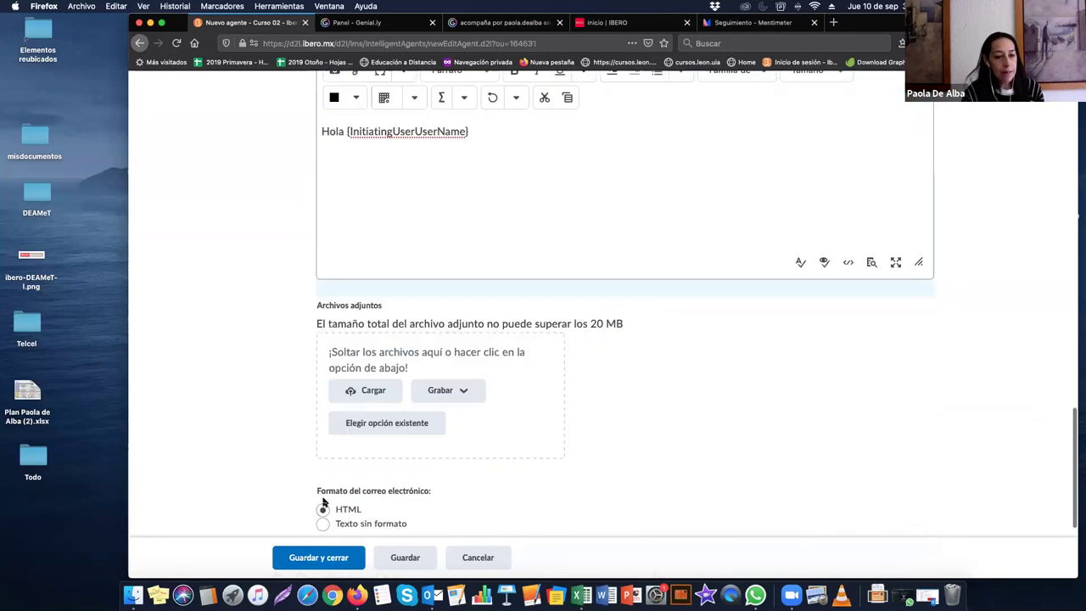
Step: Save and close the agent, then open the action menu for 'No entregado la tarea'
{"action": "left_click", "coordinate": [316, 563]}
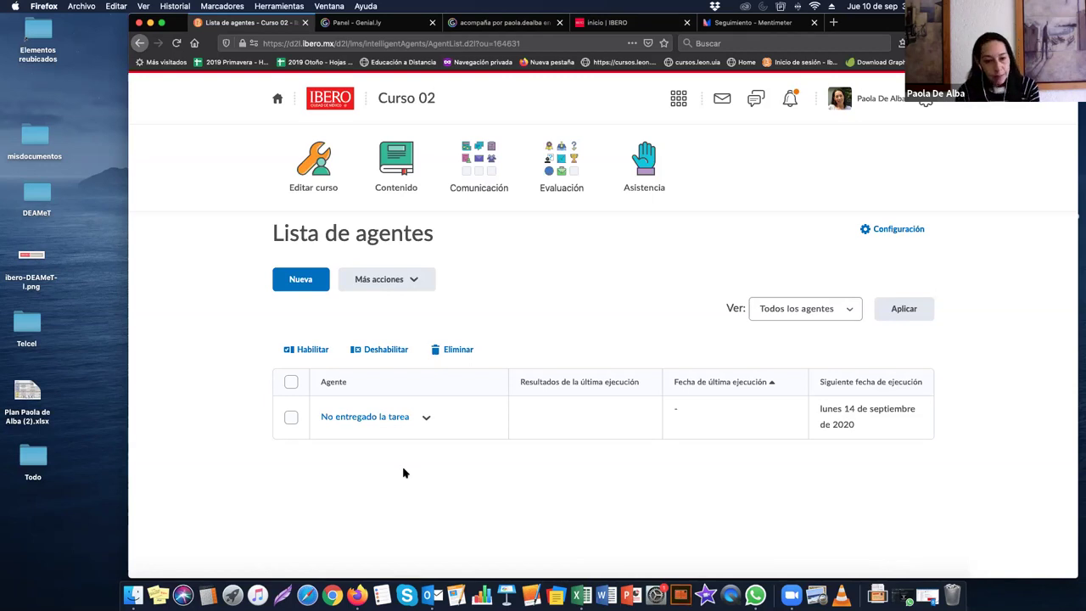
{"action": "left_click", "coordinate": [428, 419]}
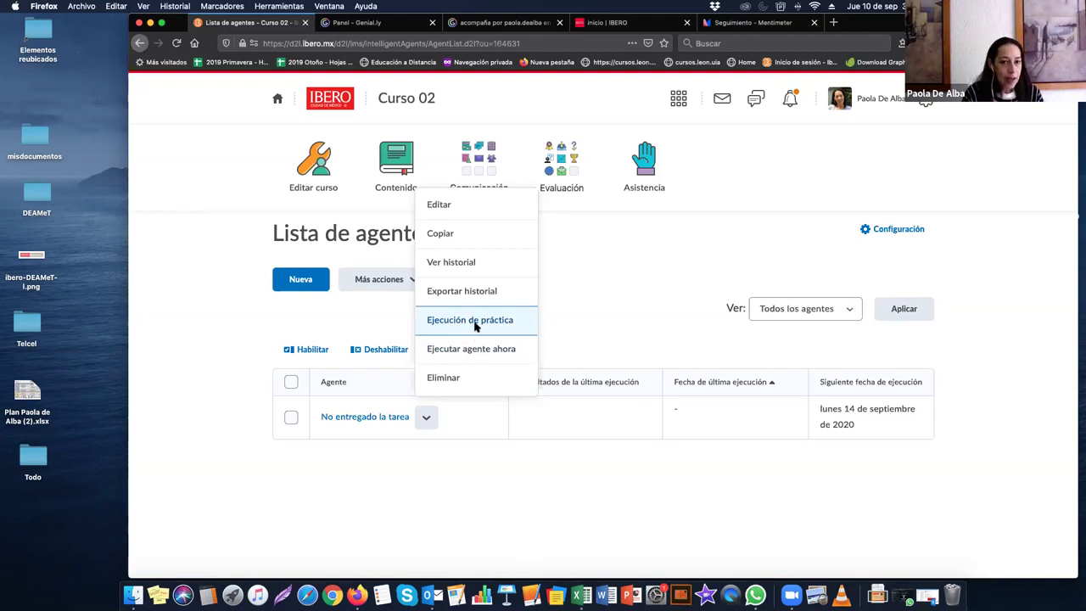
Step: Practice-run 'No entregado la tarea', dismiss the confirmation, and reopen its actions
{"action": "left_click", "coordinate": [475, 324]}
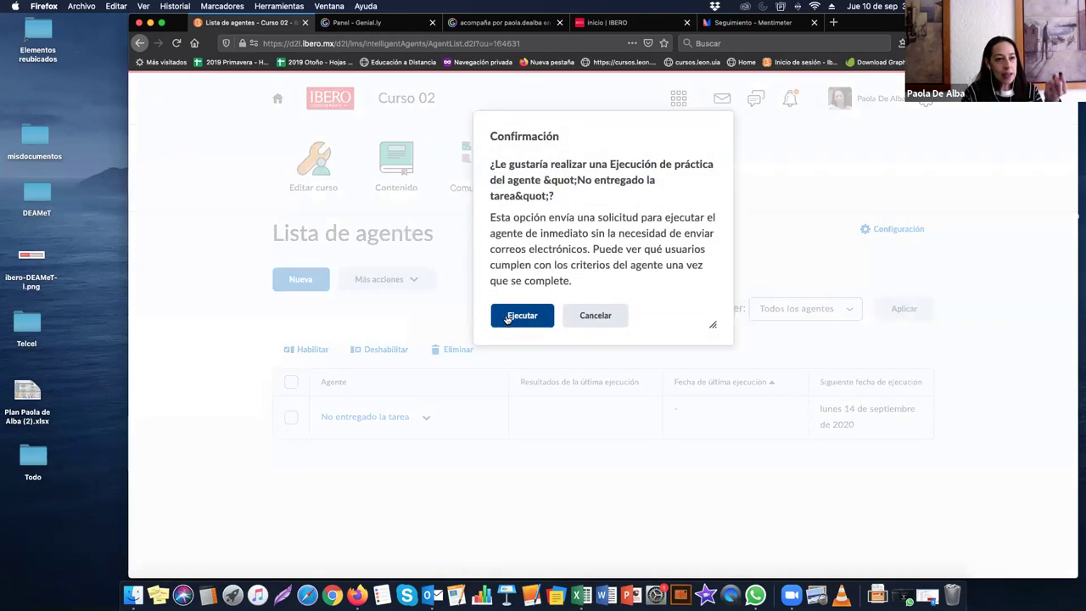
{"action": "left_click", "coordinate": [507, 318]}
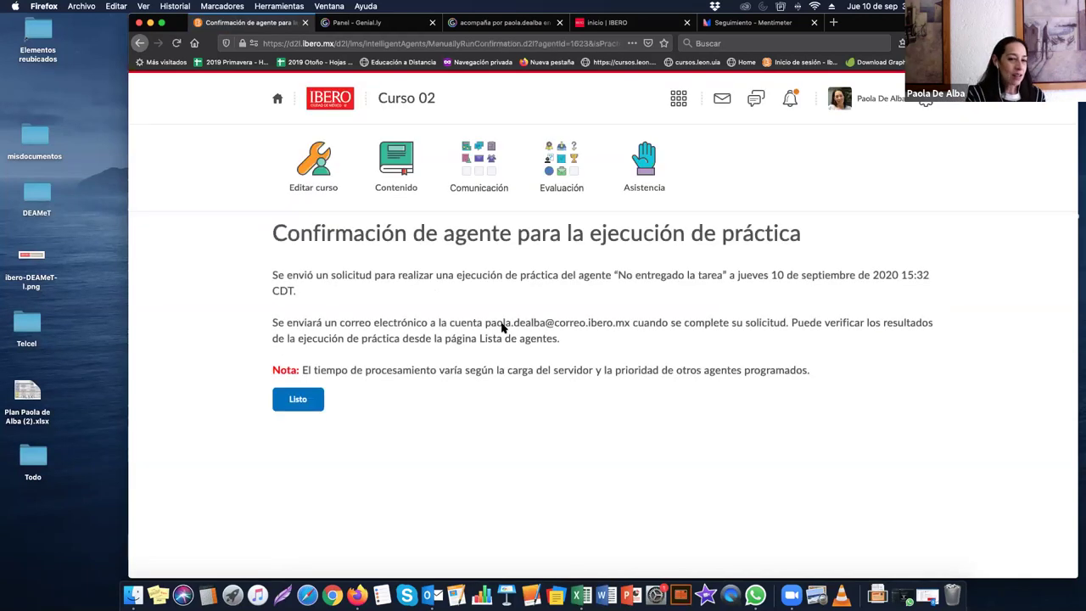
{"action": "left_click", "coordinate": [313, 400]}
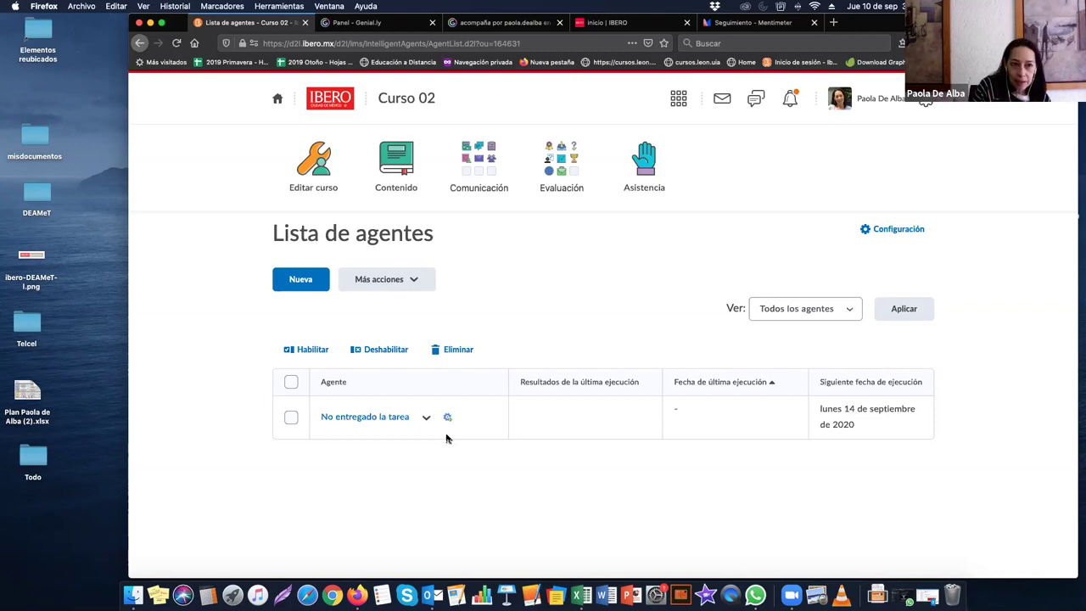
{"action": "left_click", "coordinate": [426, 418]}
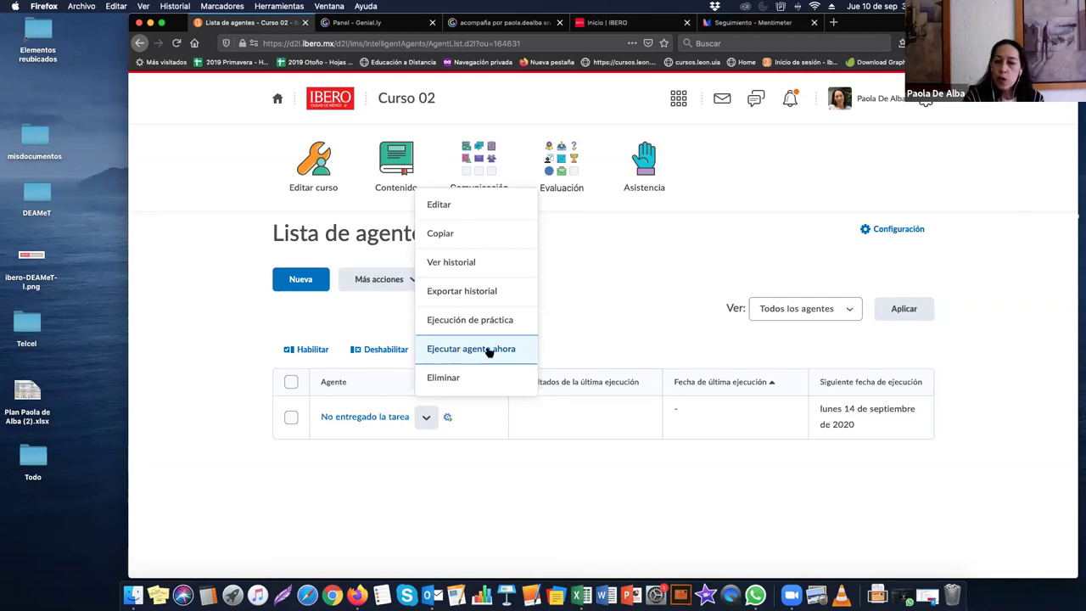
Step: Disable the 'No entregado la tarea' agent using its row checkbox and Deshabilitar
{"action": "left_click", "coordinate": [567, 329]}
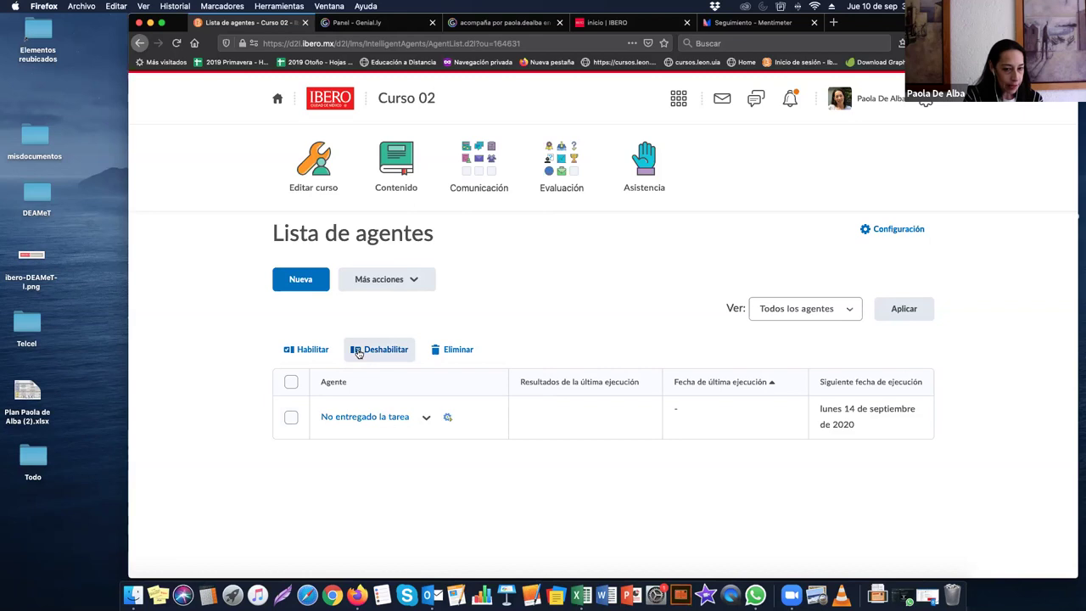
{"action": "left_click", "coordinate": [291, 417]}
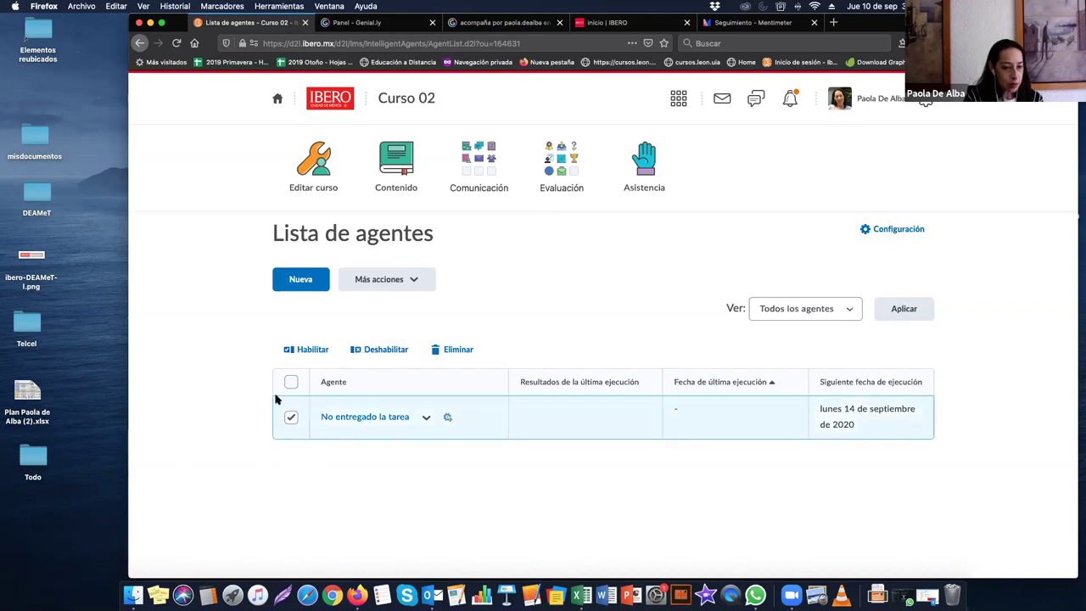
{"action": "left_click", "coordinate": [382, 350]}
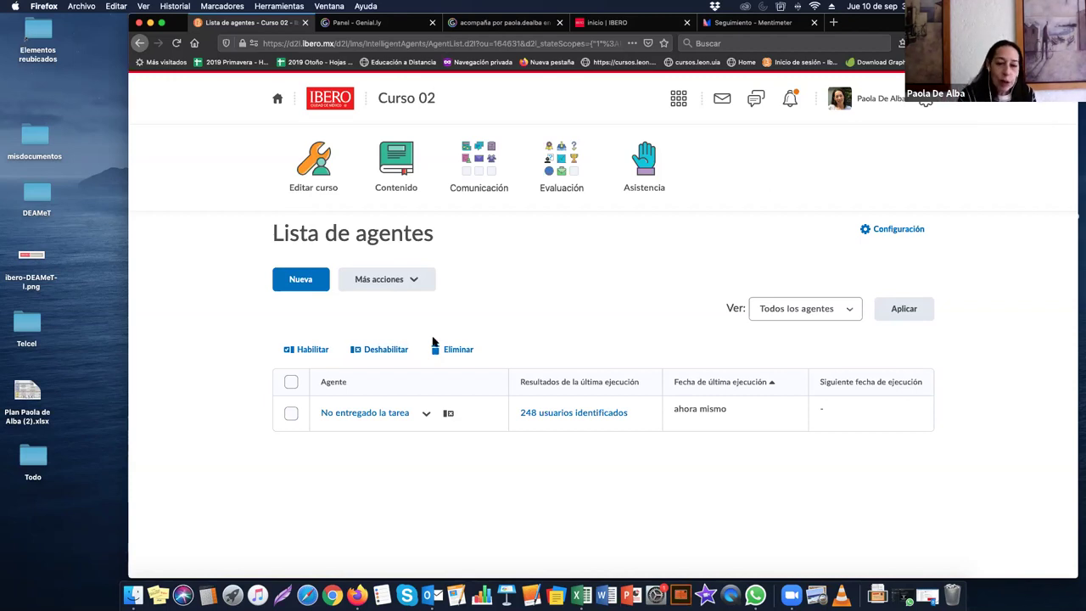
Step: Select all agents with the header checkbox and point at Eliminar
{"action": "left_click", "coordinate": [288, 383]}
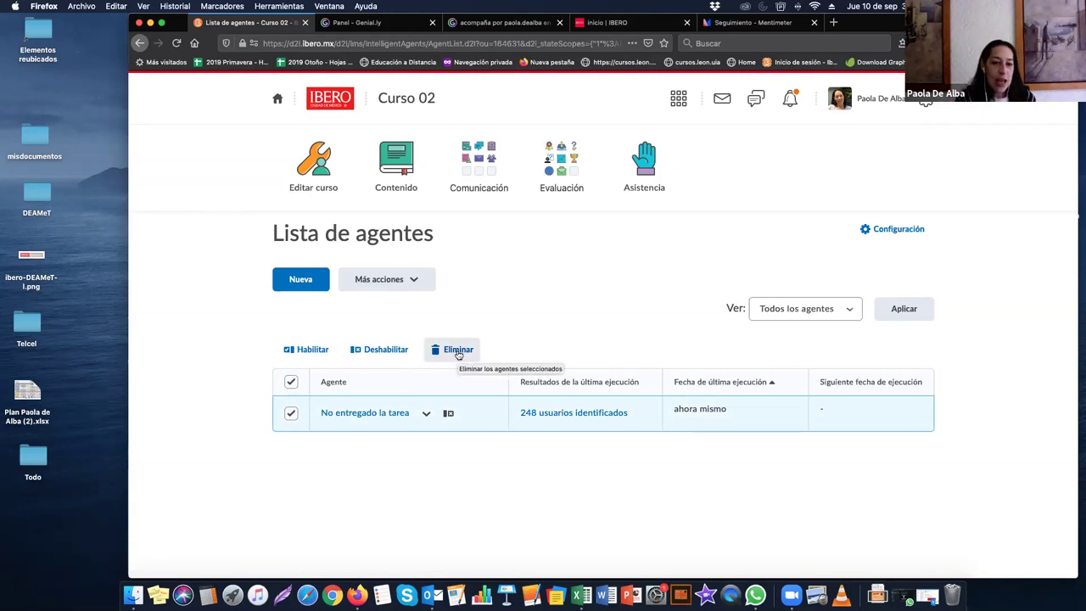
{"action": "left_click", "coordinate": [458, 351]}
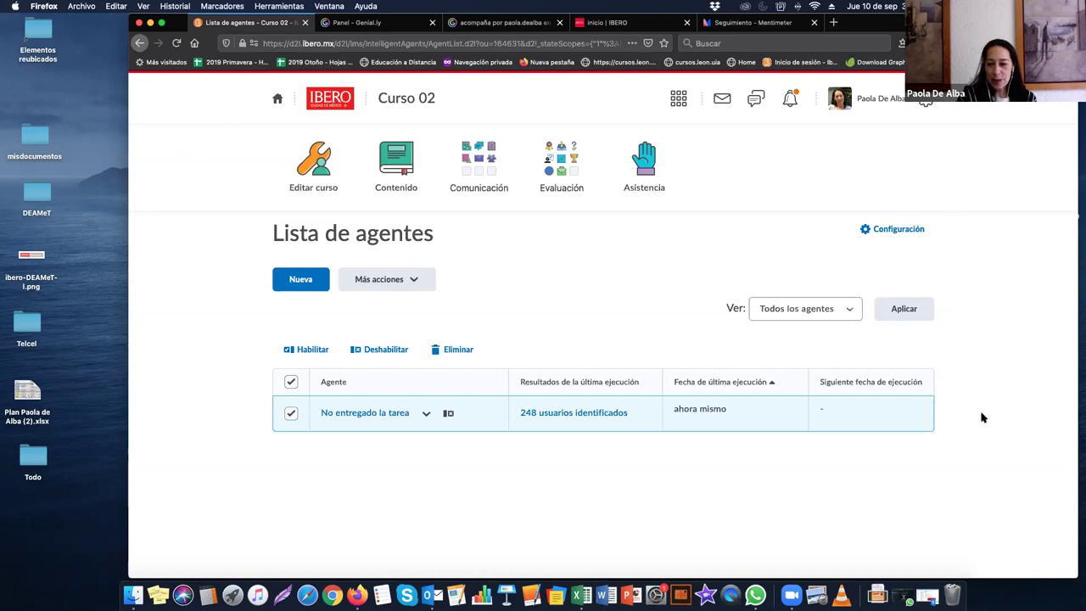
{"action": "left_click", "coordinate": [475, 354]}
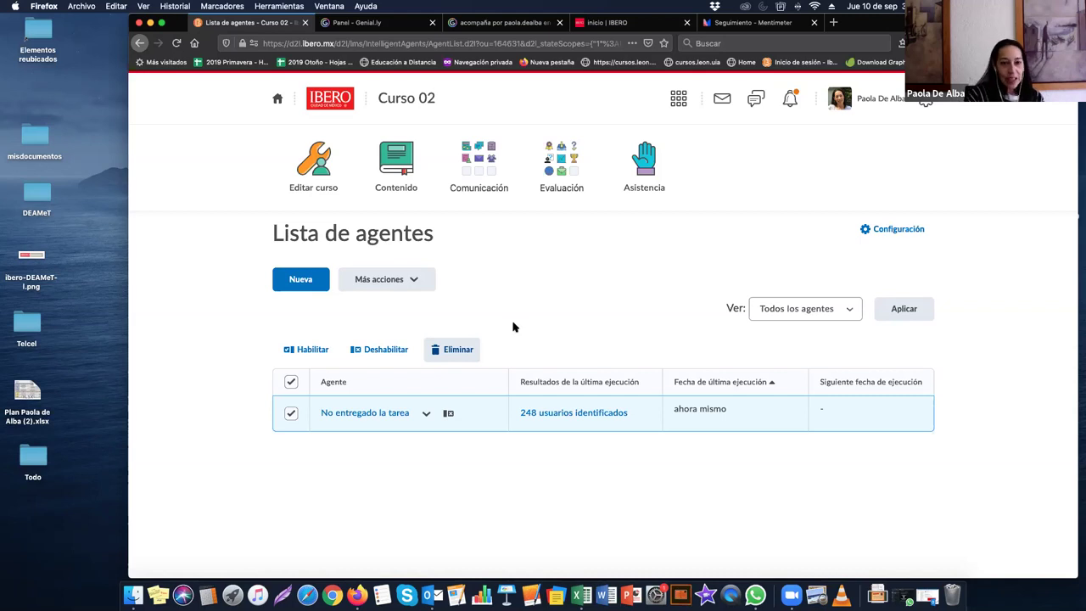
{"action": "left_click", "coordinate": [425, 413]}
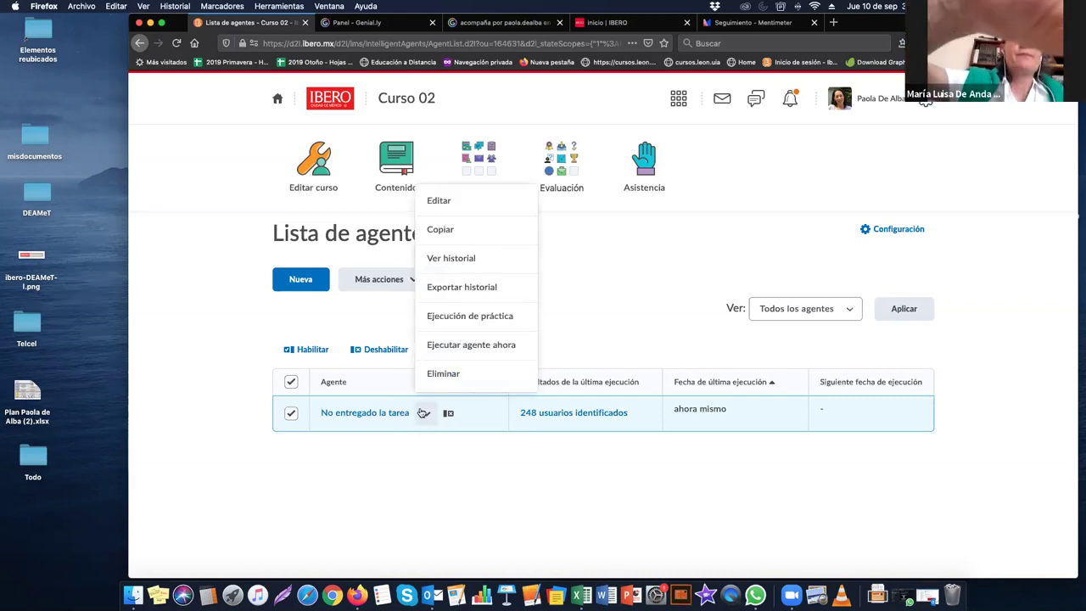
{"action": "left_click", "coordinate": [458, 204]}
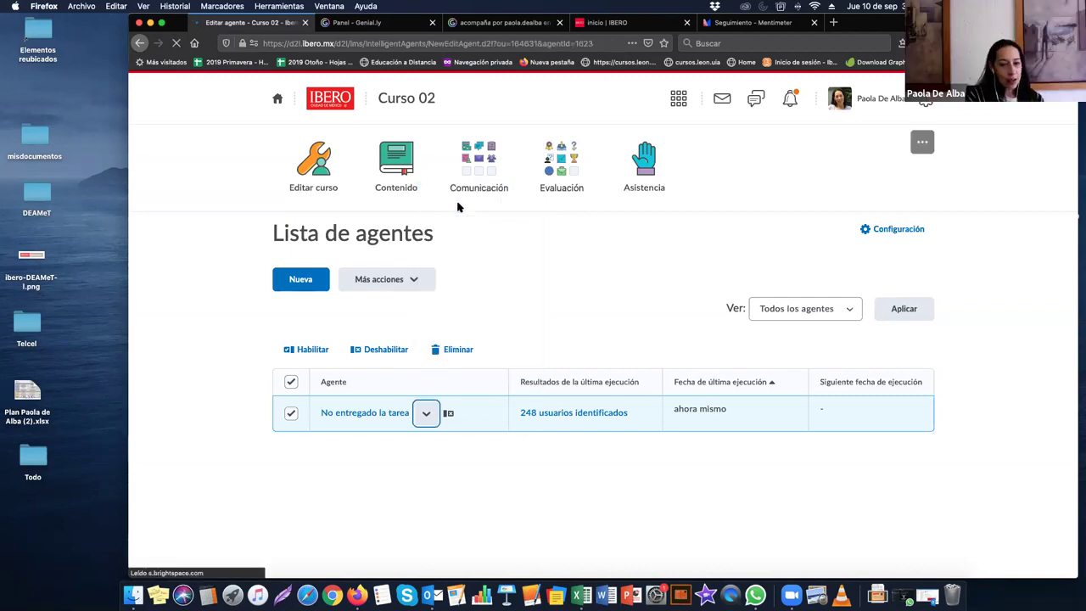
{"action": "scroll", "coordinate": [382, 331], "scroll_direction": "down", "scroll_amount": 5}
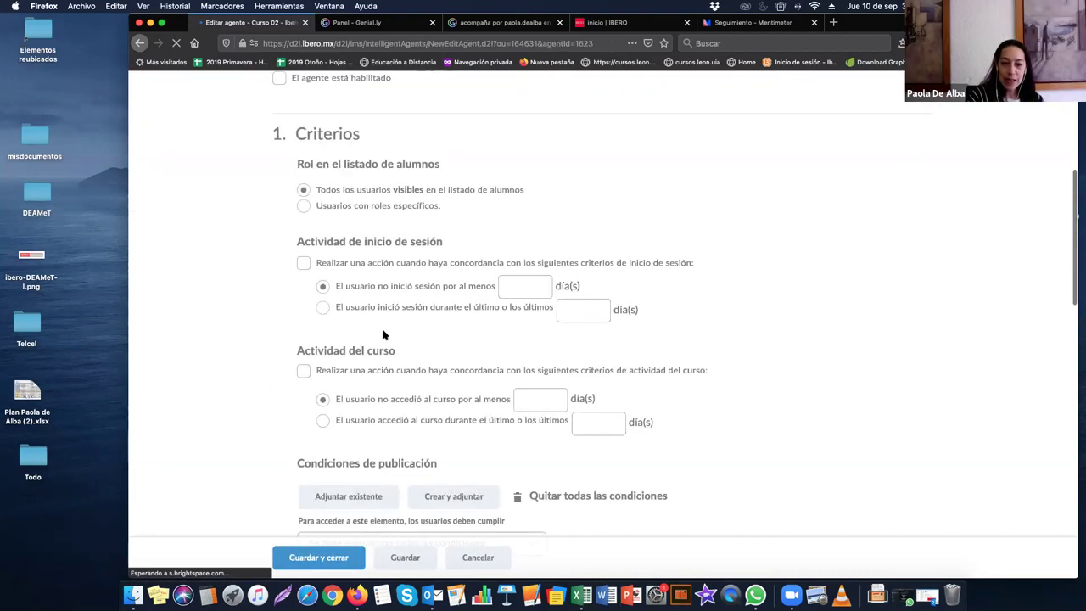
{"action": "scroll", "coordinate": [382, 335], "scroll_direction": "down", "scroll_amount": 10}
{"action": "left_click", "coordinate": [376, 157]}
{"action": "left_click", "coordinate": [393, 125]}
{"action": "left_click", "coordinate": [391, 156]}
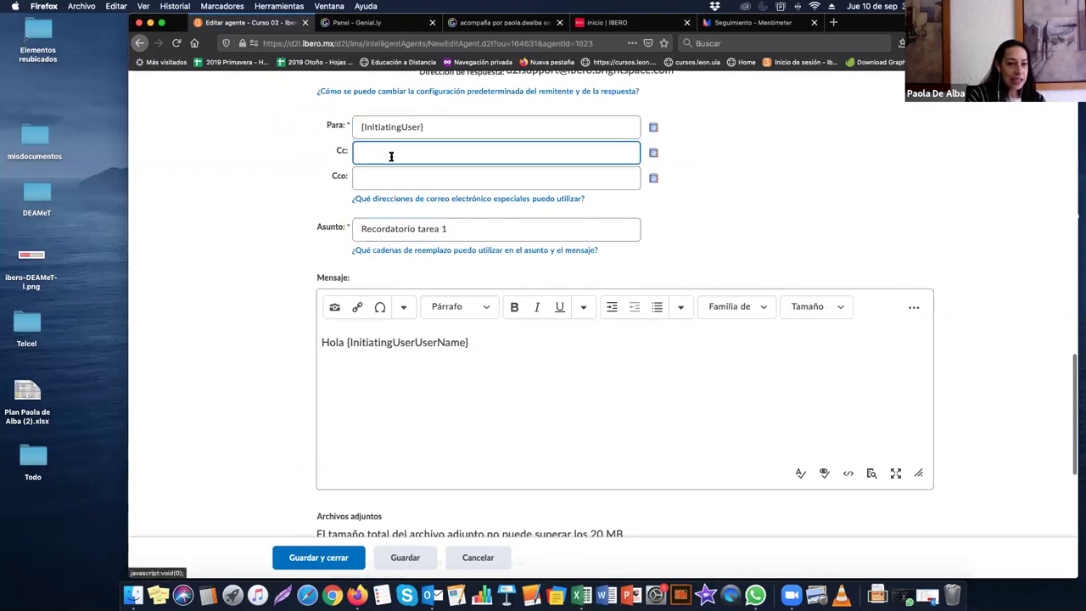
{"action": "left_click", "coordinate": [399, 127]}
{"action": "left_click", "coordinate": [431, 139]}
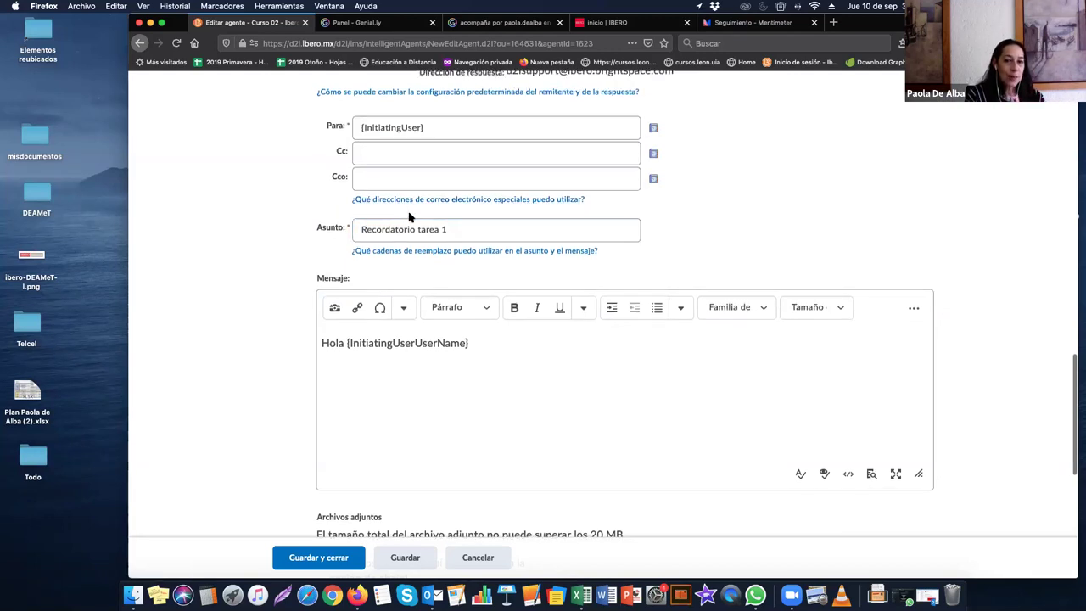
{"action": "left_click_drag", "start_coordinate": [436, 128], "coordinate": [357, 128]}
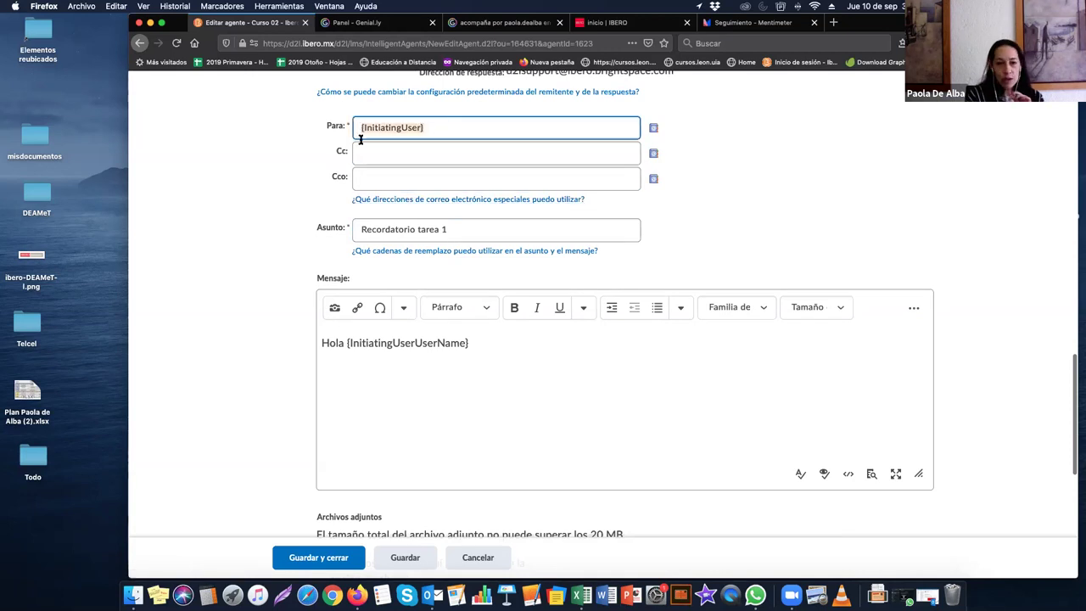
{"action": "scroll", "coordinate": [498, 565], "scroll_direction": "up", "scroll_amount": 1}
{"action": "left_click", "coordinate": [498, 565]}
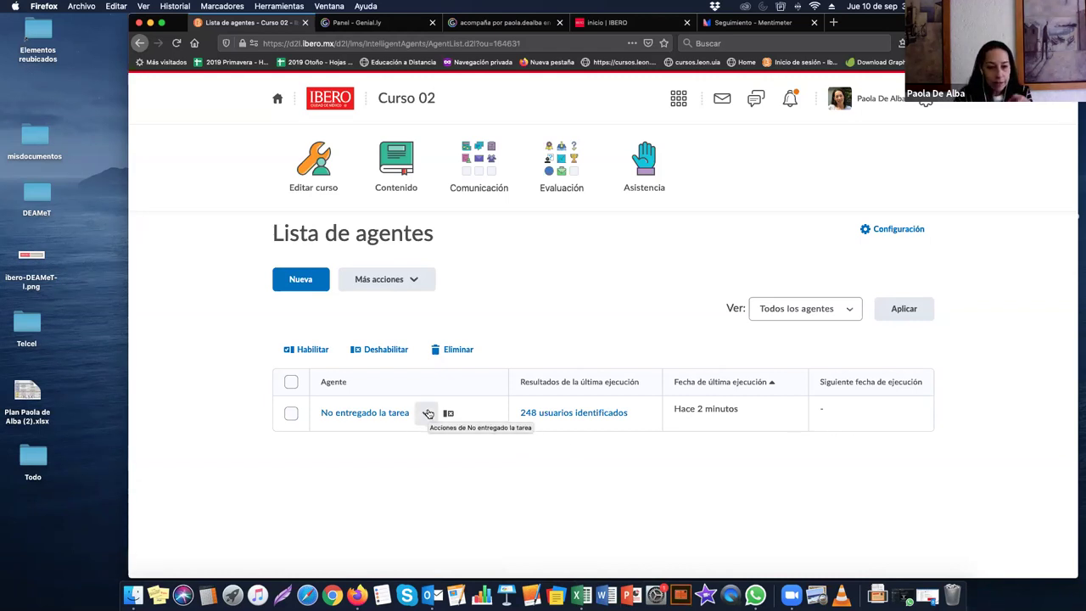
{"action": "left_click", "coordinate": [427, 413]}
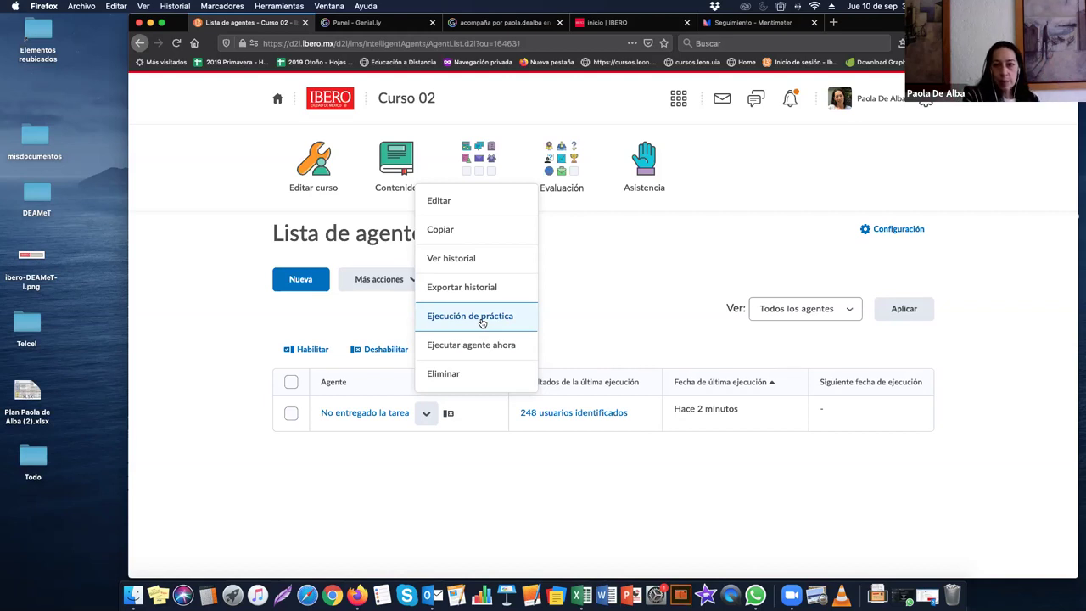
{"action": "left_click", "coordinate": [469, 459]}
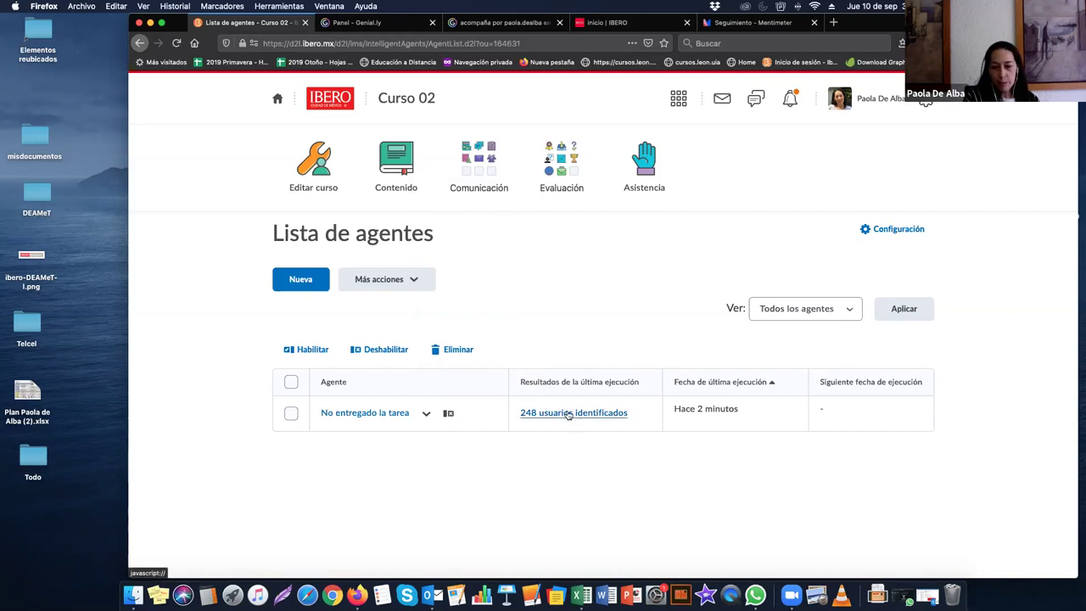
{"action": "left_click", "coordinate": [568, 413]}
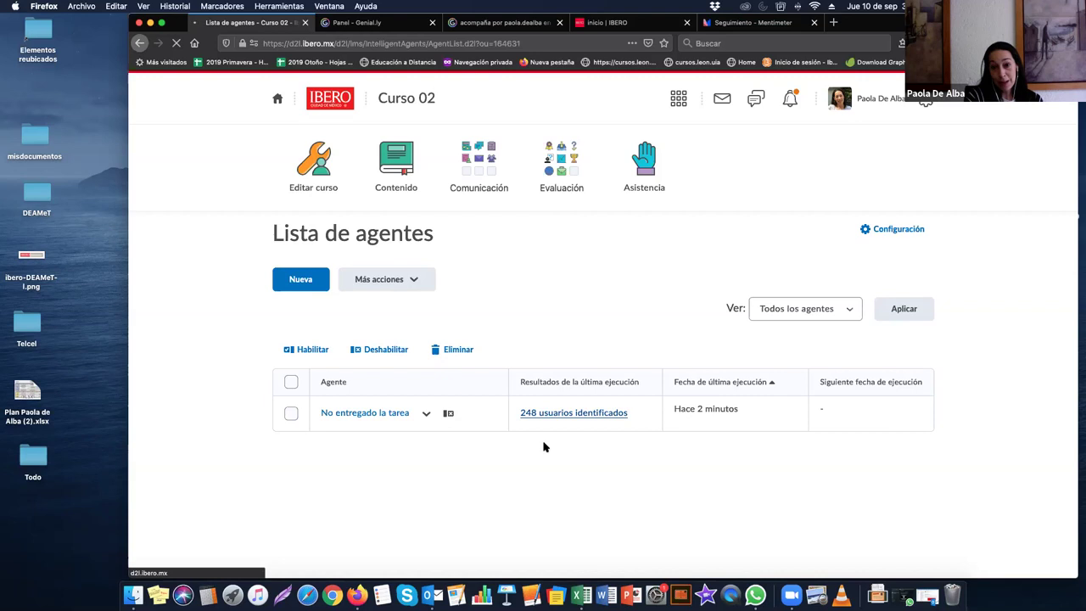
{"action": "scroll", "coordinate": [463, 439], "scroll_direction": "down", "scroll_amount": 5}
{"action": "scroll", "coordinate": [463, 439], "scroll_direction": "down", "scroll_amount": 5}
{"action": "scroll", "coordinate": [464, 438], "scroll_direction": "up", "scroll_amount": 10}
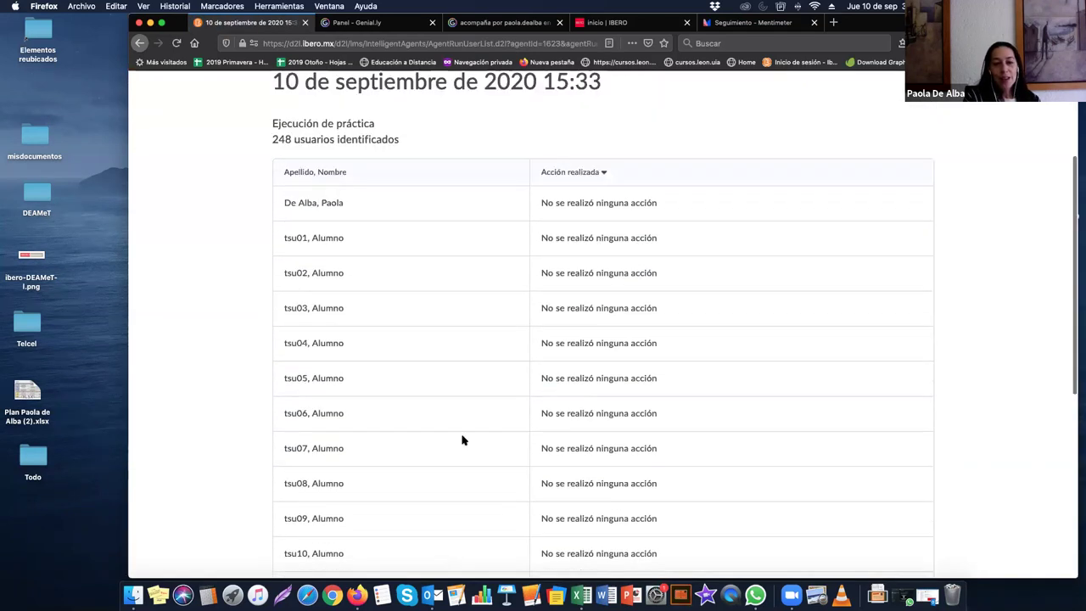
{"action": "scroll", "coordinate": [576, 424], "scroll_direction": "down", "scroll_amount": 10}
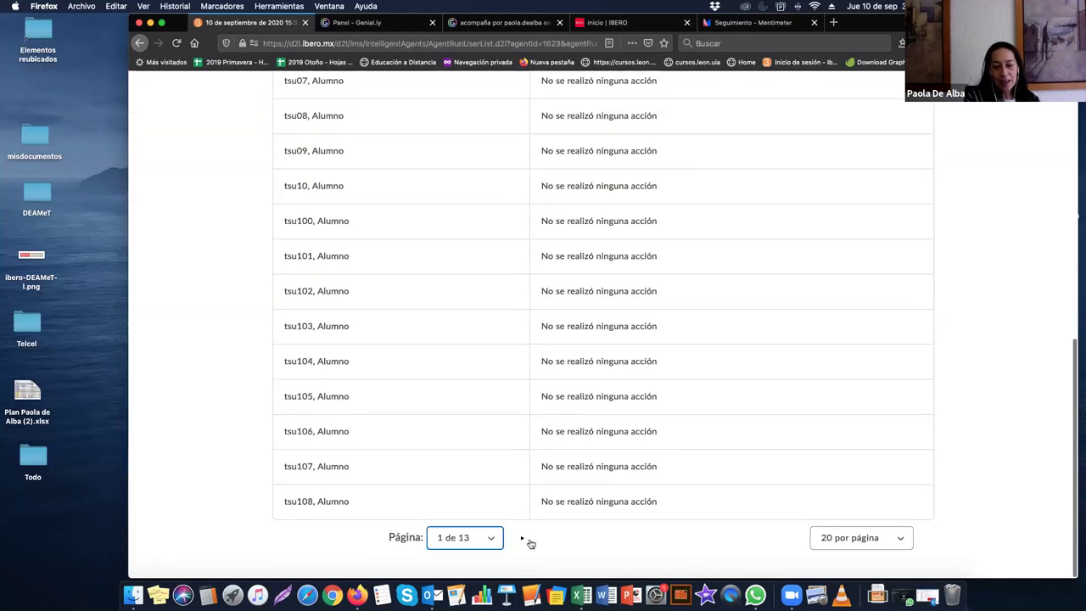
{"action": "scroll", "coordinate": [405, 151], "scroll_direction": "up", "scroll_amount": 10}
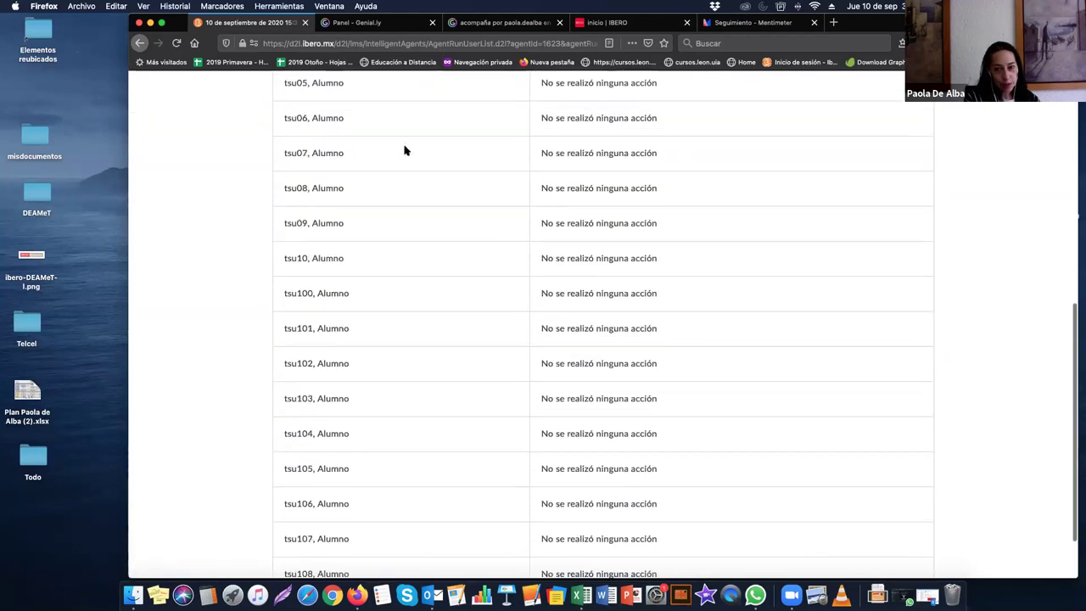
{"action": "scroll", "coordinate": [362, 255], "scroll_direction": "down", "scroll_amount": 4}
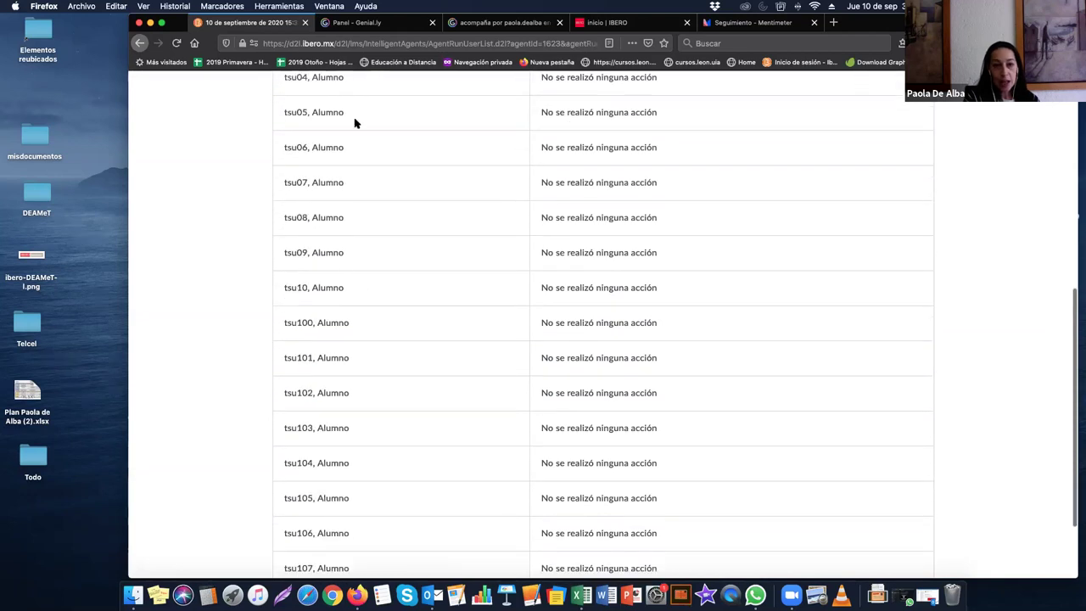
{"action": "scroll", "coordinate": [392, 509], "scroll_direction": "down", "scroll_amount": 2}
{"action": "scroll", "coordinate": [394, 506], "scroll_direction": "up", "scroll_amount": 8}
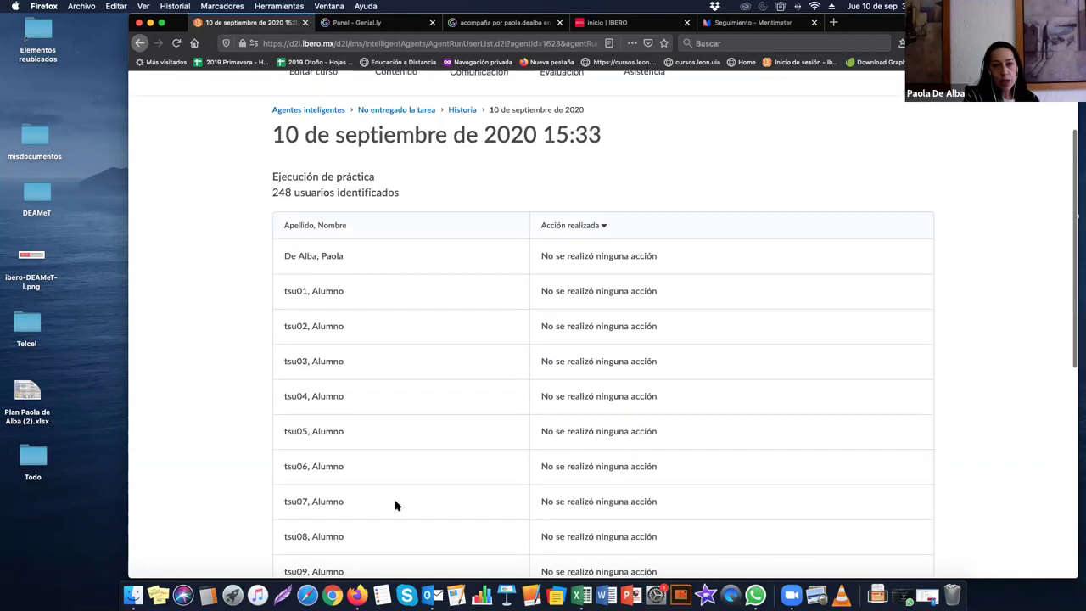
{"action": "left_click", "coordinate": [385, 227]}
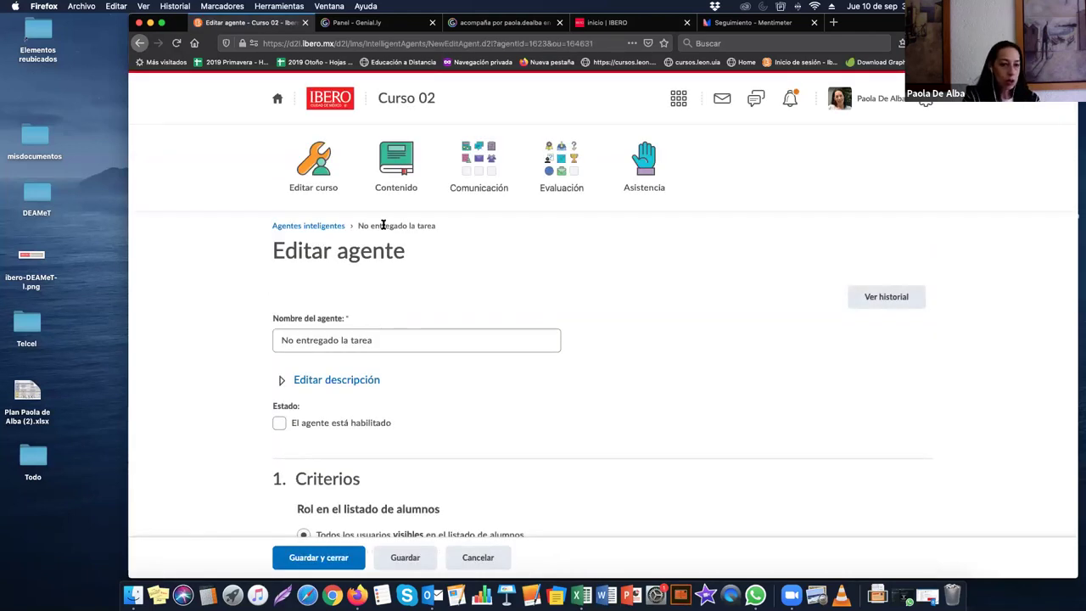
{"action": "left_click", "coordinate": [477, 556]}
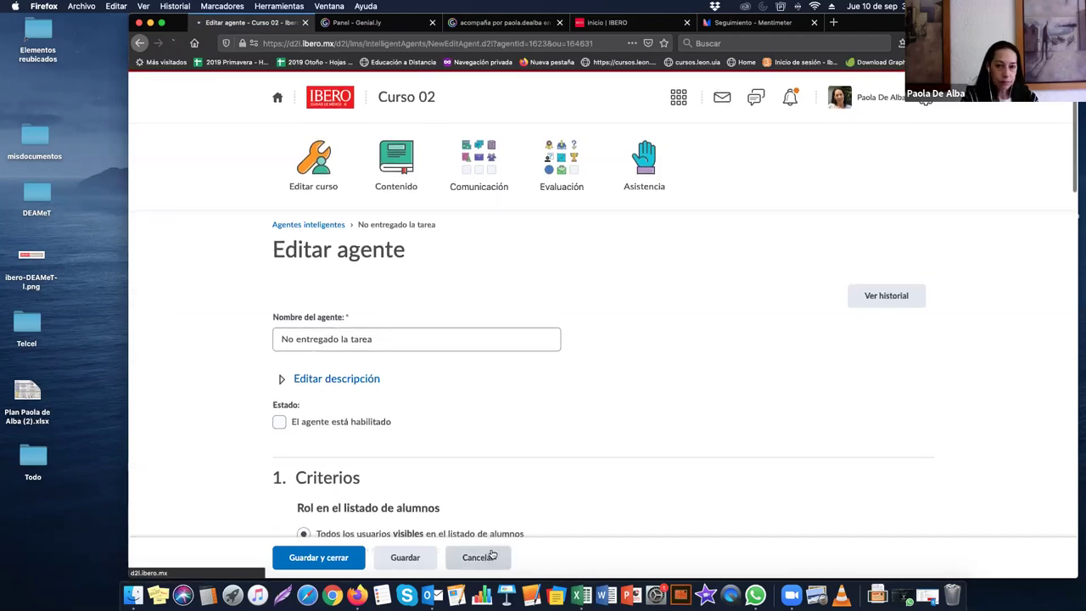
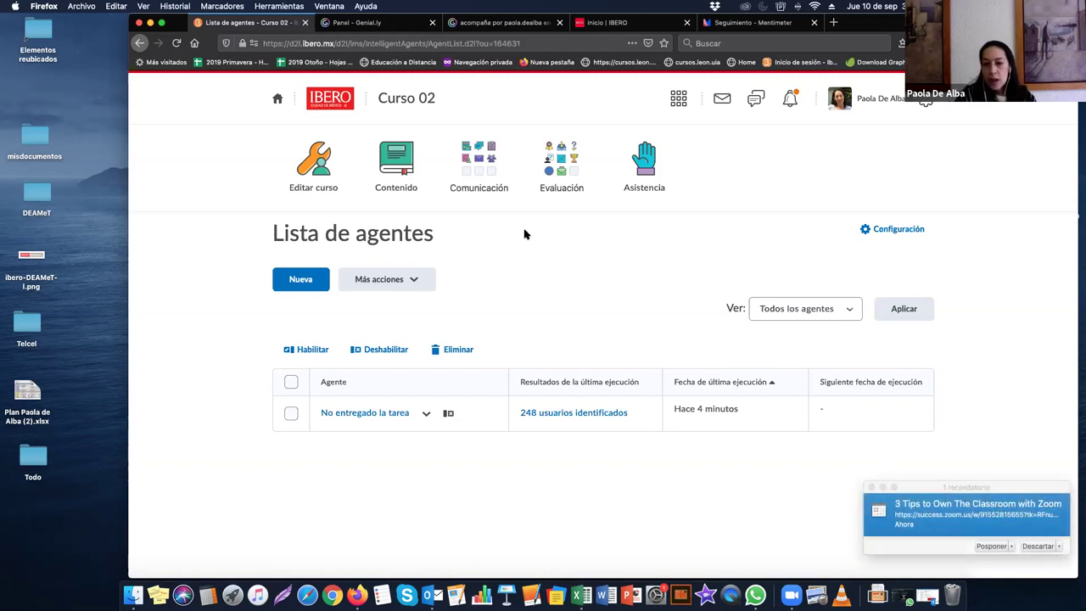
Step: Open Progreso de la clase from the Evaluación menu and scan the student list
{"action": "left_click", "coordinate": [550, 166]}
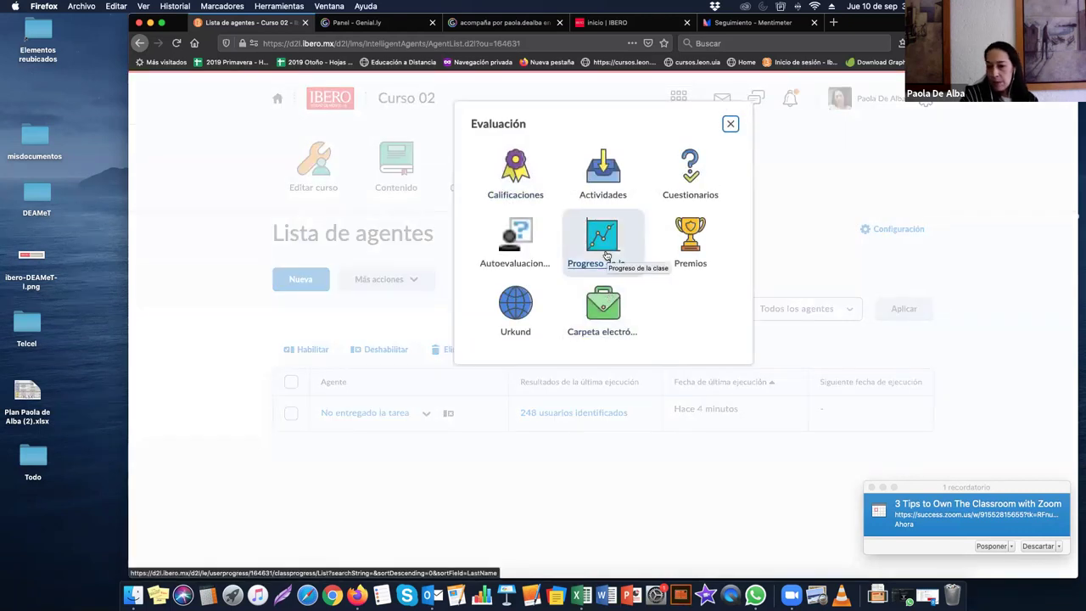
{"action": "left_click", "coordinate": [609, 243]}
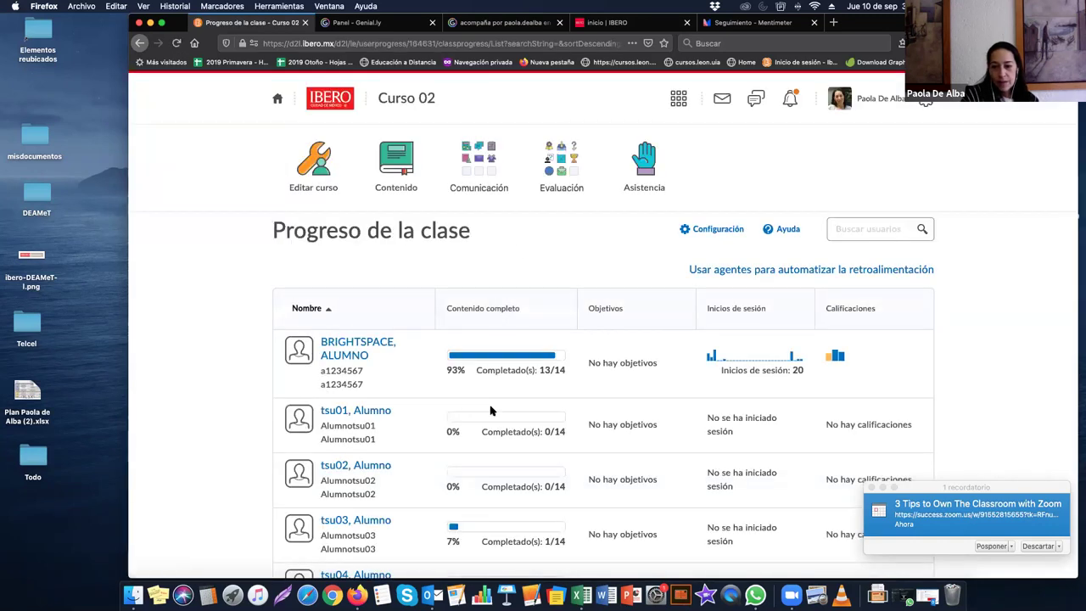
{"action": "scroll", "coordinate": [468, 412], "scroll_direction": "down", "scroll_amount": 3}
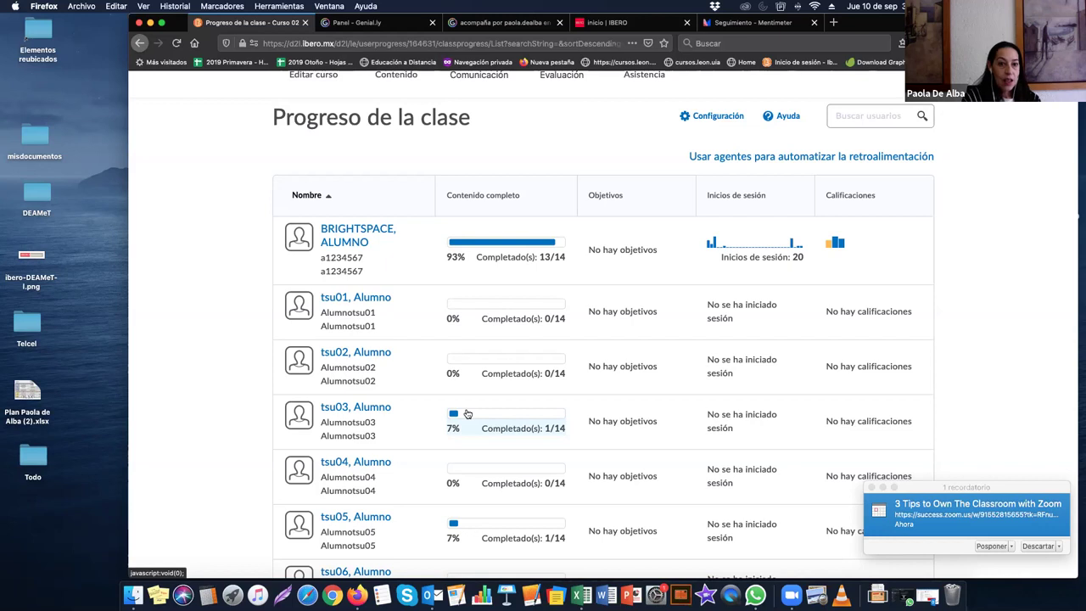
{"action": "scroll", "coordinate": [466, 413], "scroll_direction": "up", "scroll_amount": 3}
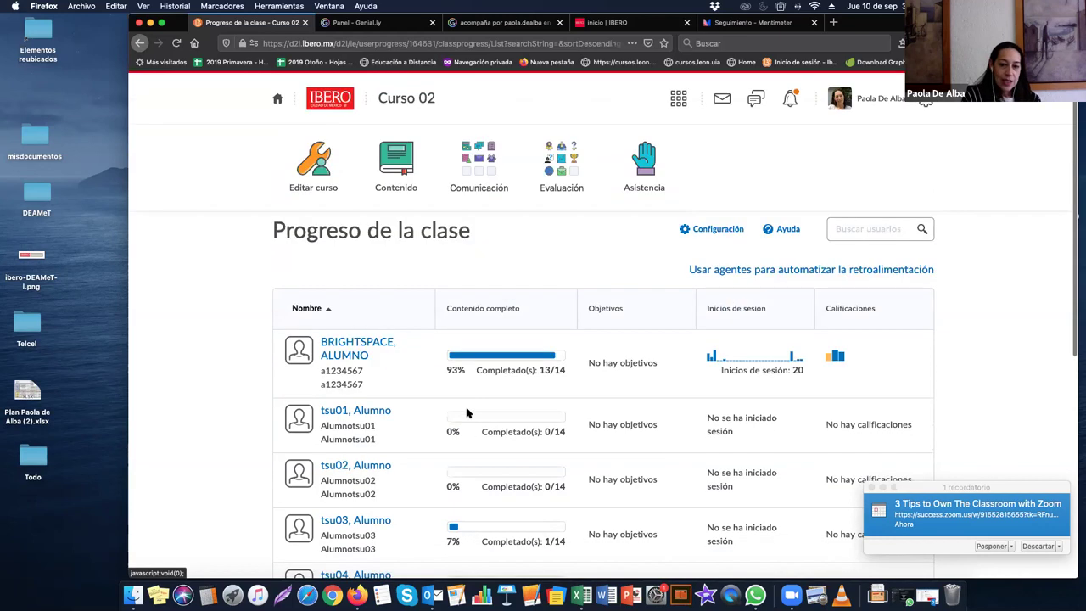
Step: Reopen Progreso de la clase and dismiss all pending Outlook meeting reminders
{"action": "left_click", "coordinate": [552, 161]}
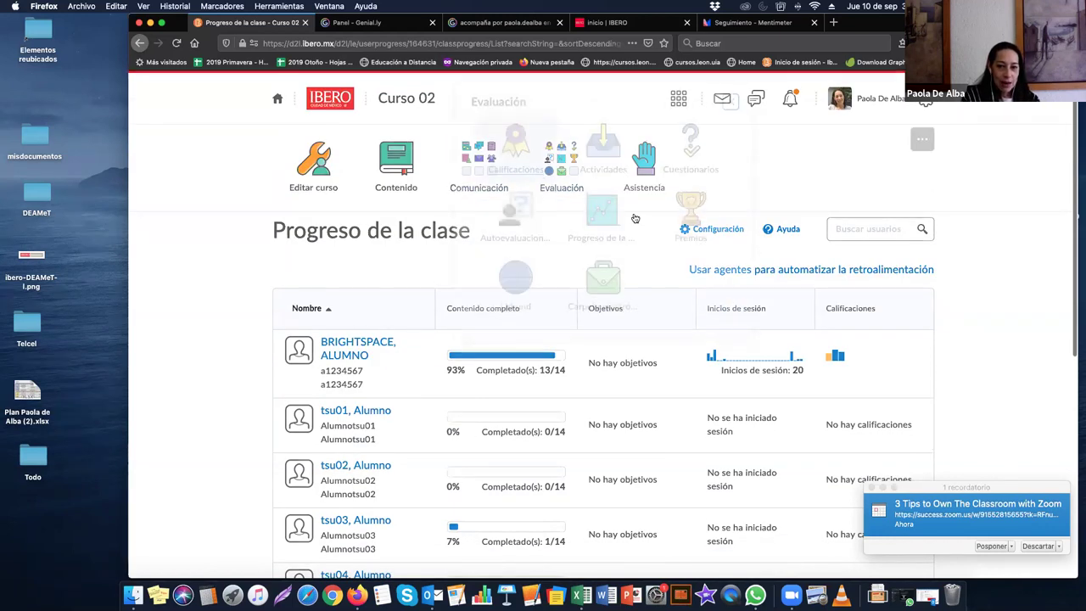
{"action": "left_click", "coordinate": [560, 273]}
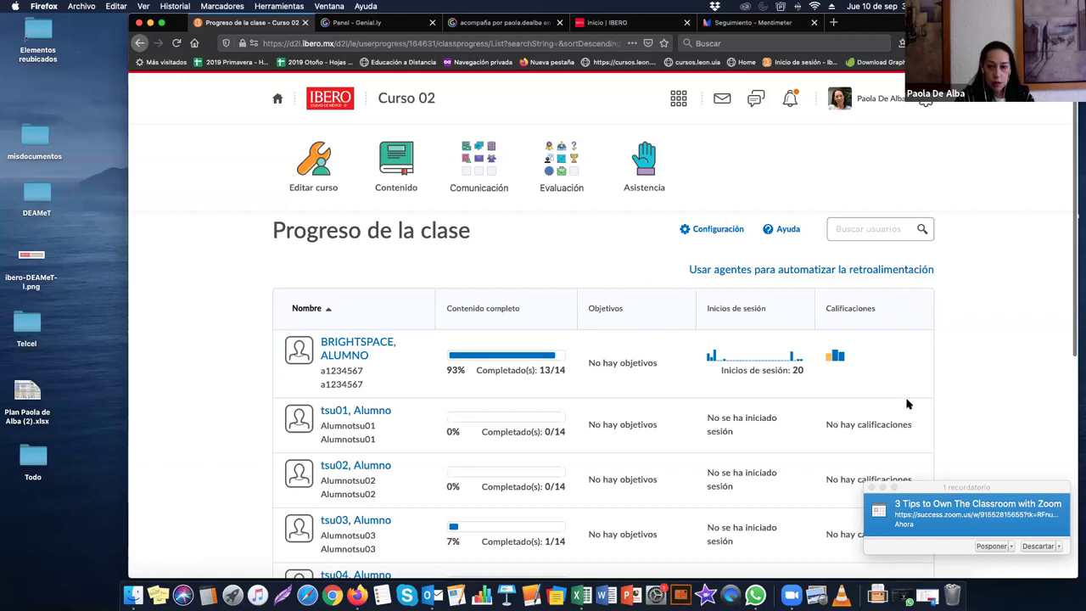
{"action": "left_click", "coordinate": [871, 487]}
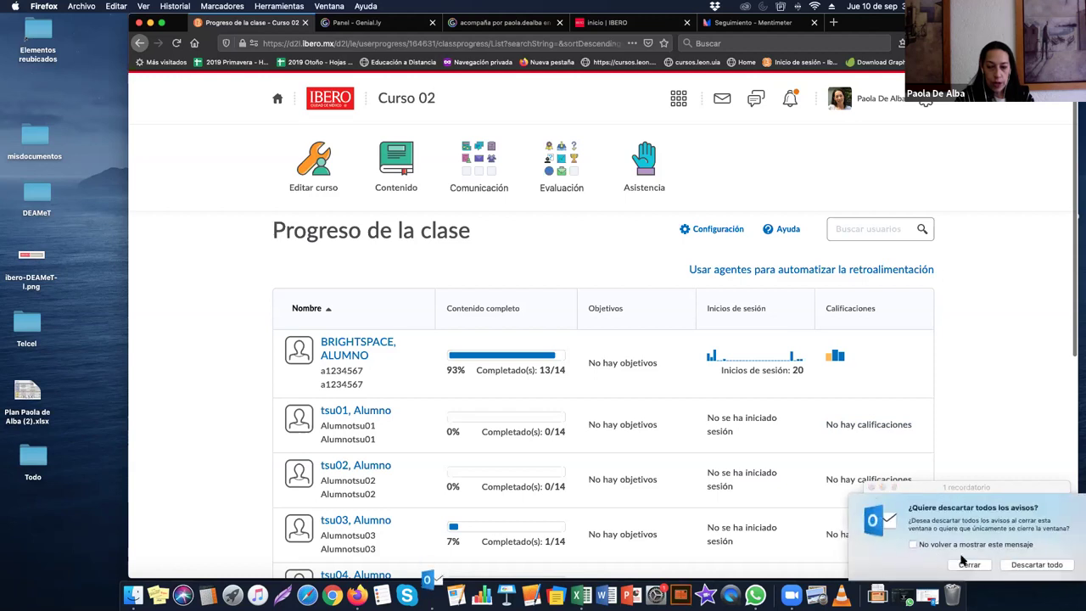
{"action": "left_click", "coordinate": [1039, 569]}
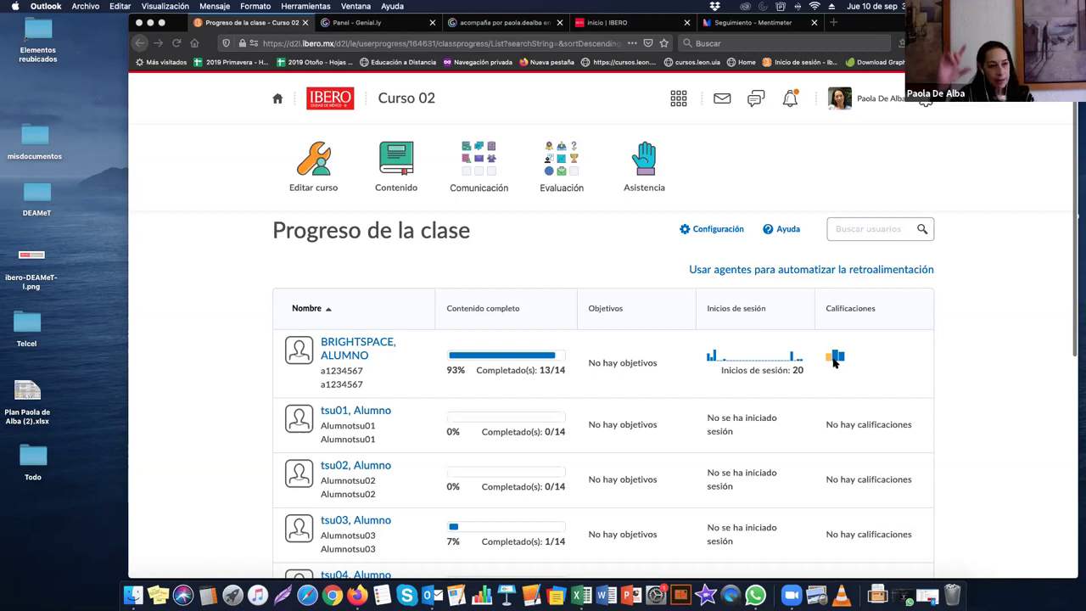
Step: Open the demo student's progress summary and expand Calificaciones recibidas
{"action": "left_click", "coordinate": [335, 342]}
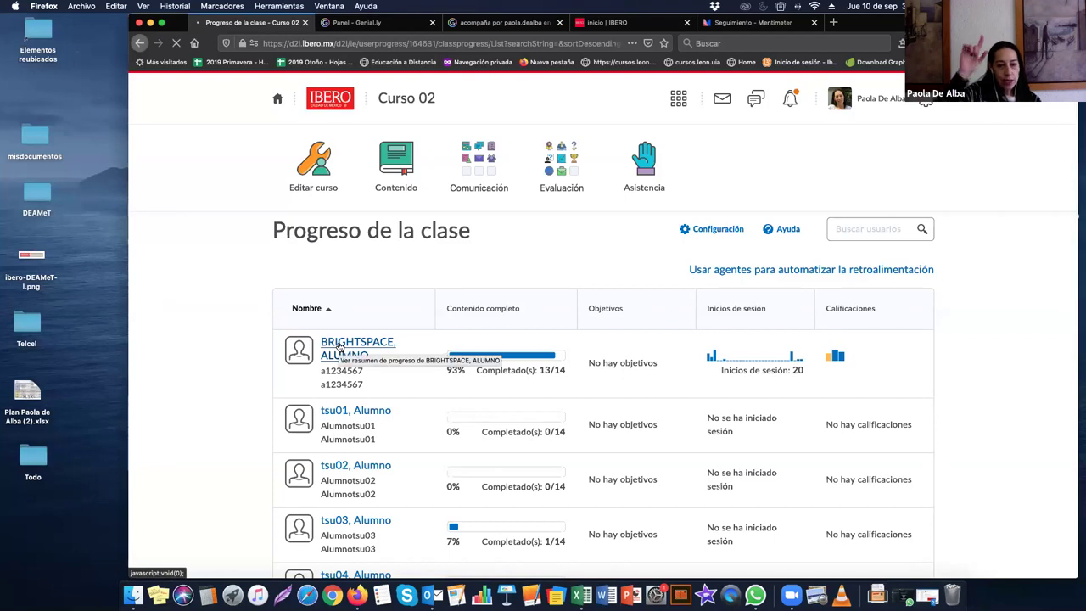
{"action": "scroll", "coordinate": [345, 371], "scroll_direction": "down", "scroll_amount": 1}
{"action": "scroll", "coordinate": [345, 371], "scroll_direction": "down", "scroll_amount": 4}
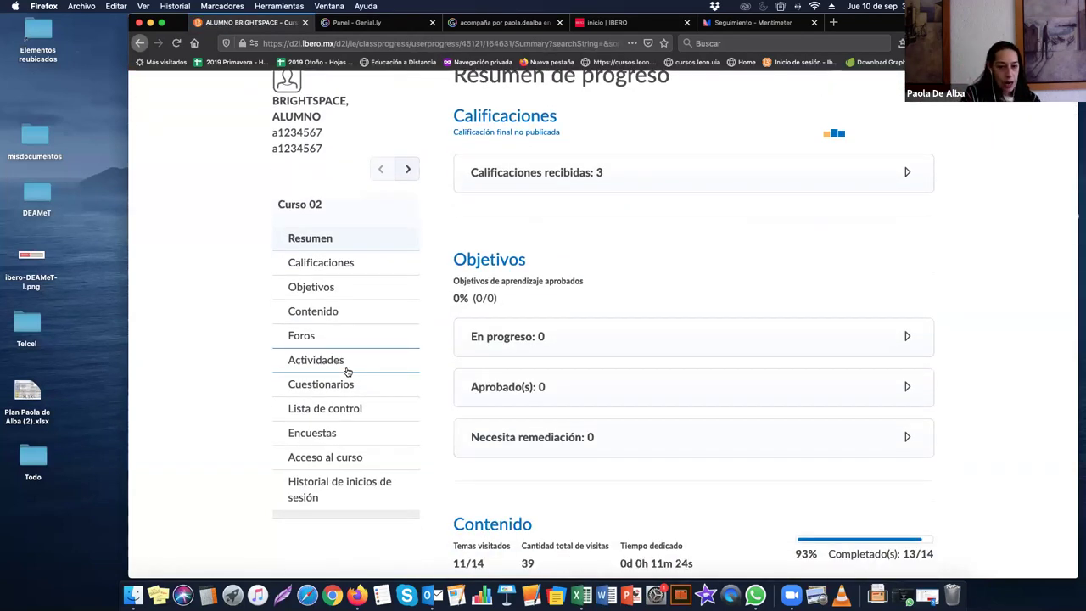
{"action": "scroll", "coordinate": [422, 326], "scroll_direction": "up", "scroll_amount": 3}
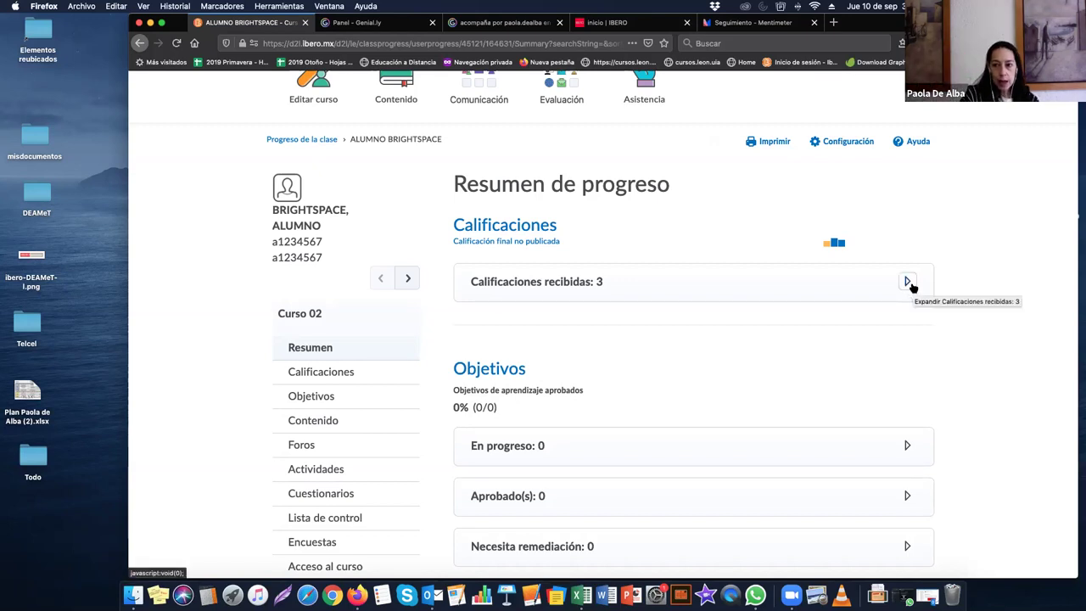
{"action": "left_click", "coordinate": [907, 281]}
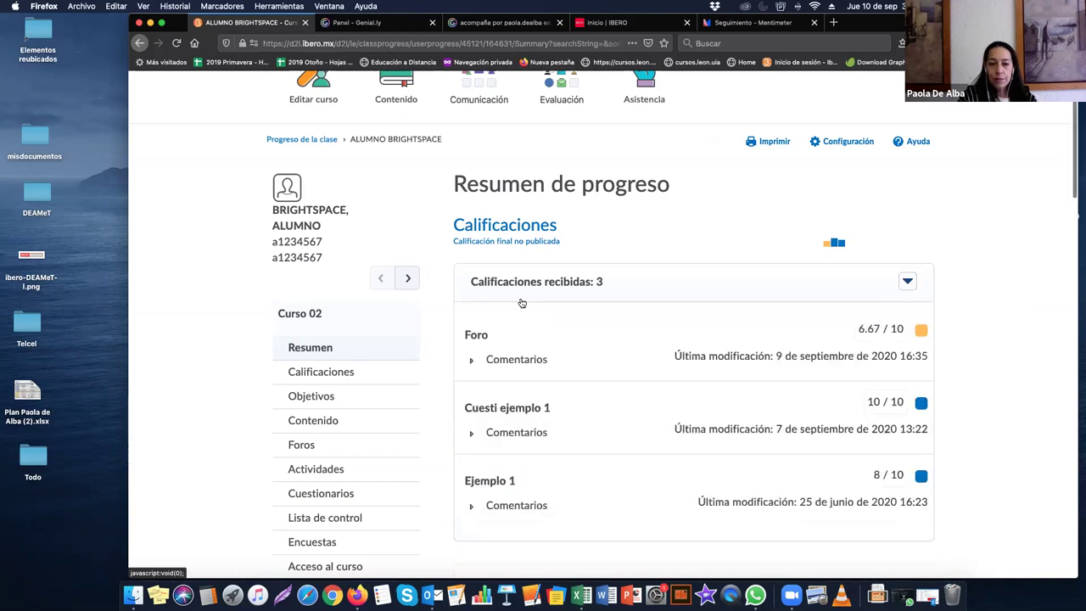
Step: Expand the feedback comments for Foro, Cuesti ejemplo 1 and Ejemplo 1 (8/10)
{"action": "left_click", "coordinate": [474, 360]}
{"action": "scroll", "coordinate": [562, 448], "scroll_direction": "down", "scroll_amount": 1}
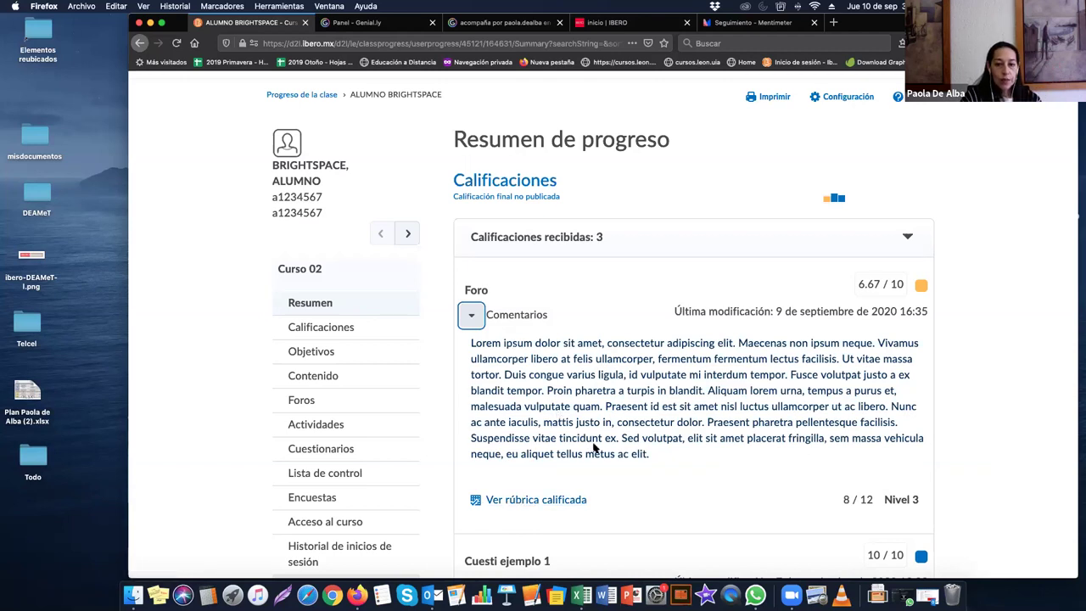
{"action": "scroll", "coordinate": [583, 429], "scroll_direction": "down", "scroll_amount": 1}
{"action": "scroll", "coordinate": [568, 390], "scroll_direction": "down", "scroll_amount": 3}
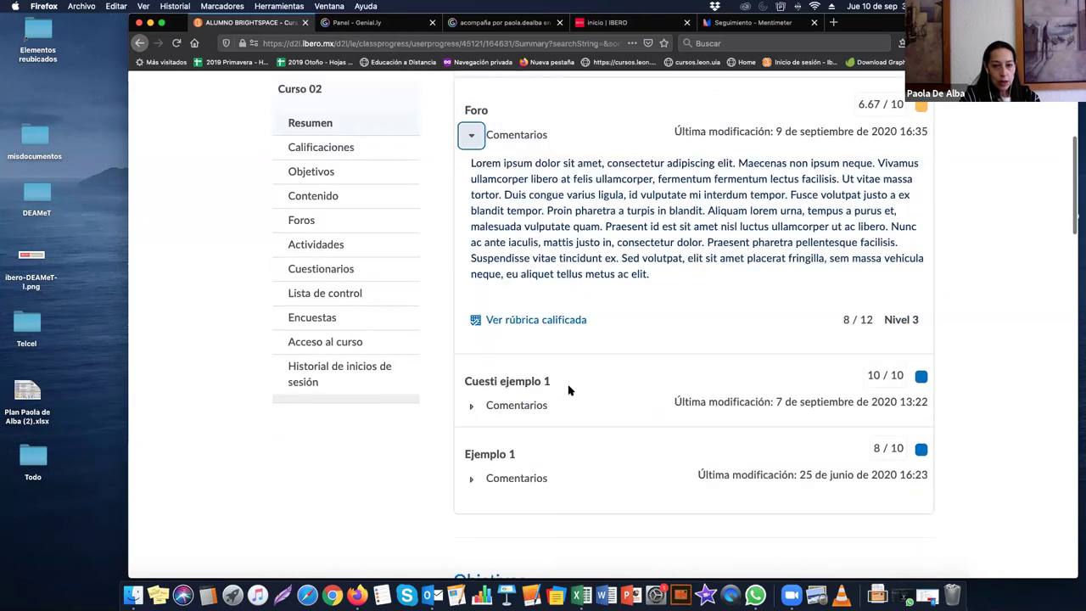
{"action": "left_click", "coordinate": [471, 405]}
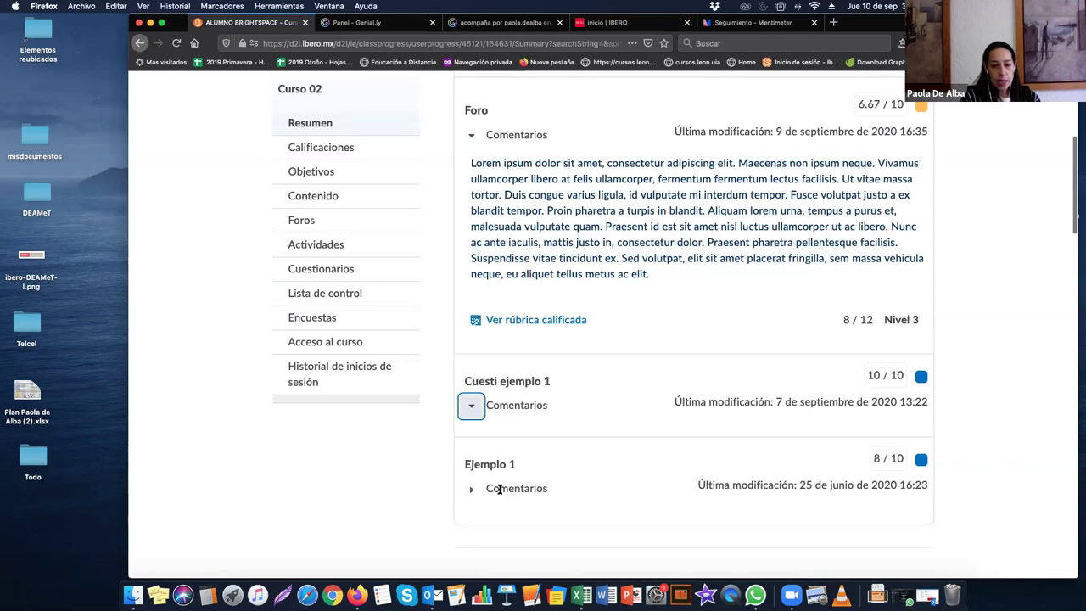
{"action": "left_click", "coordinate": [473, 496]}
{"action": "scroll", "coordinate": [575, 480], "scroll_direction": "down", "scroll_amount": 5}
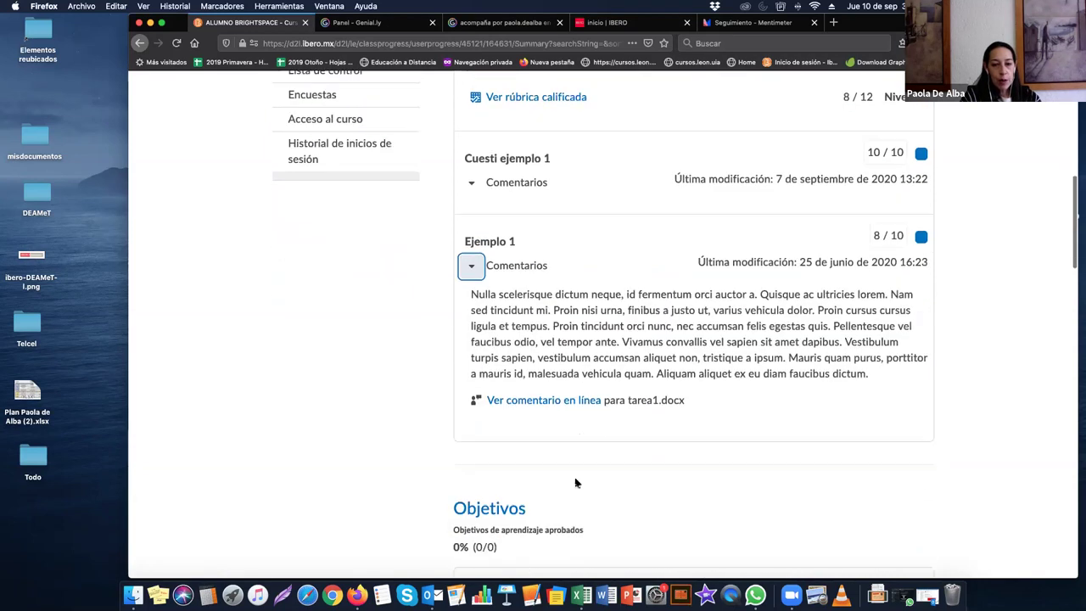
{"action": "scroll", "coordinate": [541, 344], "scroll_direction": "up", "scroll_amount": 1}
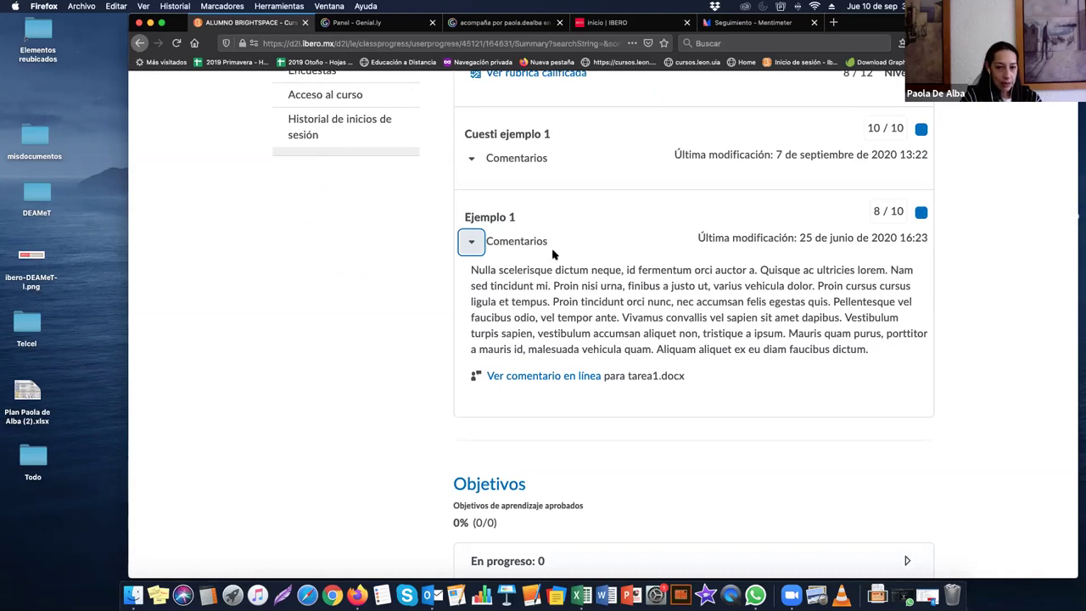
{"action": "left_click_drag", "start_coordinate": [483, 270], "coordinate": [879, 349]}
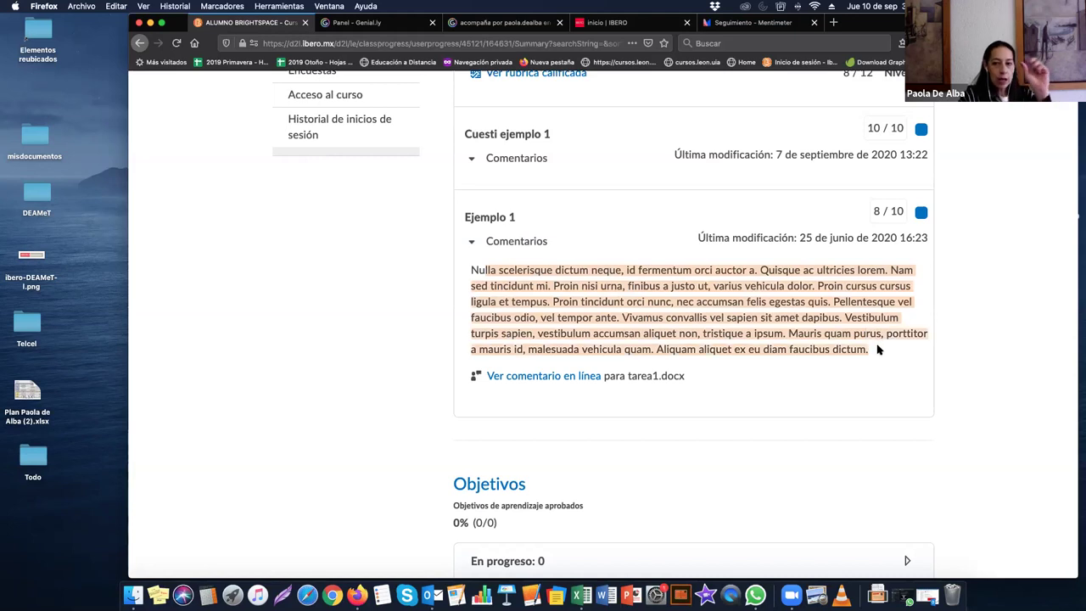
{"action": "left_click", "coordinate": [802, 358]}
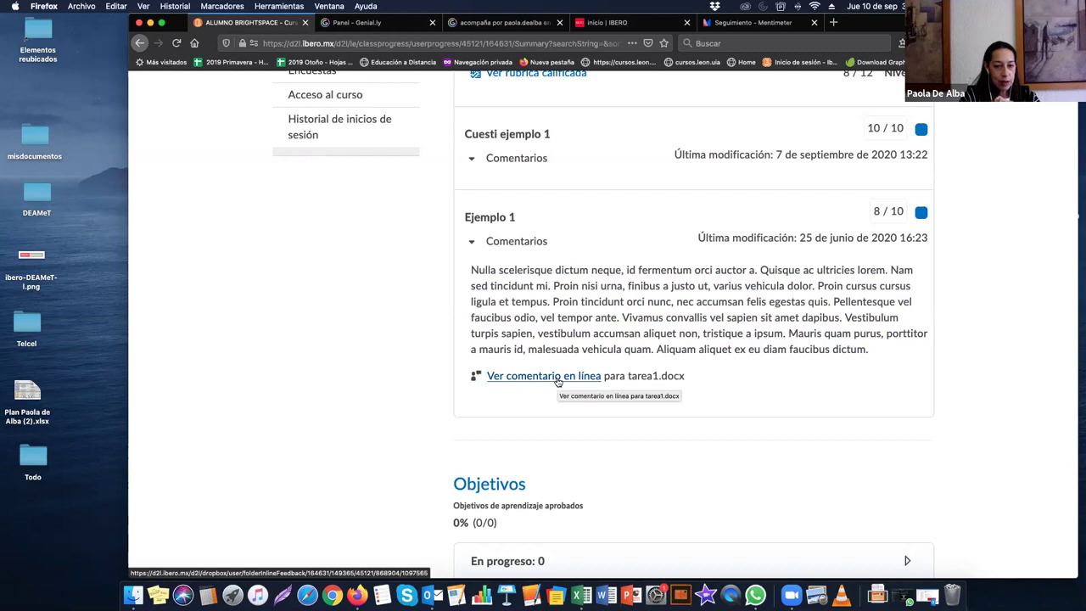
Step: View the annotated tarea1.docx inline feedback in a new tab, then return to the summary tab
{"action": "left_click", "coordinate": [558, 382]}
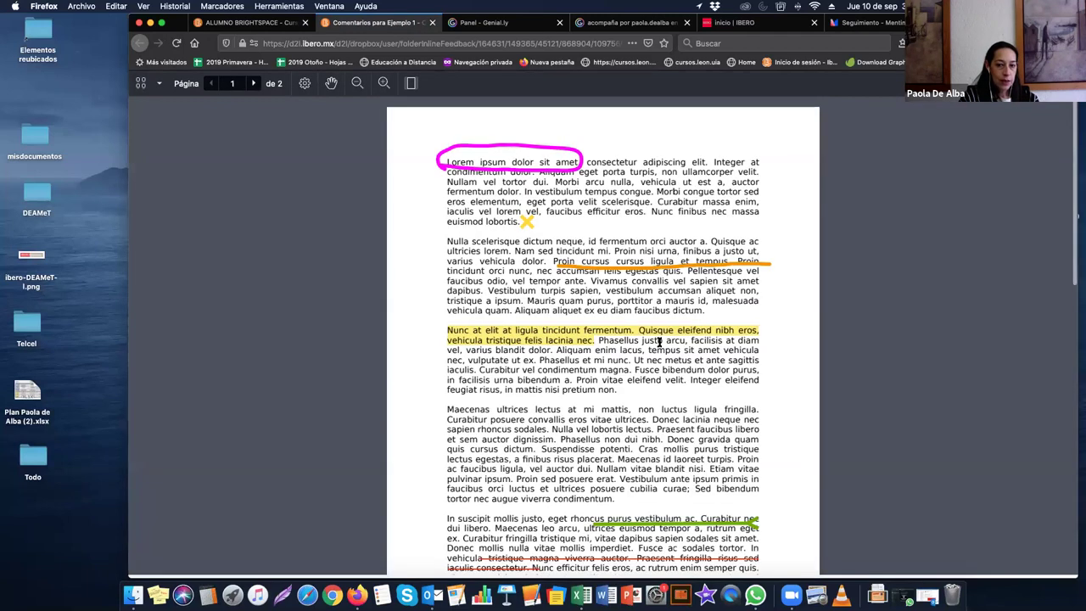
{"action": "scroll", "coordinate": [660, 343], "scroll_direction": "down", "scroll_amount": 3}
{"action": "scroll", "coordinate": [660, 344], "scroll_direction": "down", "scroll_amount": 3}
{"action": "scroll", "coordinate": [479, 115], "scroll_direction": "up", "scroll_amount": 10}
{"action": "key", "text": "ctrl+shift+Tab"}
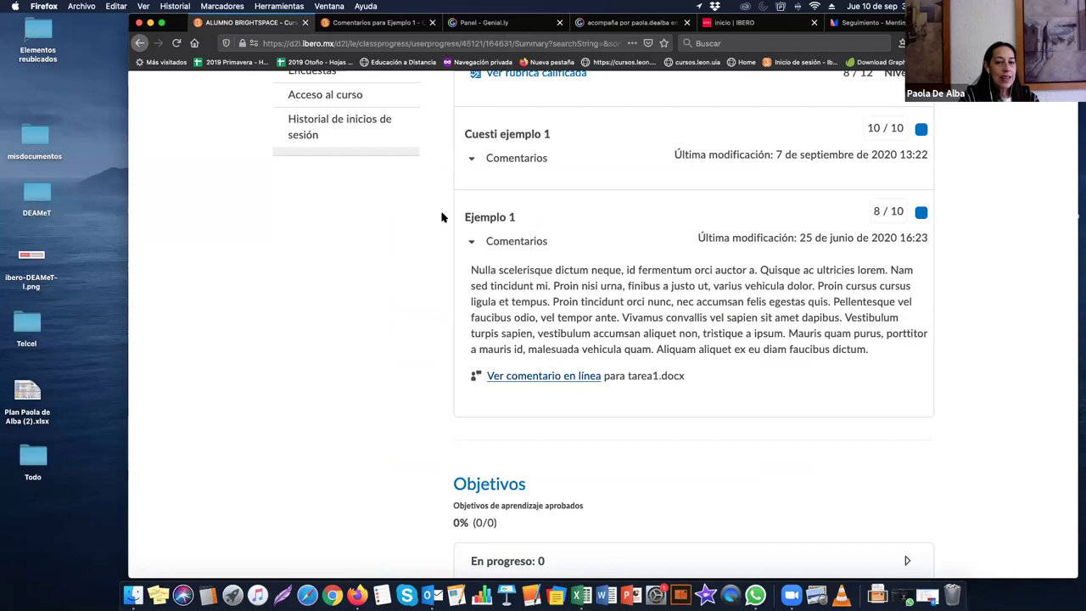
{"action": "scroll", "coordinate": [535, 346], "scroll_direction": "down", "scroll_amount": 10}
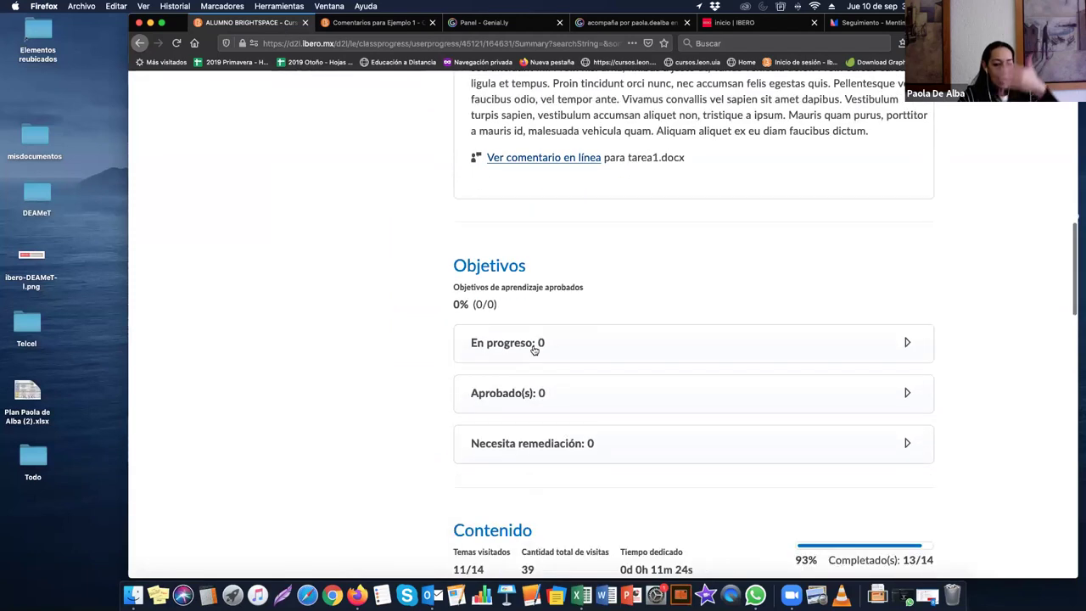
{"action": "scroll", "coordinate": [534, 348], "scroll_direction": "down", "scroll_amount": 2}
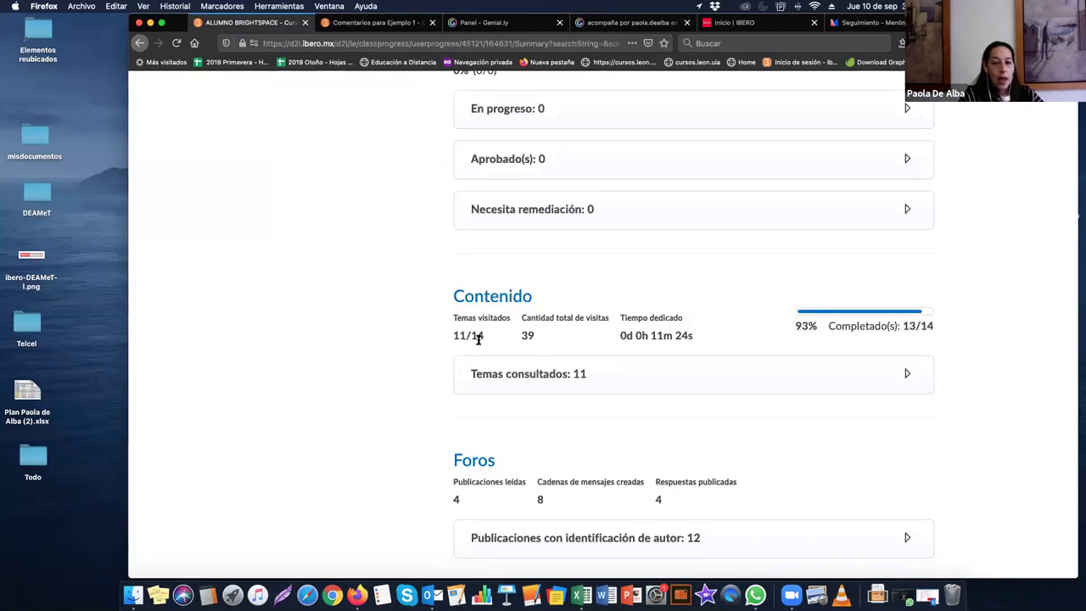
{"action": "left_click", "coordinate": [901, 374]}
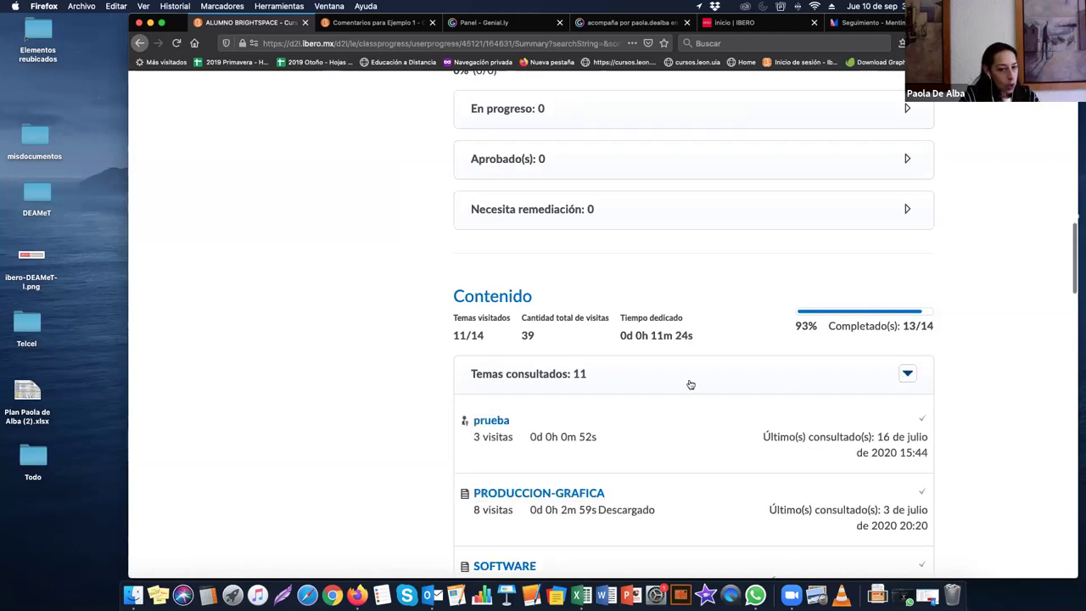
{"action": "scroll", "coordinate": [689, 385], "scroll_direction": "down", "scroll_amount": 3}
{"action": "scroll", "coordinate": [689, 384], "scroll_direction": "down", "scroll_amount": 1}
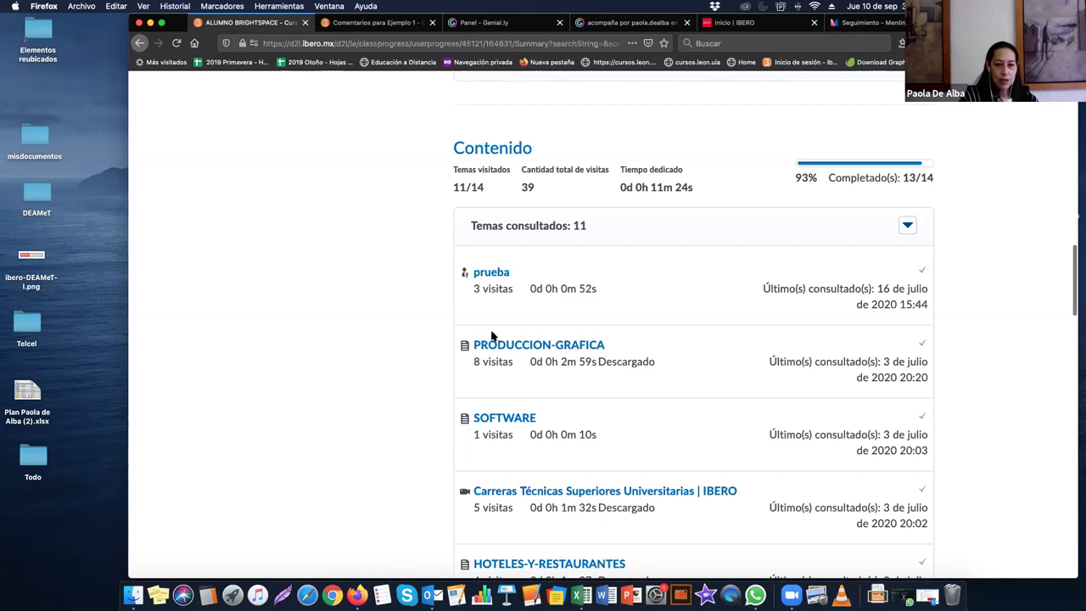
{"action": "scroll", "coordinate": [491, 336], "scroll_direction": "down", "scroll_amount": 3}
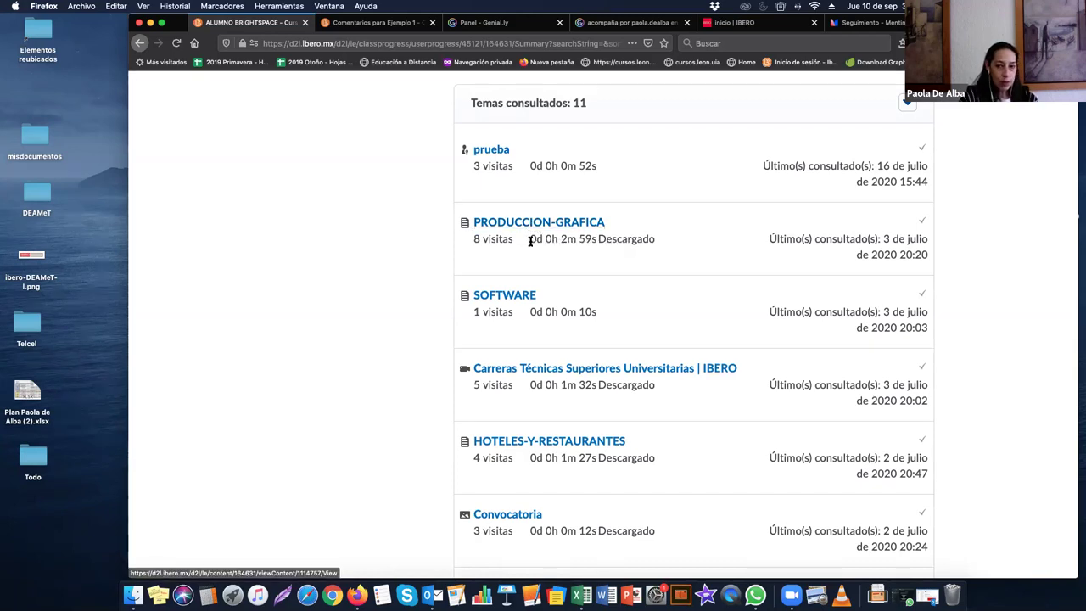
{"action": "left_click_drag", "start_coordinate": [562, 239], "coordinate": [597, 240]}
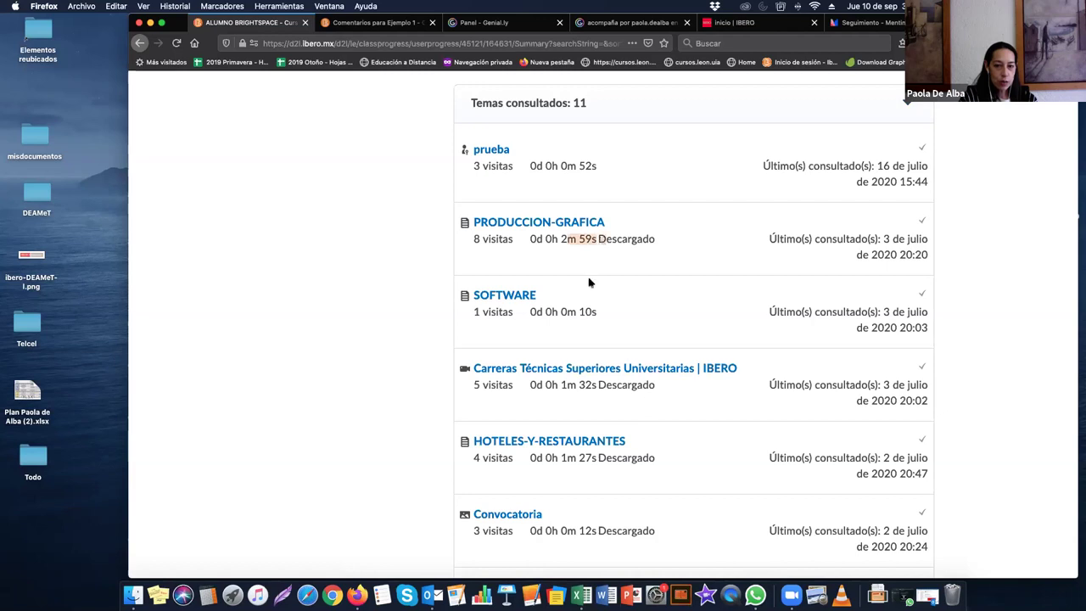
{"action": "left_click", "coordinate": [487, 240]}
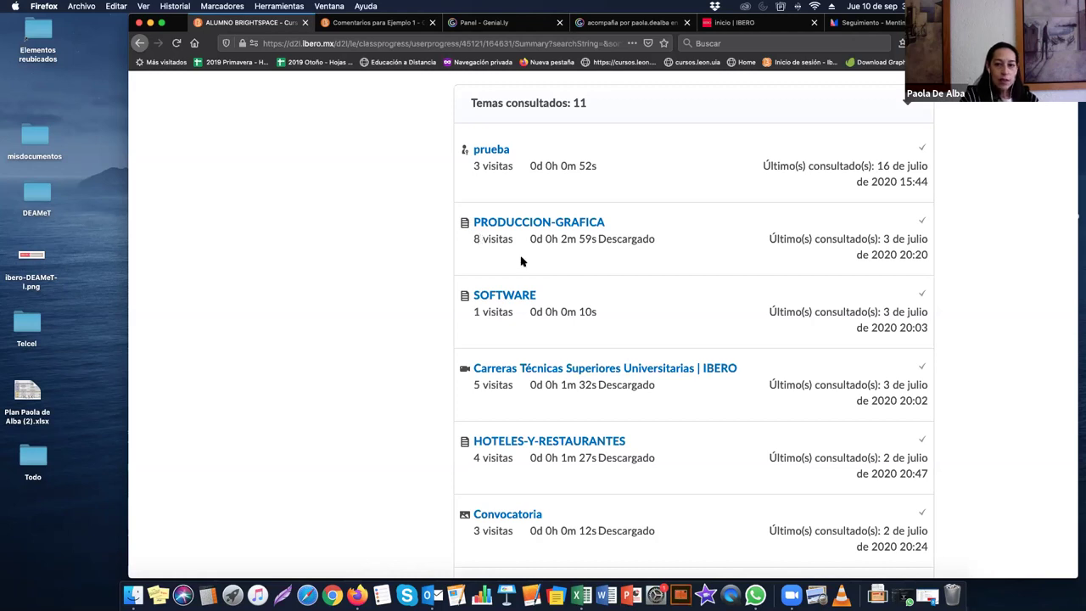
{"action": "scroll", "coordinate": [519, 264], "scroll_direction": "down", "scroll_amount": 3}
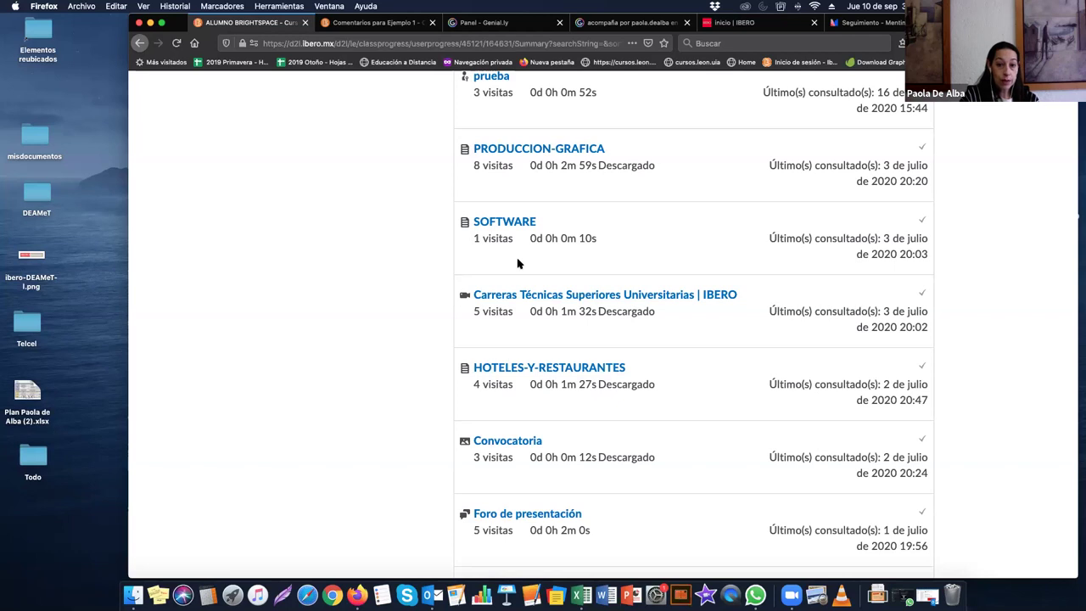
{"action": "scroll", "coordinate": [519, 265], "scroll_direction": "down", "scroll_amount": 1}
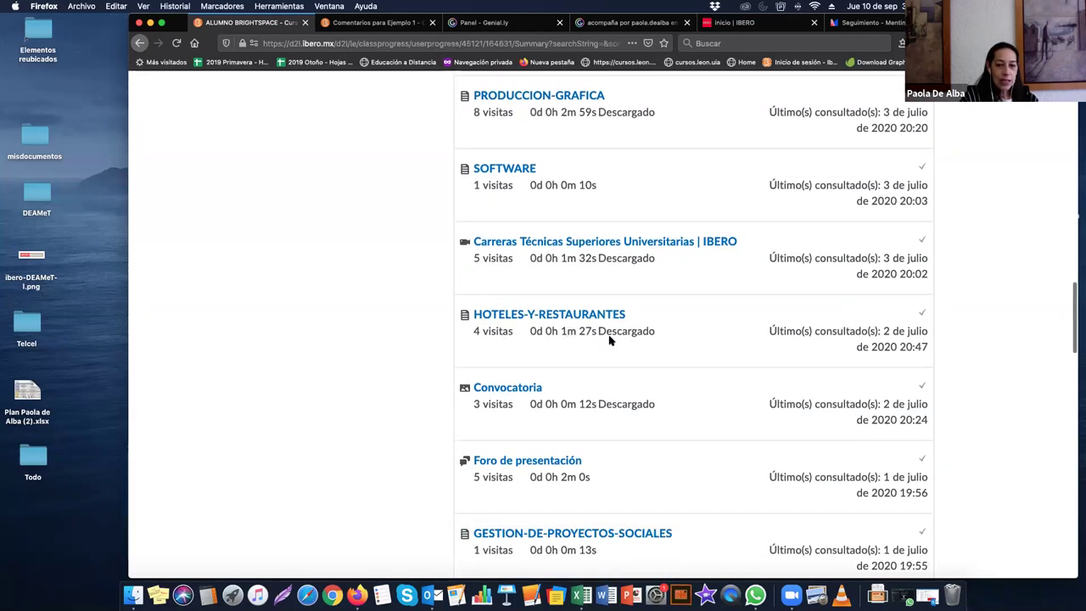
{"action": "scroll", "coordinate": [609, 338], "scroll_direction": "down", "scroll_amount": 1}
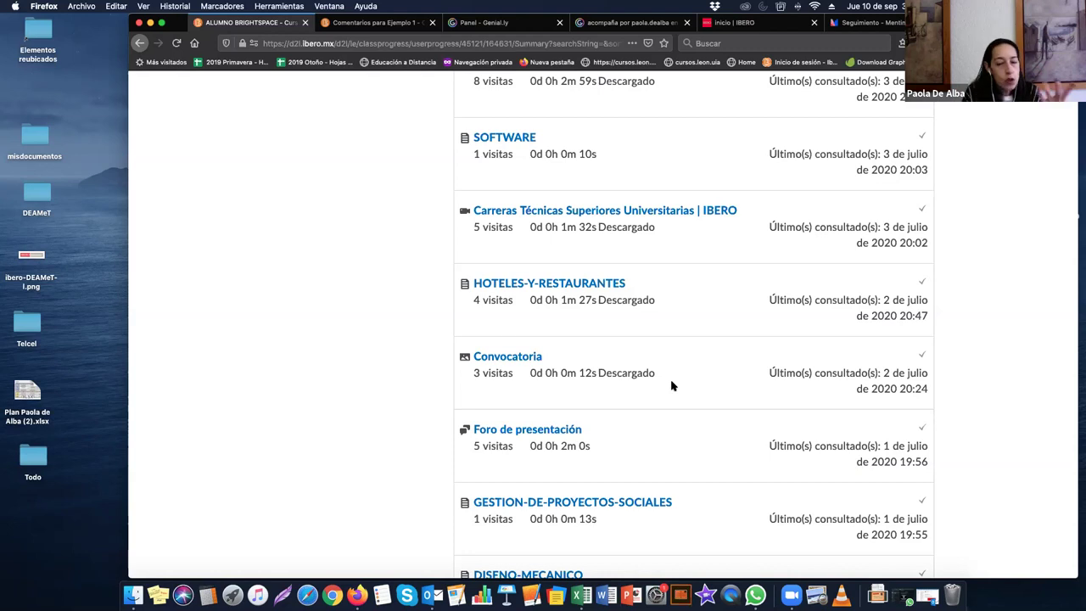
Step: Expand the 12 authored Foro de presentación posts under Foros to see their dates
{"action": "scroll", "coordinate": [660, 366], "scroll_direction": "down", "scroll_amount": 5}
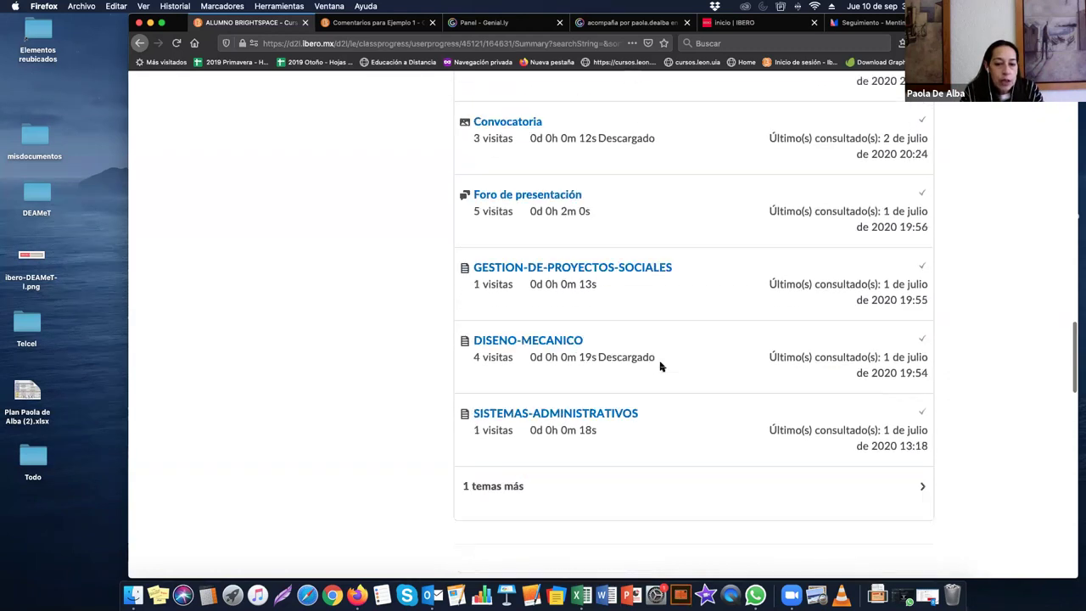
{"action": "scroll", "coordinate": [660, 367], "scroll_direction": "down", "scroll_amount": 1}
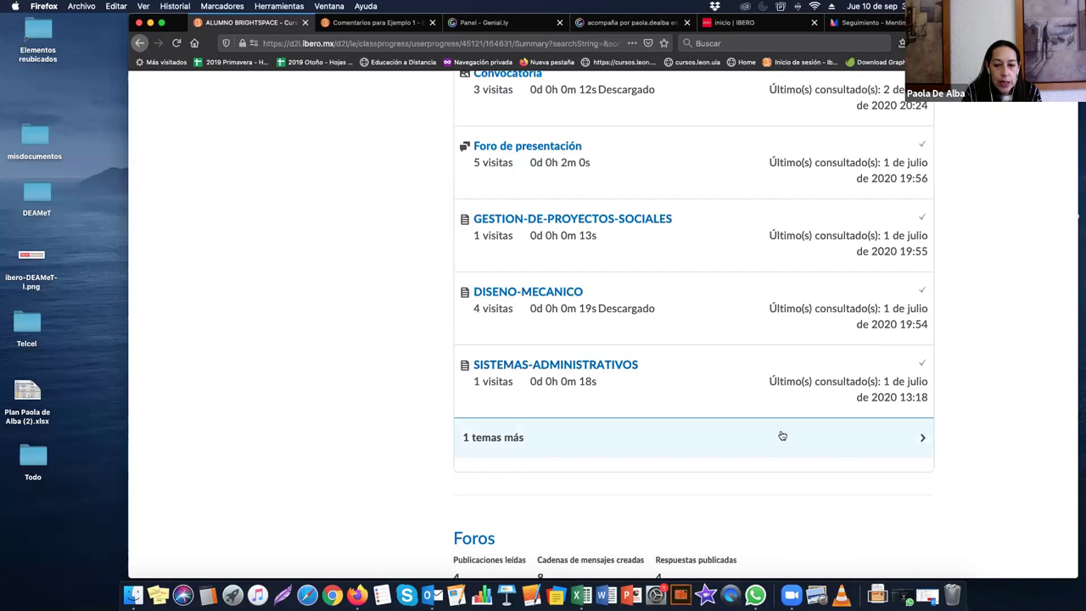
{"action": "scroll", "coordinate": [677, 409], "scroll_direction": "down", "scroll_amount": 4}
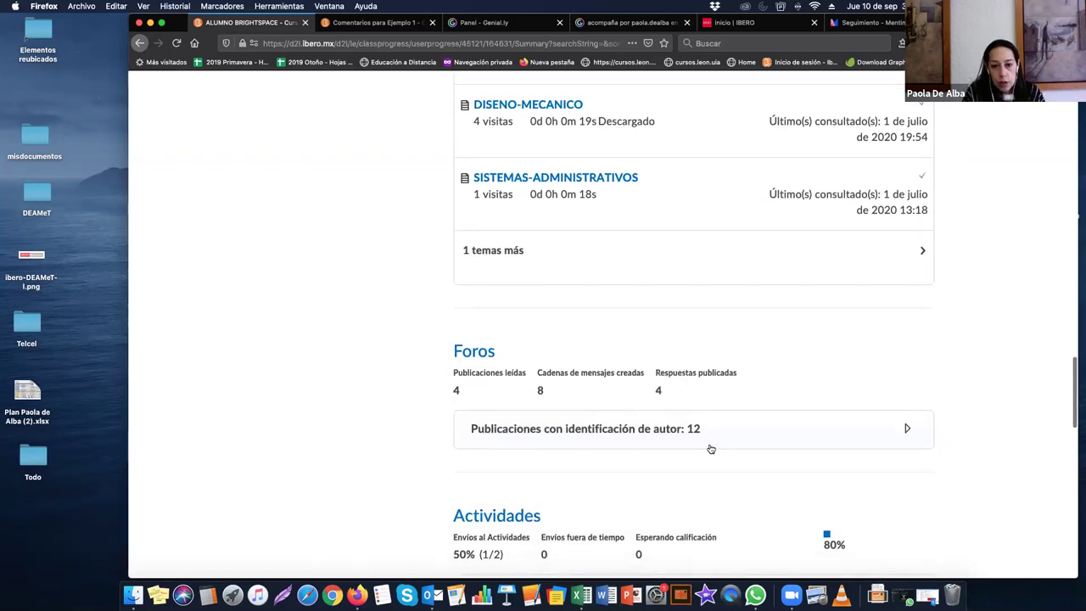
{"action": "left_click", "coordinate": [601, 431]}
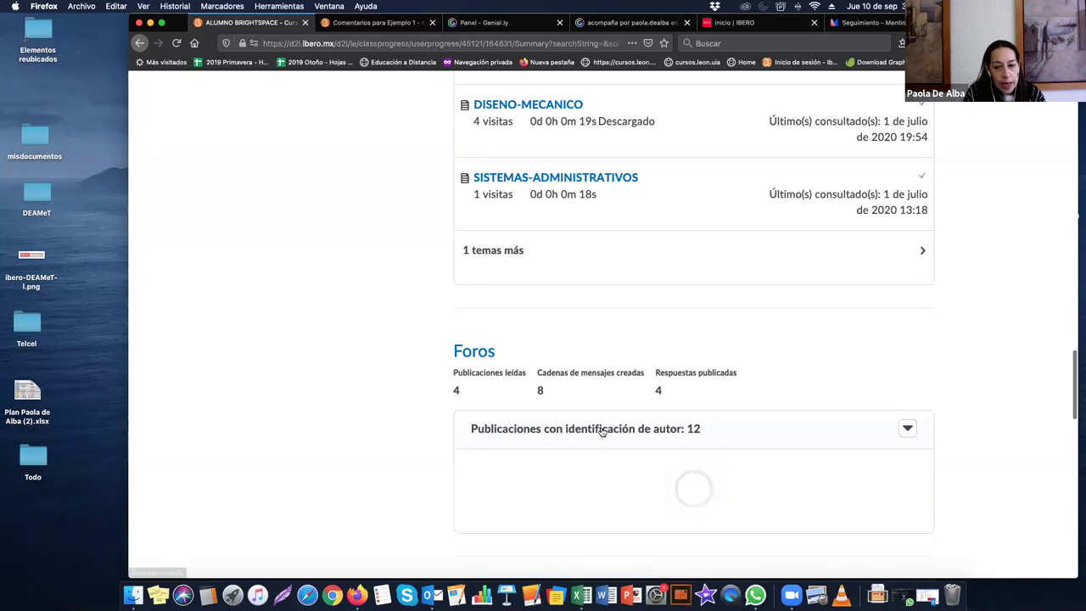
{"action": "scroll", "coordinate": [473, 249], "scroll_direction": "down", "scroll_amount": 4}
{"action": "scroll", "coordinate": [546, 399], "scroll_direction": "down", "scroll_amount": 3}
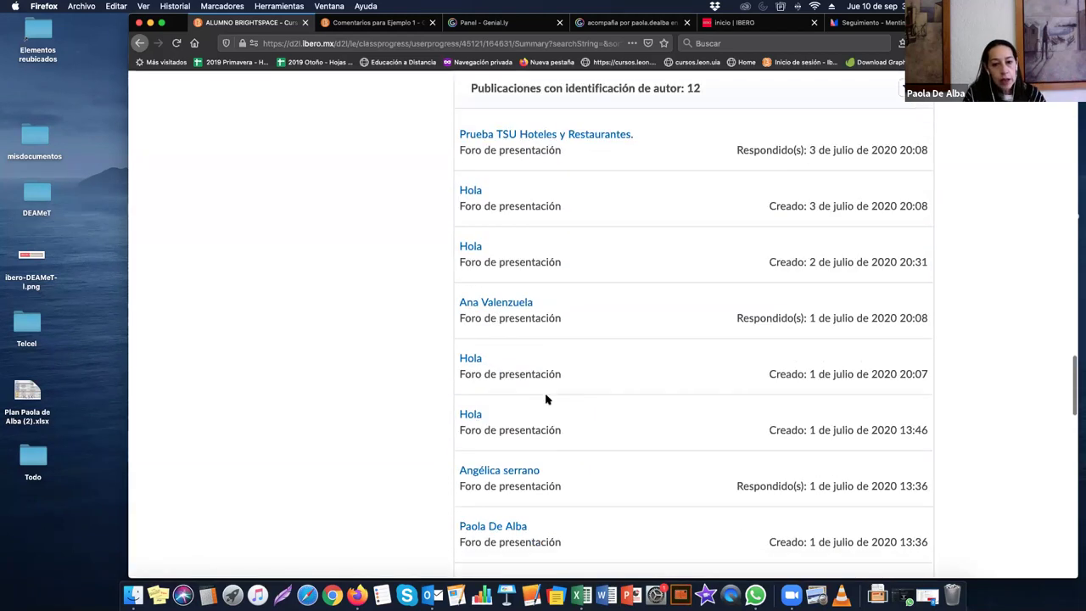
{"action": "scroll", "coordinate": [546, 399], "scroll_direction": "down", "scroll_amount": 7}
{"action": "scroll", "coordinate": [546, 399], "scroll_direction": "up", "scroll_amount": 5}
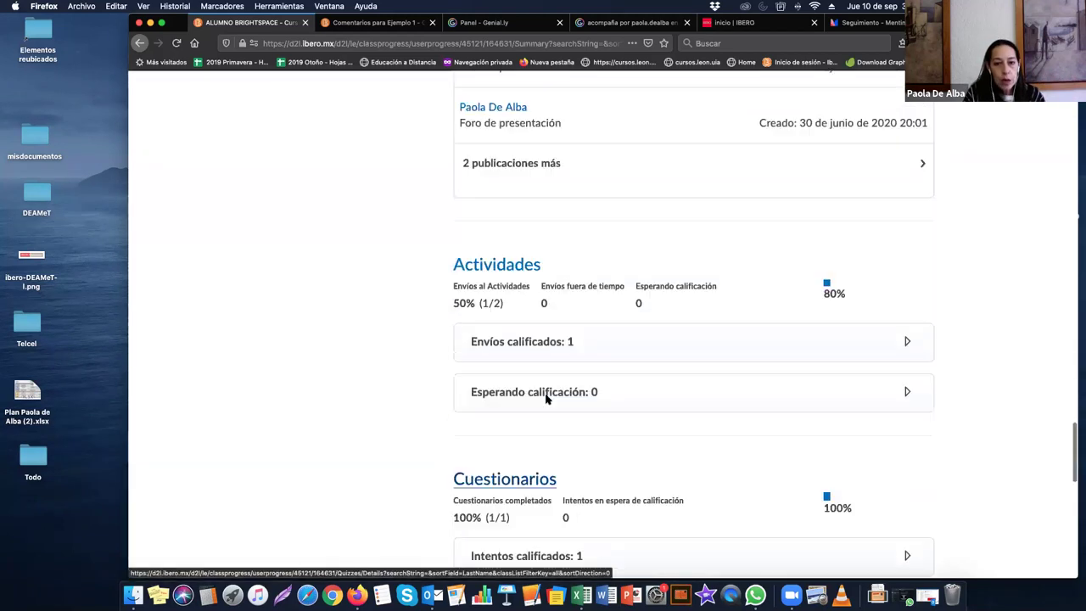
{"action": "scroll", "coordinate": [547, 398], "scroll_direction": "down", "scroll_amount": 3}
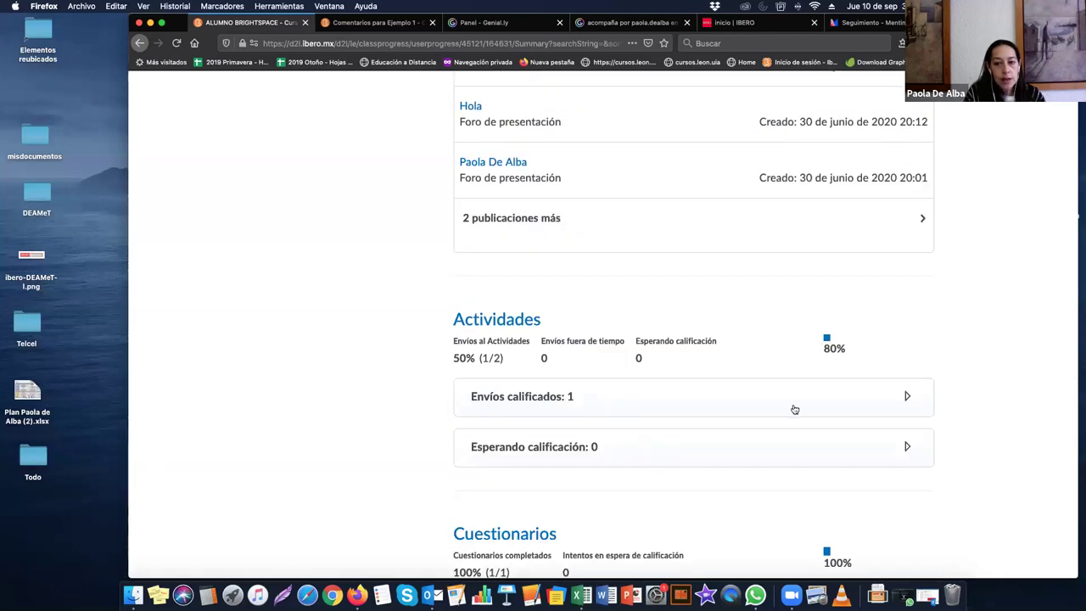
Step: Expand Envíos calificados: 1 and show Ejemplo 1's feedback with the tarea1.docx inline-comment link
{"action": "left_click", "coordinate": [877, 401]}
{"action": "scroll", "coordinate": [730, 393], "scroll_direction": "down", "scroll_amount": 2}
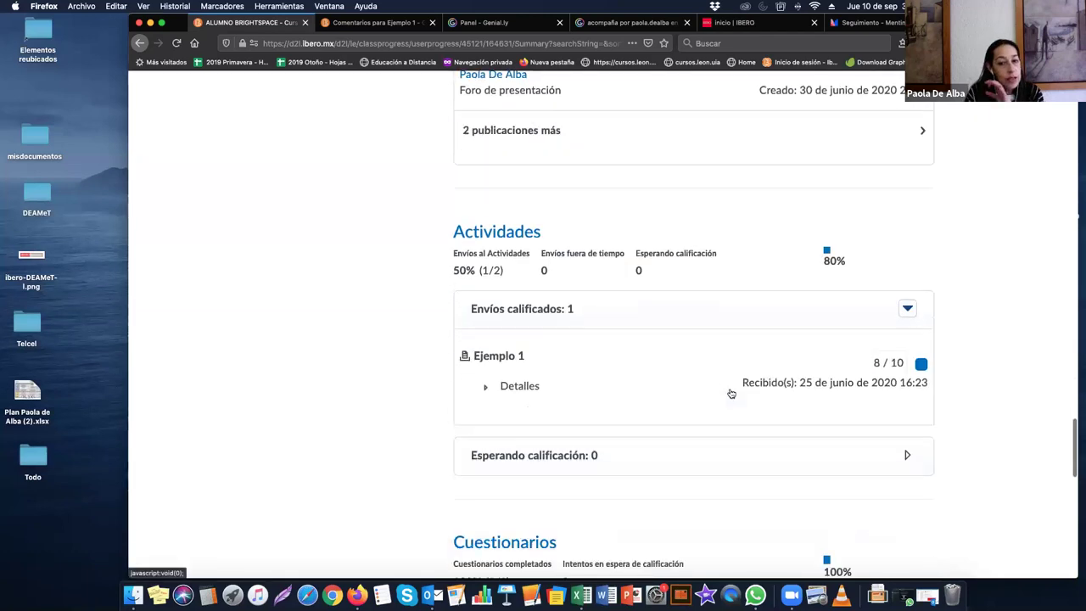
{"action": "left_click", "coordinate": [485, 297]}
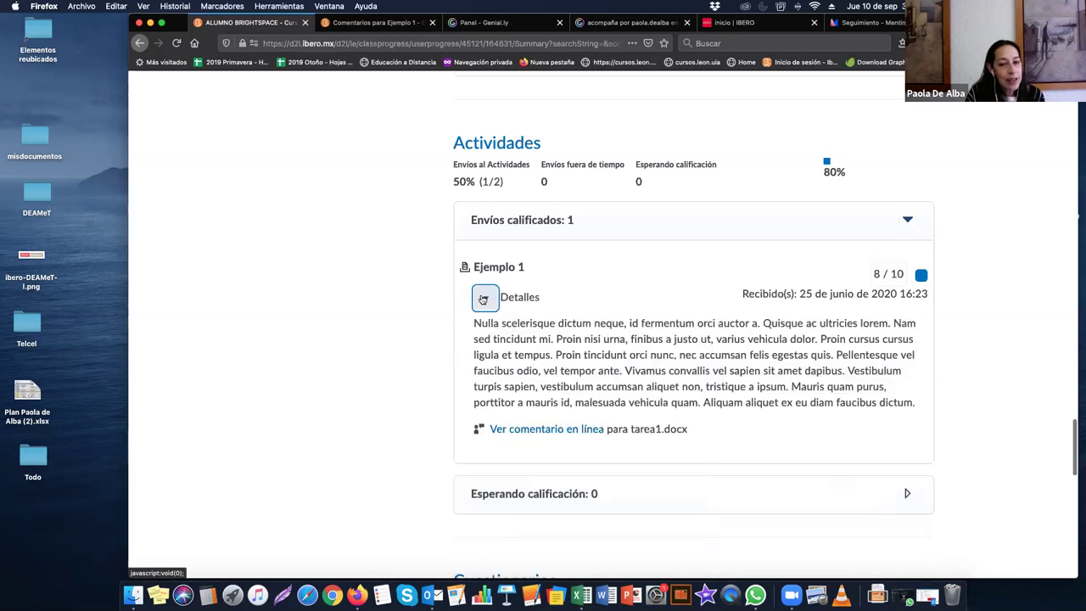
{"action": "scroll", "coordinate": [381, 324], "scroll_direction": "down", "scroll_amount": 2}
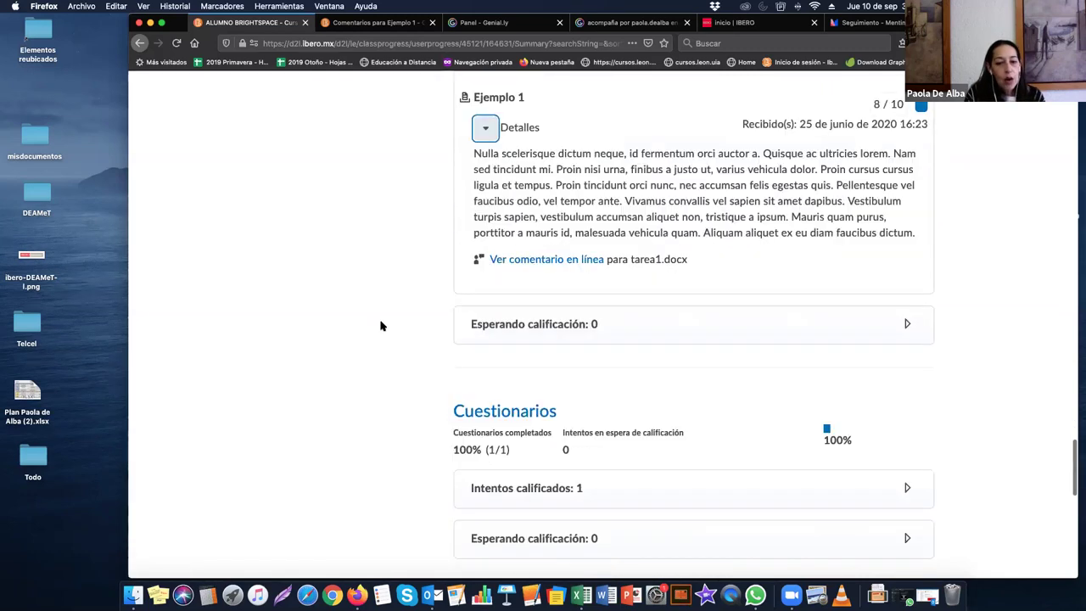
{"action": "scroll", "coordinate": [380, 326], "scroll_direction": "down", "scroll_amount": 2}
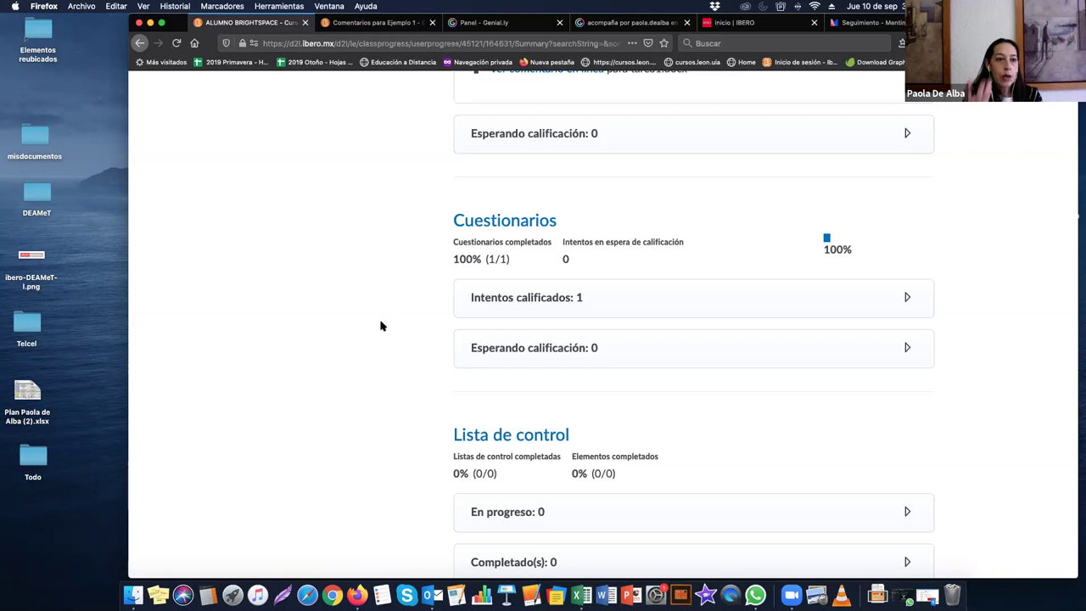
{"action": "scroll", "coordinate": [380, 326], "scroll_direction": "up", "scroll_amount": 2}
{"action": "scroll", "coordinate": [380, 326], "scroll_direction": "down", "scroll_amount": 15}
{"action": "scroll", "coordinate": [380, 326], "scroll_direction": "up", "scroll_amount": 3}
{"action": "scroll", "coordinate": [380, 326], "scroll_direction": "up", "scroll_amount": 15}
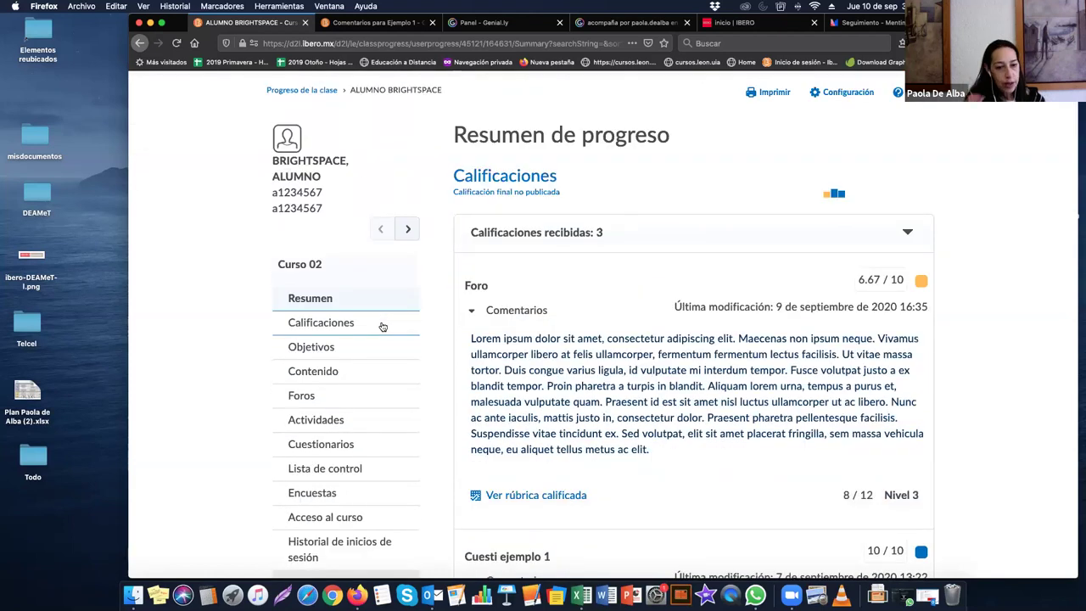
Step: Open Progreso de Calificaciones and expand the Actividades items to show Ejemplo 1's feedback
{"action": "scroll", "coordinate": [381, 327], "scroll_direction": "down", "scroll_amount": 3}
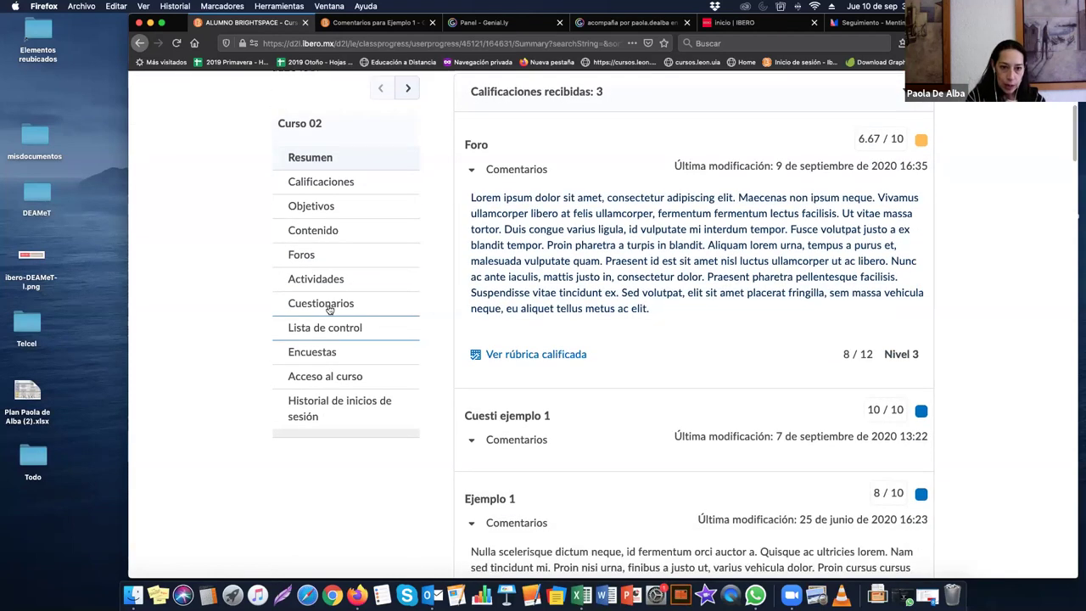
{"action": "left_click", "coordinate": [321, 181]}
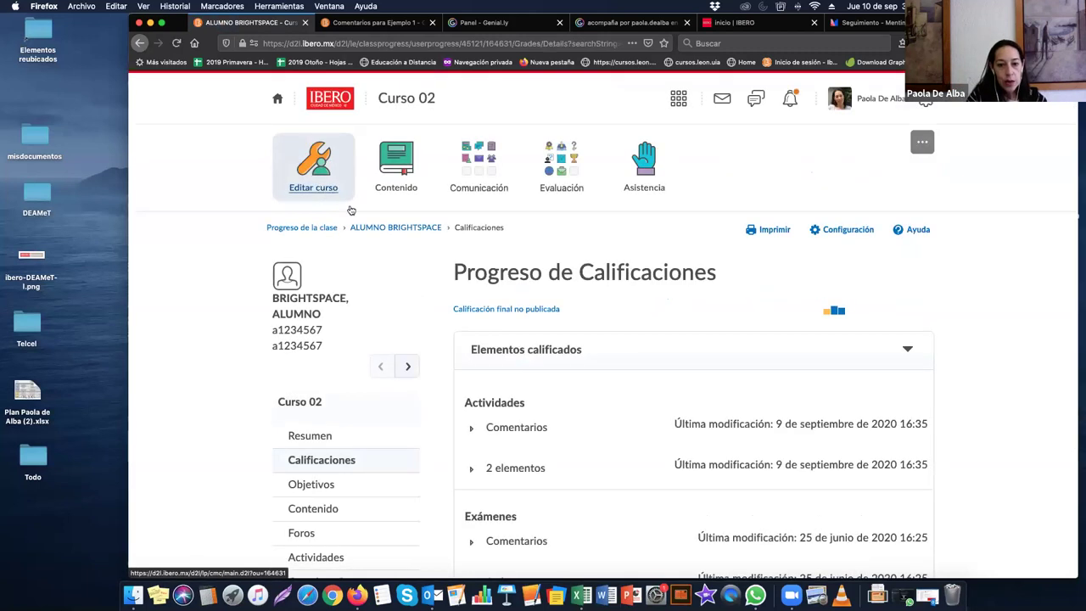
{"action": "scroll", "coordinate": [471, 331], "scroll_direction": "down", "scroll_amount": 2}
{"action": "left_click", "coordinate": [472, 326]}
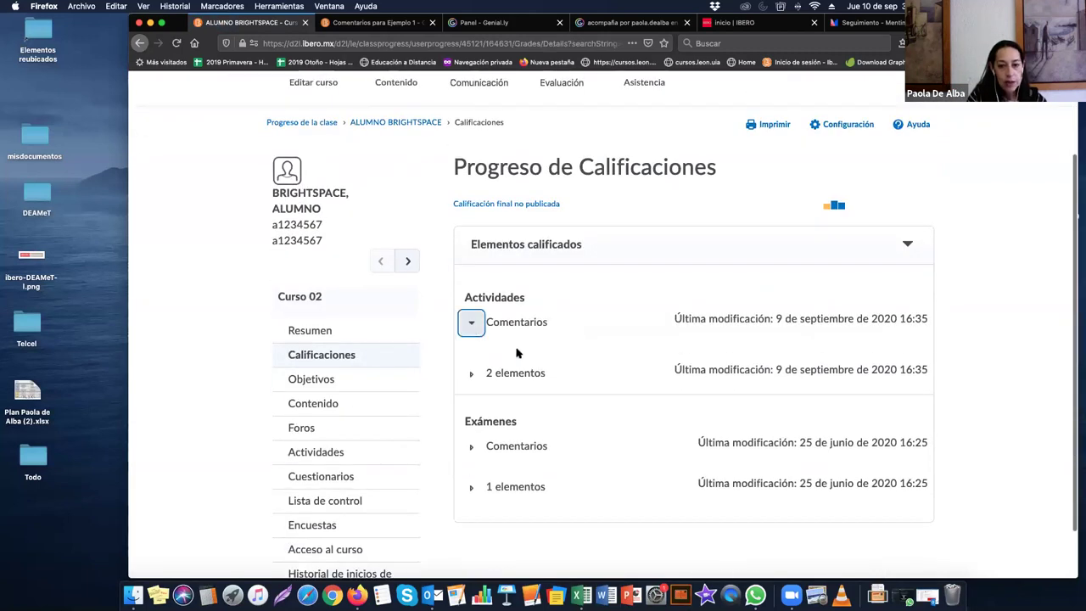
{"action": "left_click", "coordinate": [471, 374]}
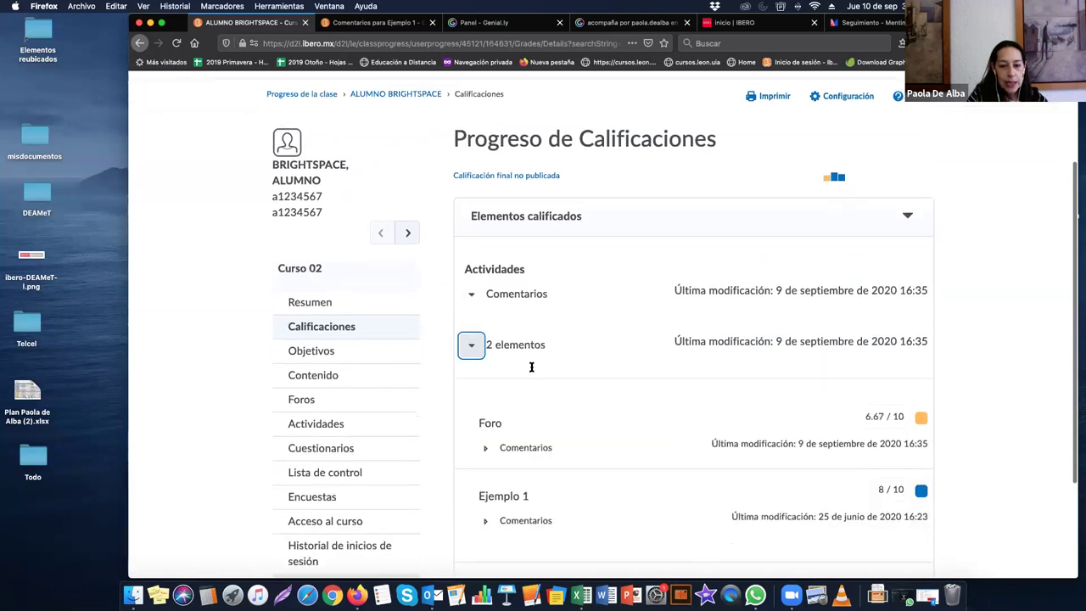
{"action": "scroll", "coordinate": [531, 365], "scroll_direction": "down", "scroll_amount": 3}
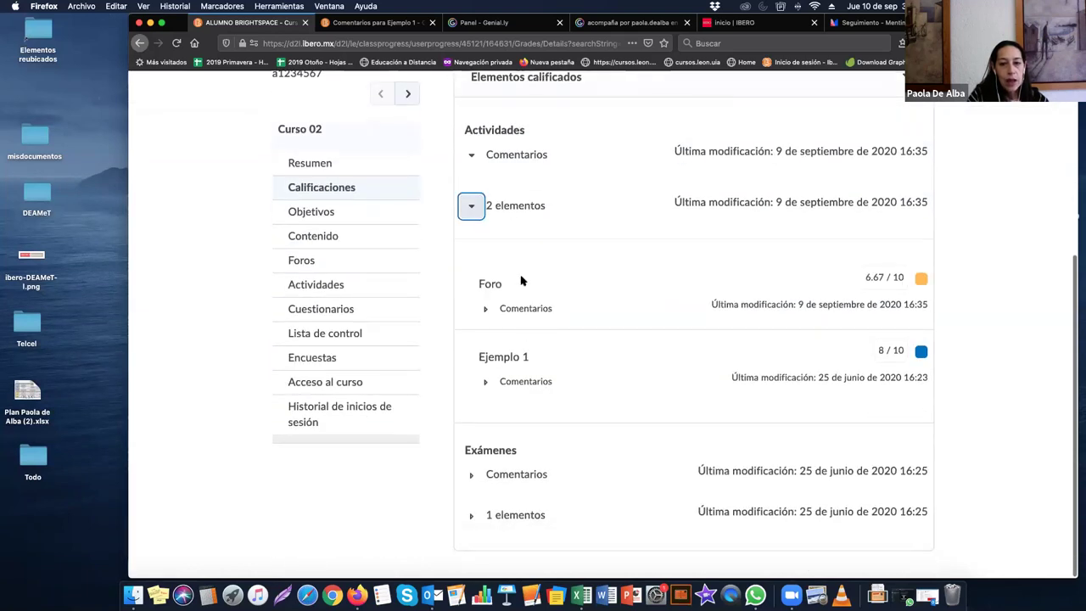
{"action": "scroll", "coordinate": [493, 464], "scroll_direction": "down", "scroll_amount": 3}
{"action": "left_click", "coordinate": [487, 380]}
Step: Expand the Exámenes section and Cuesti ejemplo 1's comments, scored 10 / 10
{"action": "scroll", "coordinate": [570, 373], "scroll_direction": "down", "scroll_amount": 2}
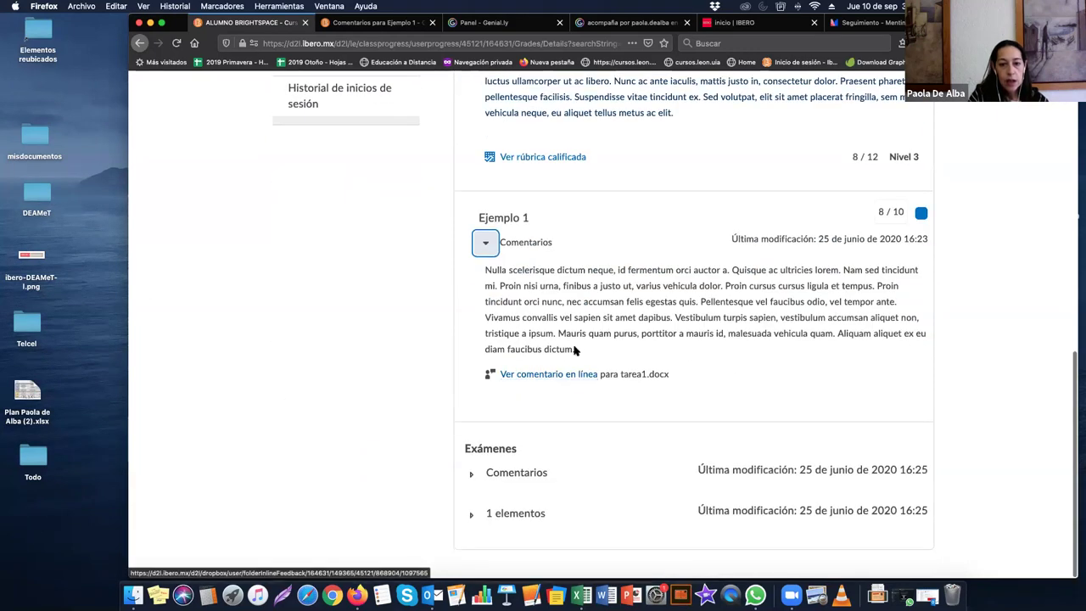
{"action": "left_click", "coordinate": [471, 484]}
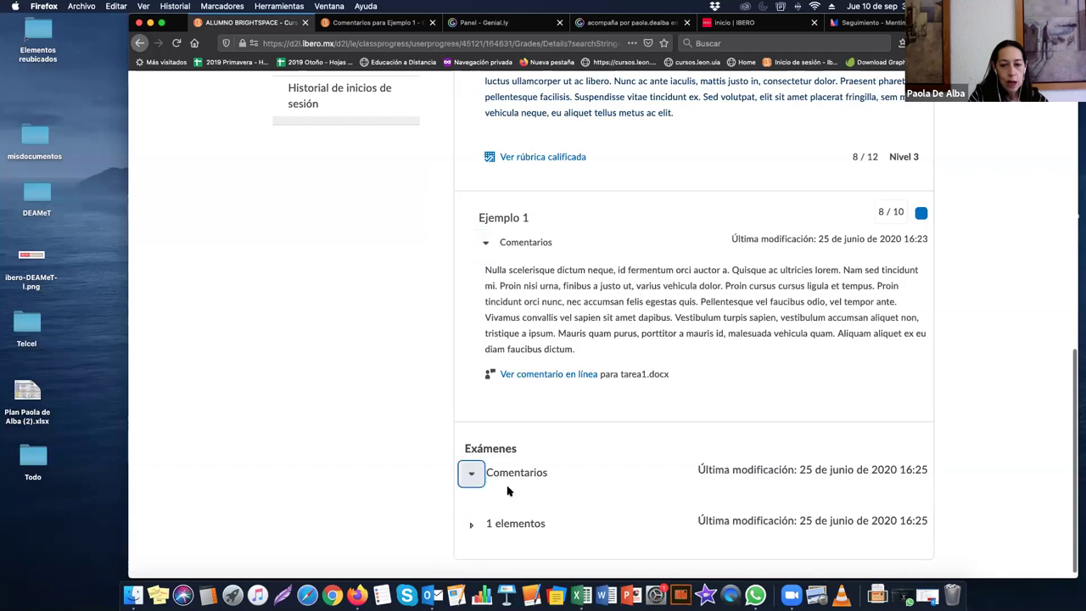
{"action": "key", "text": "Tab"}
{"action": "key", "text": "Return"}
{"action": "scroll", "coordinate": [543, 462], "scroll_direction": "down", "scroll_amount": 2}
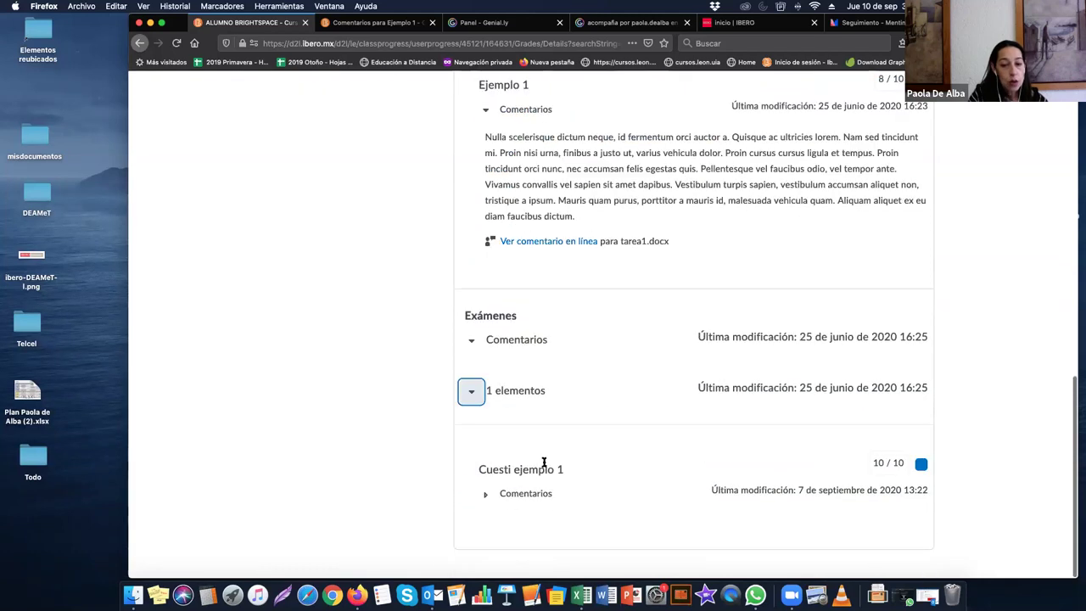
{"action": "left_click", "coordinate": [485, 495]}
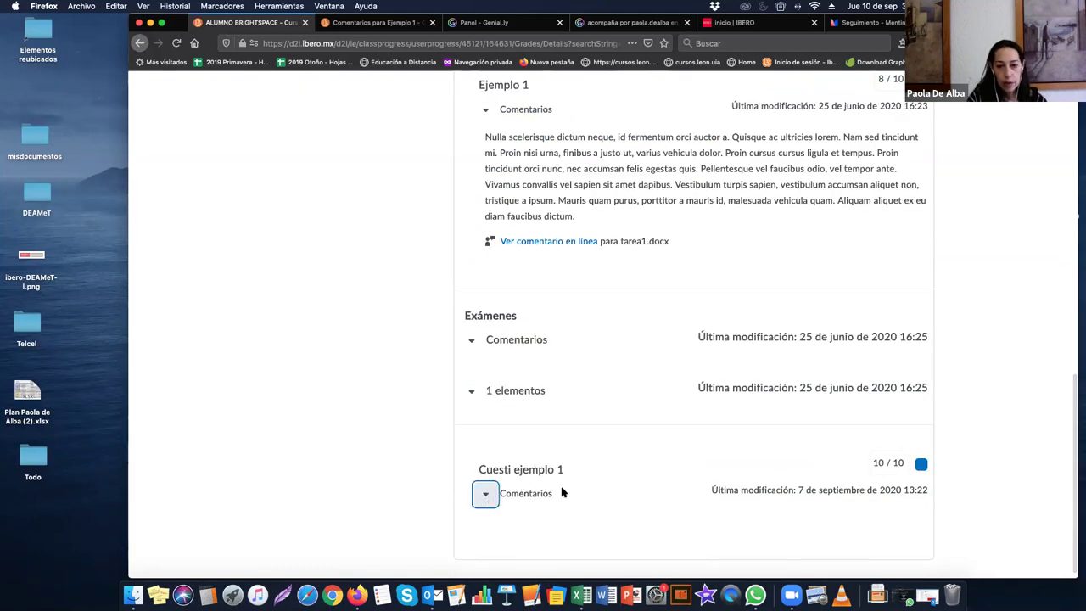
{"action": "scroll", "coordinate": [626, 252], "scroll_direction": "up", "scroll_amount": 2}
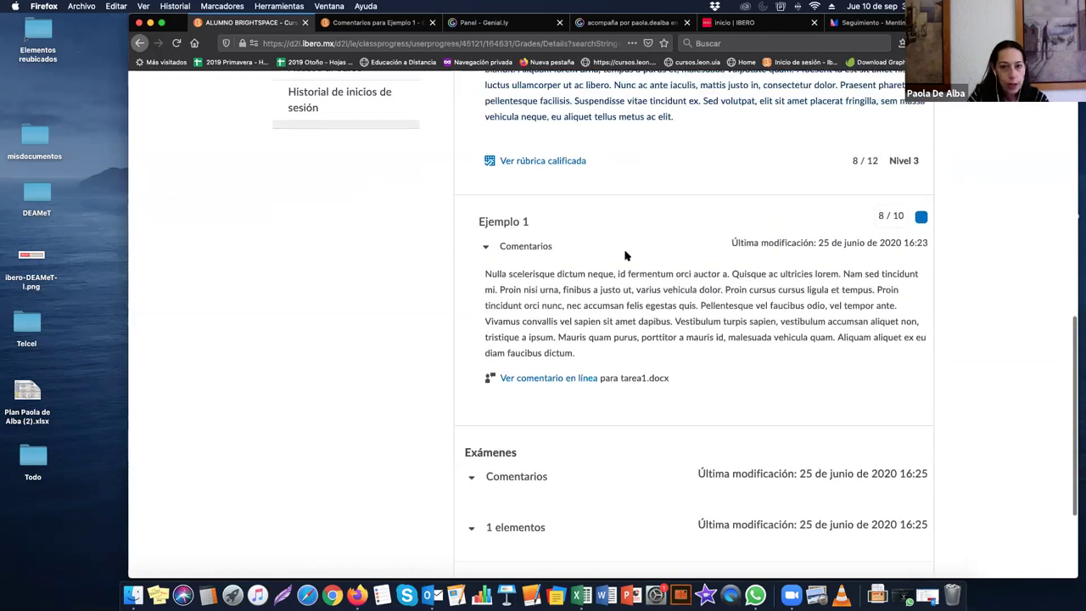
{"action": "scroll", "coordinate": [625, 256], "scroll_direction": "up", "scroll_amount": 6}
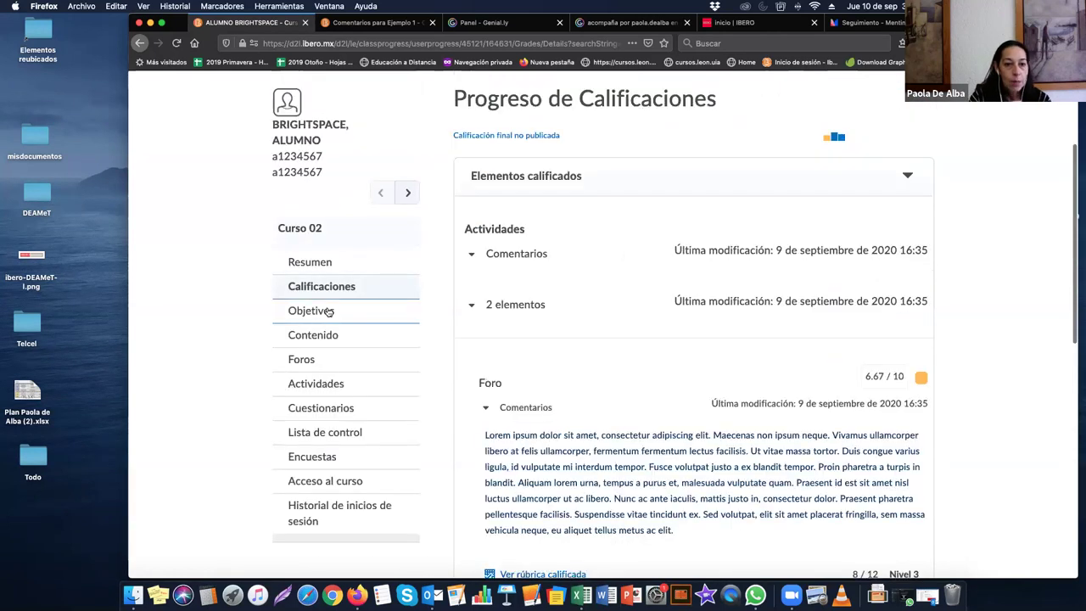
Step: Open Contenido progress and expand Foros: Foro de presentación (5 visits) and prueba (3 visits)
{"action": "left_click", "coordinate": [313, 336]}
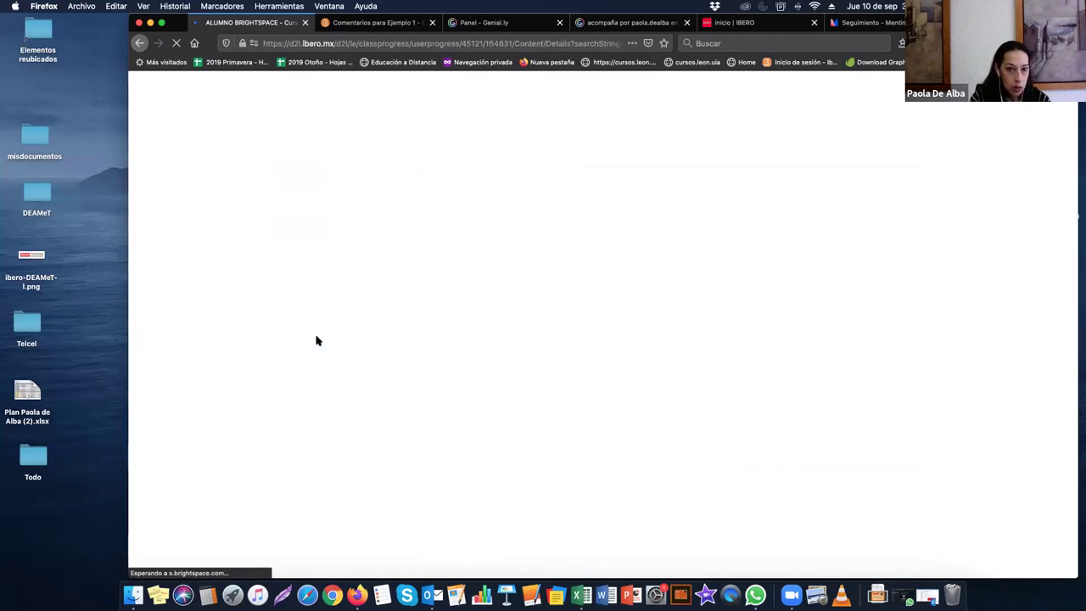
{"action": "scroll", "coordinate": [489, 386], "scroll_direction": "down", "scroll_amount": 1}
{"action": "scroll", "coordinate": [489, 386], "scroll_direction": "down", "scroll_amount": 4}
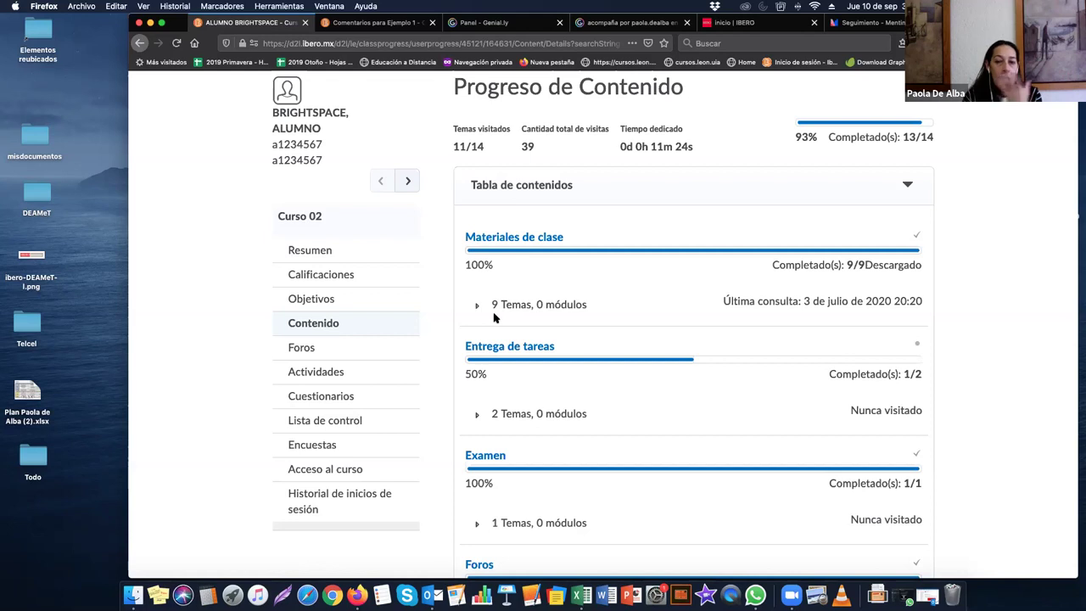
{"action": "scroll", "coordinate": [574, 289], "scroll_direction": "down", "scroll_amount": 2}
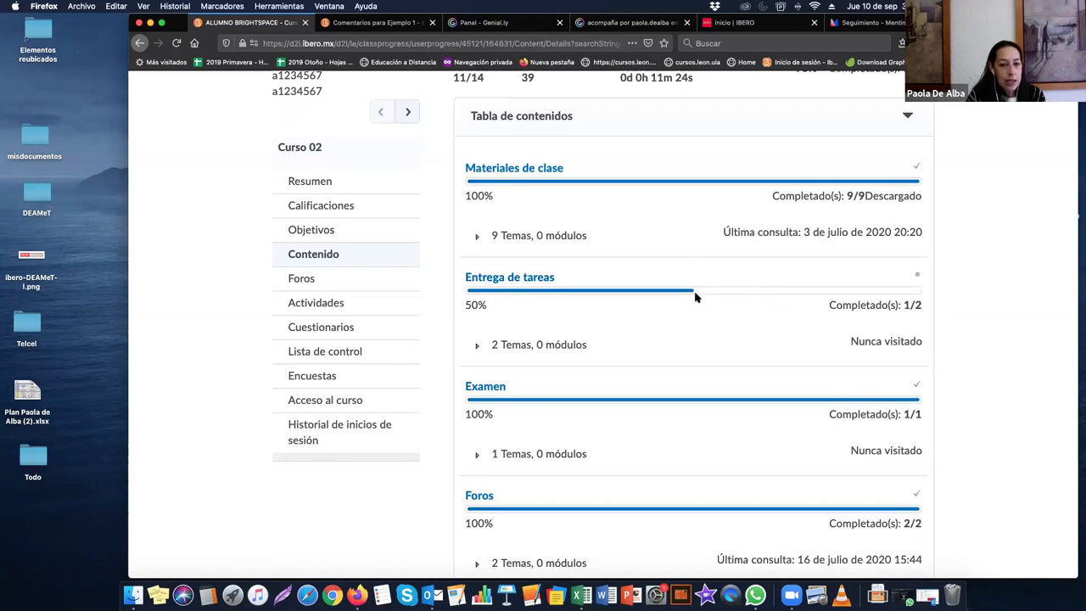
{"action": "scroll", "coordinate": [676, 365], "scroll_direction": "down", "scroll_amount": 1}
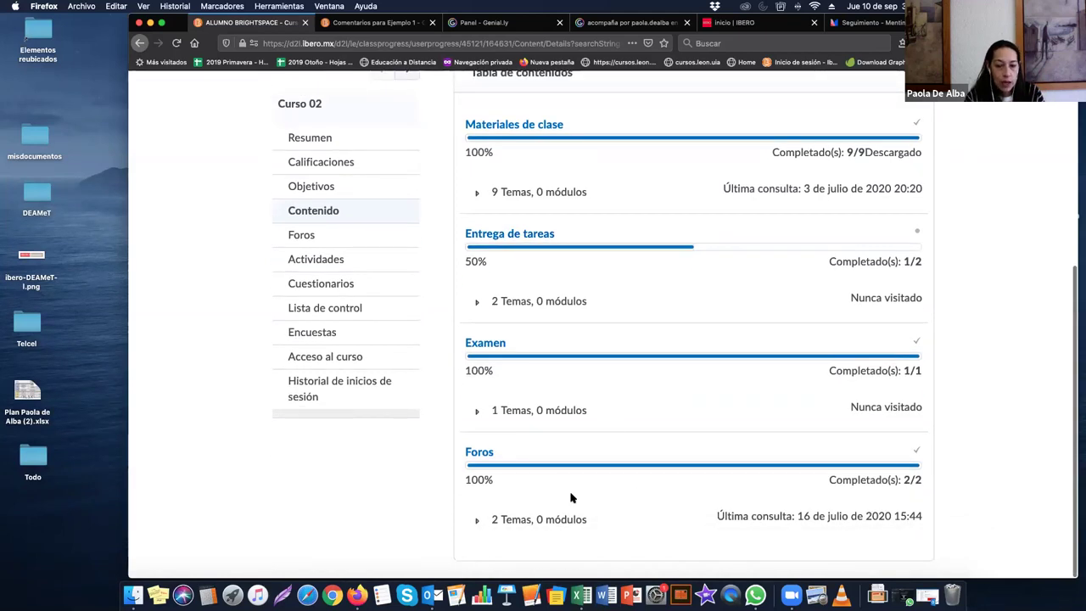
{"action": "left_click", "coordinate": [477, 520]}
{"action": "scroll", "coordinate": [559, 492], "scroll_direction": "down", "scroll_amount": 3}
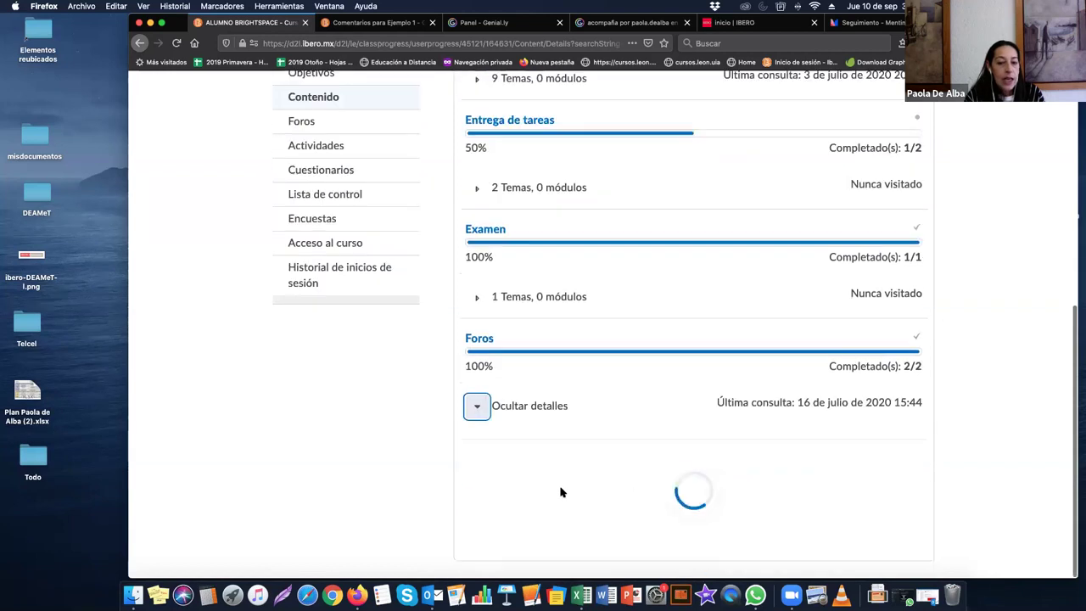
{"action": "scroll", "coordinate": [560, 487], "scroll_direction": "down", "scroll_amount": 2}
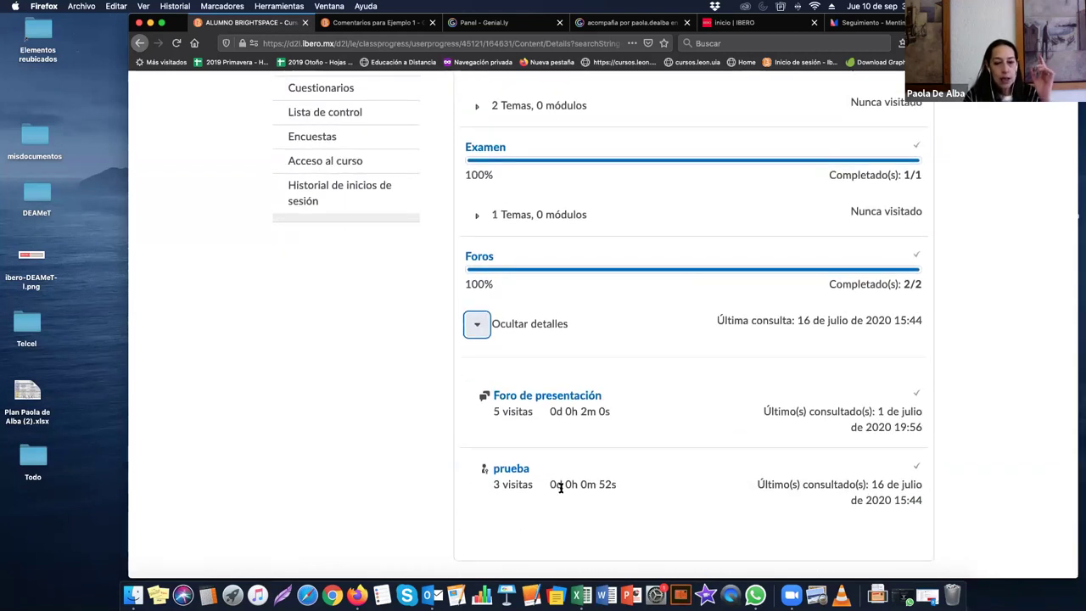
Step: Open the login history and expand the 10 and 9 September 2020 sessions (07:03, 12:21)
{"action": "left_click", "coordinate": [316, 201]}
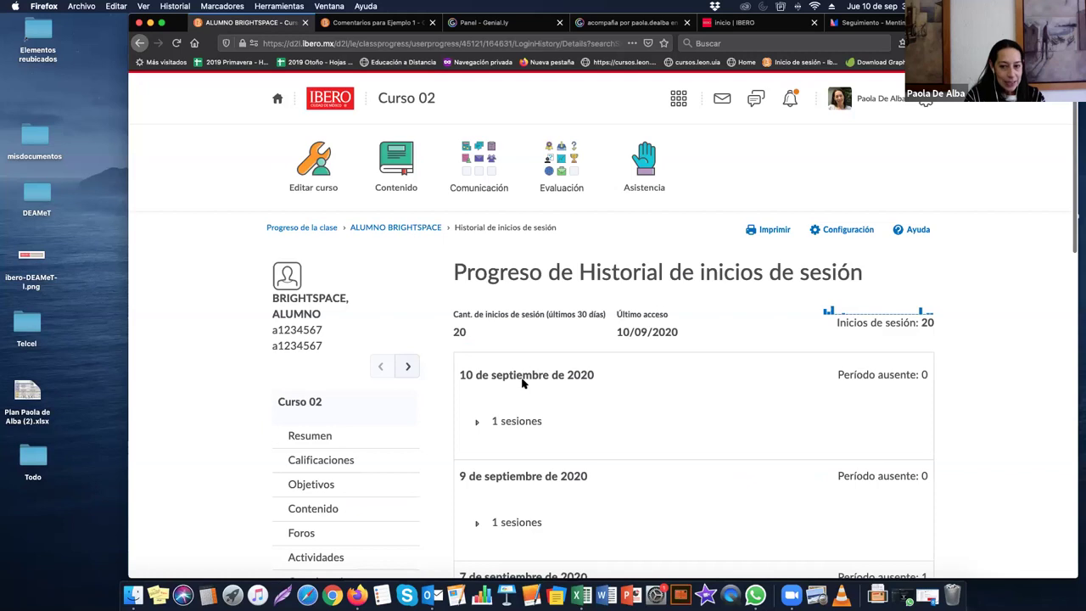
{"action": "scroll", "coordinate": [524, 382], "scroll_direction": "down", "scroll_amount": 5}
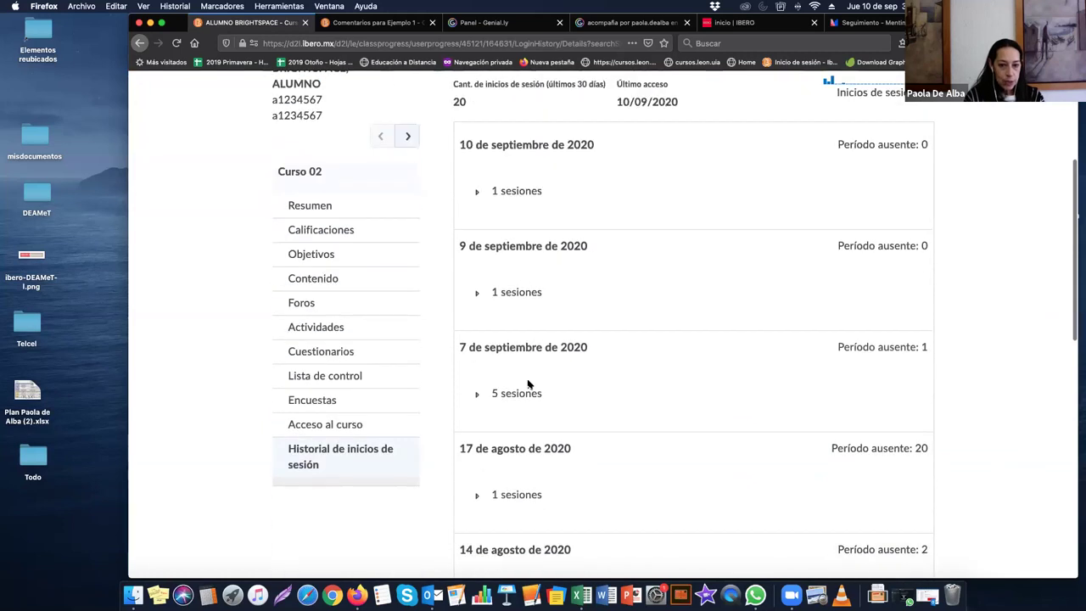
{"action": "left_click", "coordinate": [476, 193]}
{"action": "left_click", "coordinate": [477, 380]}
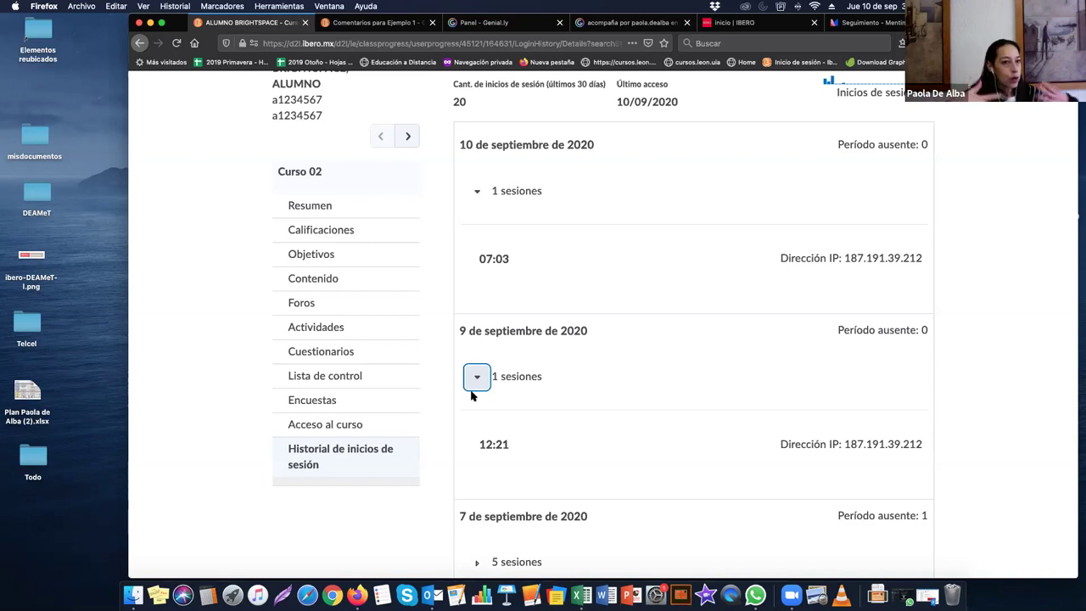
{"action": "scroll", "coordinate": [475, 393], "scroll_direction": "up", "scroll_amount": 5}
Step: Return to Progreso de la clase via the breadcrumb and browse the 26-page student list and grades chart
{"action": "left_click", "coordinate": [318, 248]}
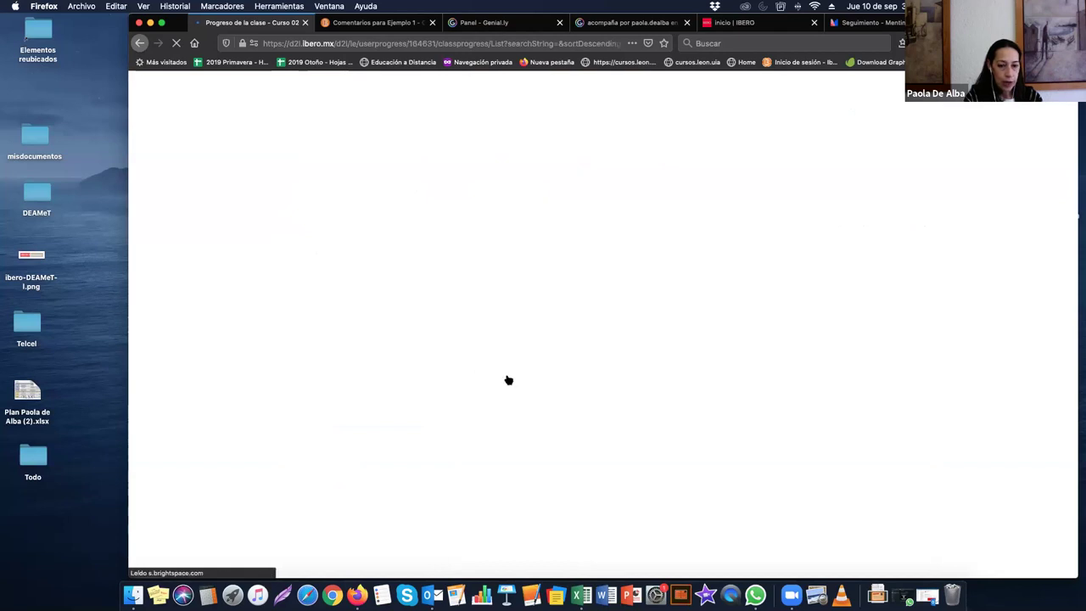
{"action": "scroll", "coordinate": [507, 380], "scroll_direction": "down", "scroll_amount": 2}
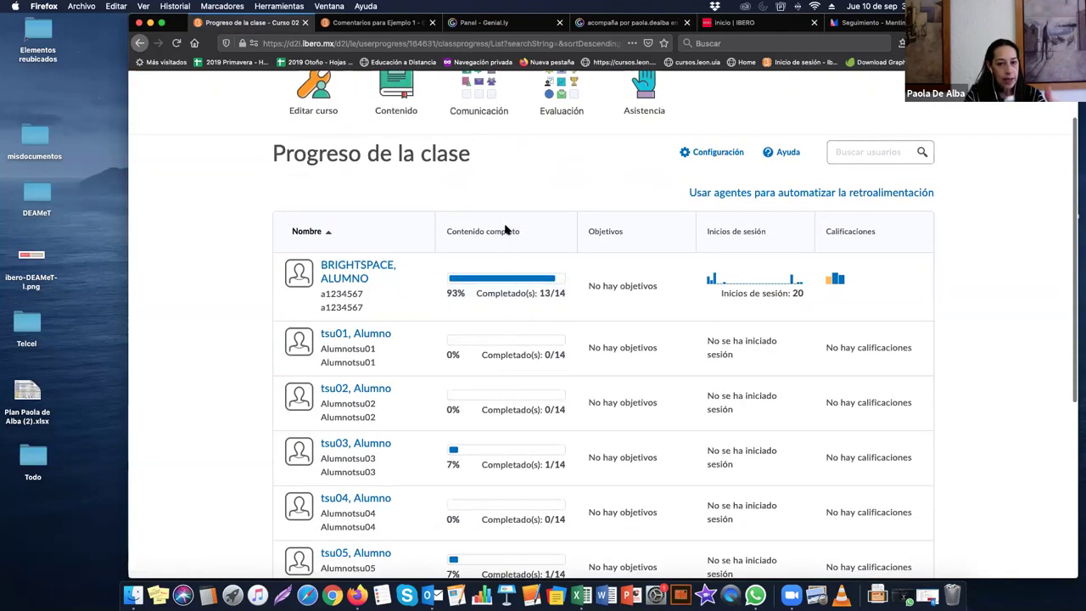
{"action": "scroll", "coordinate": [505, 331], "scroll_direction": "down", "scroll_amount": 2}
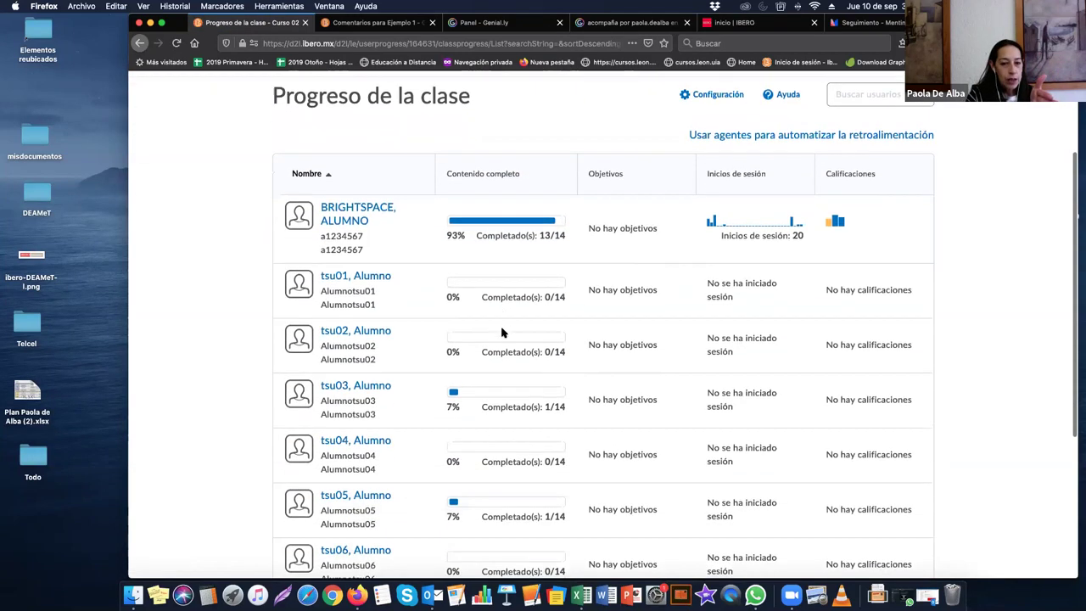
{"action": "scroll", "coordinate": [497, 383], "scroll_direction": "down", "scroll_amount": 3}
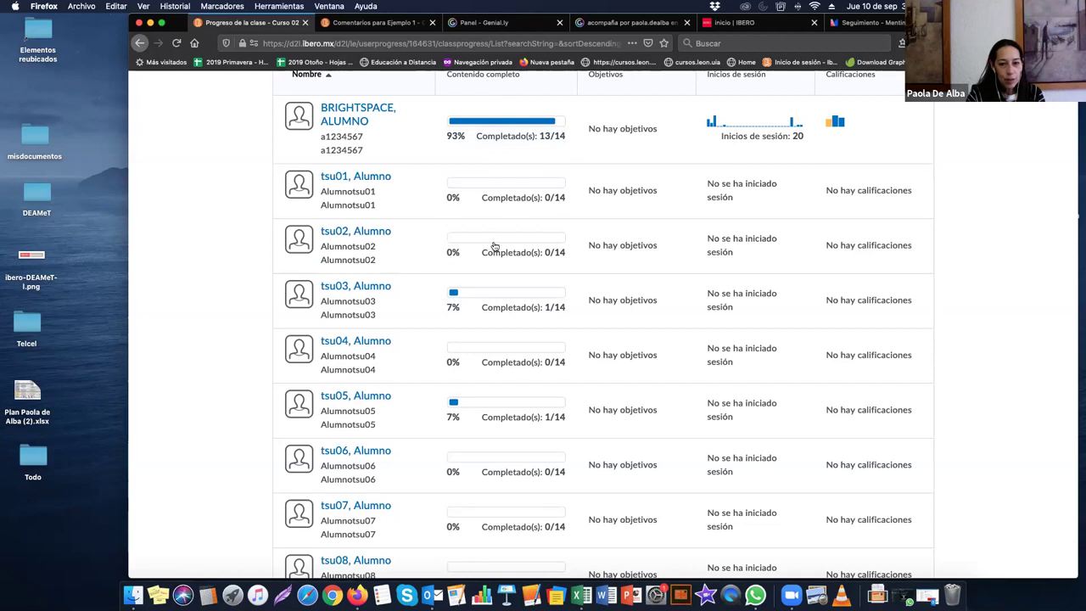
{"action": "scroll", "coordinate": [497, 327], "scroll_direction": "down", "scroll_amount": 2}
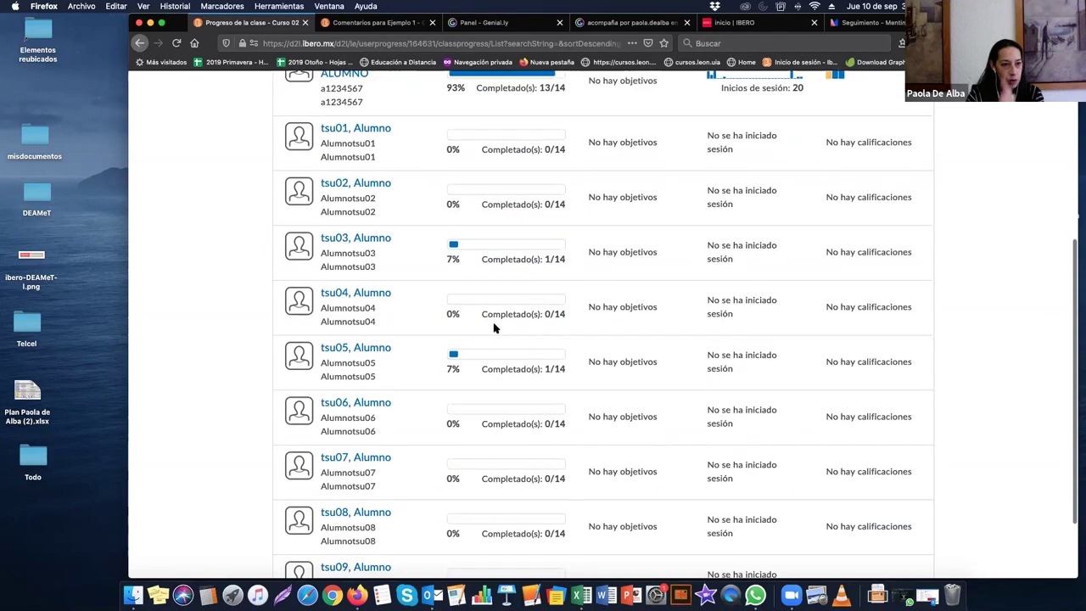
{"action": "scroll", "coordinate": [498, 323], "scroll_direction": "up", "scroll_amount": 4}
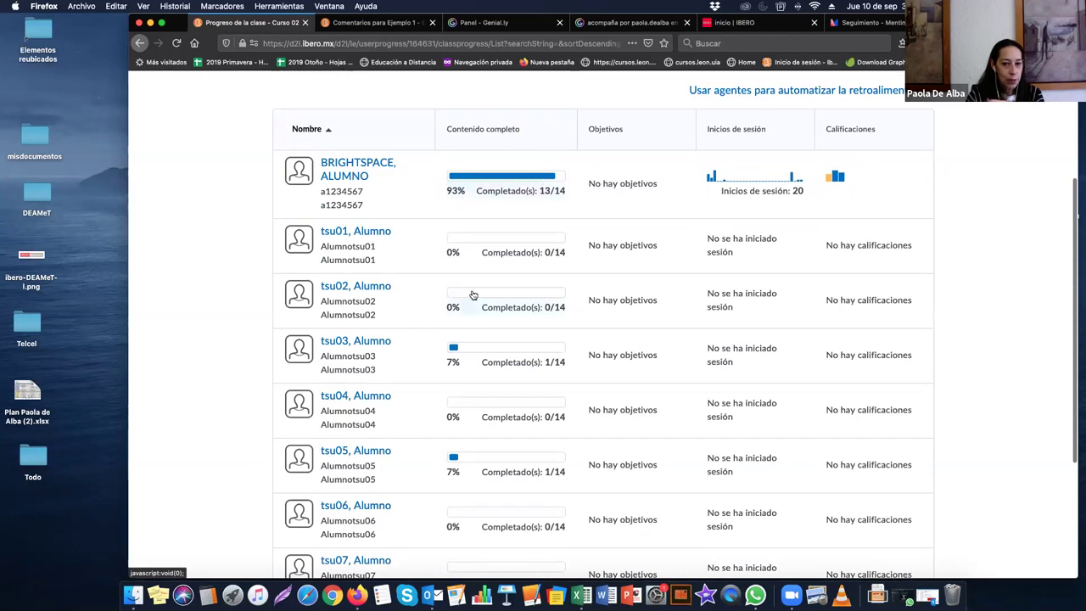
{"action": "scroll", "coordinate": [474, 295], "scroll_direction": "down", "scroll_amount": 5}
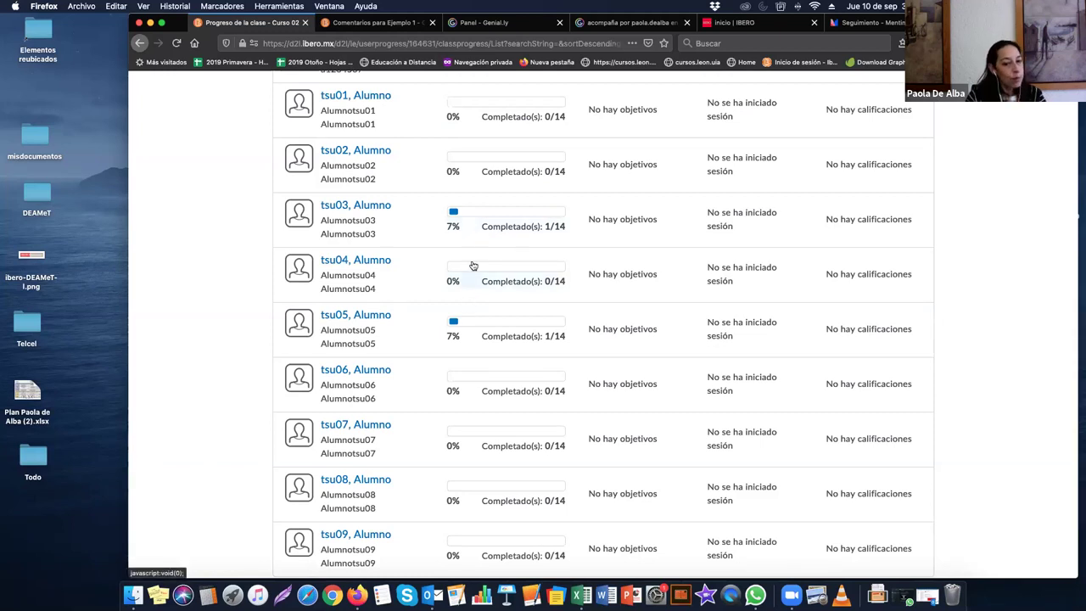
{"action": "scroll", "coordinate": [473, 266], "scroll_direction": "down", "scroll_amount": 2}
{"action": "scroll", "coordinate": [475, 269], "scroll_direction": "up", "scroll_amount": 10}
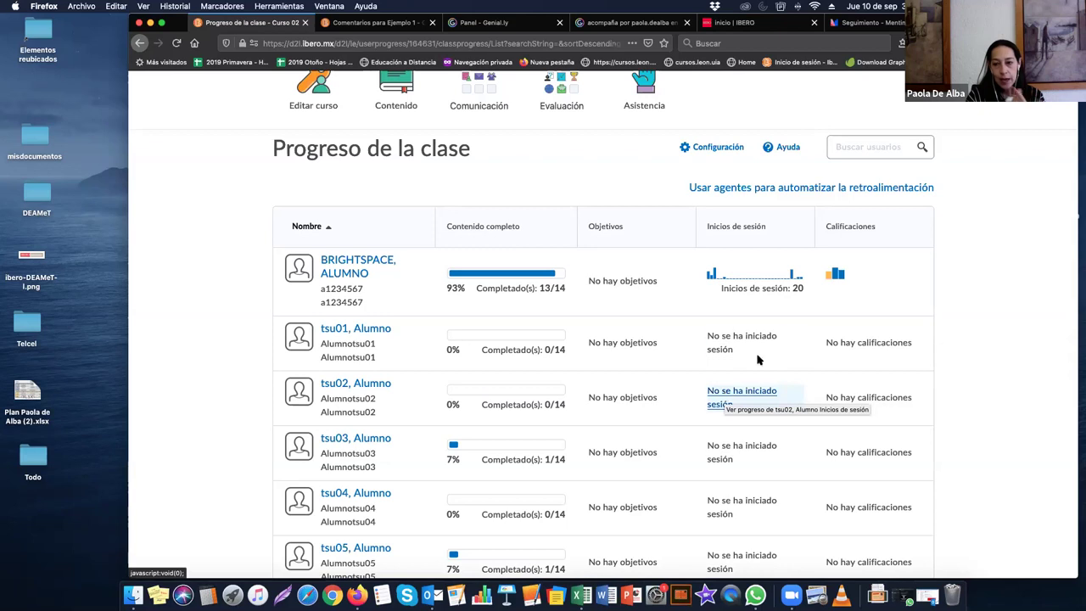
{"action": "mouse_move", "coordinate": [832, 280]}
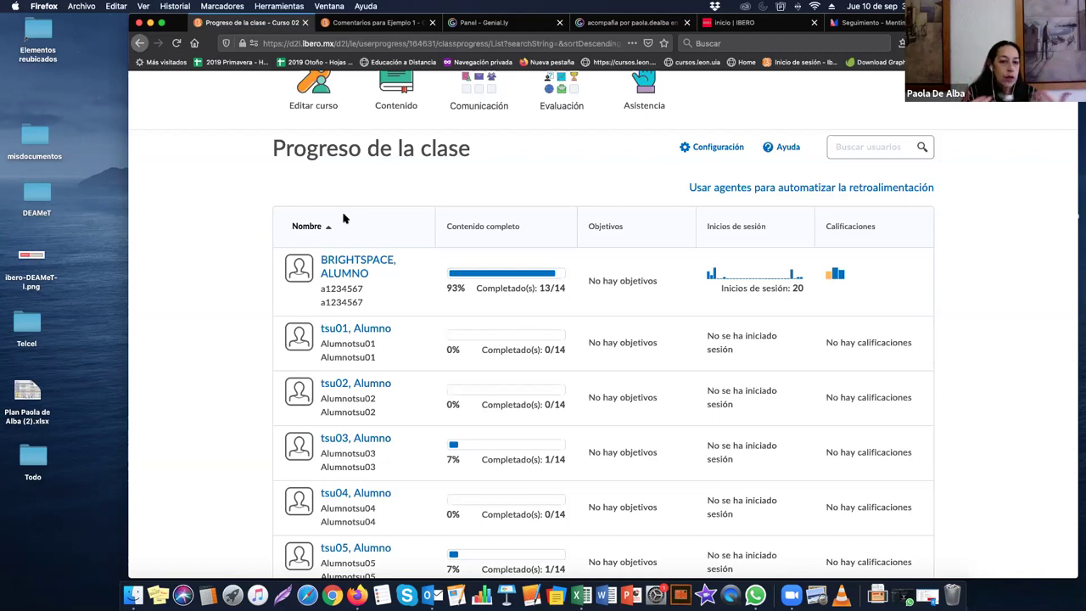
{"action": "scroll", "coordinate": [344, 221], "scroll_direction": "down", "scroll_amount": 7}
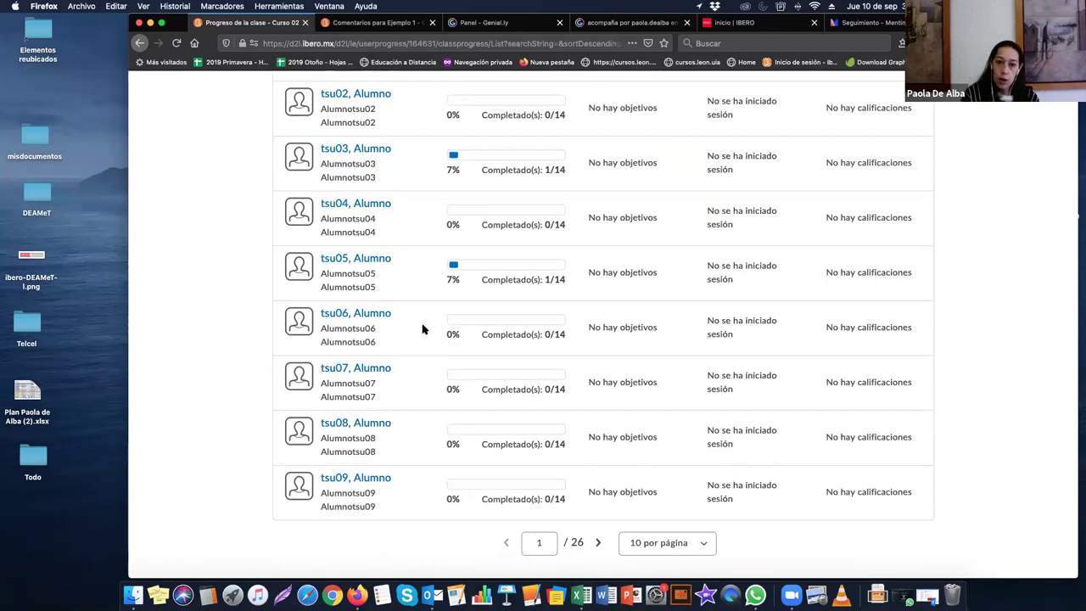
{"action": "scroll", "coordinate": [427, 325], "scroll_direction": "up", "scroll_amount": 9}
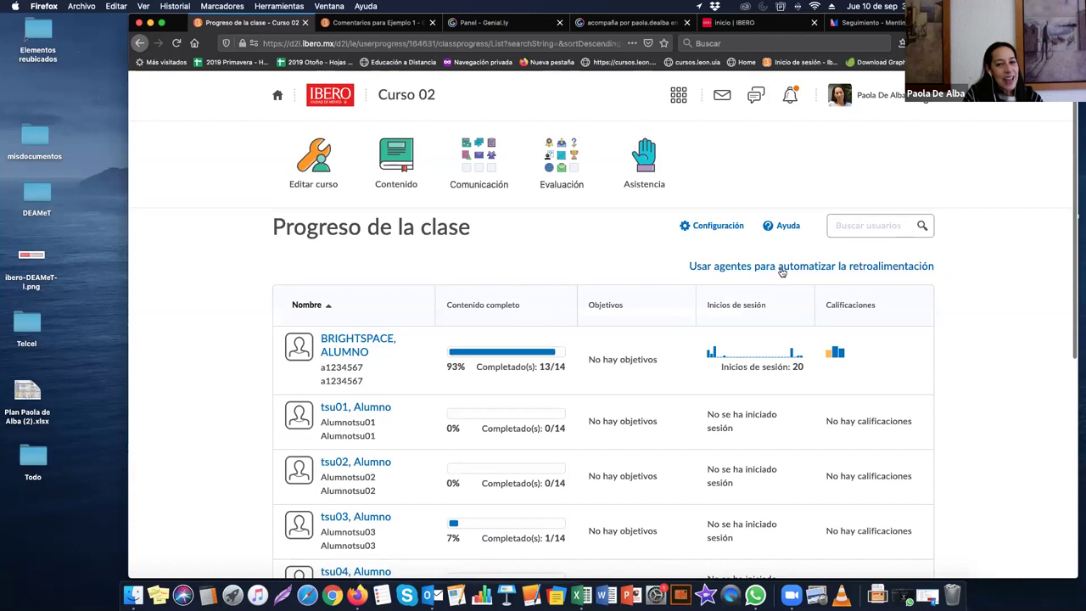
Step: Leave the feedback agents page and reload Progreso de la clase from the Evaluación menu
{"action": "left_click", "coordinate": [782, 269]}
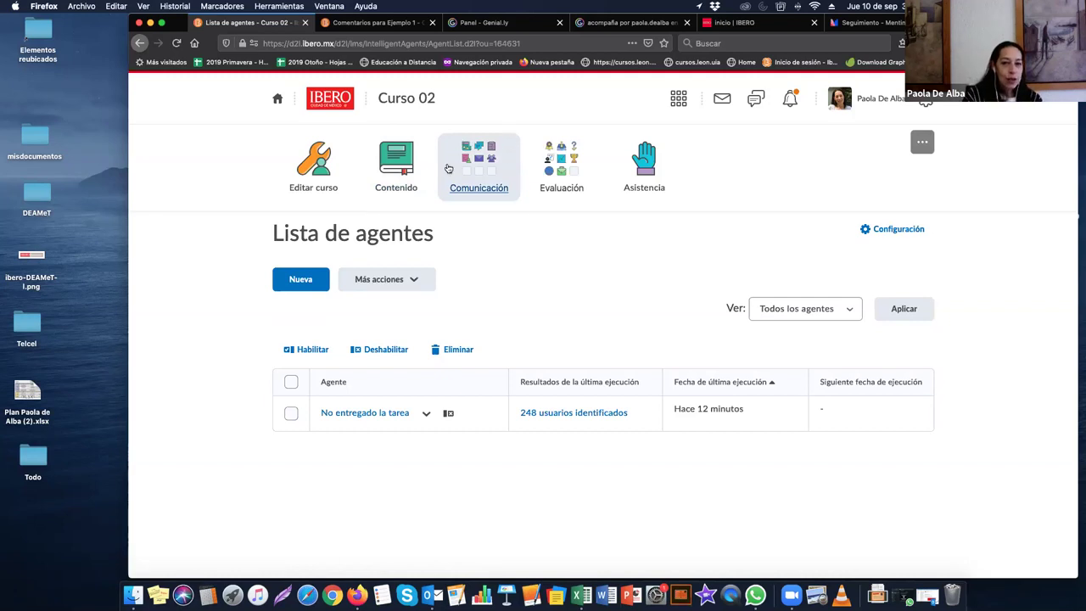
{"action": "left_click", "coordinate": [560, 161]}
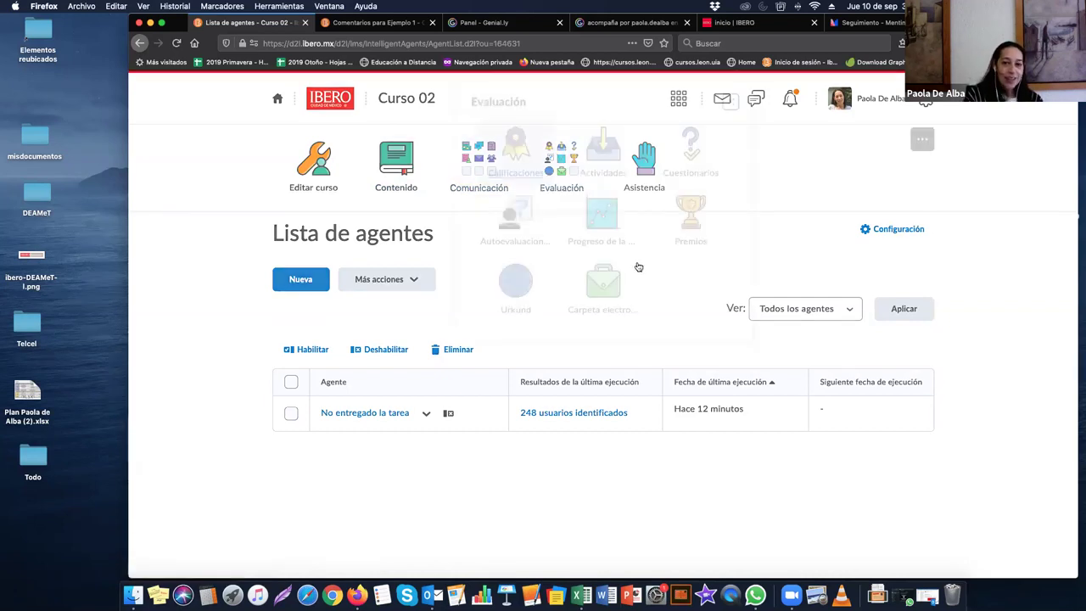
{"action": "left_click", "coordinate": [575, 245]}
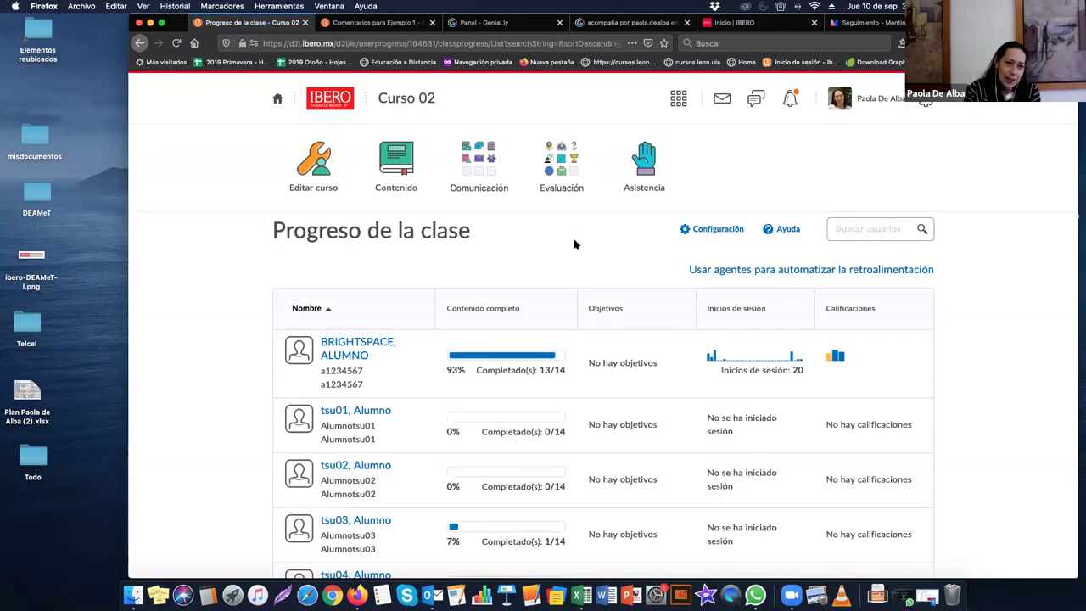
{"action": "scroll", "coordinate": [595, 289], "scroll_direction": "down", "scroll_amount": 5}
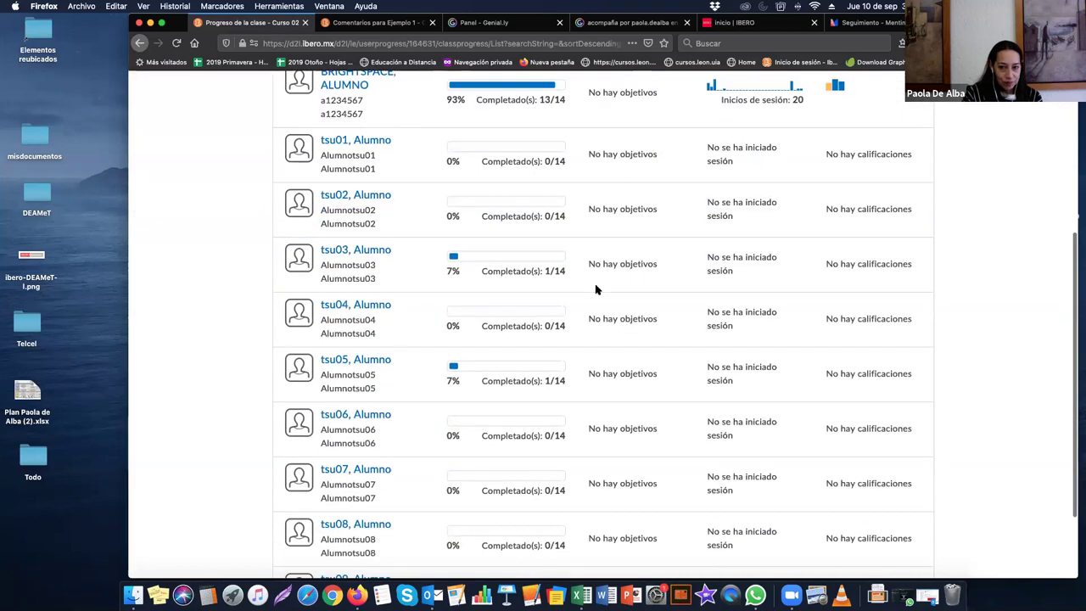
{"action": "scroll", "coordinate": [596, 290], "scroll_direction": "down", "scroll_amount": 2}
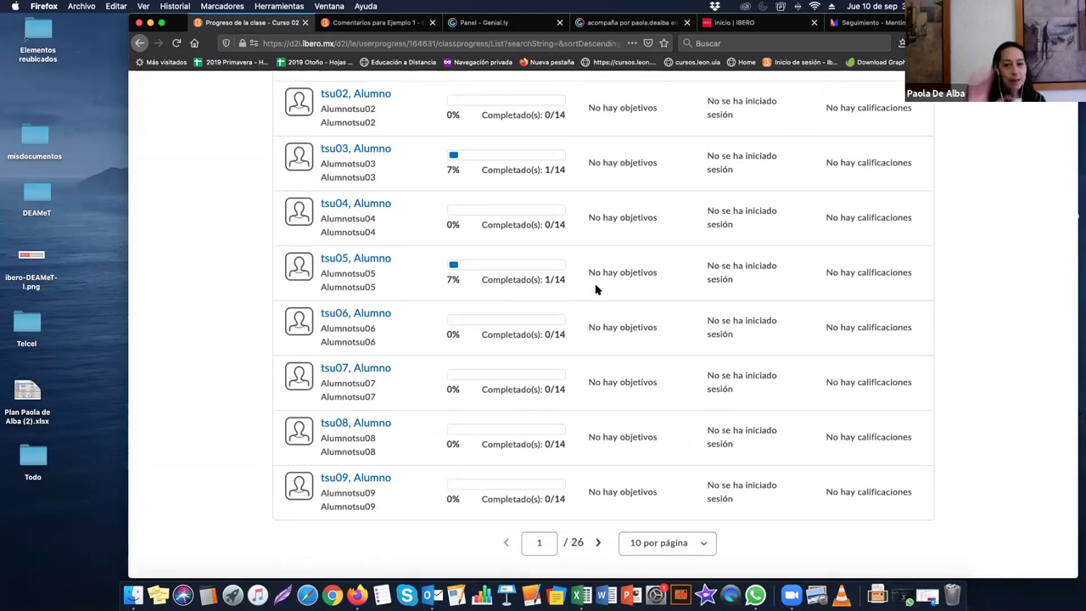
{"action": "scroll", "coordinate": [595, 289], "scroll_direction": "up", "scroll_amount": 4}
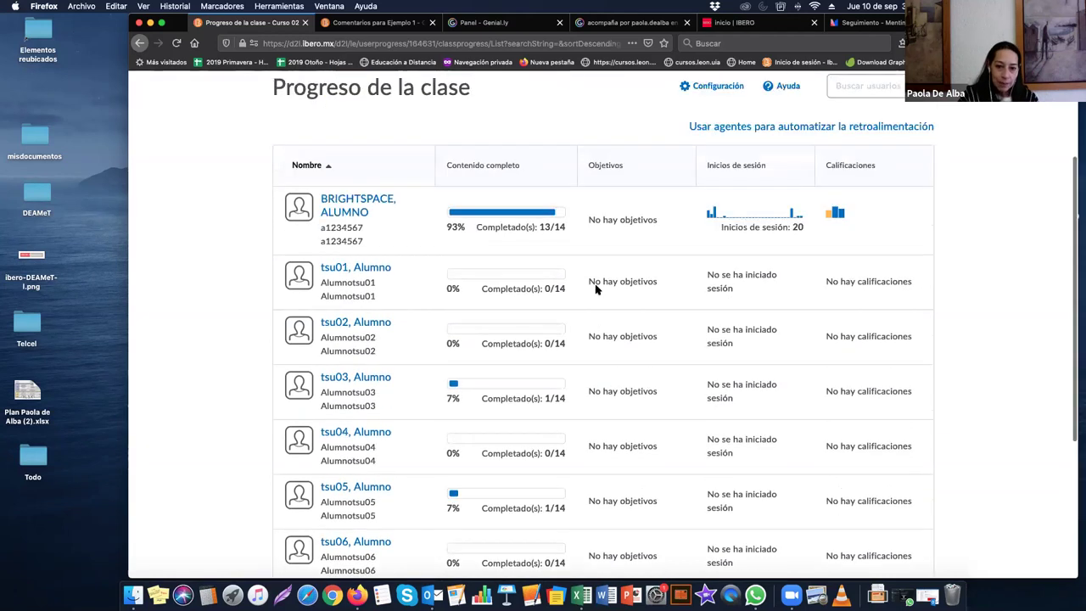
{"action": "scroll", "coordinate": [595, 290], "scroll_direction": "up", "scroll_amount": 3}
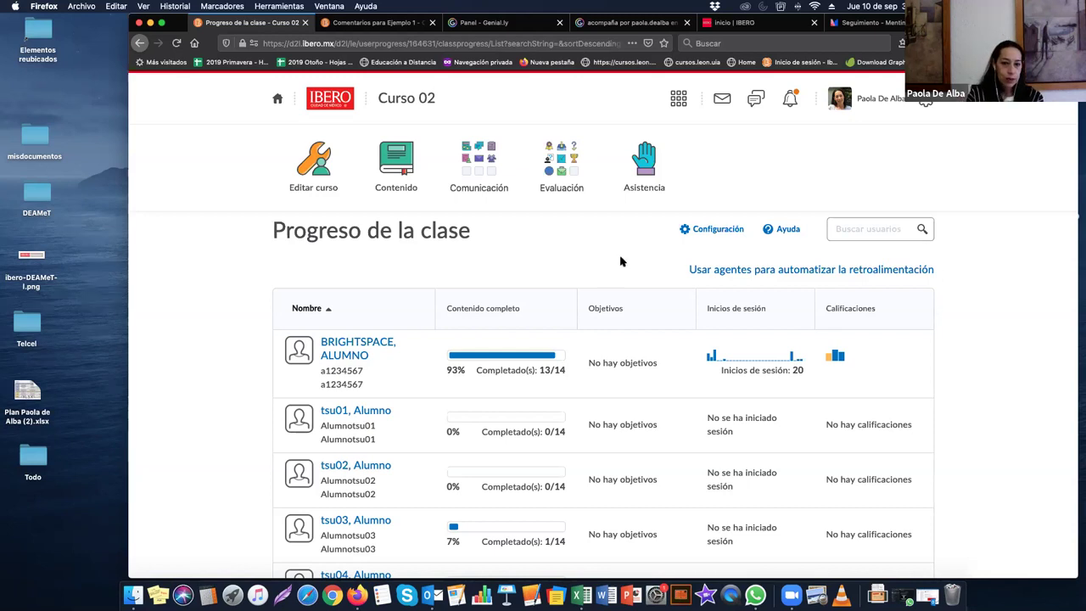
{"action": "scroll", "coordinate": [616, 261], "scroll_direction": "down", "scroll_amount": 3}
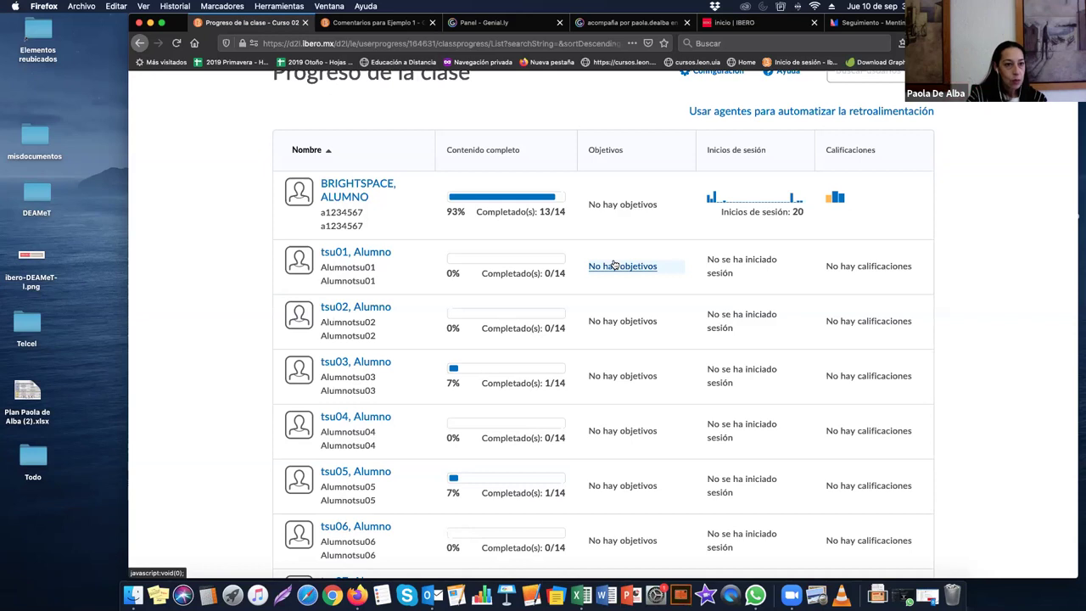
{"action": "scroll", "coordinate": [619, 221], "scroll_direction": "up", "scroll_amount": 3}
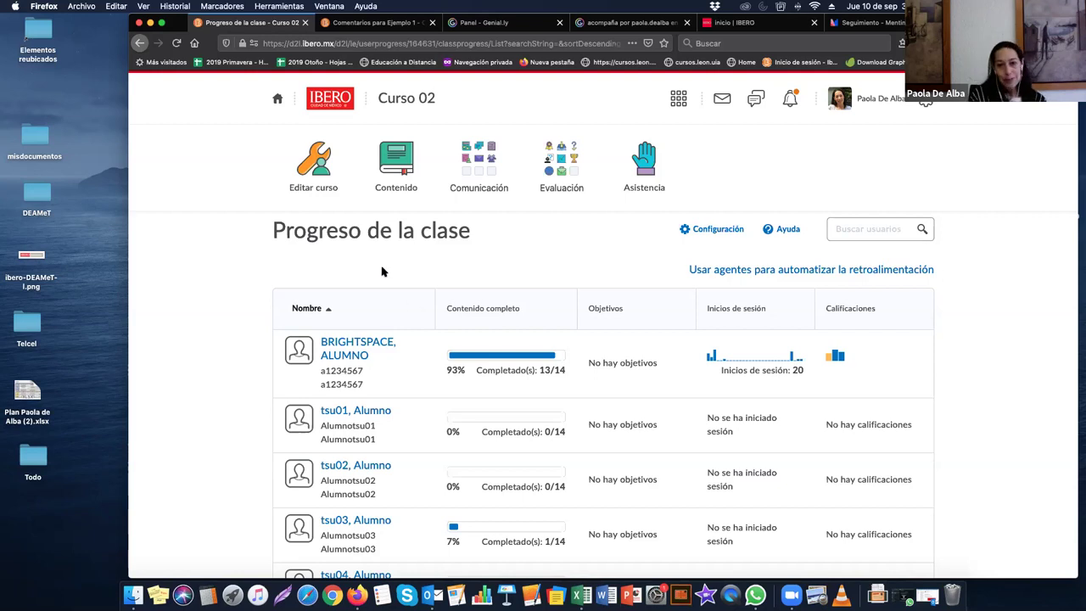
{"action": "left_click", "coordinate": [567, 166]}
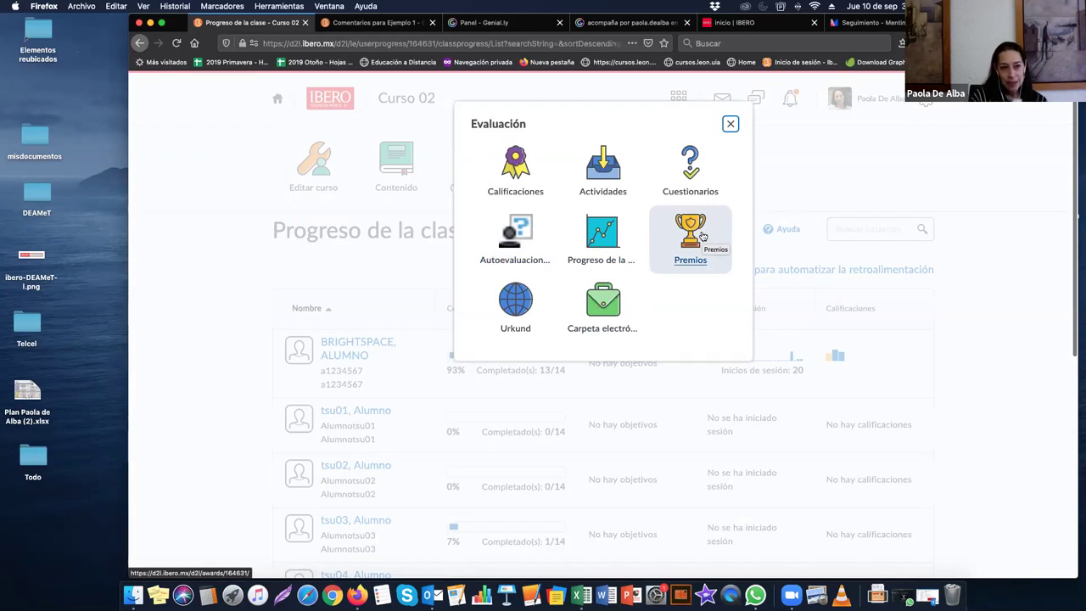
{"action": "left_click", "coordinate": [729, 124]}
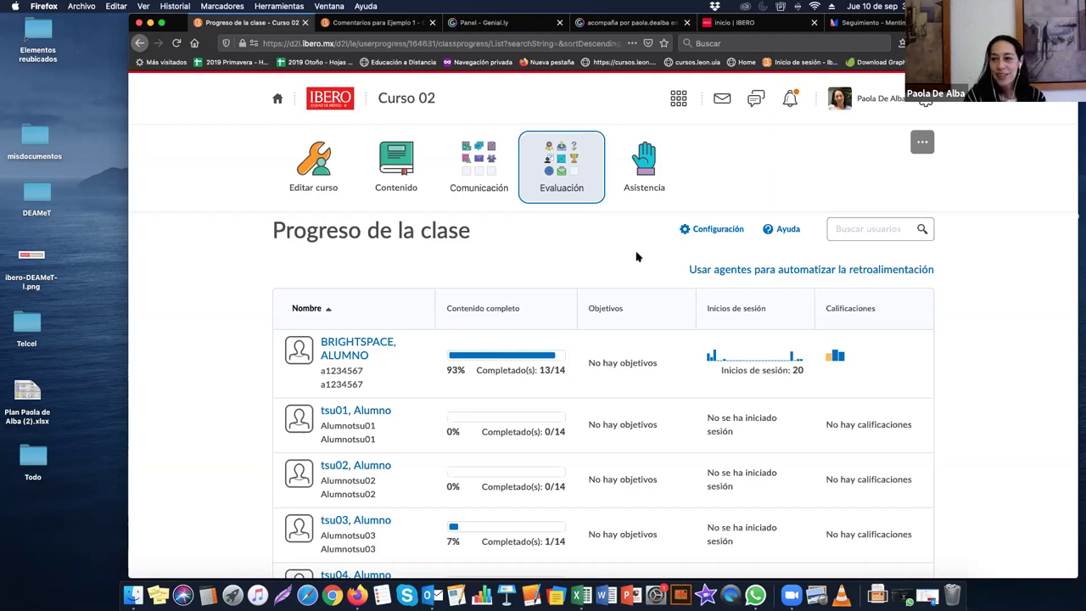
{"action": "key", "text": "XF86AudioLowerVolume"}
{"action": "key", "text": "XF86AudioRaiseVolume"}
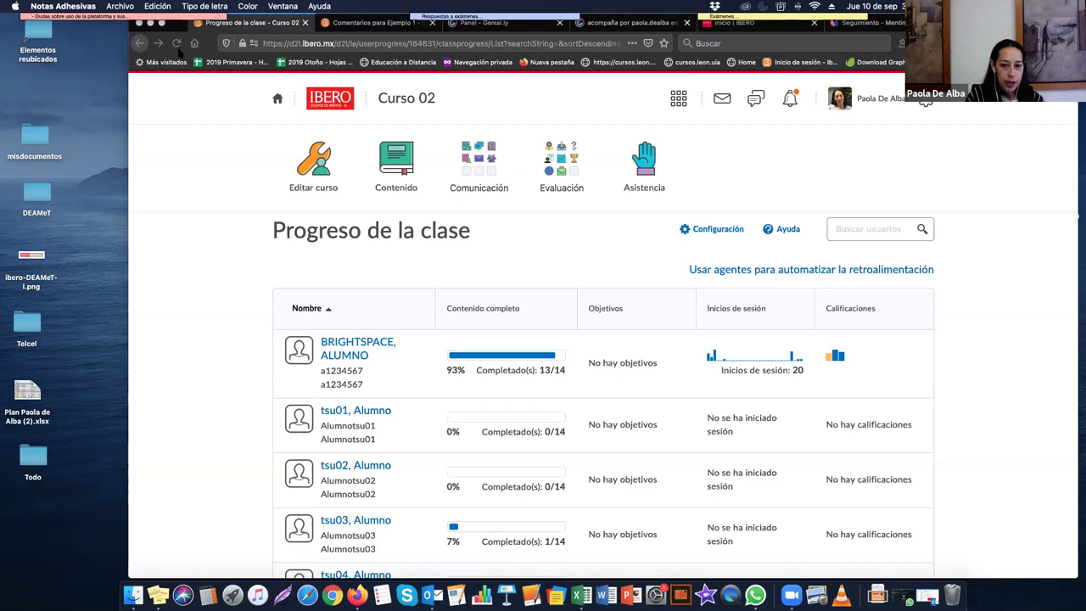
{"action": "left_click", "coordinate": [218, 16]}
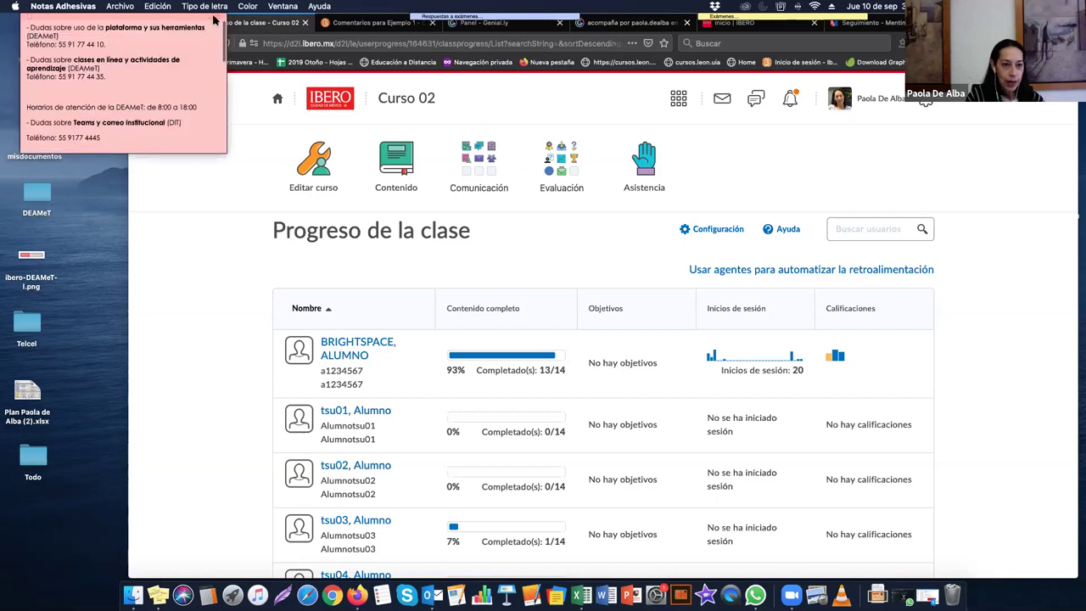
{"action": "scroll", "coordinate": [170, 76], "scroll_direction": "down", "scroll_amount": 5}
{"action": "left_click_drag", "start_coordinate": [177, 70], "coordinate": [26, 43]}
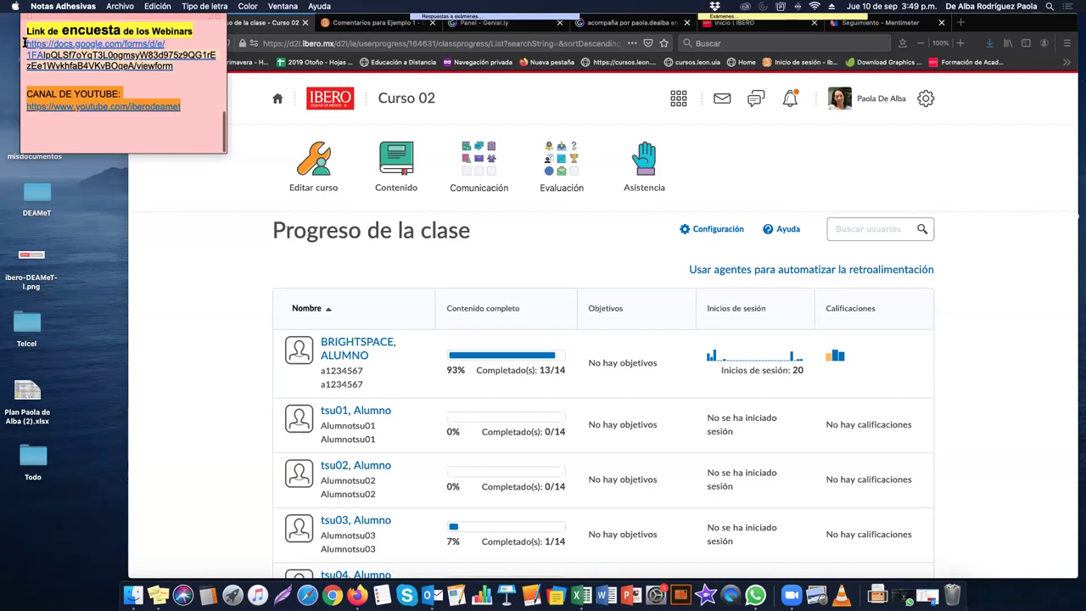
{"action": "left_click", "coordinate": [178, 66]}
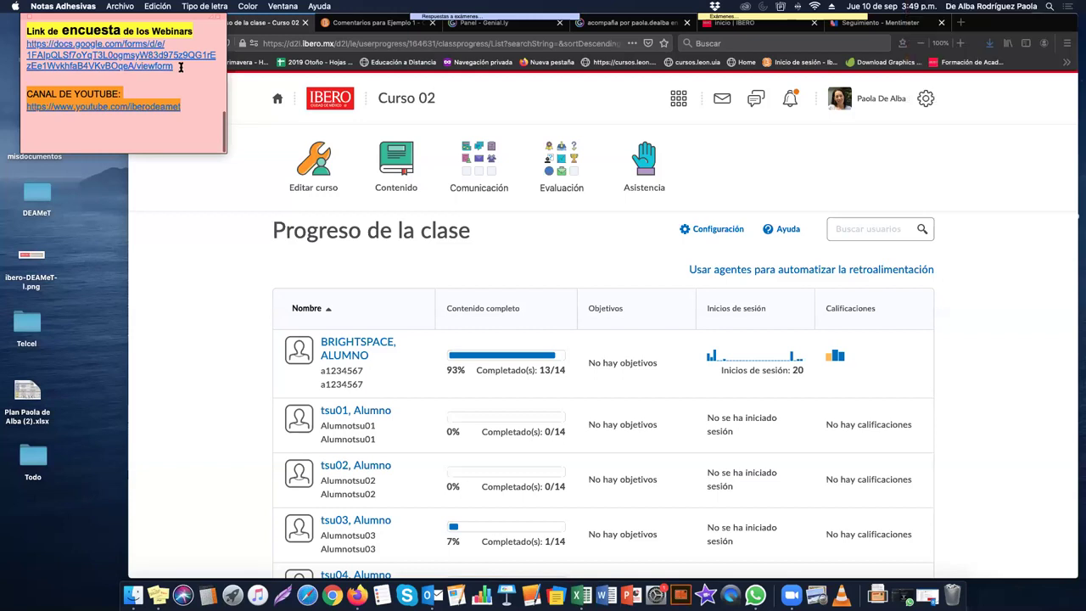
{"action": "left_click", "coordinate": [29, 44], "text": "shift"}
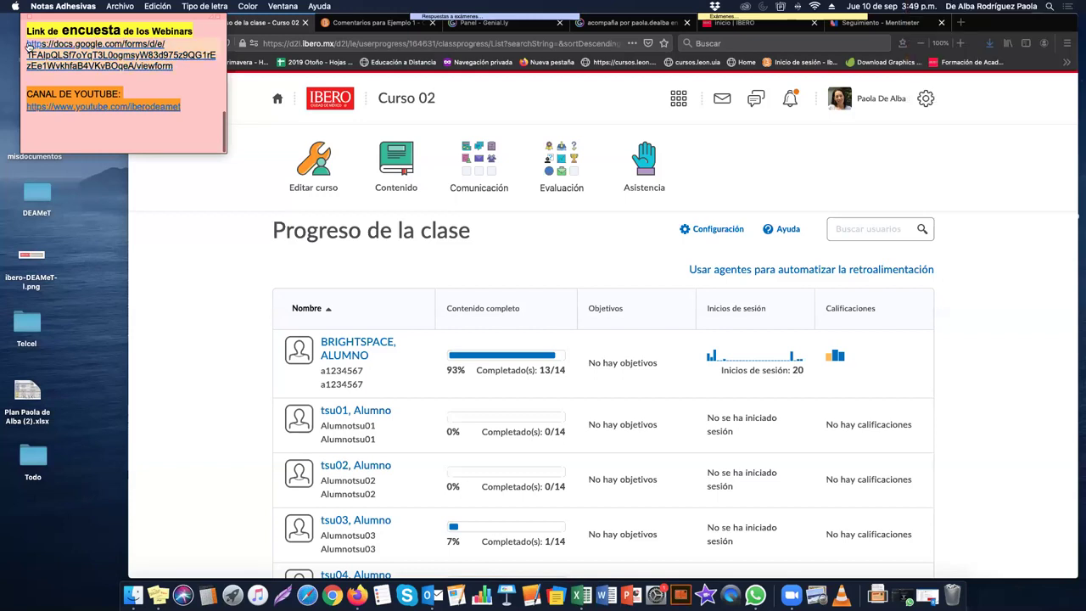
{"action": "left_click", "coordinate": [23, 43], "text": "shift"}
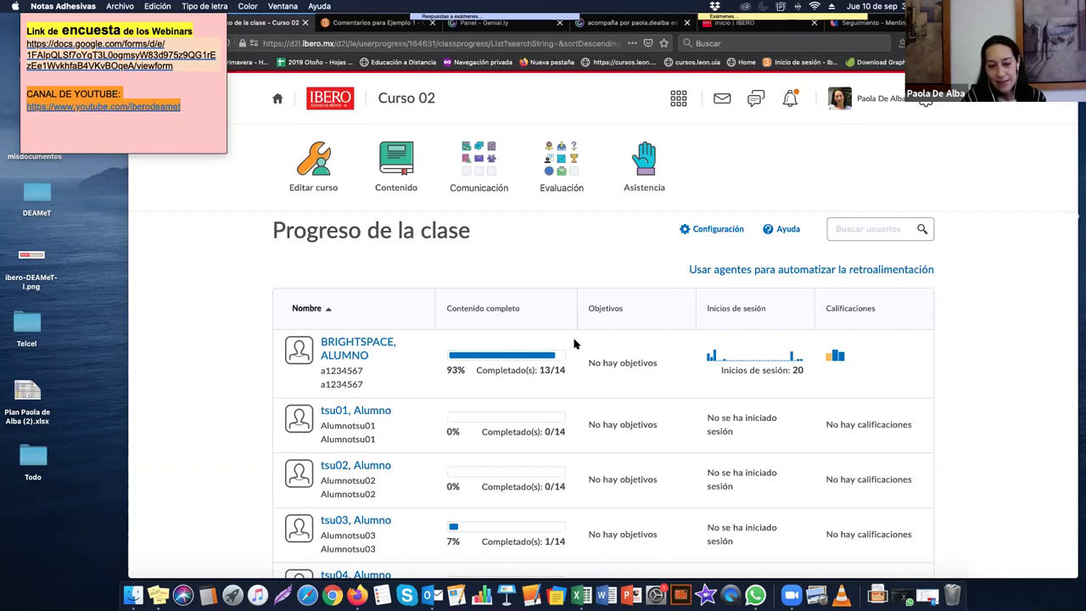
{"action": "left_click", "coordinate": [218, 17]}
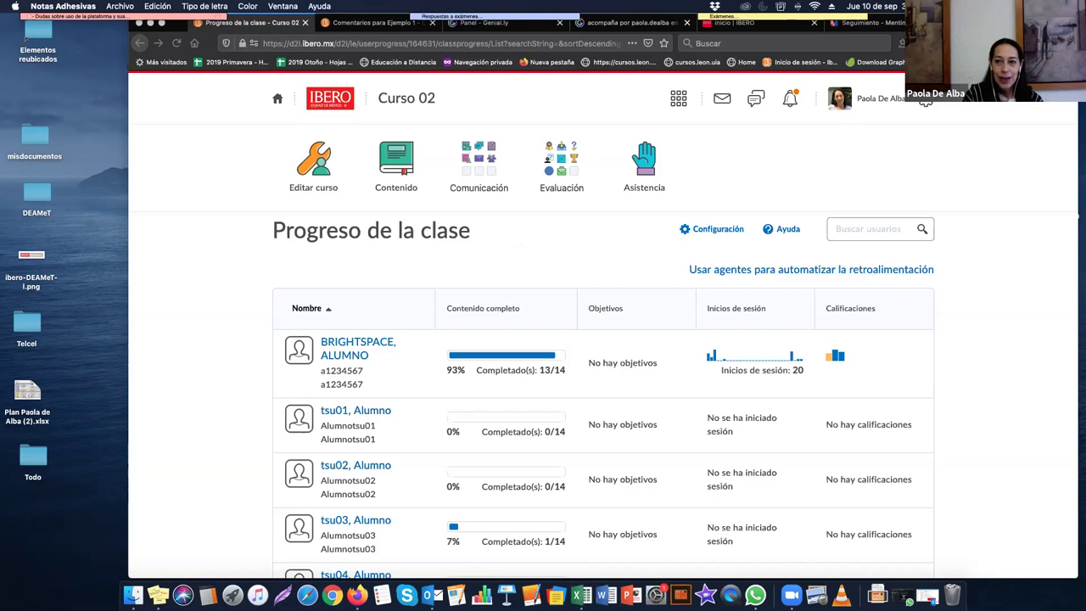
Step: Back in Firefox, sign out of the instructor account via Cerrar sesión
{"action": "key", "text": "ctrl+alt+c"}
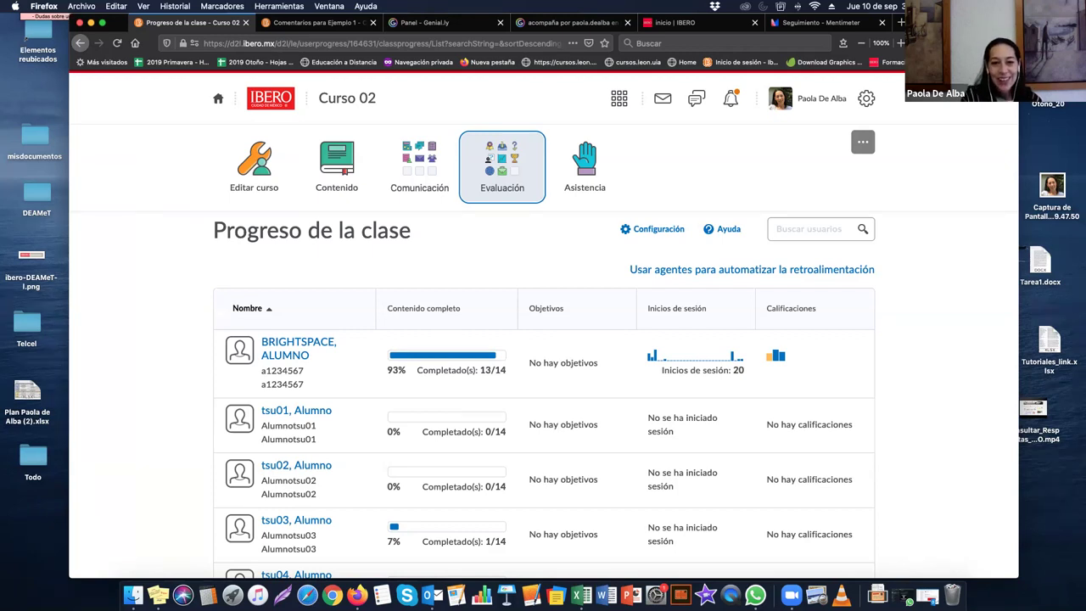
{"action": "left_click", "coordinate": [822, 107]}
{"action": "left_click", "coordinate": [773, 236]}
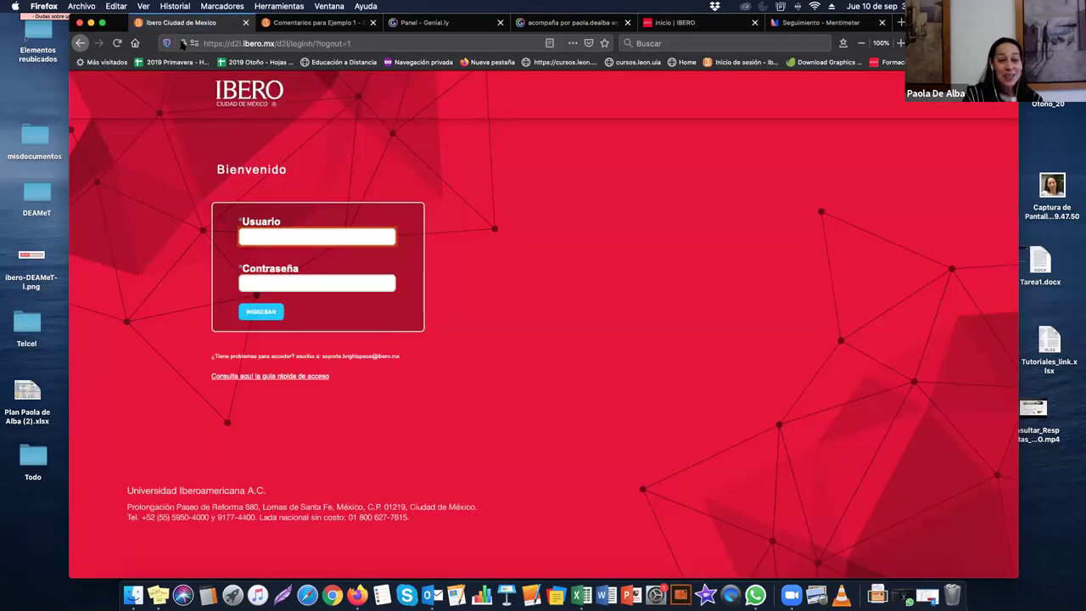
Step: Sign in with the student test account's username and password
{"action": "left_click", "coordinate": [282, 238]}
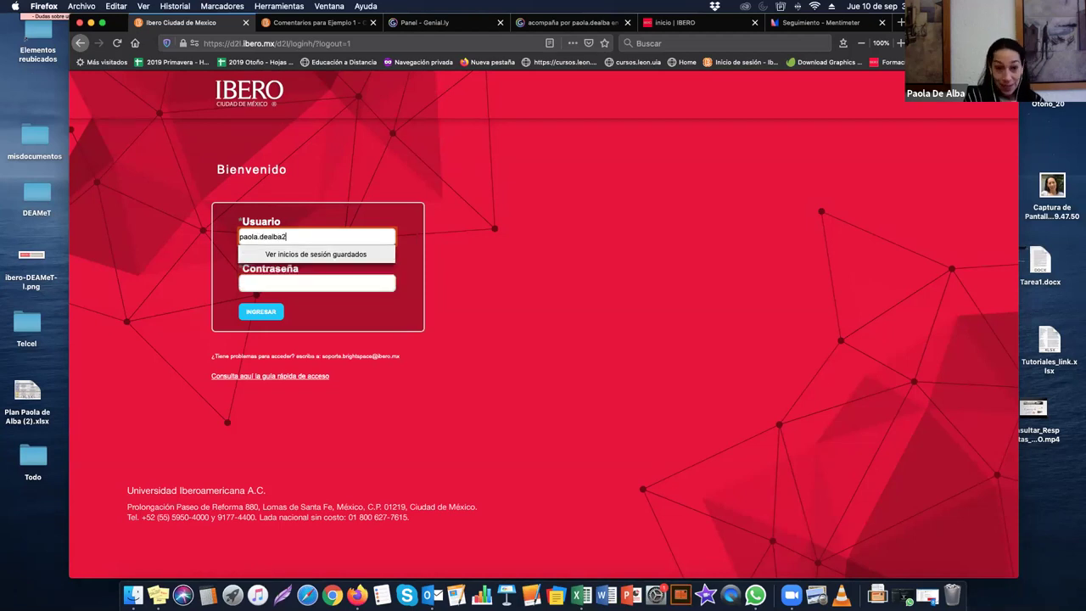
{"action": "key", "text": "Tab"}
{"action": "type", "text": "•••••••••"}
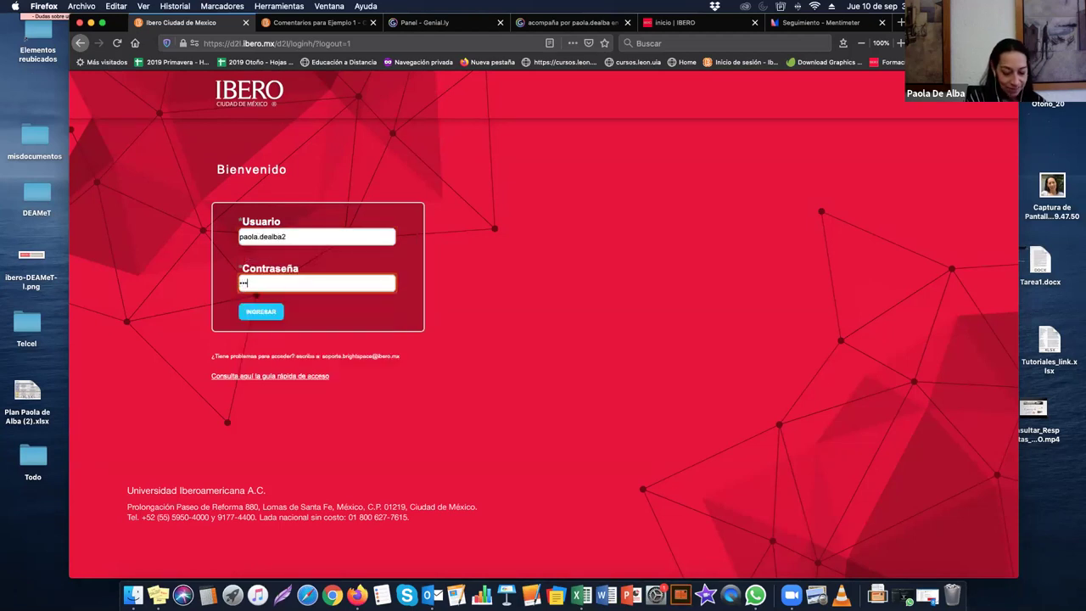
{"action": "key", "text": "Return"}
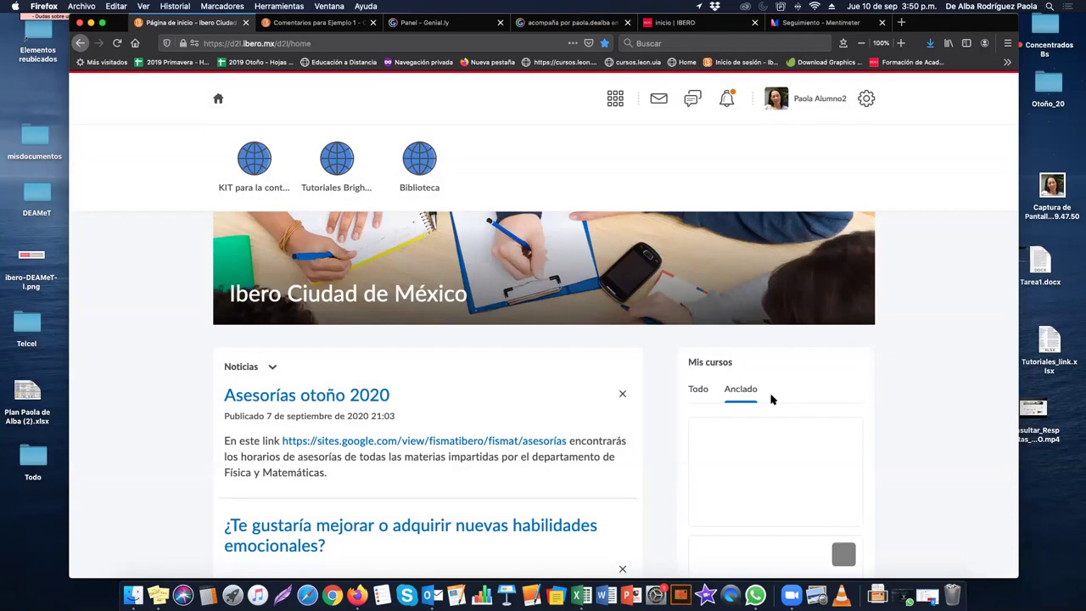
Step: Show all four courses, open apc19_paola, and open its Evaluación menu for Calificaciones
{"action": "scroll", "coordinate": [771, 399], "scroll_direction": "down", "scroll_amount": 5}
{"action": "scroll", "coordinate": [771, 400], "scroll_direction": "down", "scroll_amount": 5}
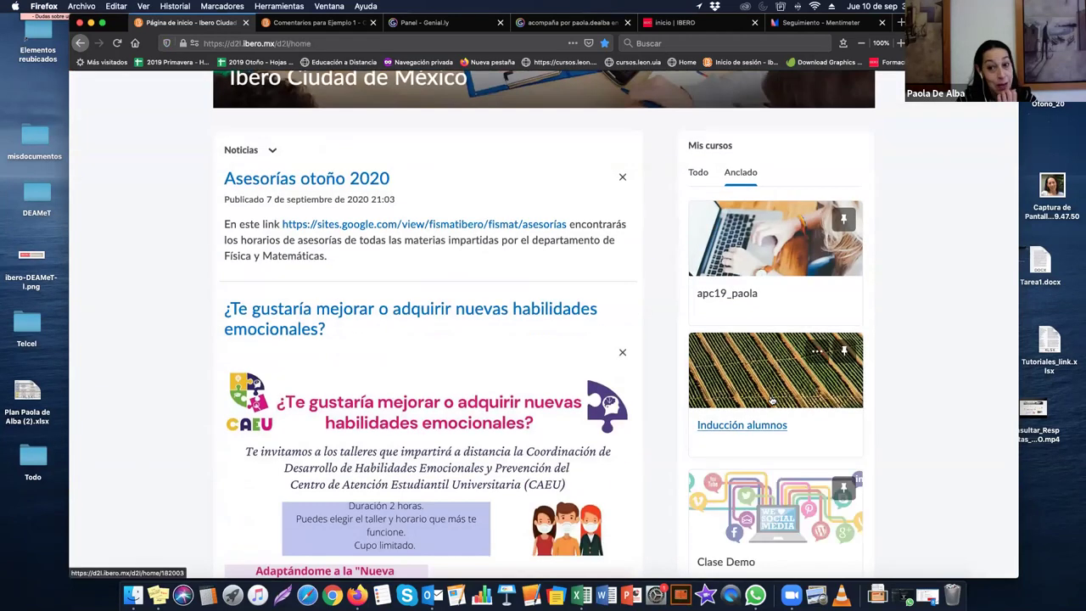
{"action": "scroll", "coordinate": [771, 399], "scroll_direction": "down", "scroll_amount": 3}
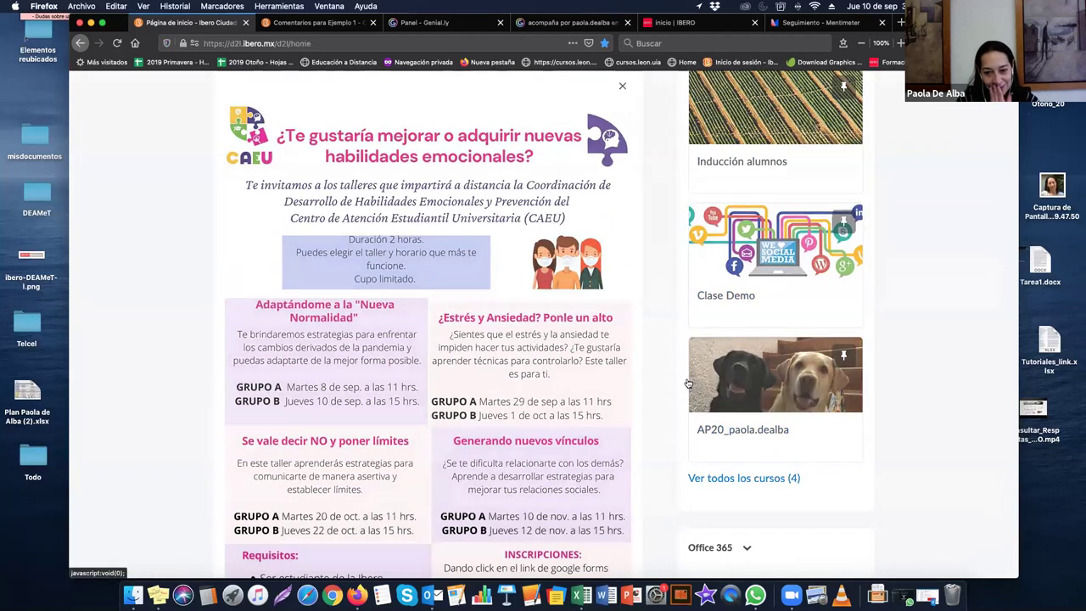
{"action": "left_click", "coordinate": [744, 478]}
{"action": "left_click", "coordinate": [291, 311]}
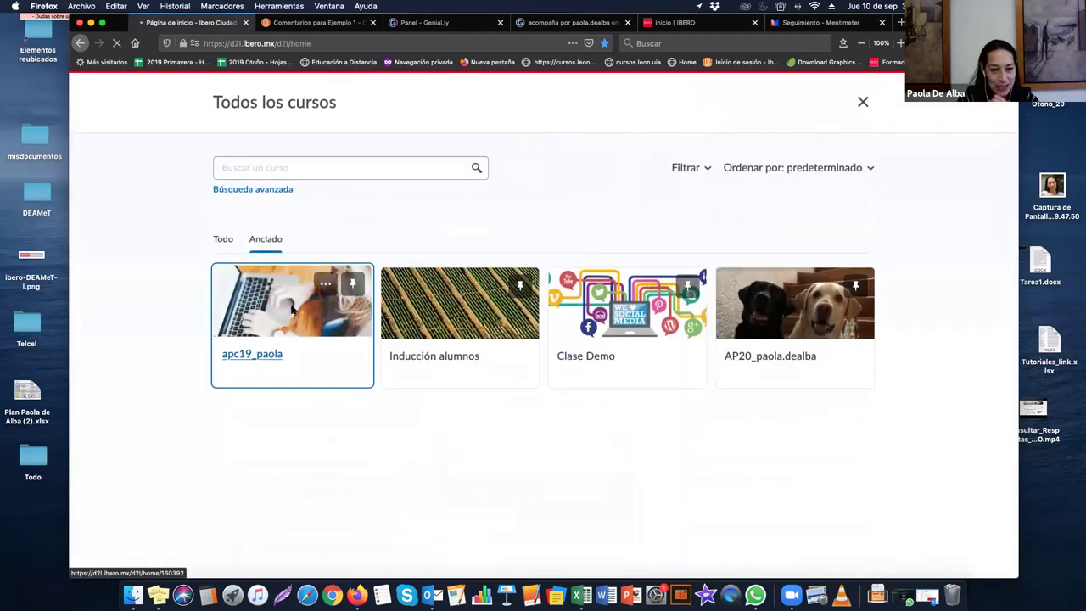
{"action": "left_click", "coordinate": [500, 170]}
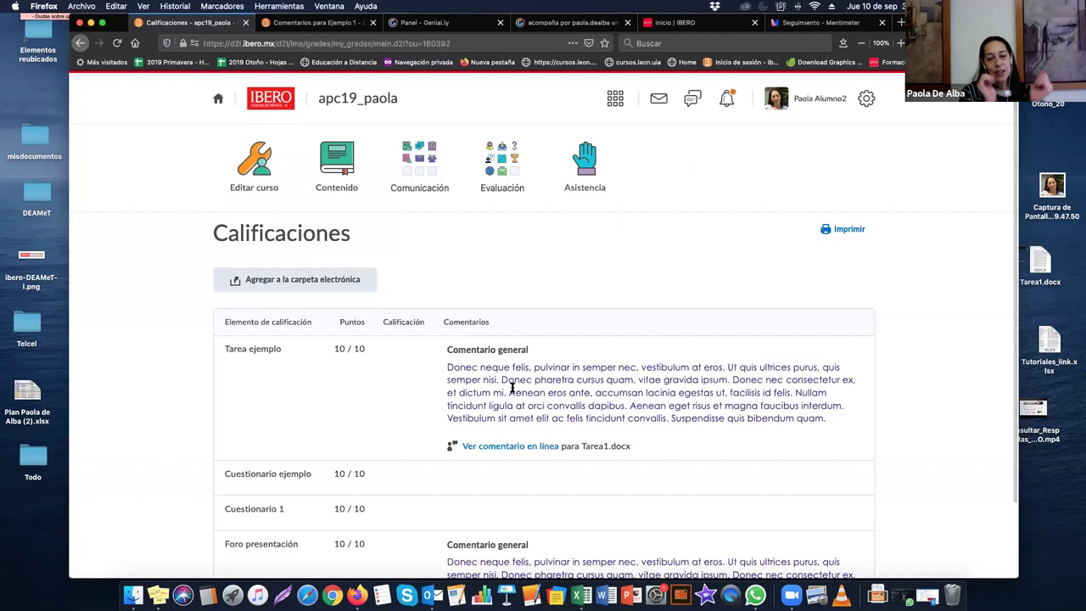
{"action": "left_click", "coordinate": [511, 164]}
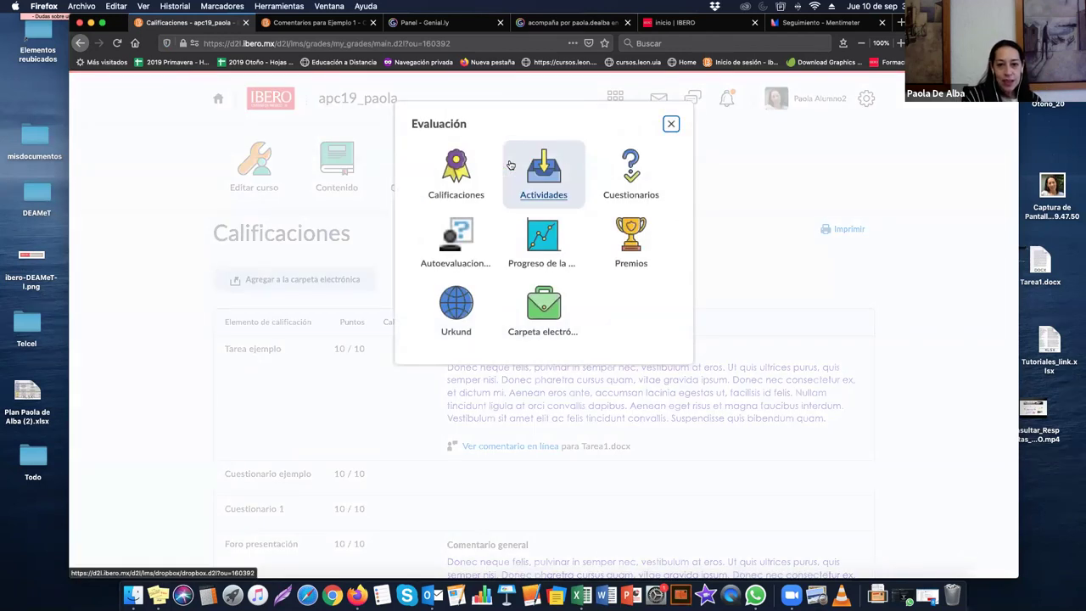
{"action": "left_click", "coordinate": [447, 165]}
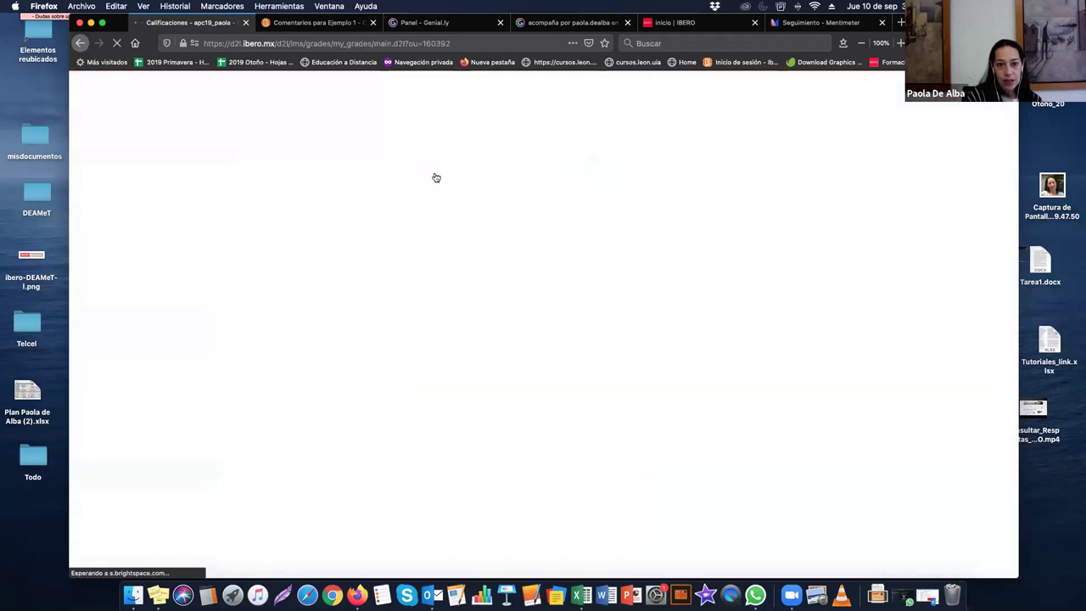
{"action": "scroll", "coordinate": [373, 361], "scroll_direction": "down", "scroll_amount": 3}
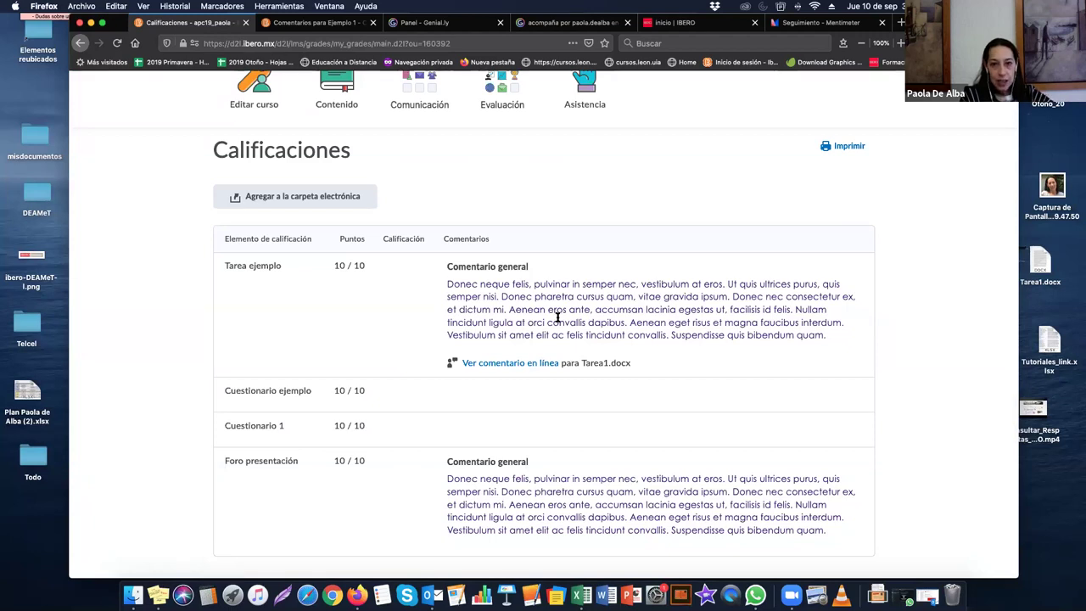
{"action": "left_click", "coordinate": [514, 365]}
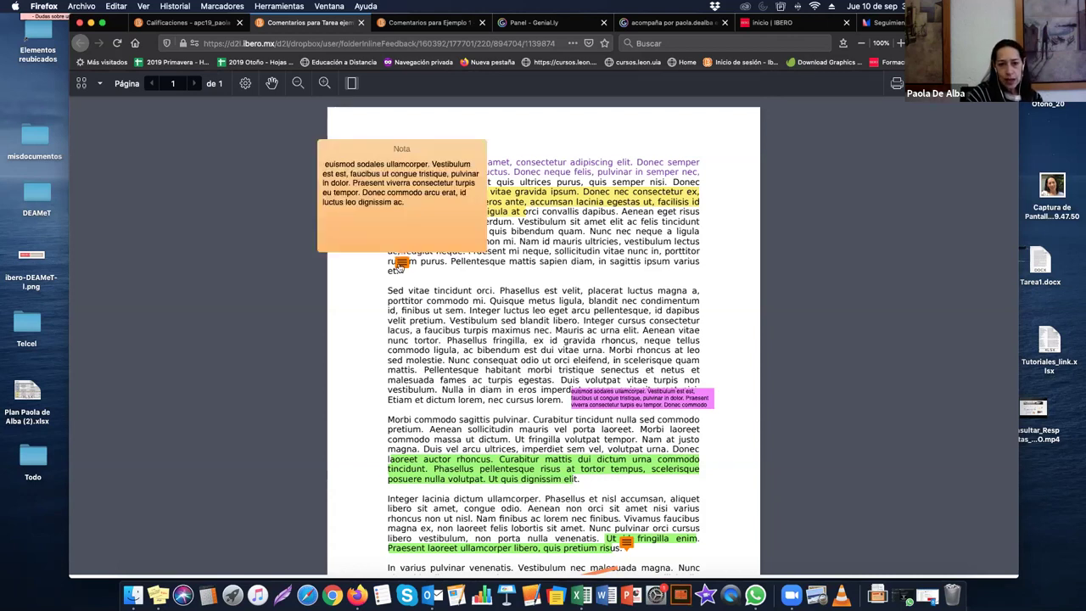
{"action": "scroll", "coordinate": [522, 416], "scroll_direction": "down", "scroll_amount": 3}
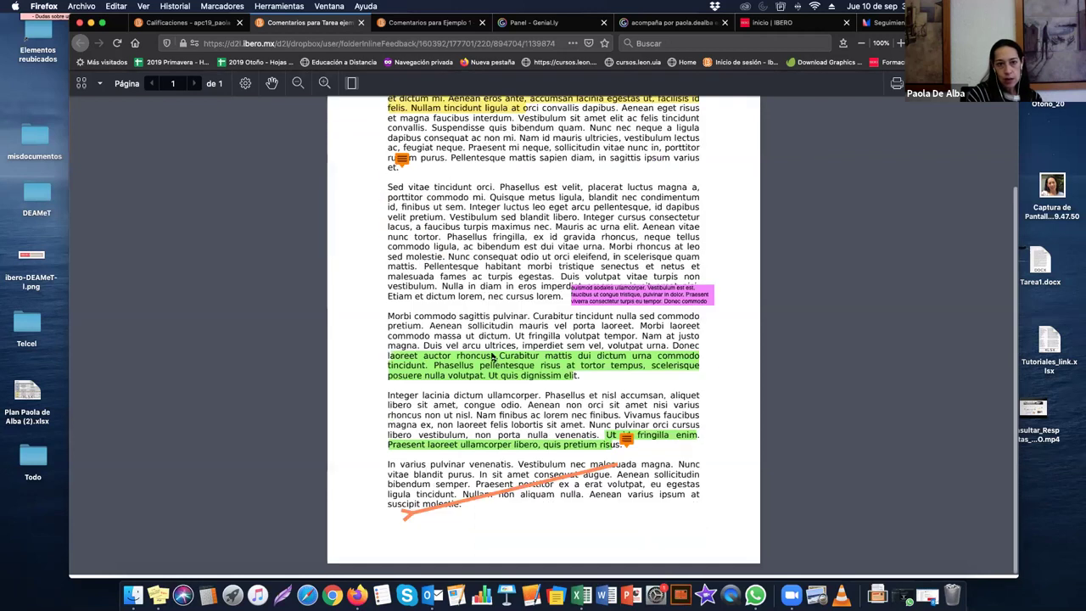
{"action": "left_click", "coordinate": [360, 22]}
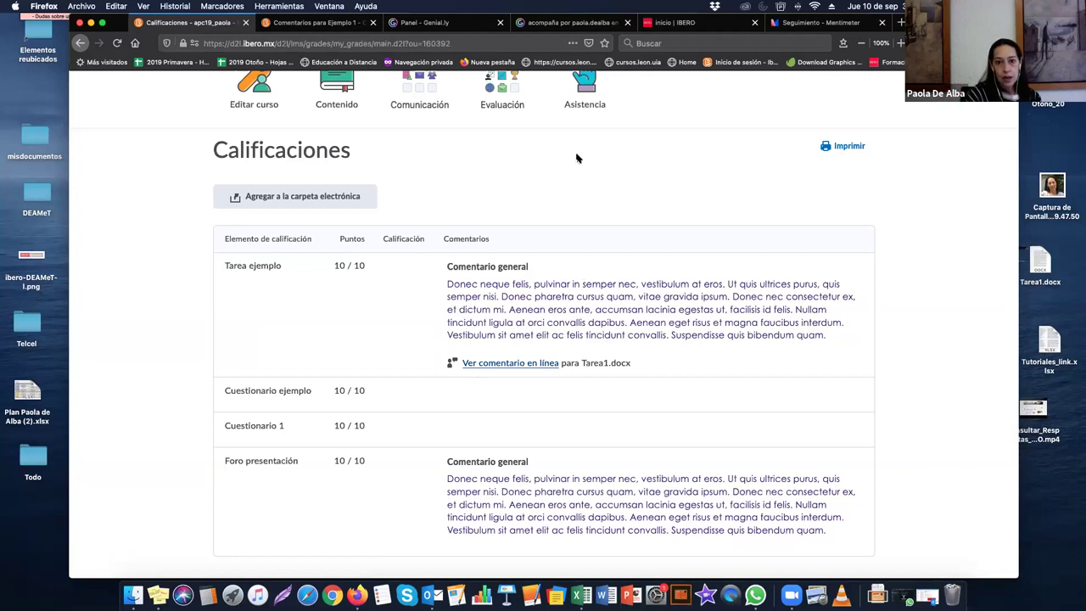
{"action": "scroll", "coordinate": [576, 160], "scroll_direction": "up", "scroll_amount": 2}
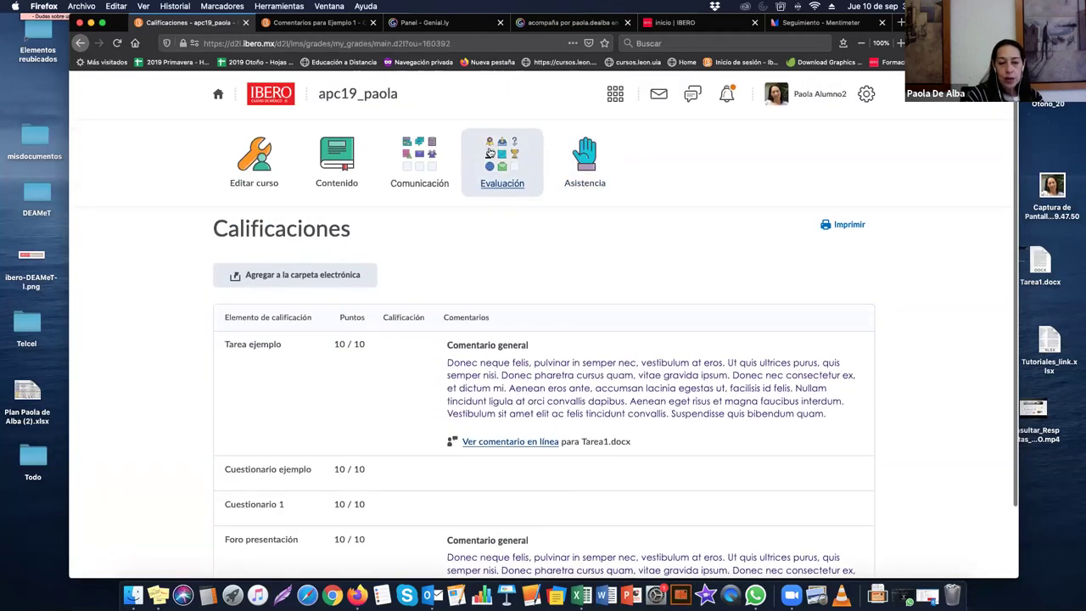
Step: Open Evaluación > Actividades and read the feedback for Tarea ejemplo
{"action": "left_click", "coordinate": [497, 160]}
{"action": "left_click", "coordinate": [543, 170]}
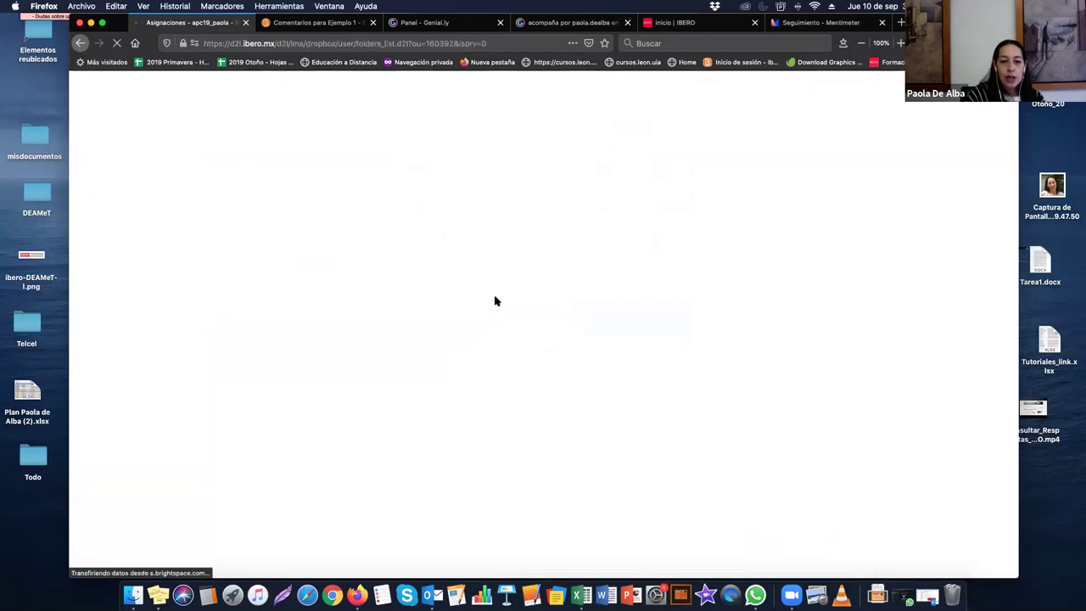
{"action": "scroll", "coordinate": [277, 448], "scroll_direction": "right", "scroll_amount": 1}
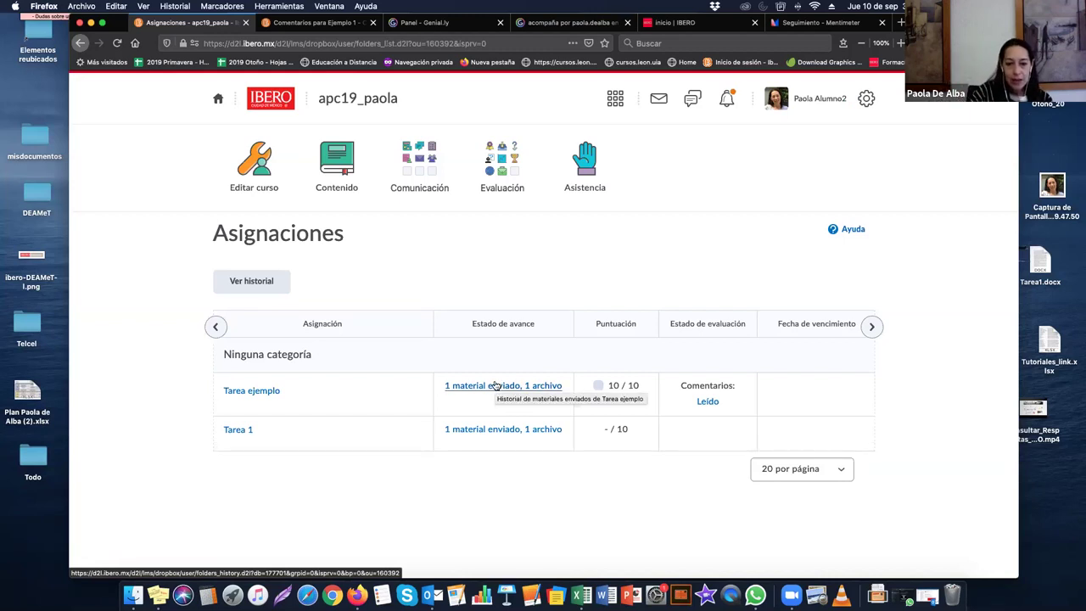
{"action": "scroll", "coordinate": [496, 386], "scroll_direction": "left", "scroll_amount": 1}
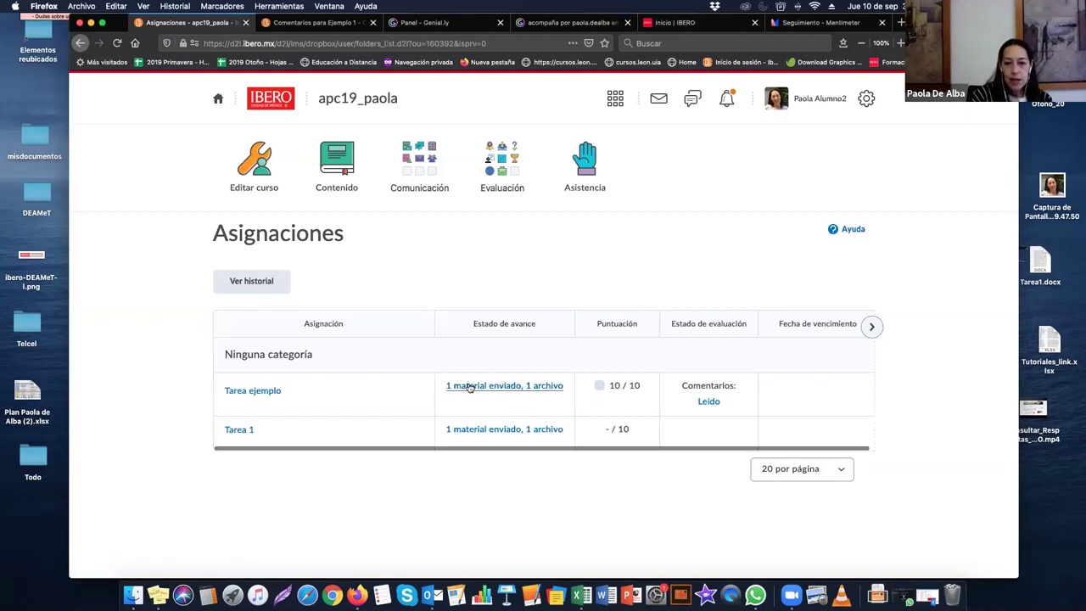
{"action": "left_click", "coordinate": [708, 402]}
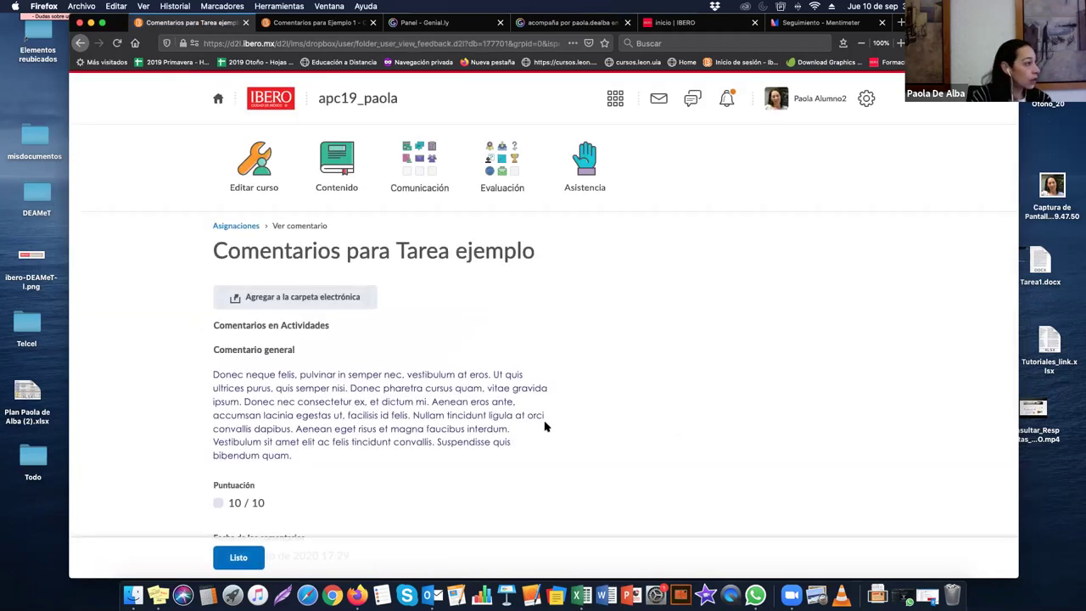
Step: View the inline annotations on Tarea1.docx, then go to Evaluación > Cuestionarios
{"action": "scroll", "coordinate": [544, 427], "scroll_direction": "down", "scroll_amount": 5}
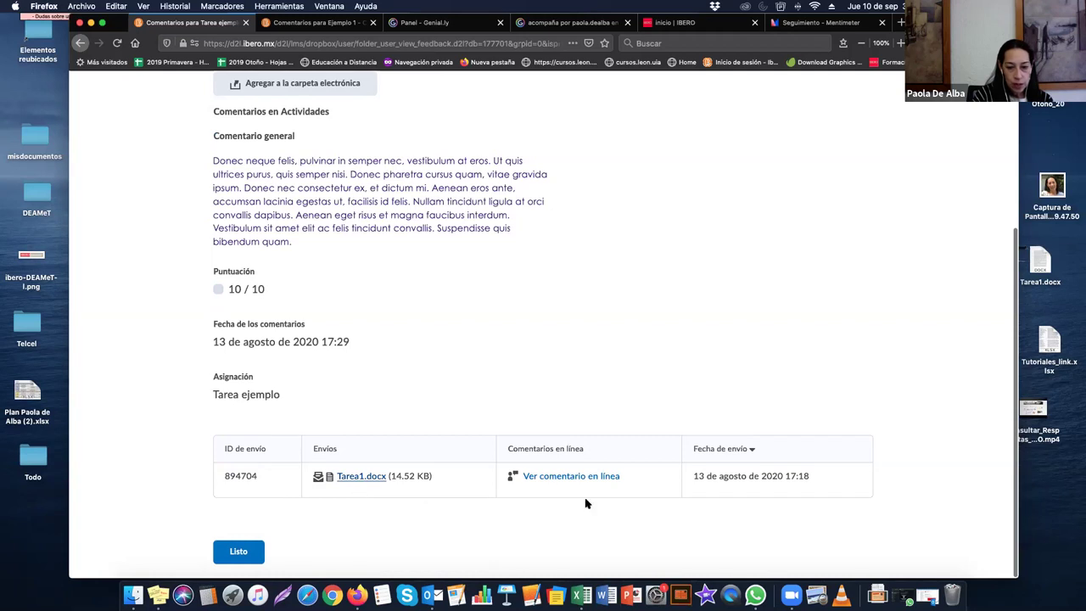
{"action": "left_click", "coordinate": [570, 477]}
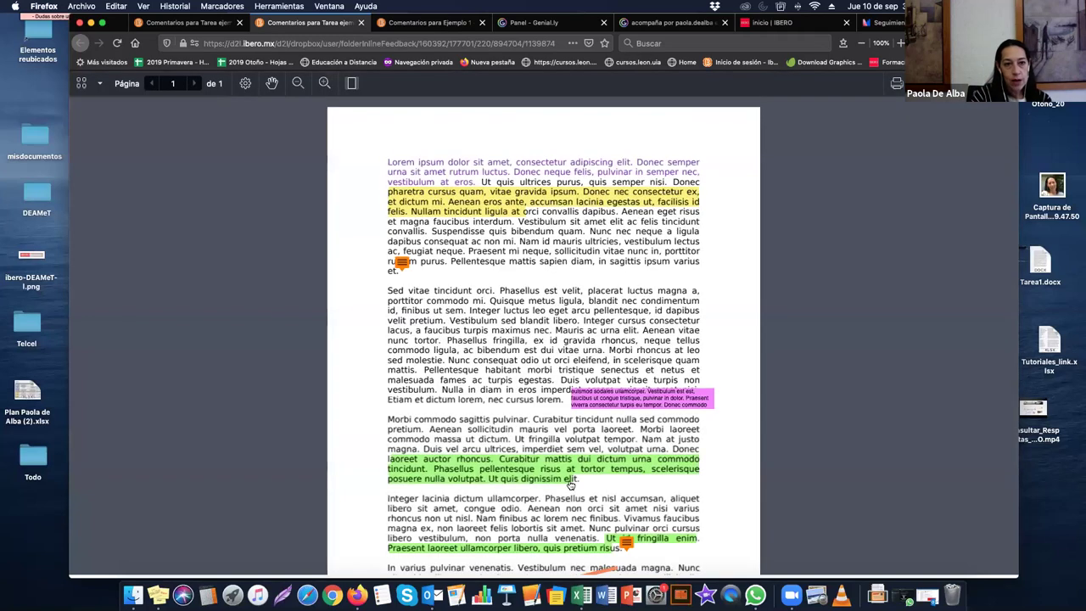
{"action": "left_click", "coordinate": [360, 22]}
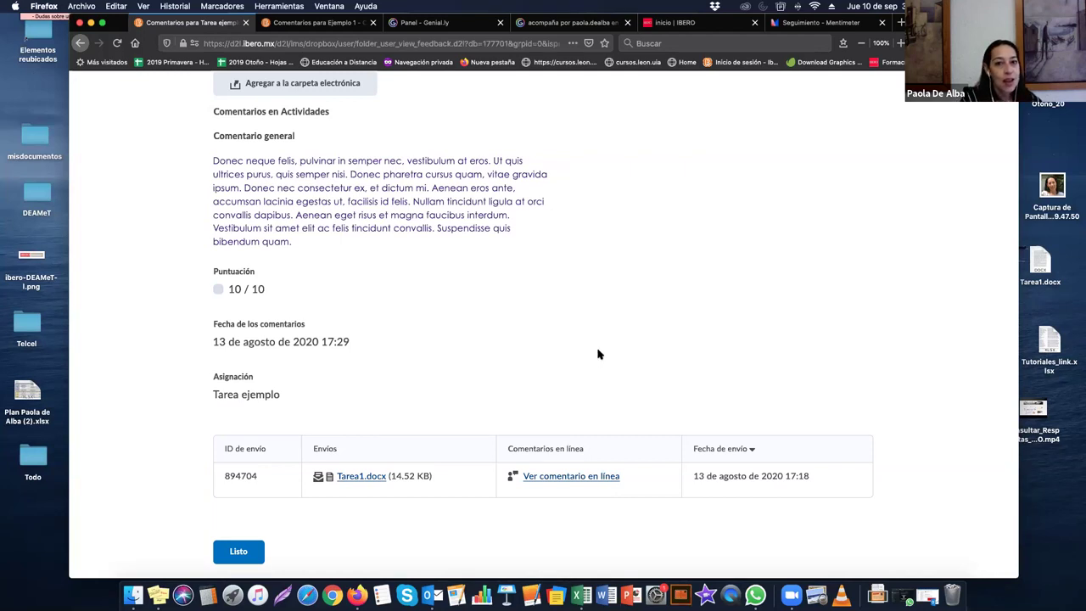
{"action": "scroll", "coordinate": [599, 354], "scroll_direction": "up", "scroll_amount": 5}
{"action": "left_click", "coordinate": [514, 183]}
{"action": "left_click", "coordinate": [633, 168]}
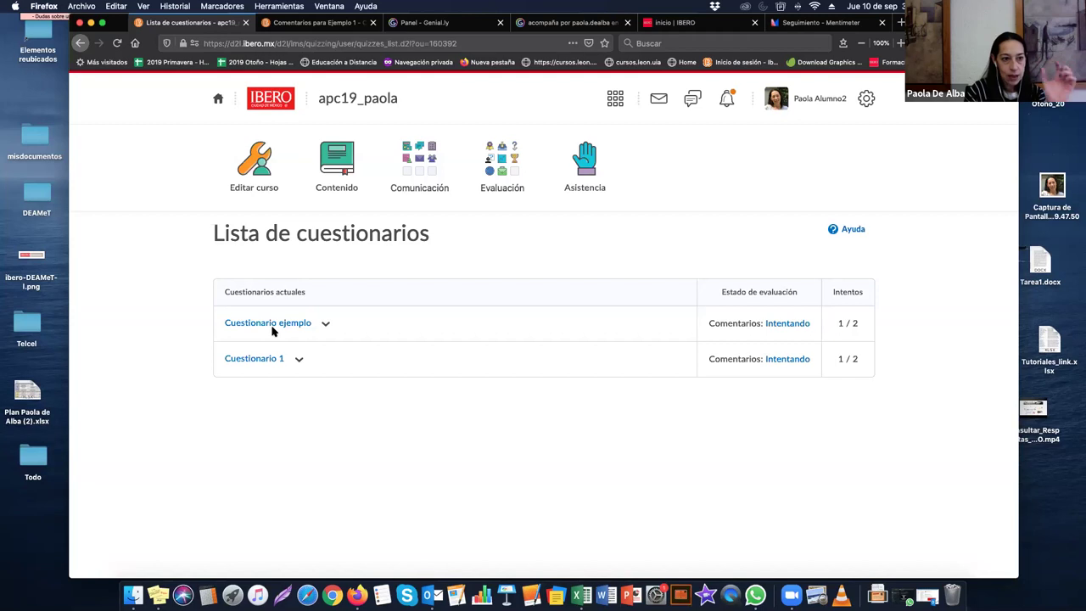
Step: Open Envíos for Cuestionario ejemplo from its dropdown
{"action": "left_click", "coordinate": [324, 327]}
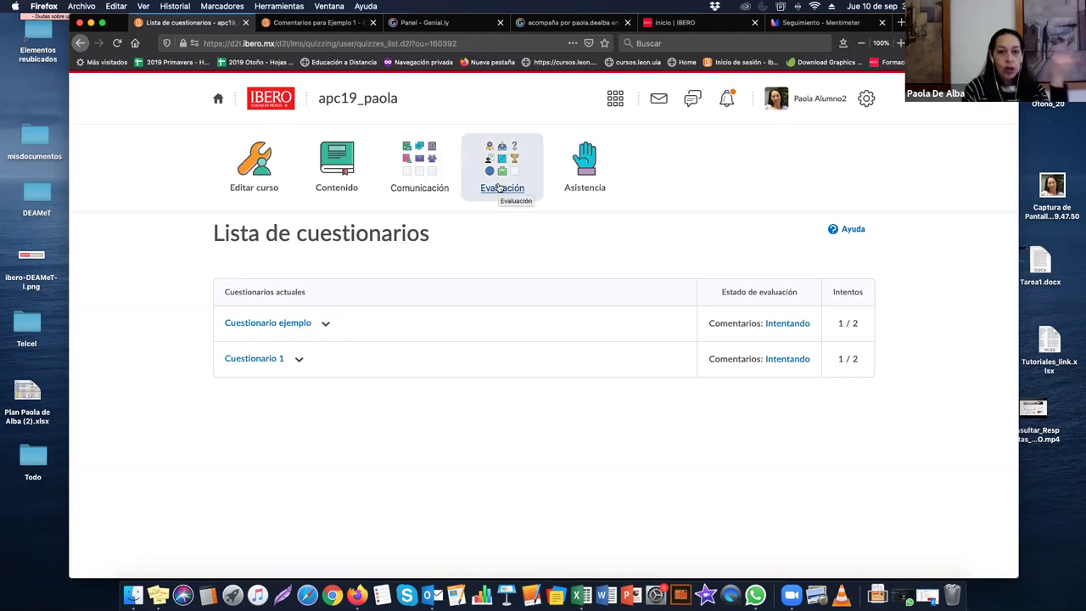
{"action": "left_click", "coordinate": [328, 326]}
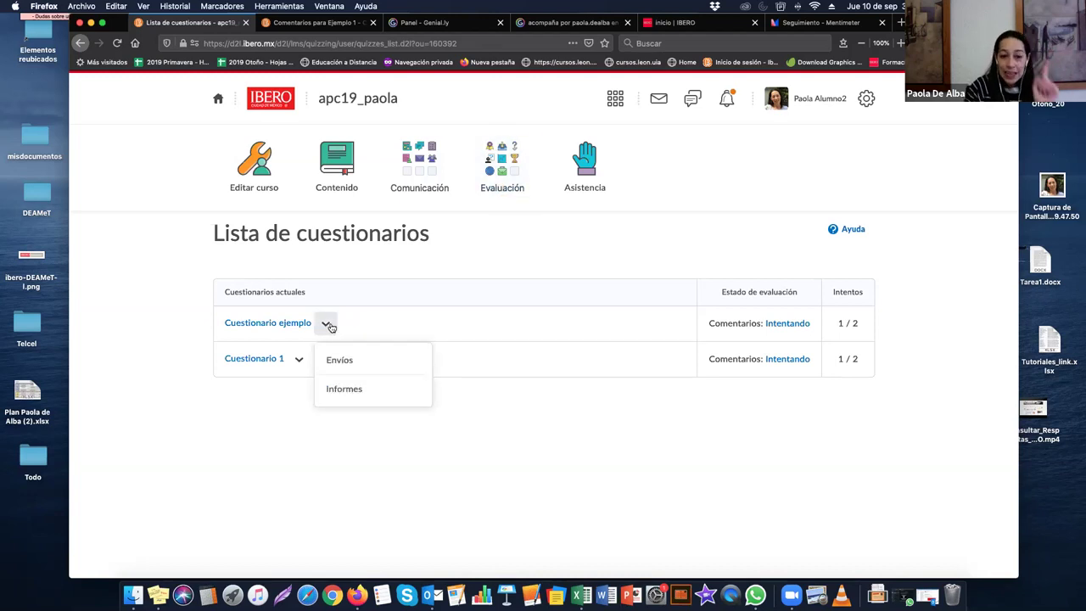
{"action": "left_click", "coordinate": [343, 368]}
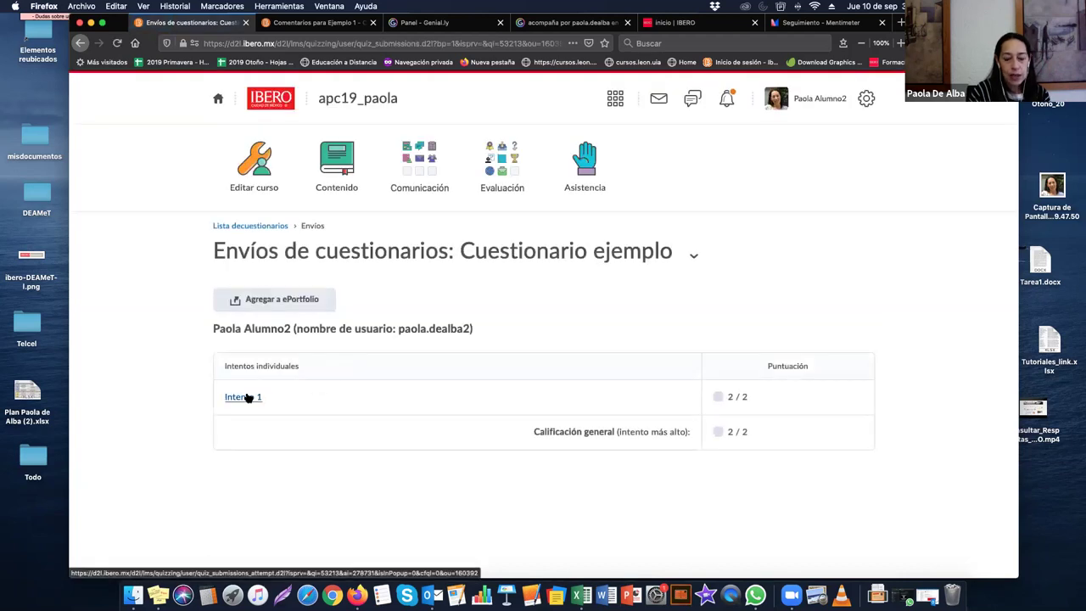
Step: Review the details of Intento 1, scored 2 / 2, and return to the submissions list
{"action": "left_click", "coordinate": [247, 397]}
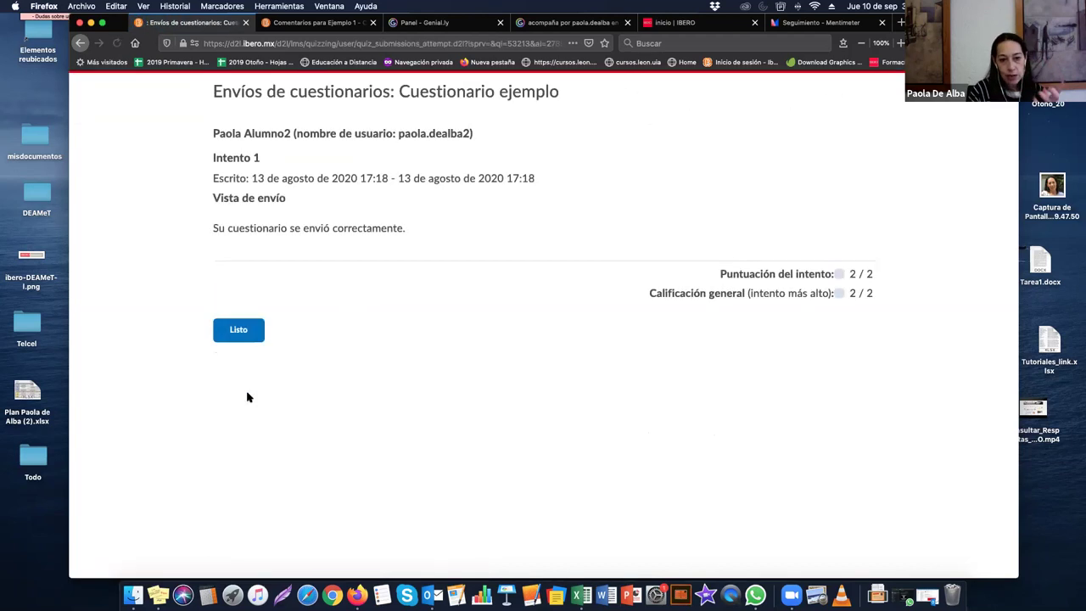
{"action": "left_click", "coordinate": [245, 330]}
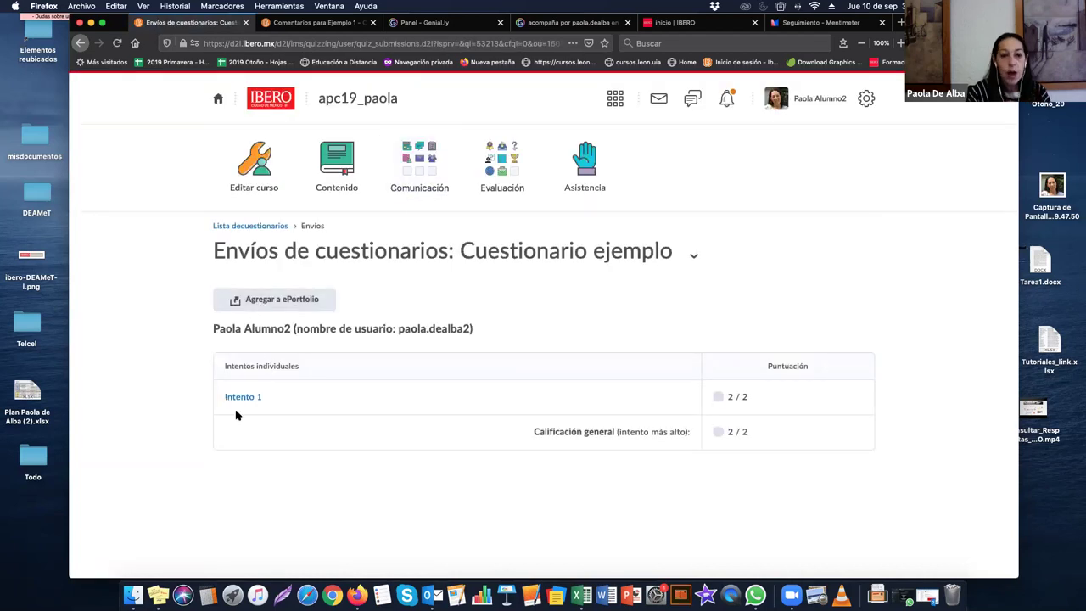
{"action": "left_click", "coordinate": [241, 402]}
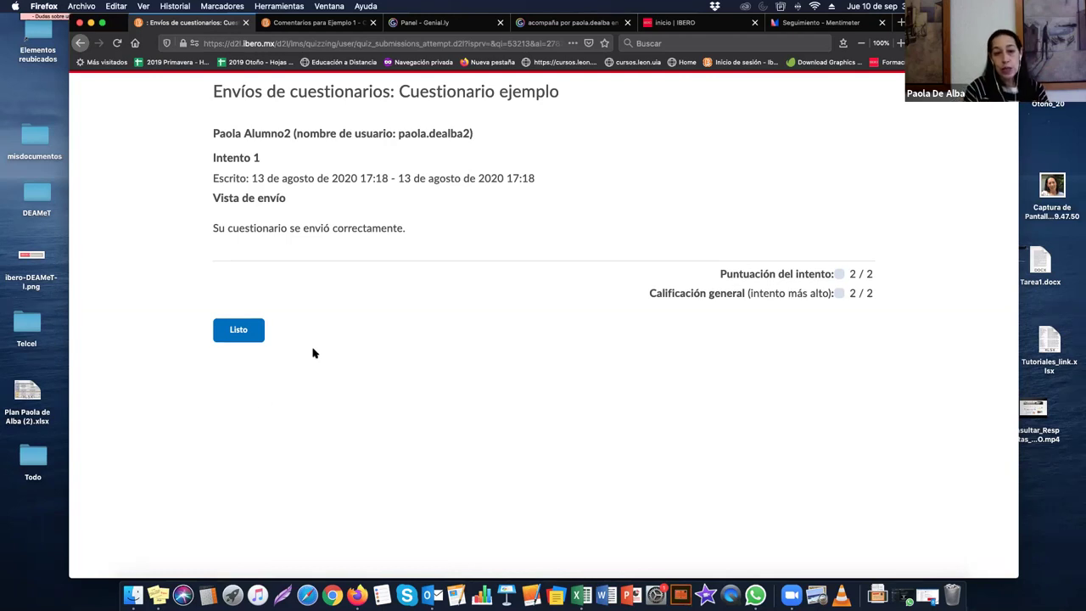
{"action": "left_click", "coordinate": [259, 329]}
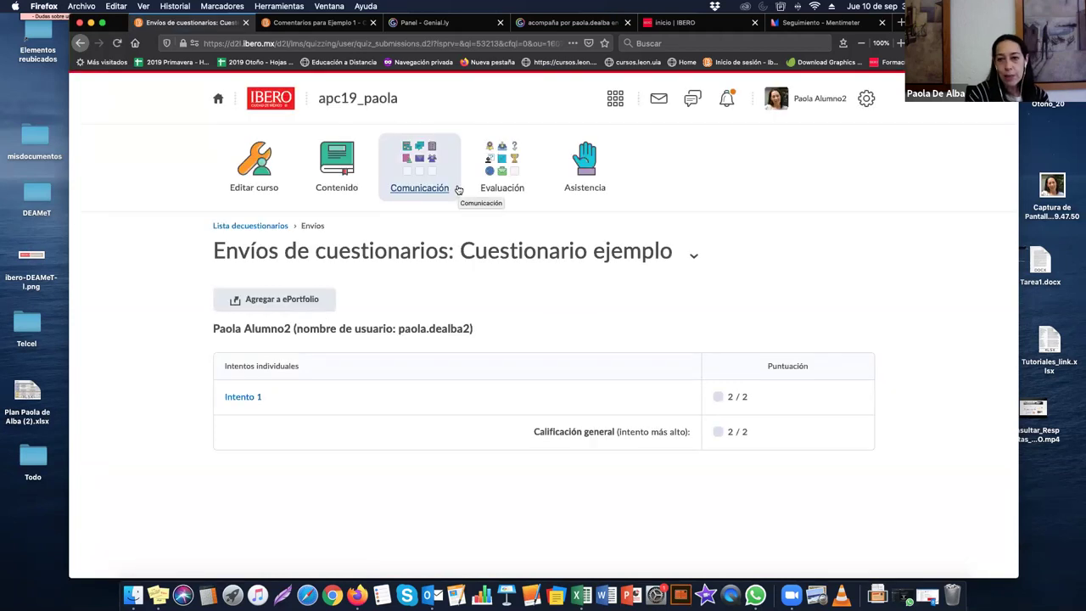
{"action": "left_click", "coordinate": [499, 174]}
Step: Return to the quiz list and view the Informes for Cuestionario ejemplo
{"action": "left_click", "coordinate": [659, 196]}
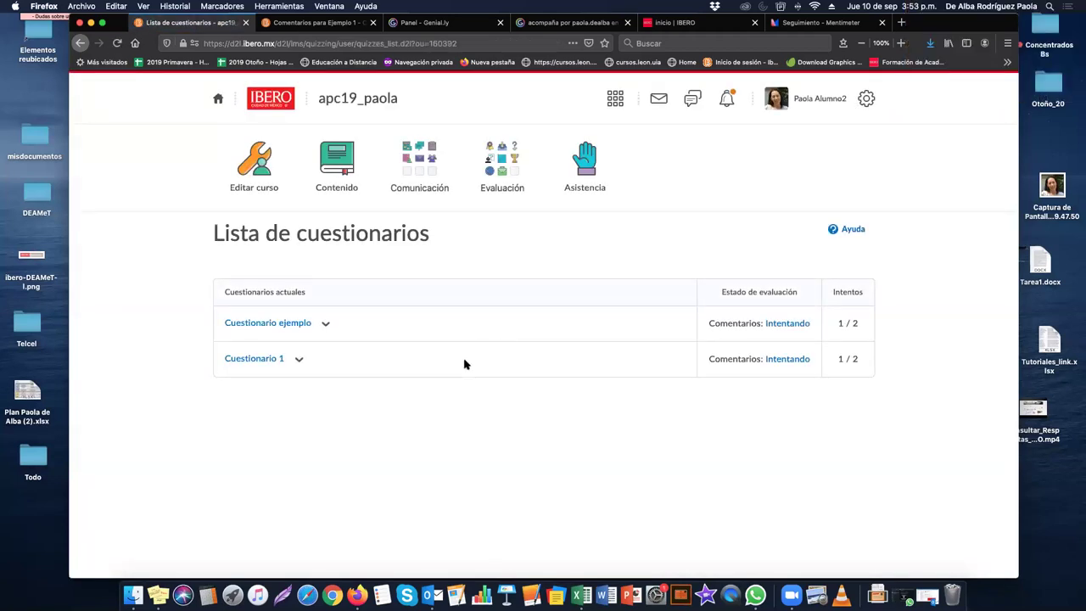
{"action": "left_click", "coordinate": [512, 168]}
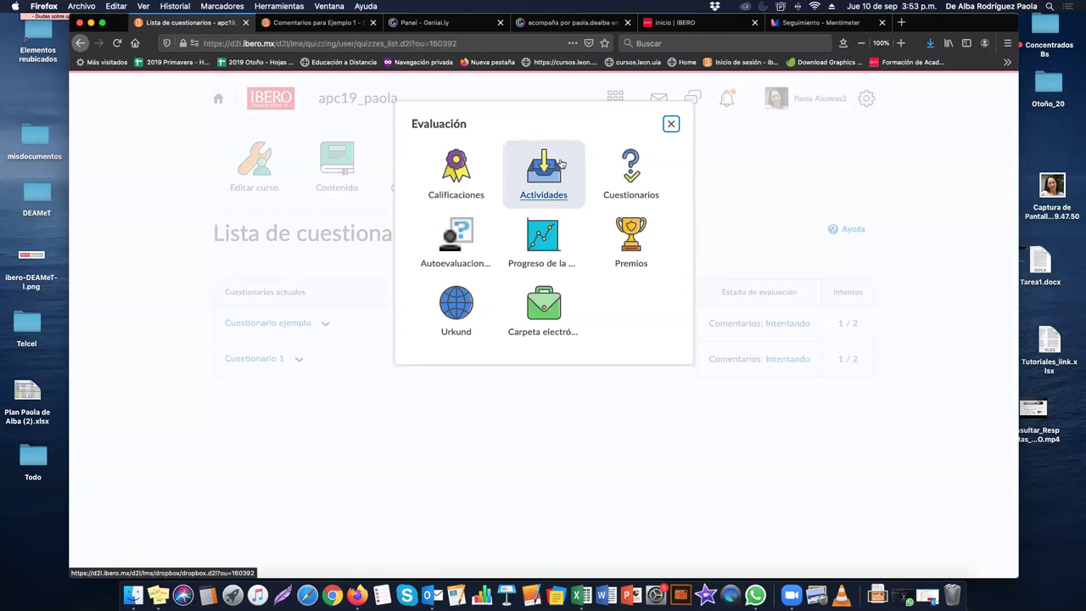
{"action": "left_click", "coordinate": [630, 171]}
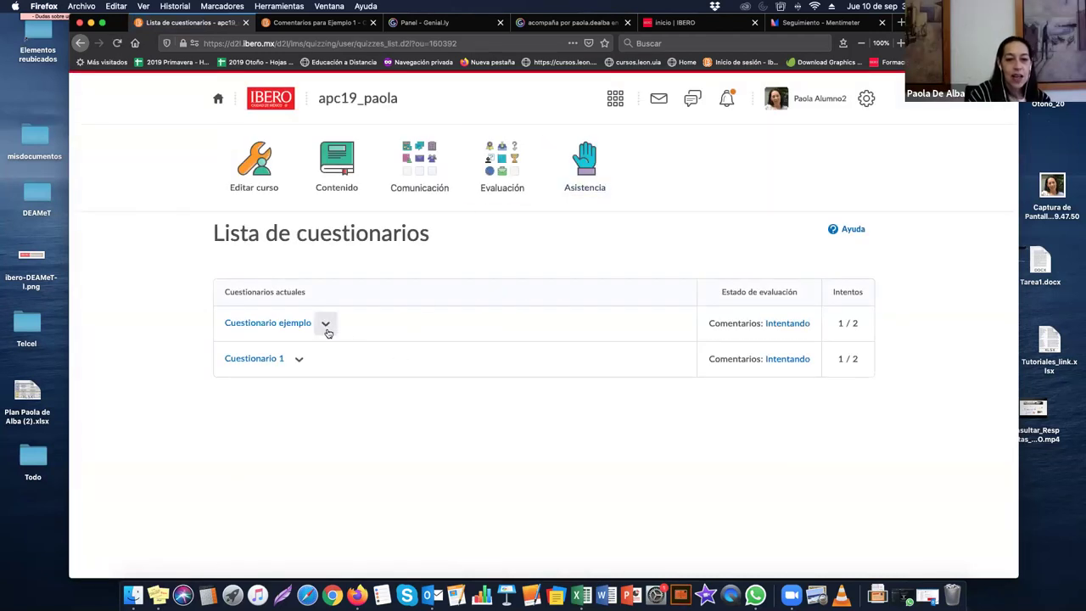
{"action": "left_click", "coordinate": [326, 324]}
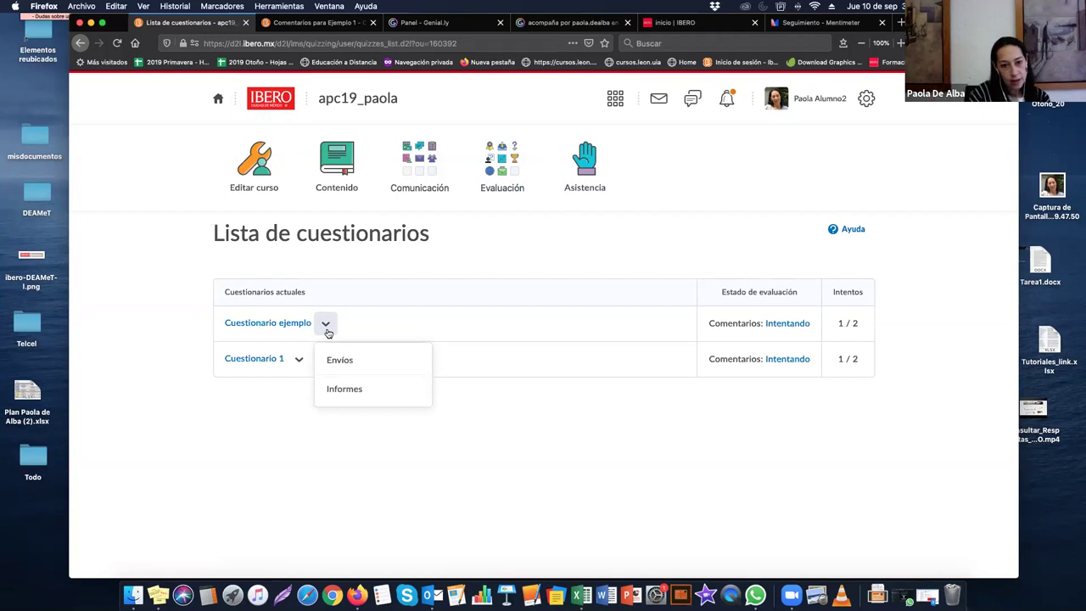
{"action": "left_click", "coordinate": [343, 390]}
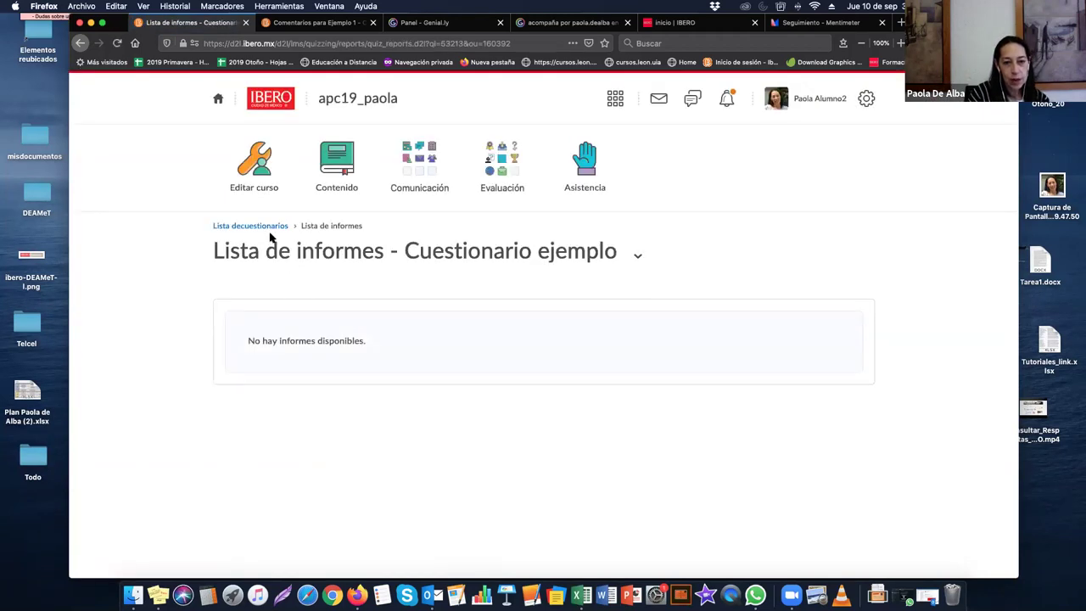
Step: Go back and open Envíos for Cuestionario ejemplo, showing the 2 / 2 overall grade
{"action": "left_click", "coordinate": [270, 226]}
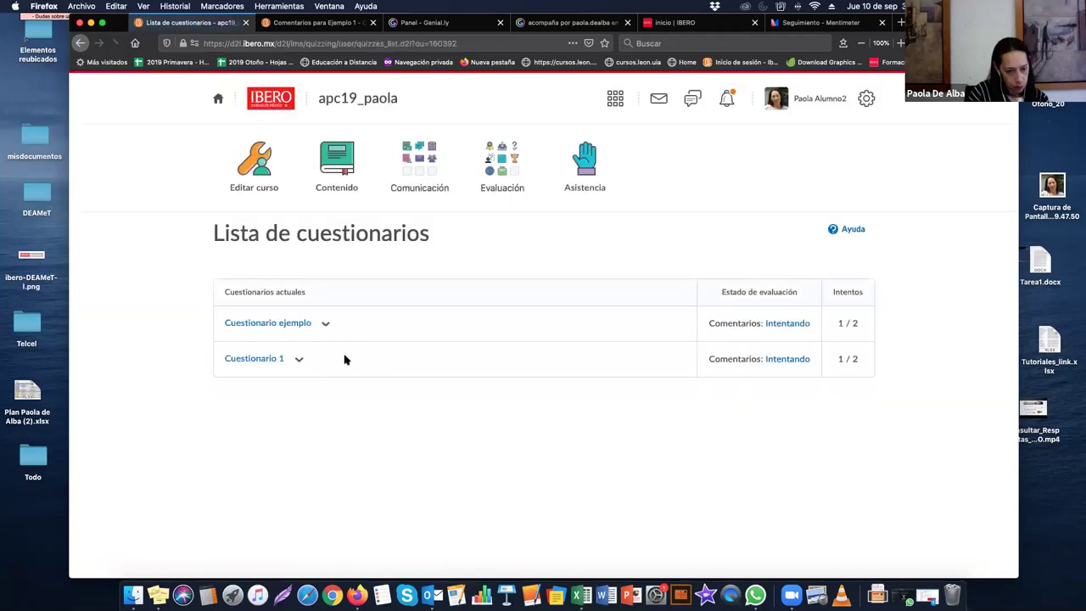
{"action": "left_click", "coordinate": [326, 323]}
{"action": "left_click", "coordinate": [336, 357]}
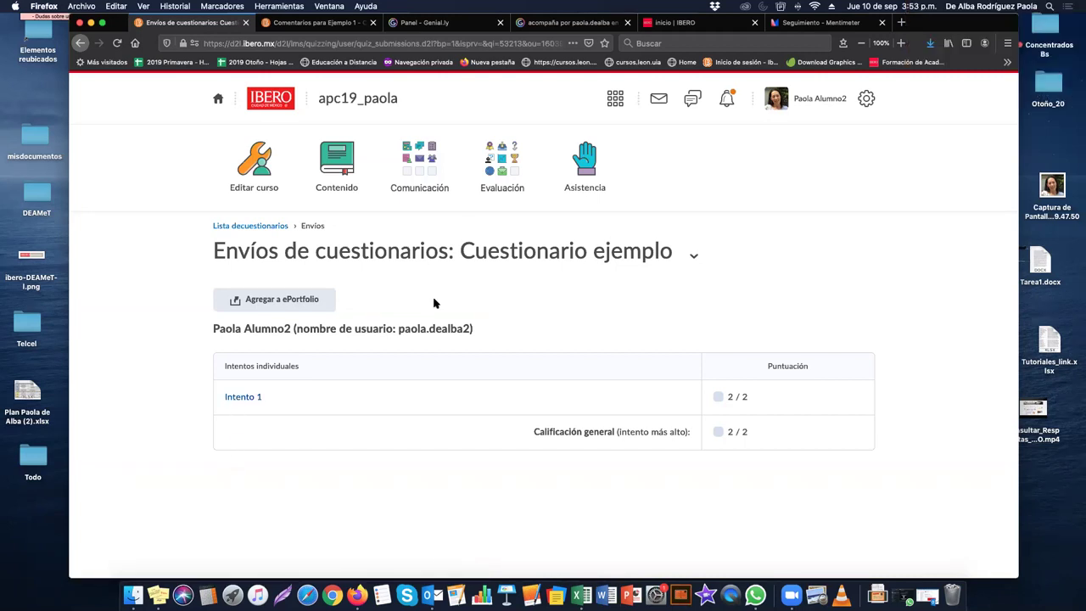
{"action": "left_click", "coordinate": [506, 161]}
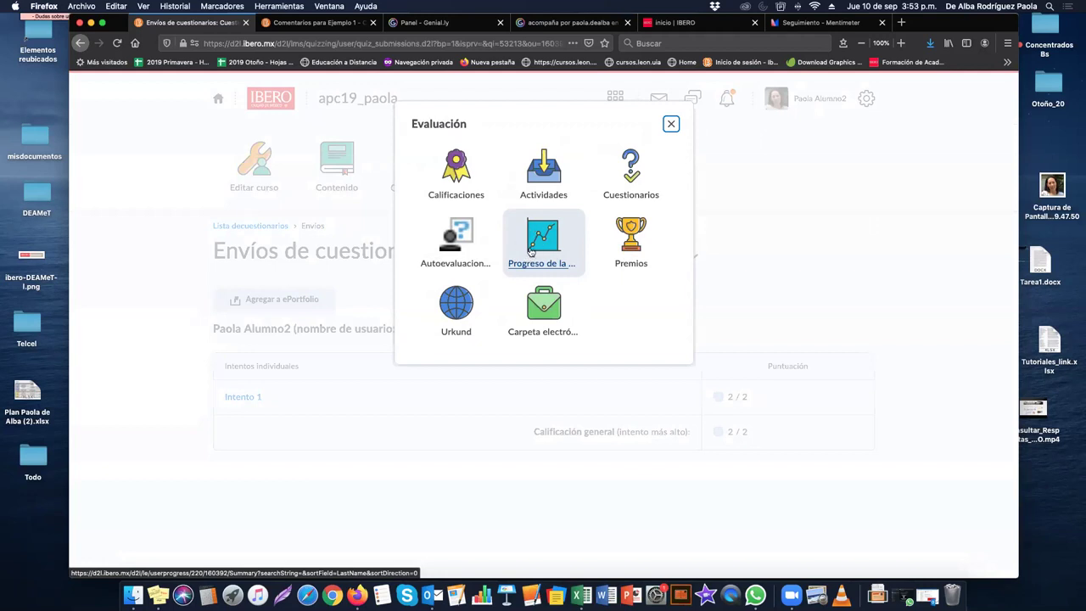
Step: Open Progreso de la clase, choose Cuestionarios, and expand Cuestionario ejemplo's attempt details
{"action": "left_click", "coordinate": [521, 246]}
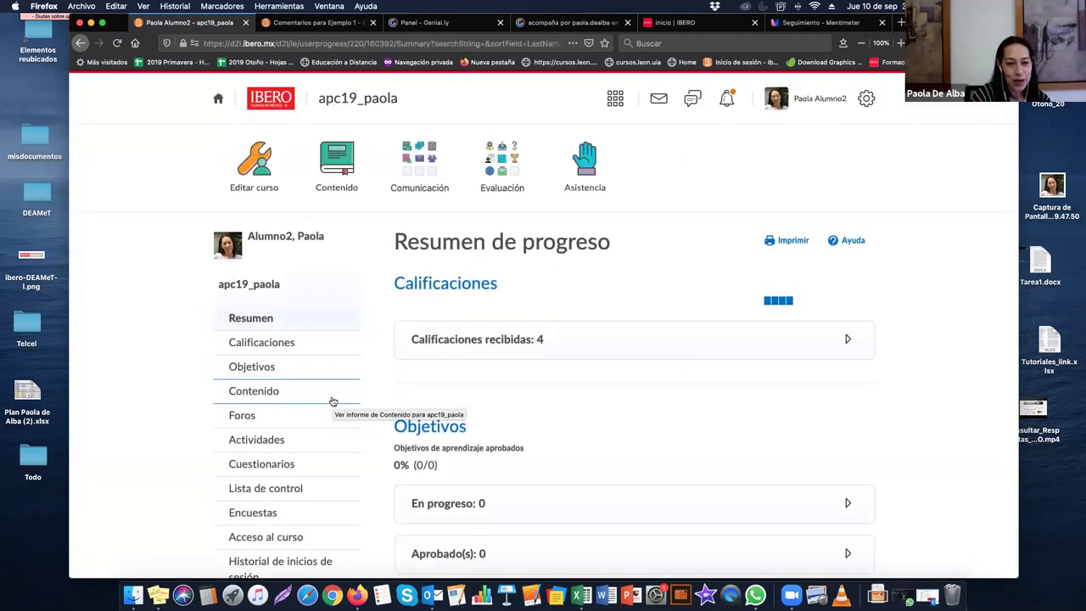
{"action": "scroll", "coordinate": [333, 401], "scroll_direction": "down", "scroll_amount": 3}
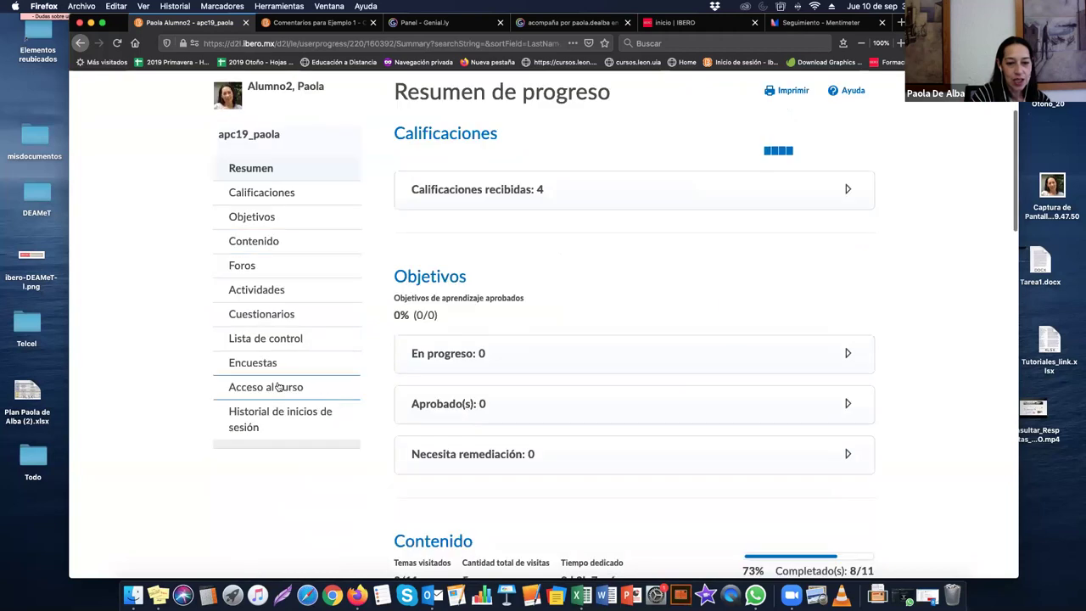
{"action": "left_click", "coordinate": [280, 319]}
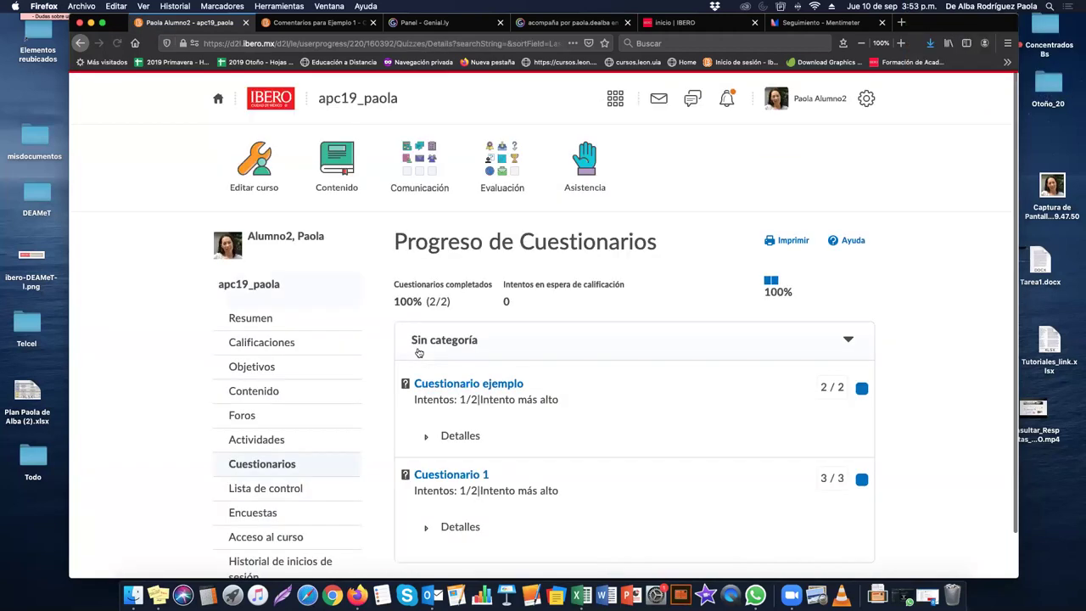
{"action": "scroll", "coordinate": [415, 349], "scroll_direction": "down", "scroll_amount": 1}
{"action": "left_click", "coordinate": [425, 389]}
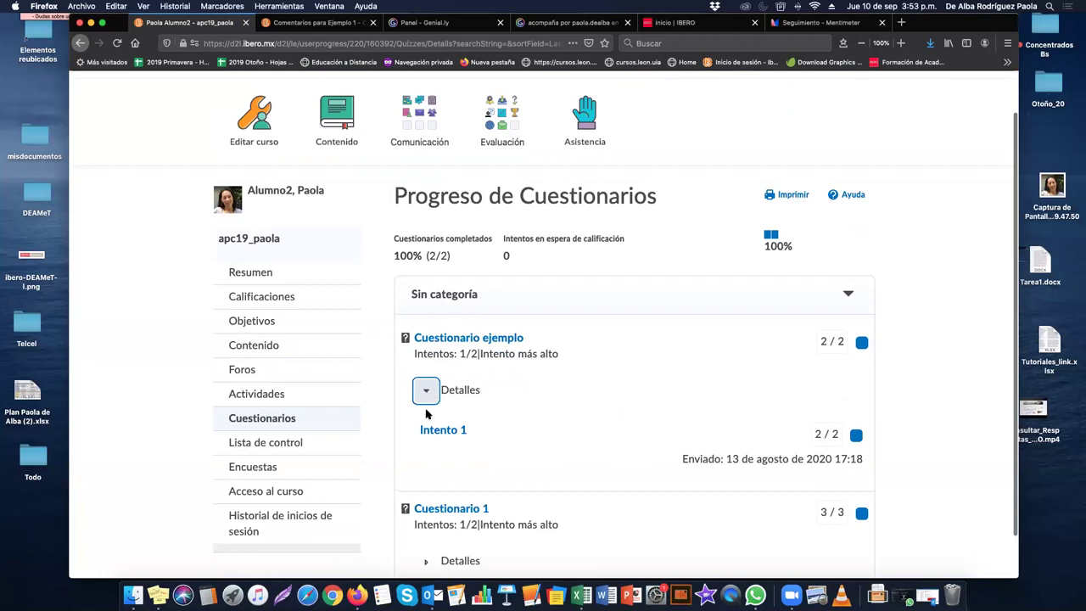
Step: Review Intento 1, then return to the quiz progress page showing 100% (2/2)
{"action": "left_click", "coordinate": [438, 431]}
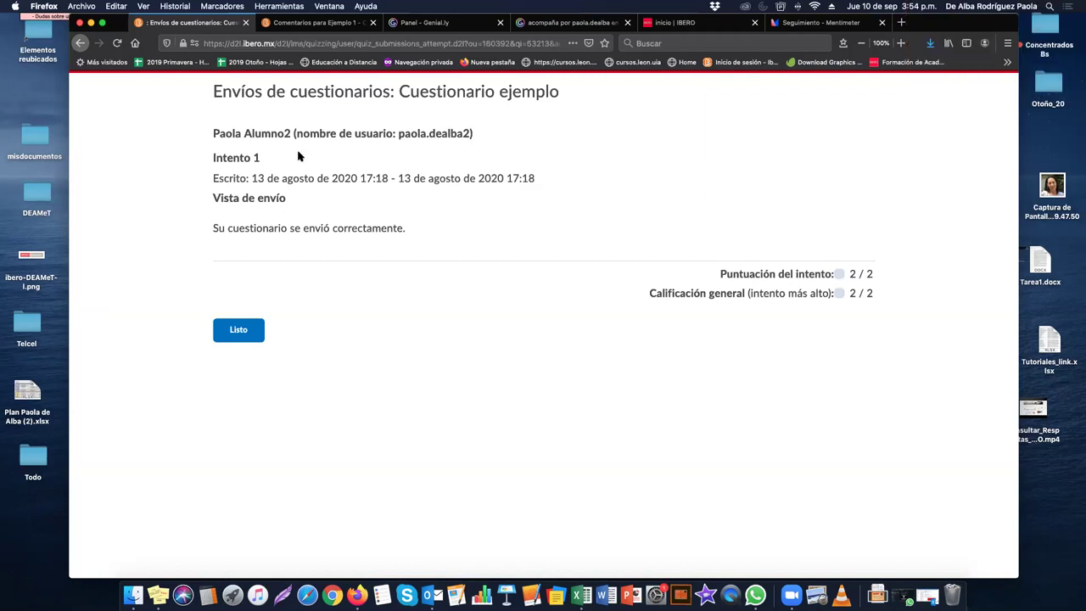
{"action": "left_click_drag", "start_coordinate": [900, 15], "coordinate": [941, 15]}
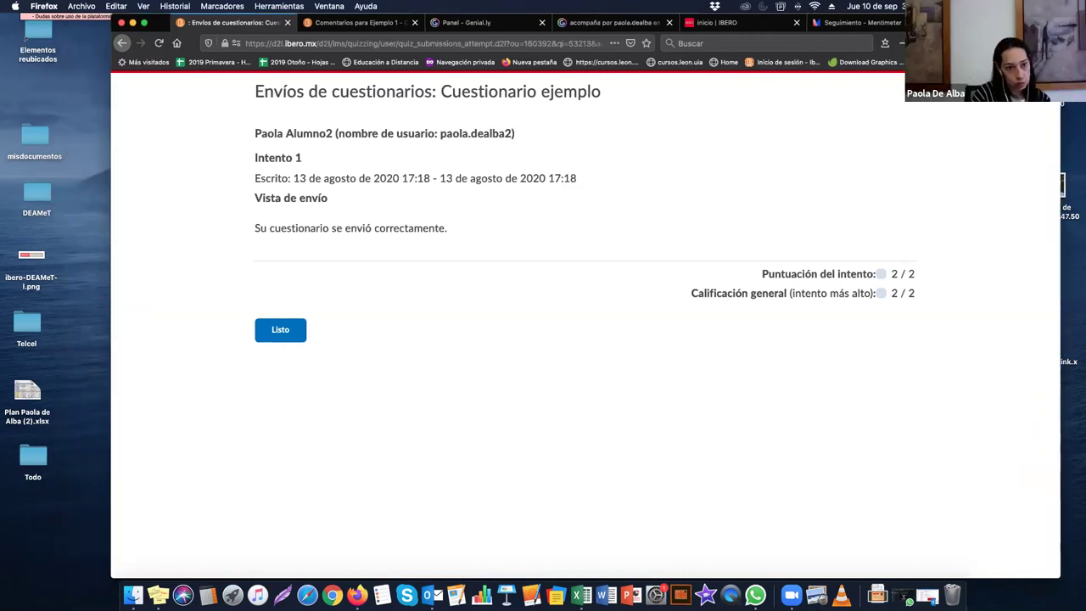
{"action": "left_click", "coordinate": [301, 331]}
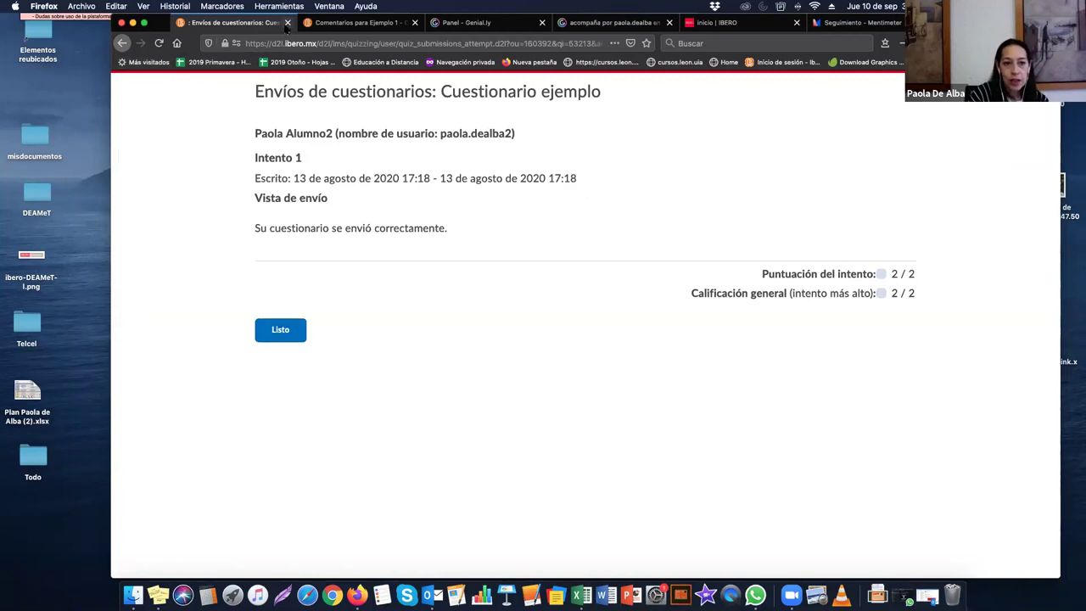
{"action": "left_click", "coordinate": [266, 43]}
{"action": "key", "text": "Return"}
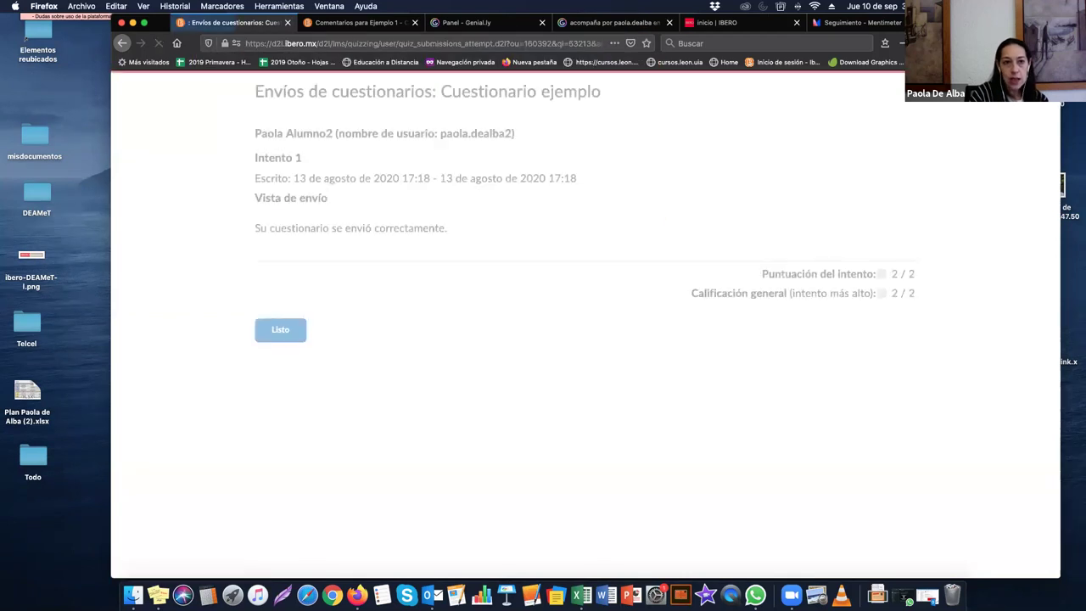
{"action": "left_click", "coordinate": [121, 42]}
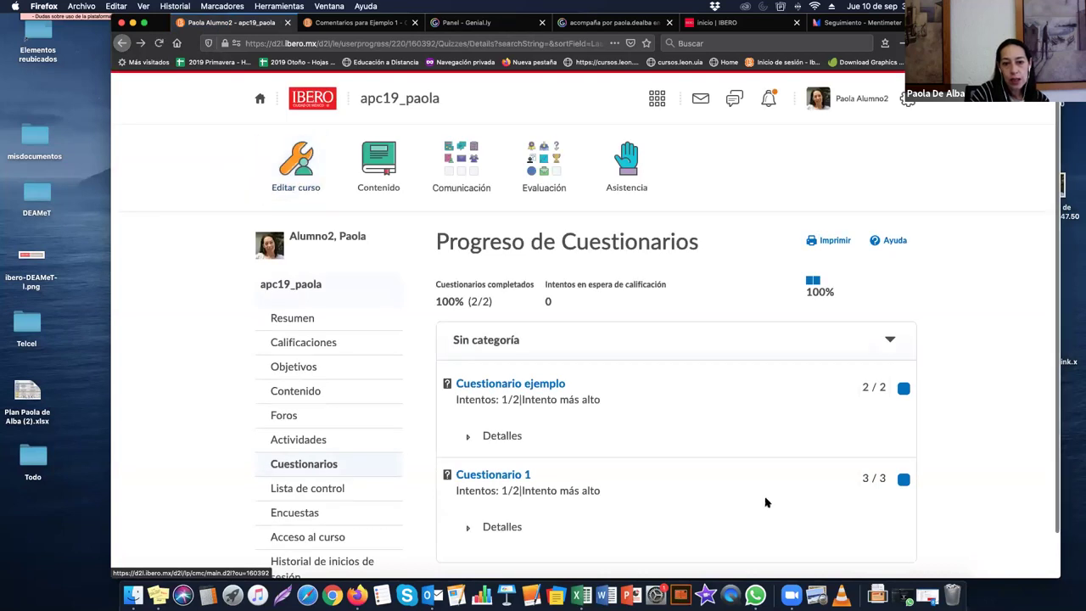
{"action": "scroll", "coordinate": [663, 451], "scroll_direction": "down", "scroll_amount": 1}
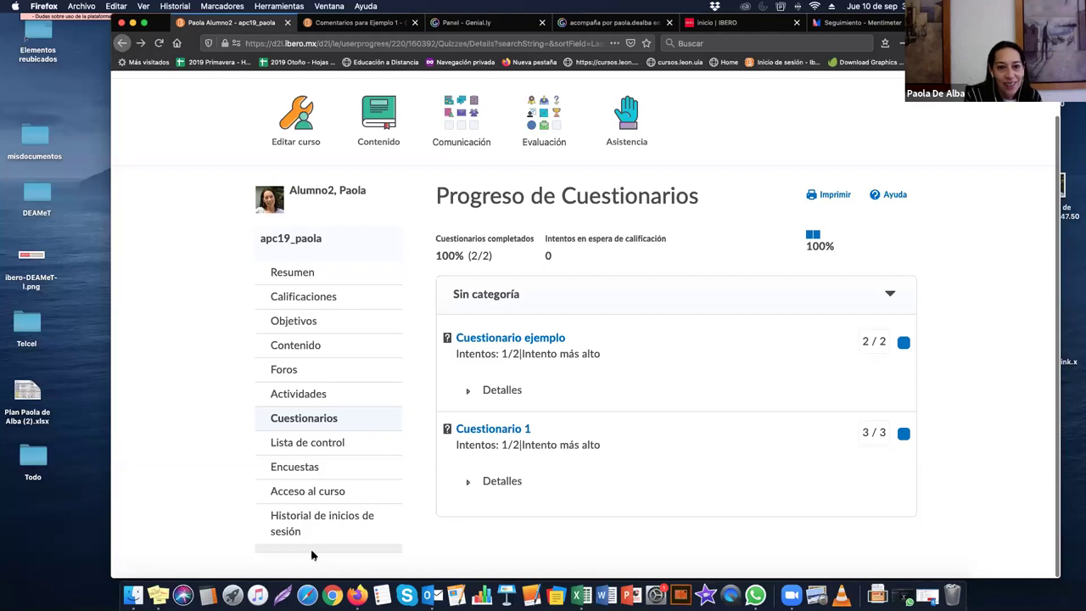
{"action": "scroll", "coordinate": [260, 228], "scroll_direction": "up", "scroll_amount": 1}
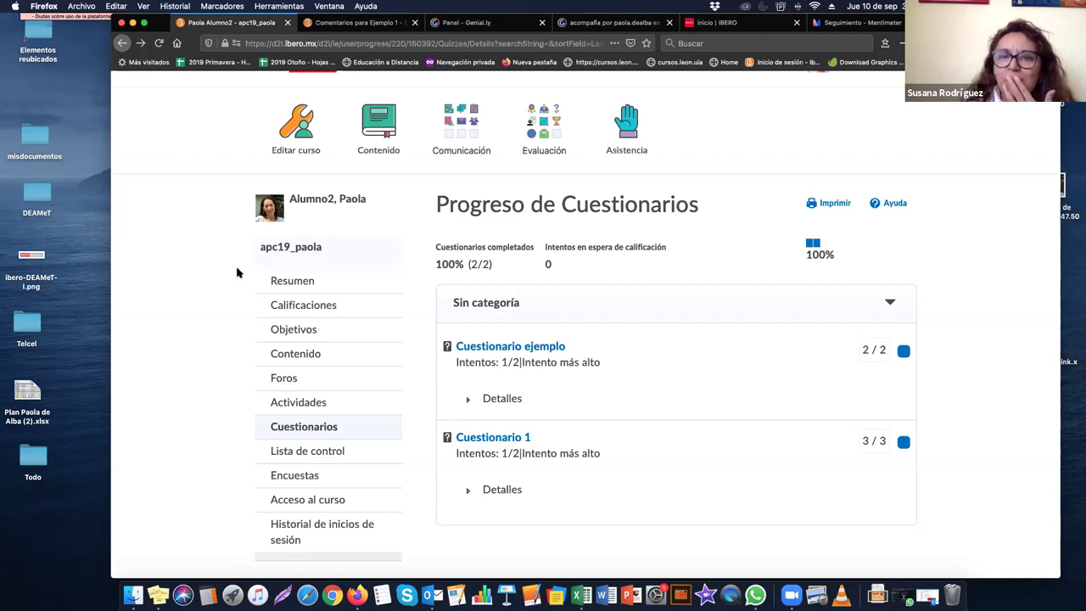
{"action": "key", "text": "XF86AudioRaiseVolume"}
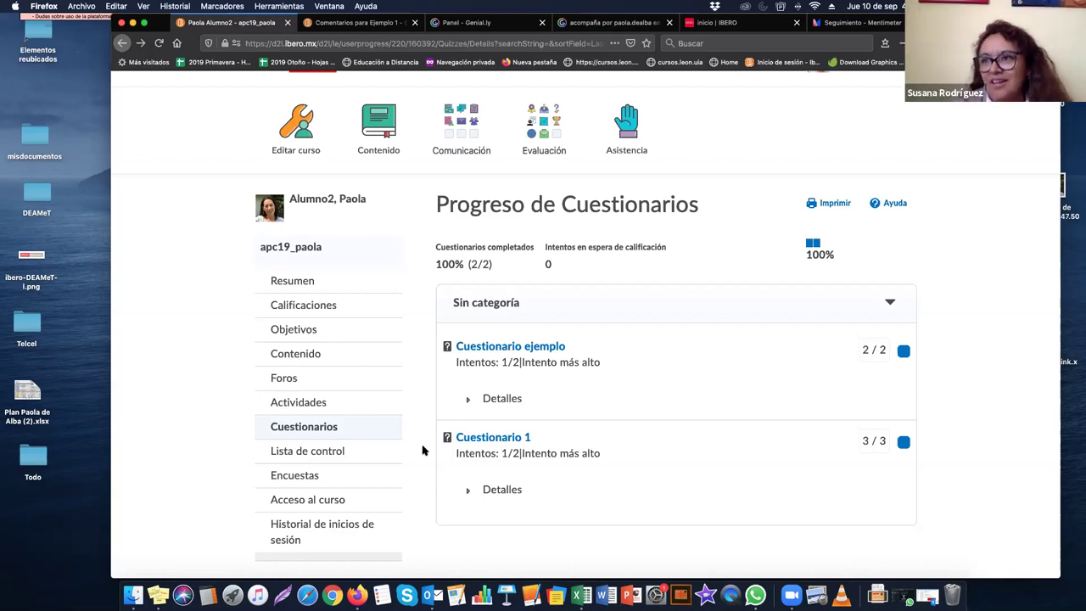
{"action": "scroll", "coordinate": [422, 449], "scroll_direction": "down", "scroll_amount": 1}
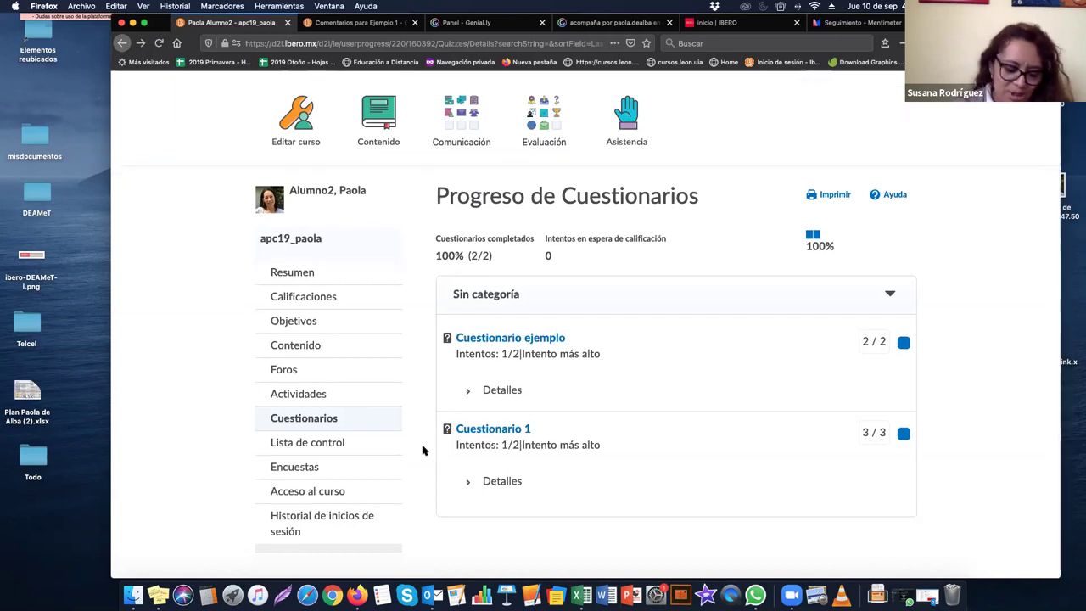